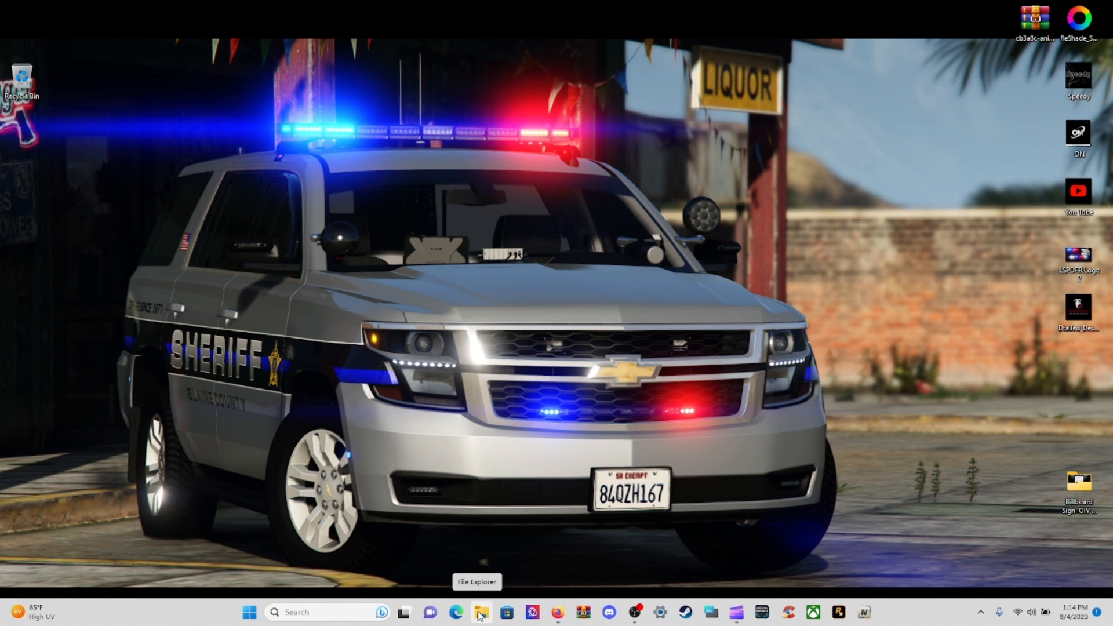
right_click(479, 615)
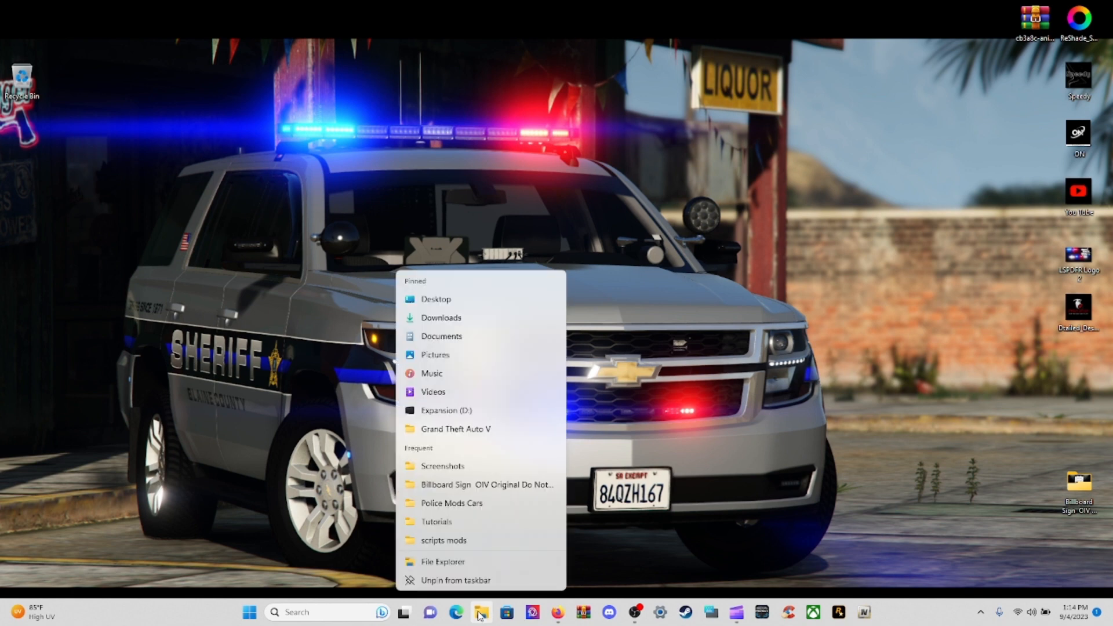
left_click(446, 428)
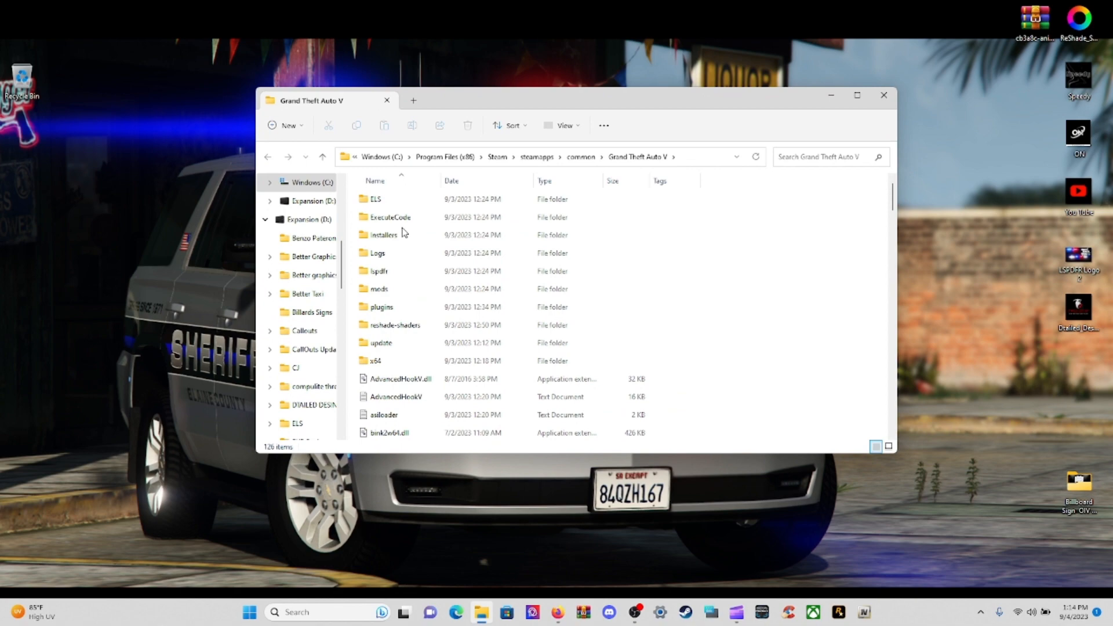
left_click(881, 97)
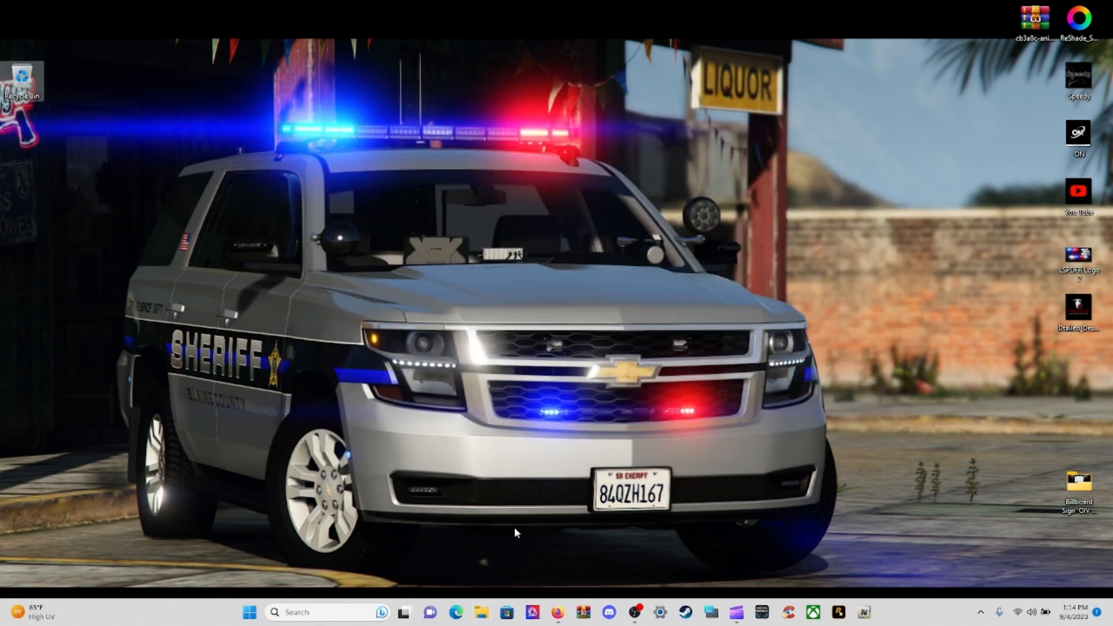
Browse the Windows (C:) drive to the folder Program Files (x86)\Steam\steamapps\common in File Explorer.
left_click(483, 614)
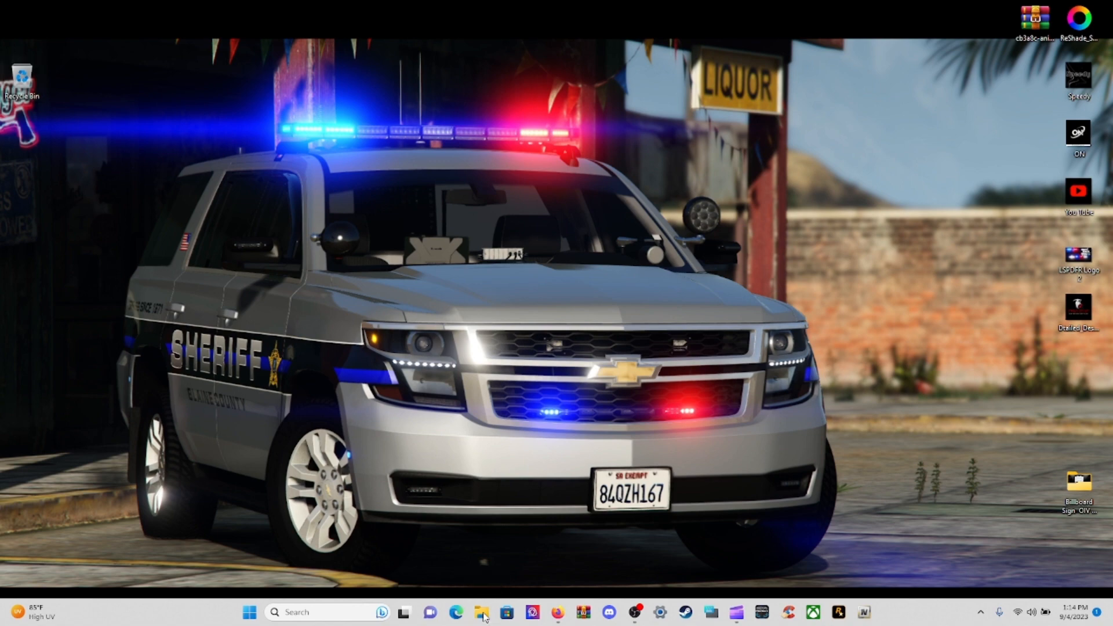
scroll(287, 321, "down", 2)
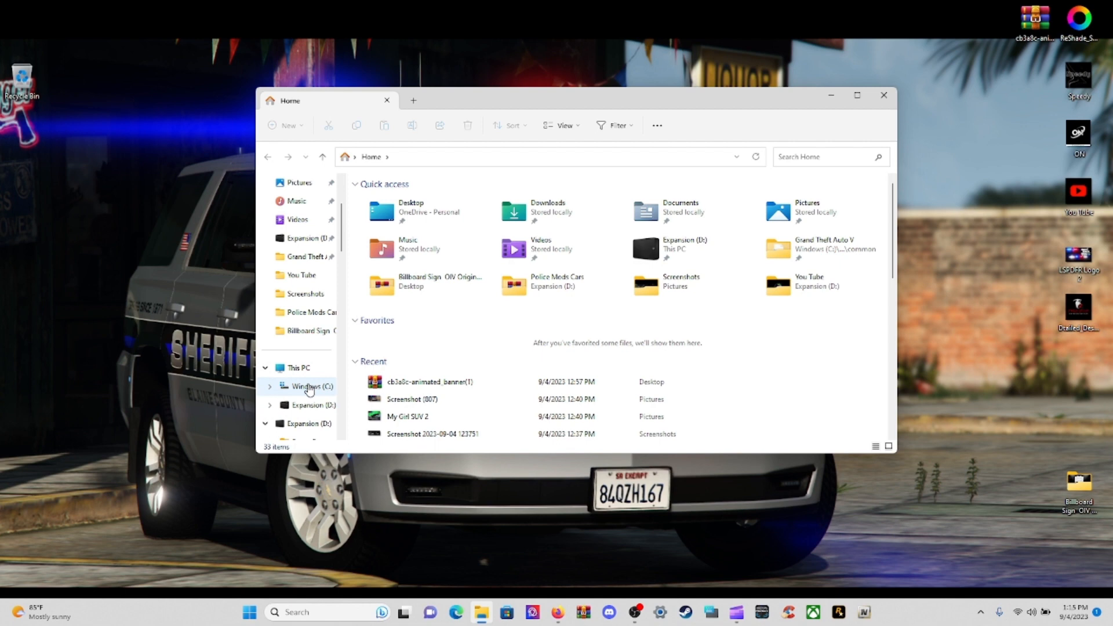
left_click(309, 390)
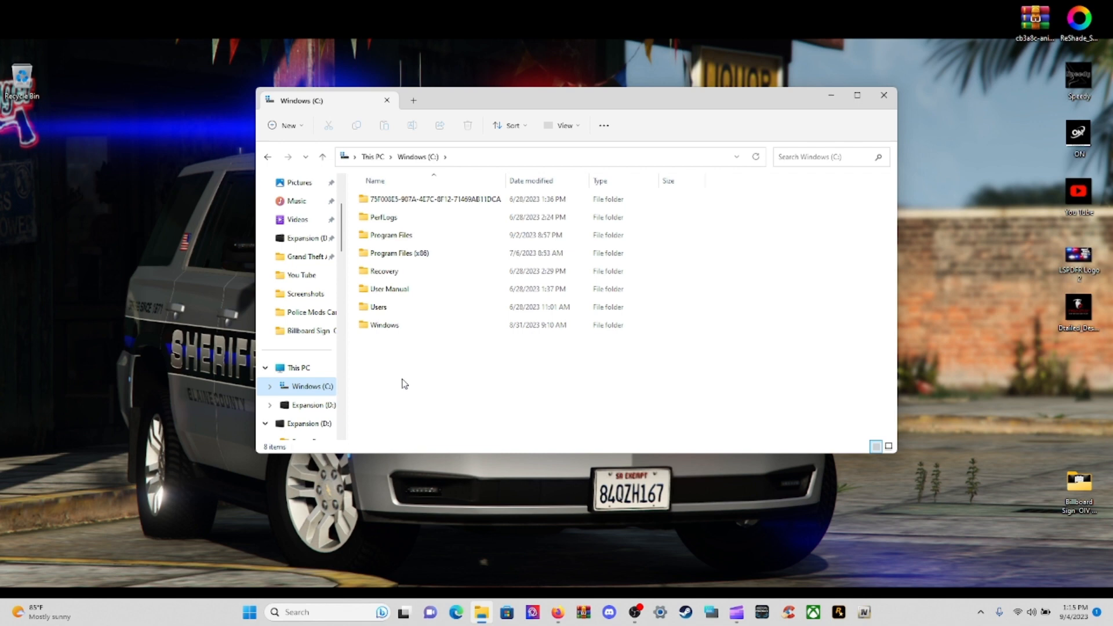
double_click(451, 259)
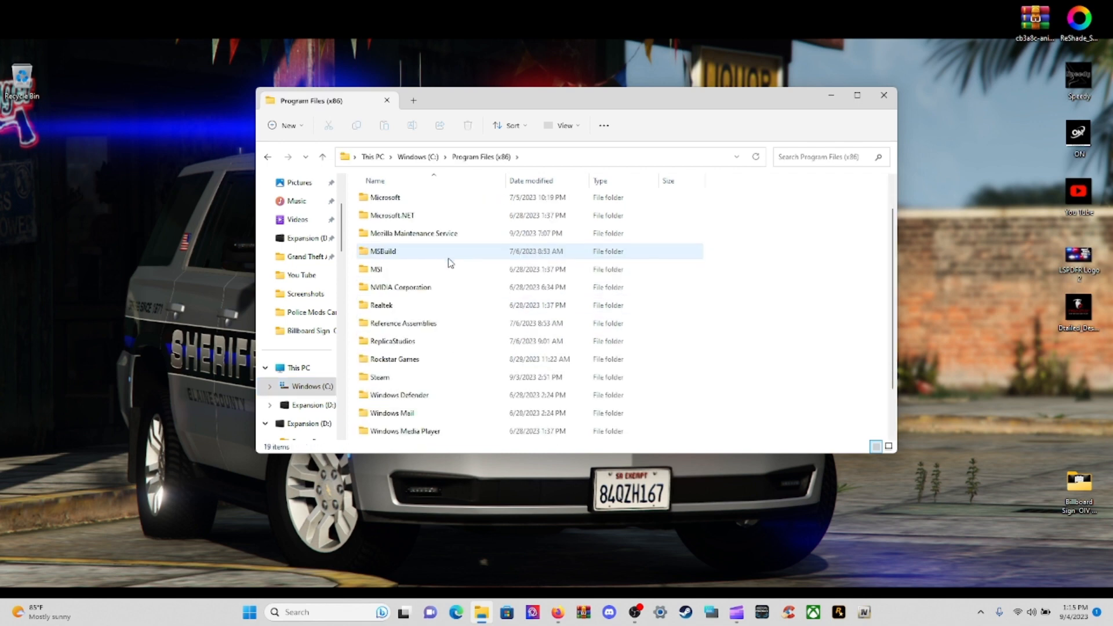
double_click(420, 378)
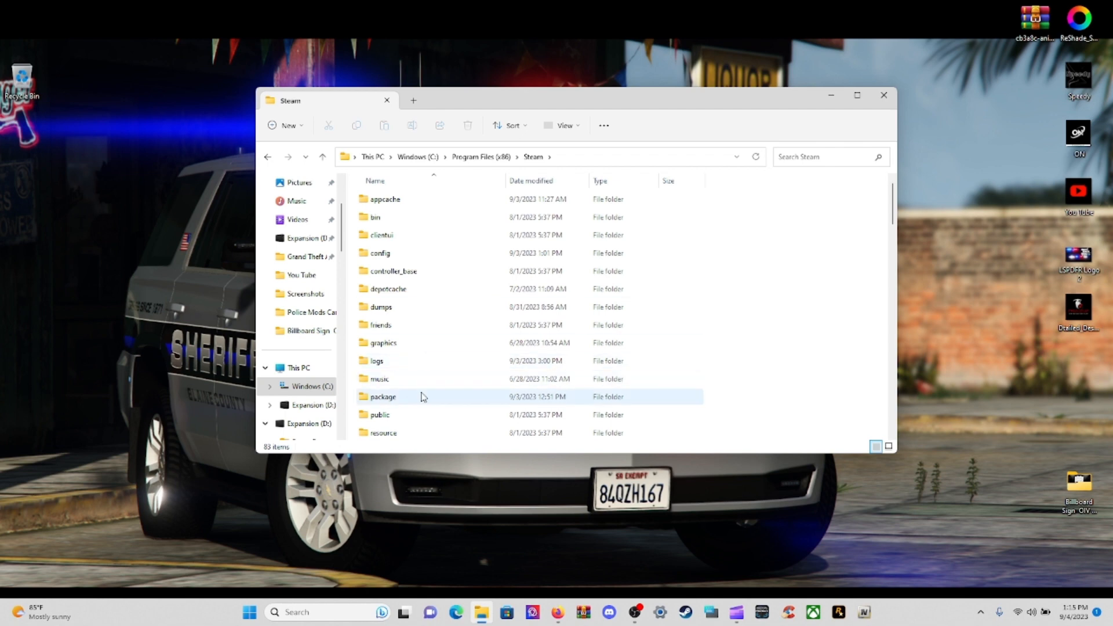
scroll(417, 393, "down", 3)
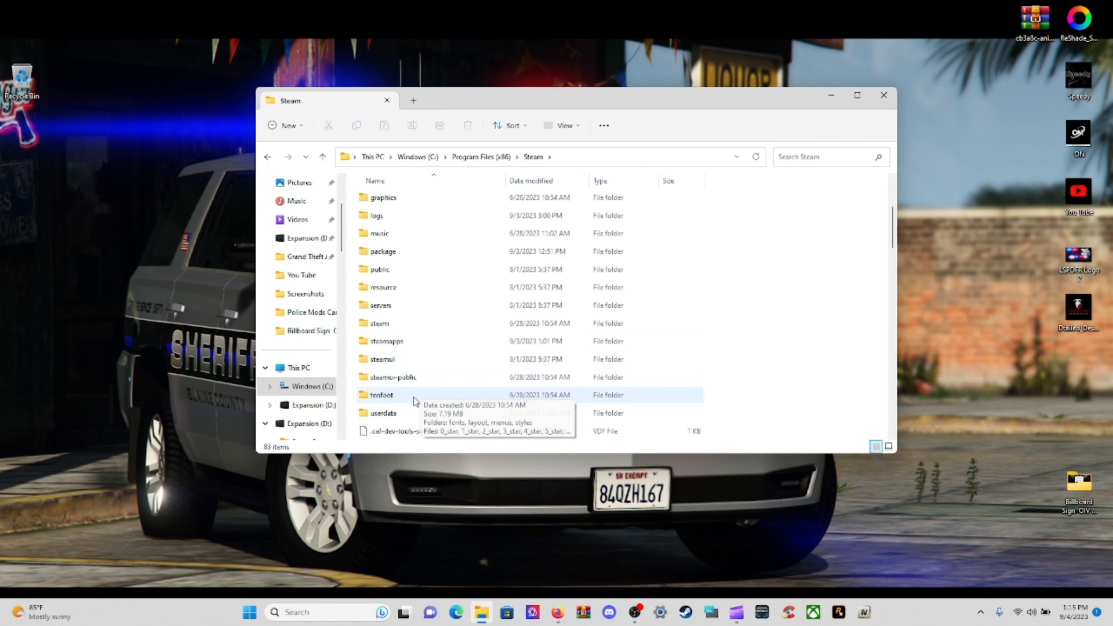
double_click(406, 340)
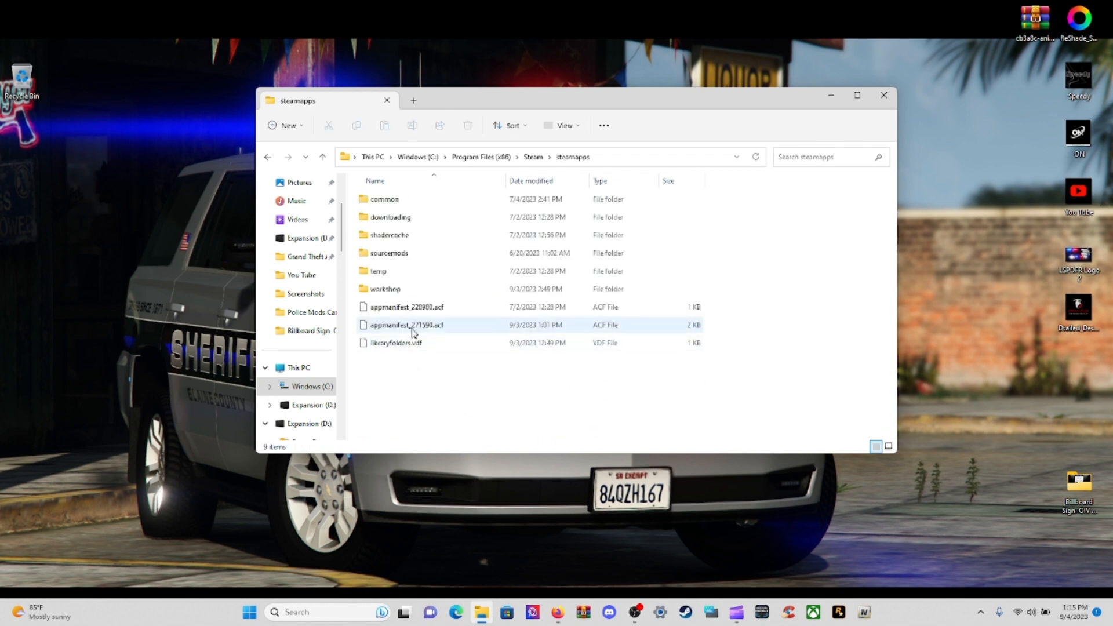
double_click(400, 200)
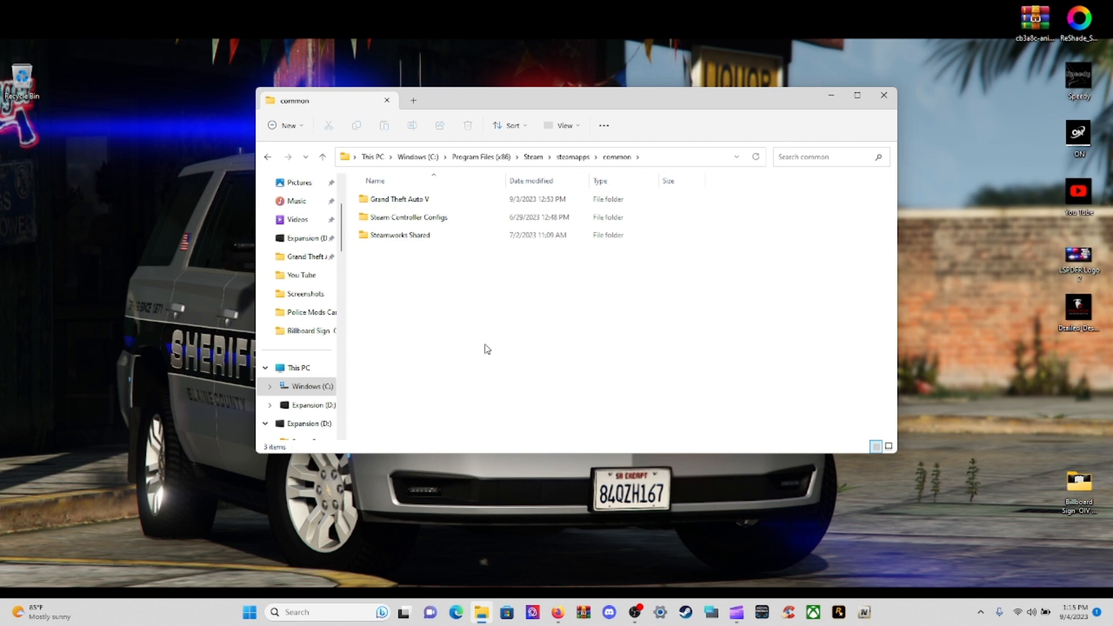
Check the Grand Theft Auto V folder's option for pinning to Quick access, and open the folder from its existing pinned entry.
left_click(460, 200)
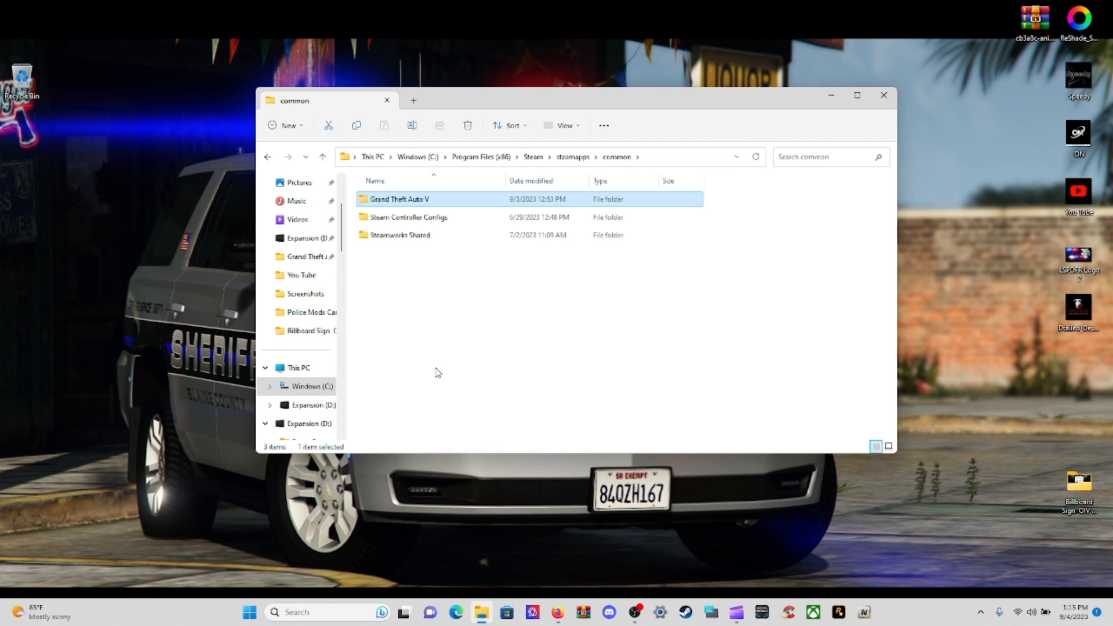
right_click(467, 205)
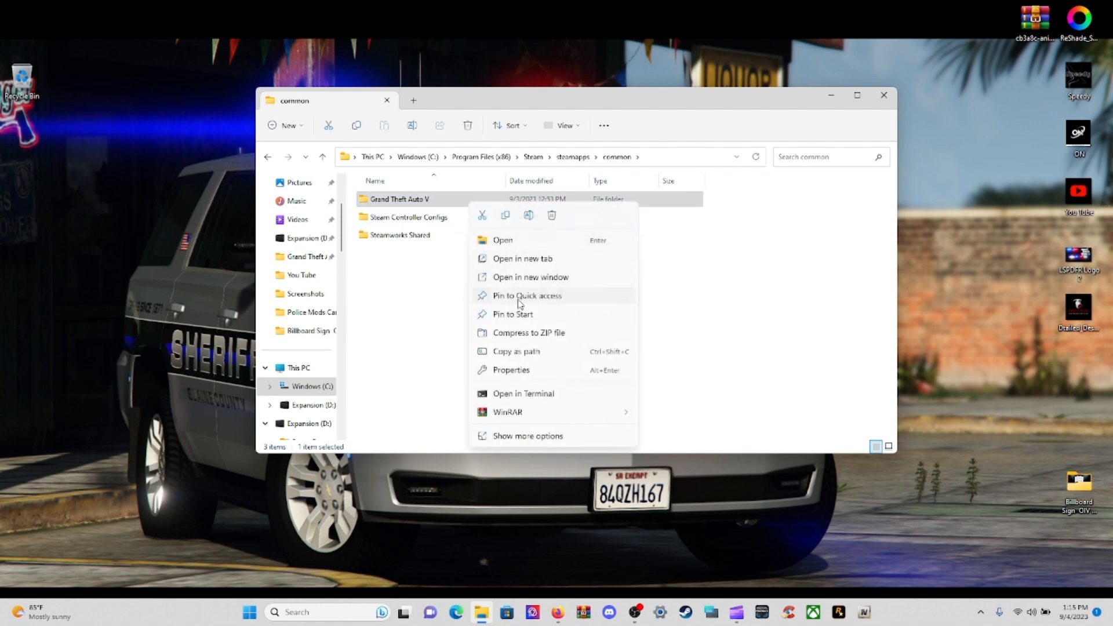
left_click(450, 321)
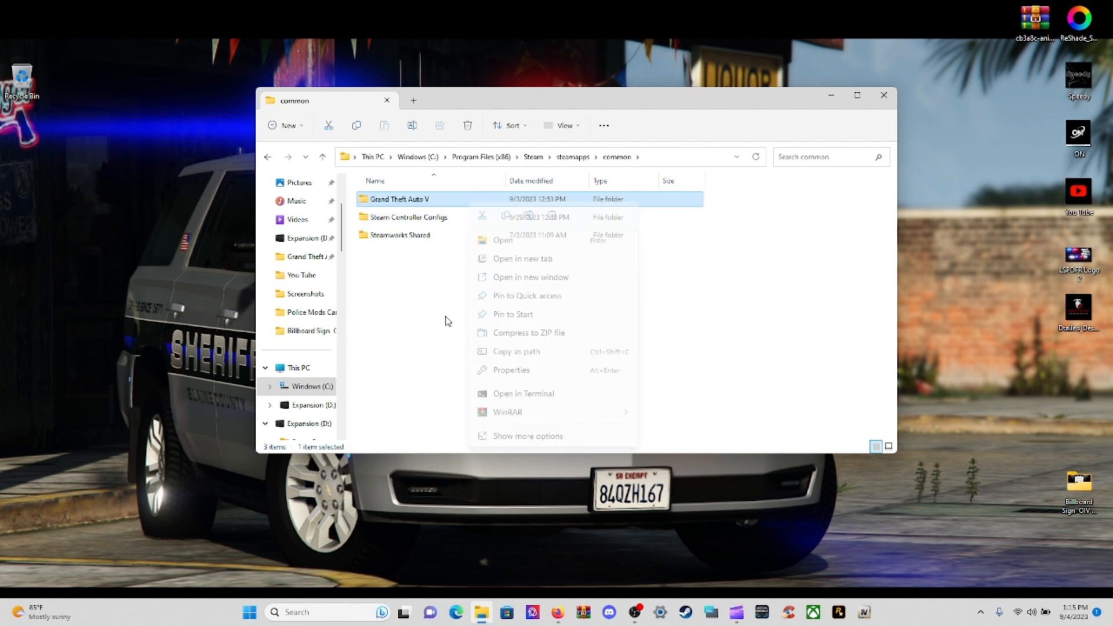
left_click(314, 260)
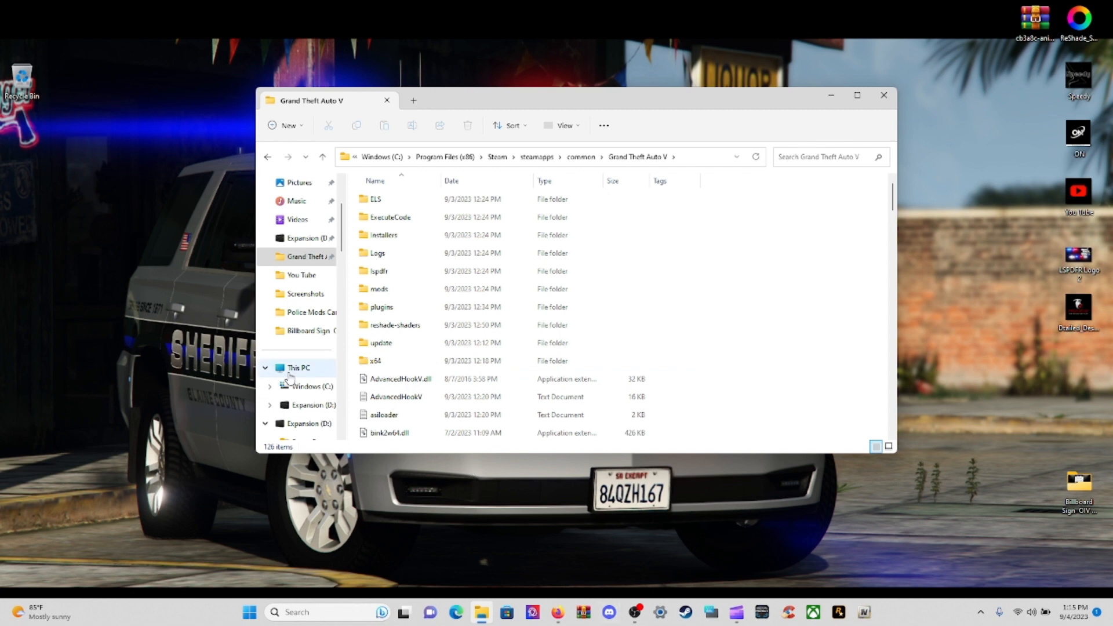
left_click(310, 405)
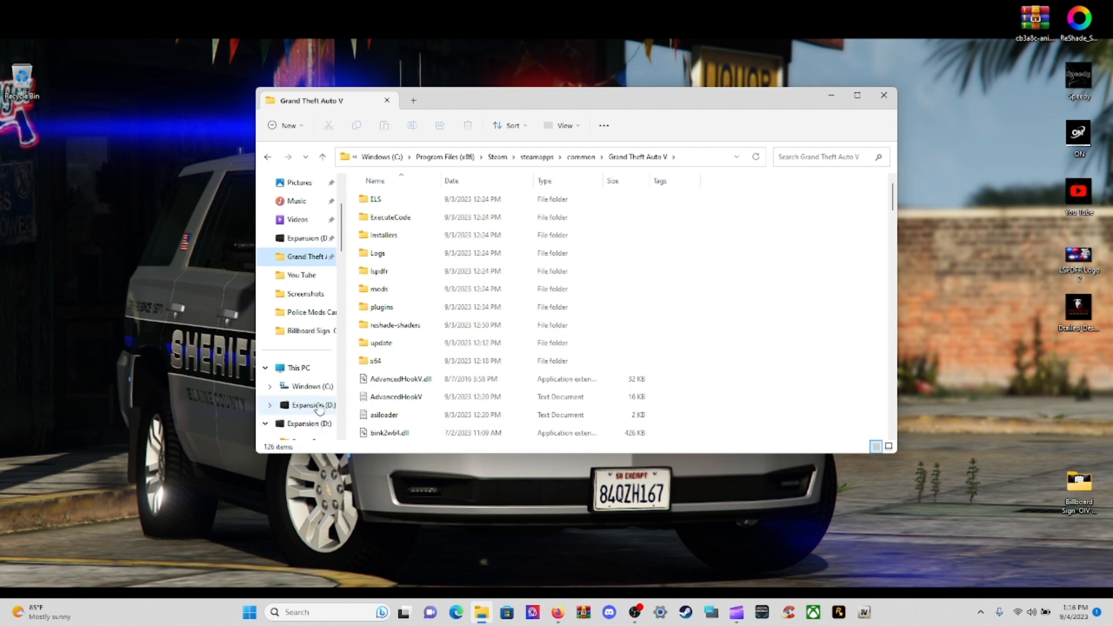
left_click(318, 408)
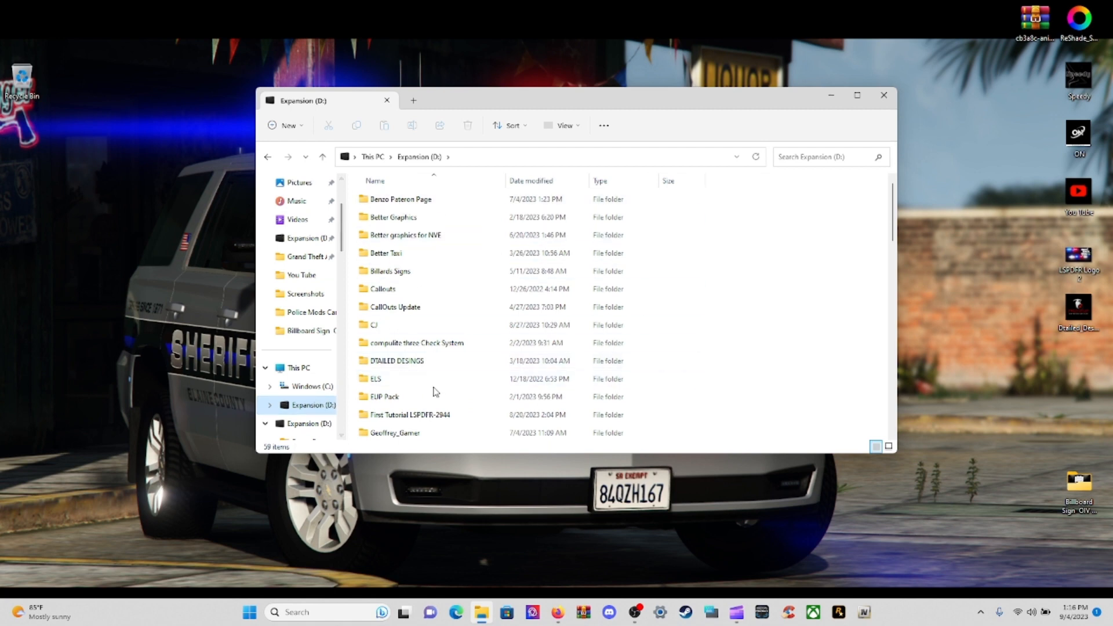
left_click(313, 259)
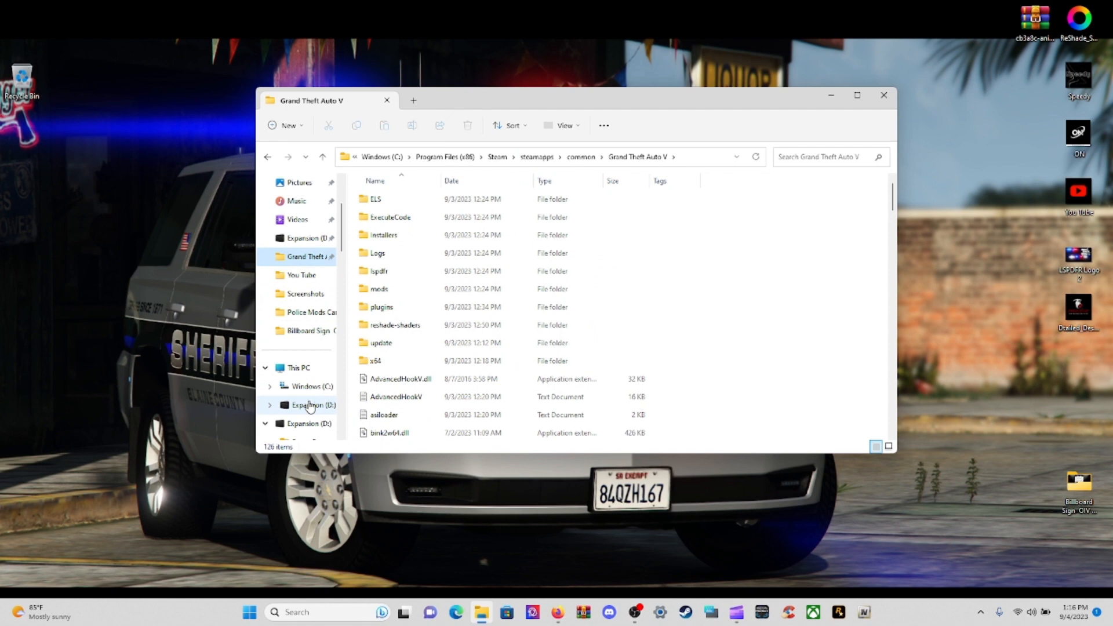
Open the Expansion (D:) drive in a new window and arrange it side by side with the Grand Theft Auto V window.
right_click(310, 406)
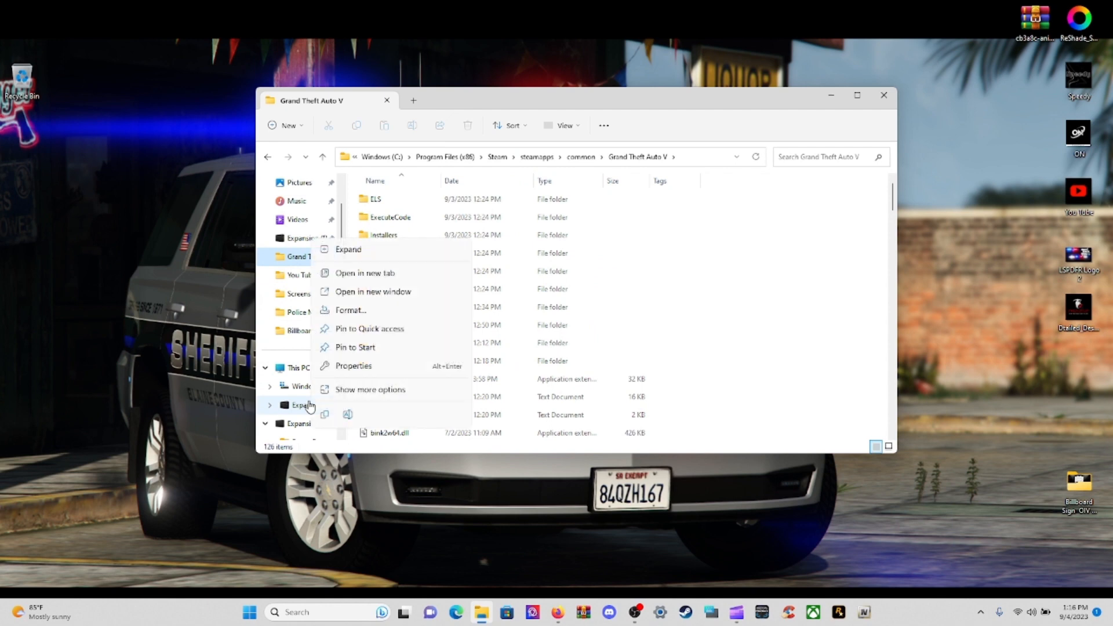
left_click(344, 292)
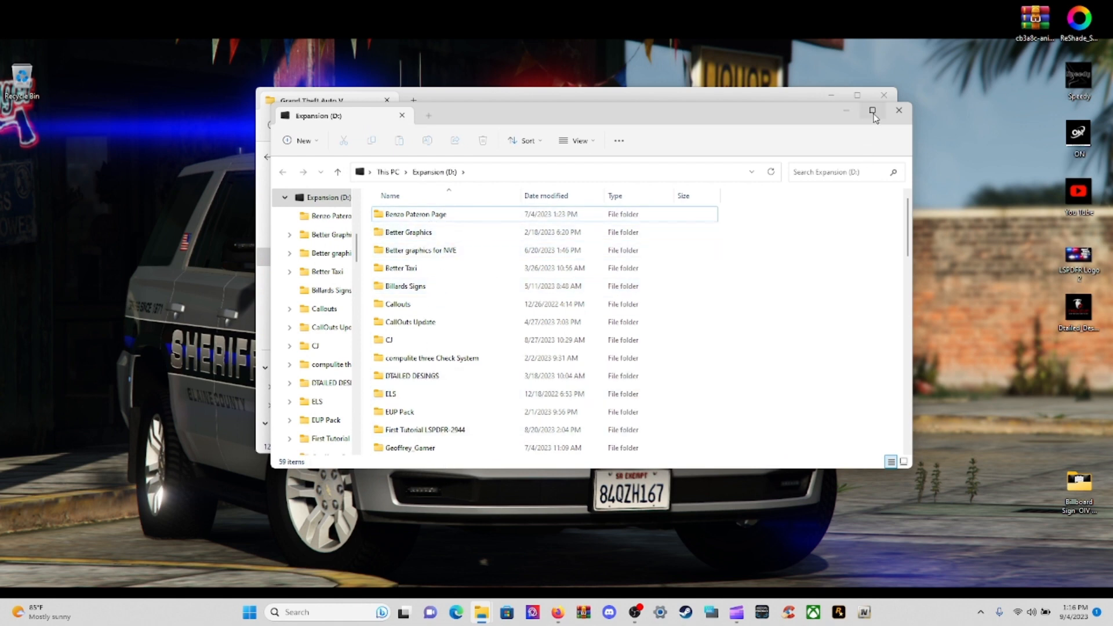
mouse_move(874, 116)
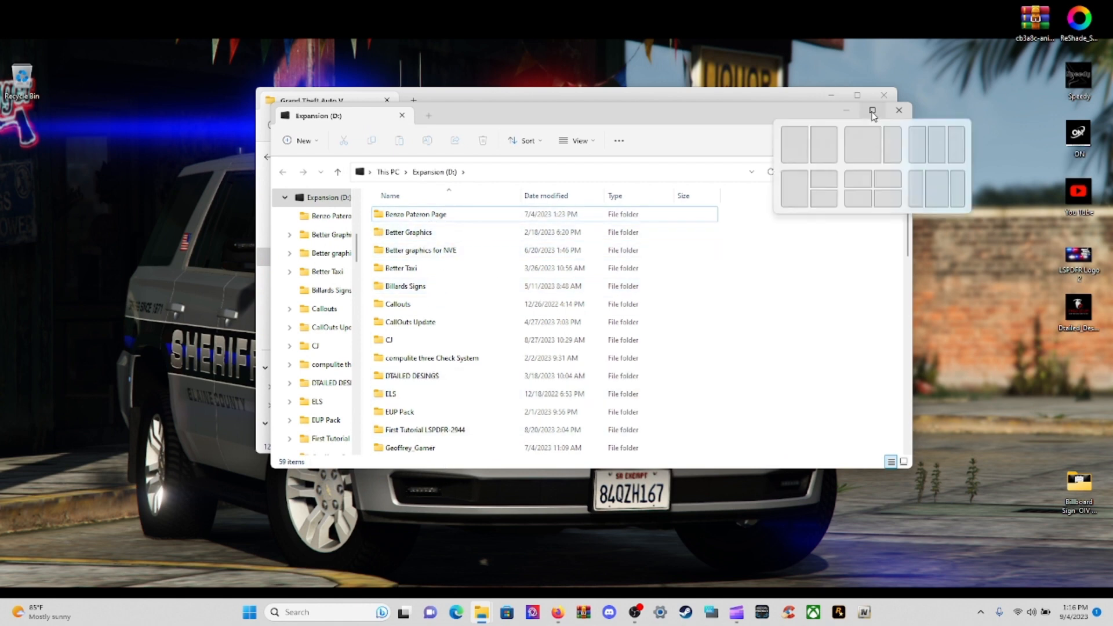
left_click(791, 148)
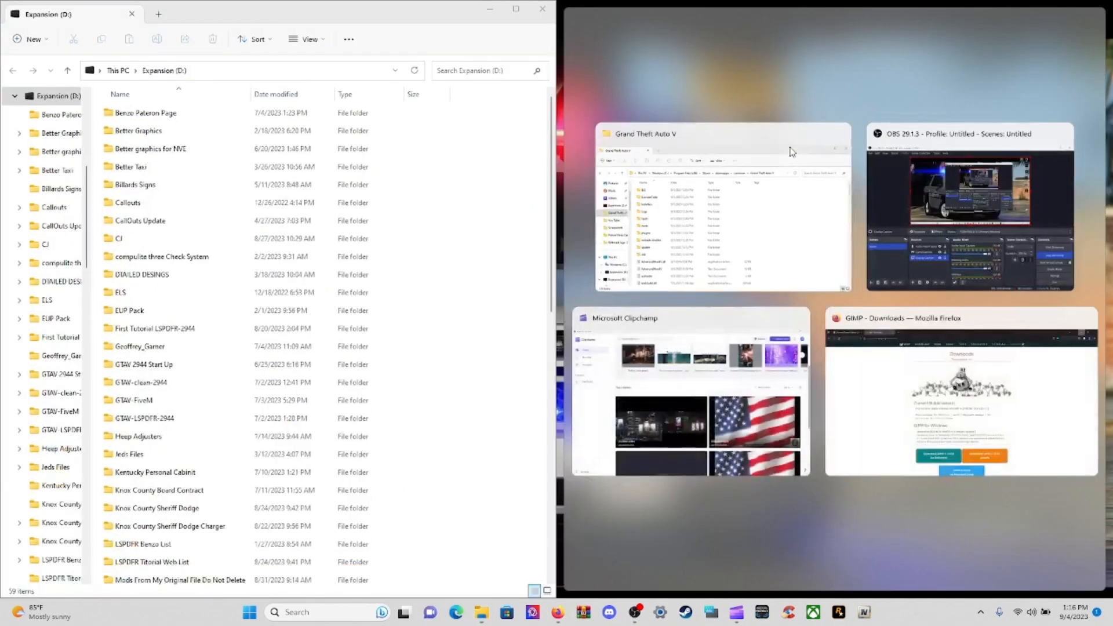
left_click(747, 145)
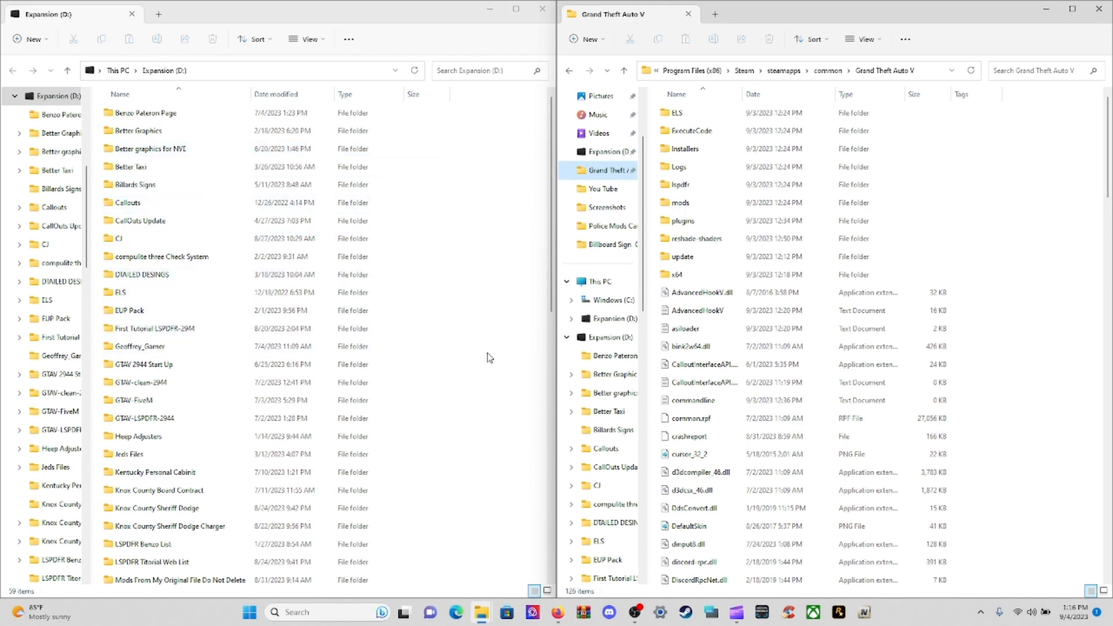
Create a new folder on the Expansion (D:) drive and delete it again.
scroll(487, 358, "down", 10)
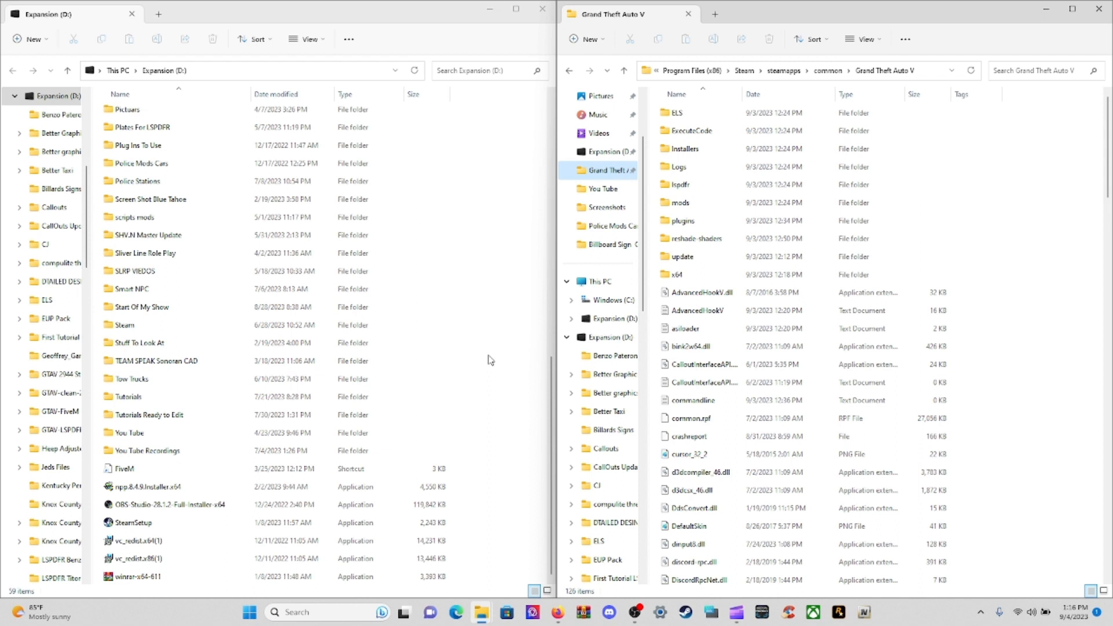
right_click(481, 416)
mouse_move(504, 371)
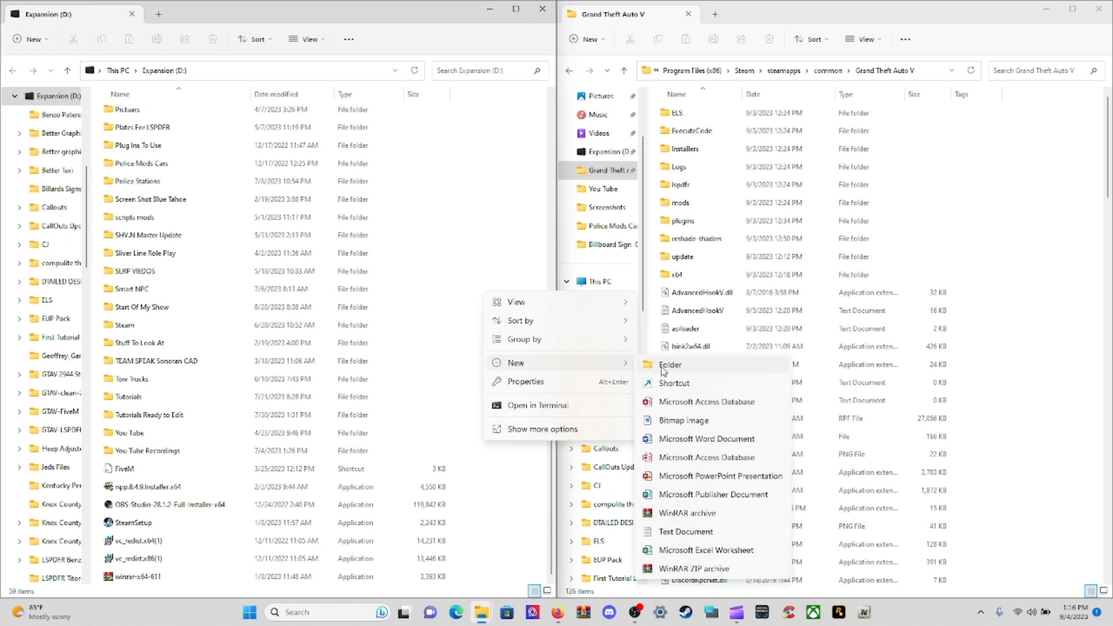
left_click(663, 368)
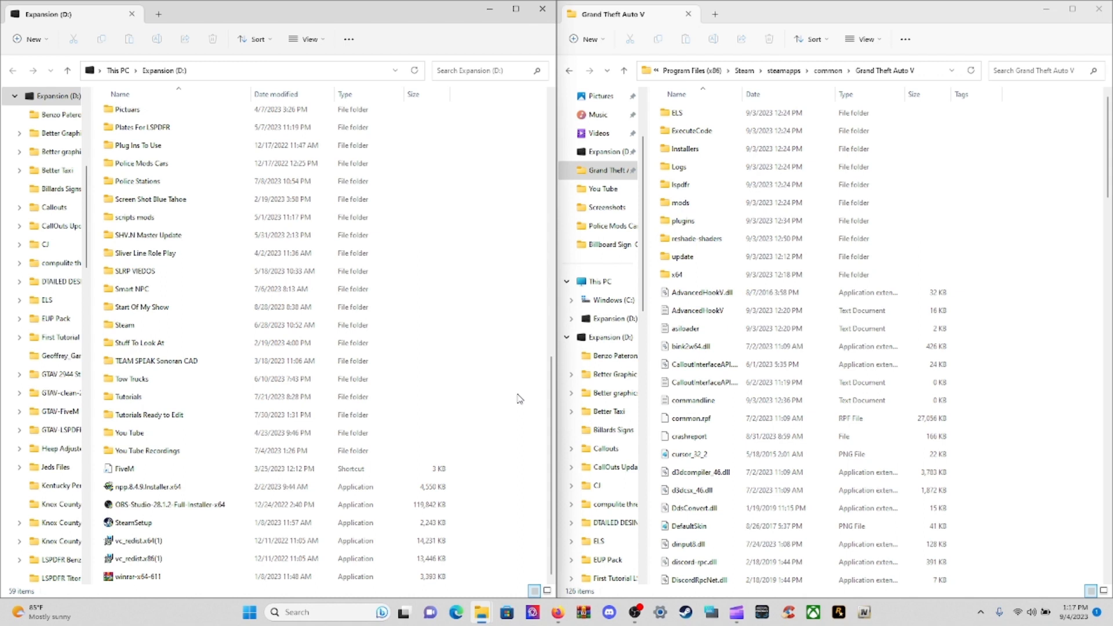
key("ctrl+shift+n")
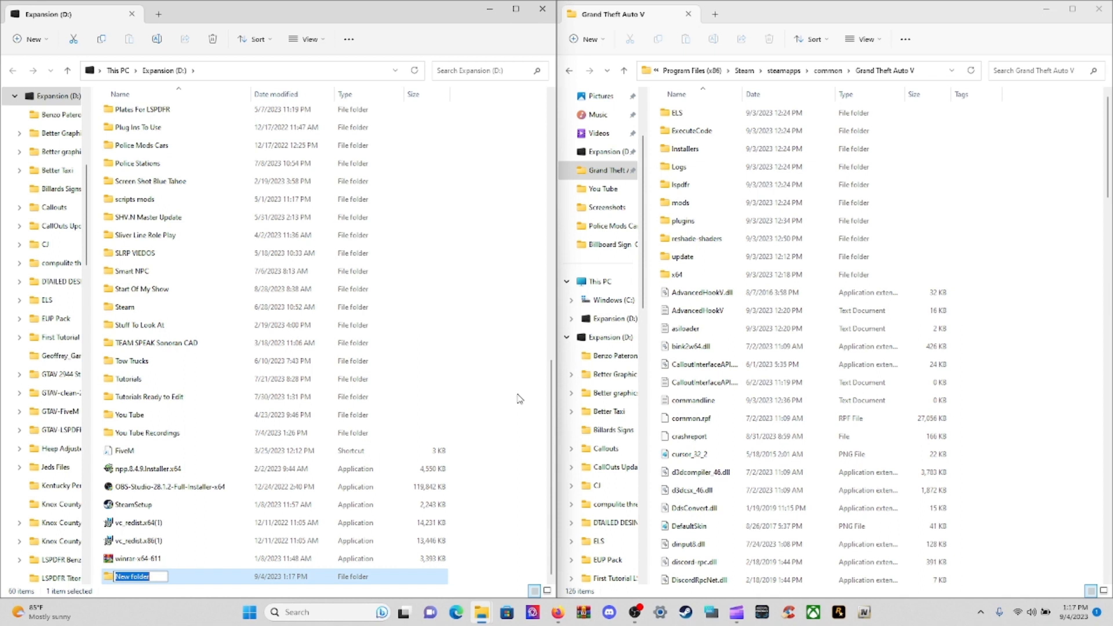
left_click(520, 399)
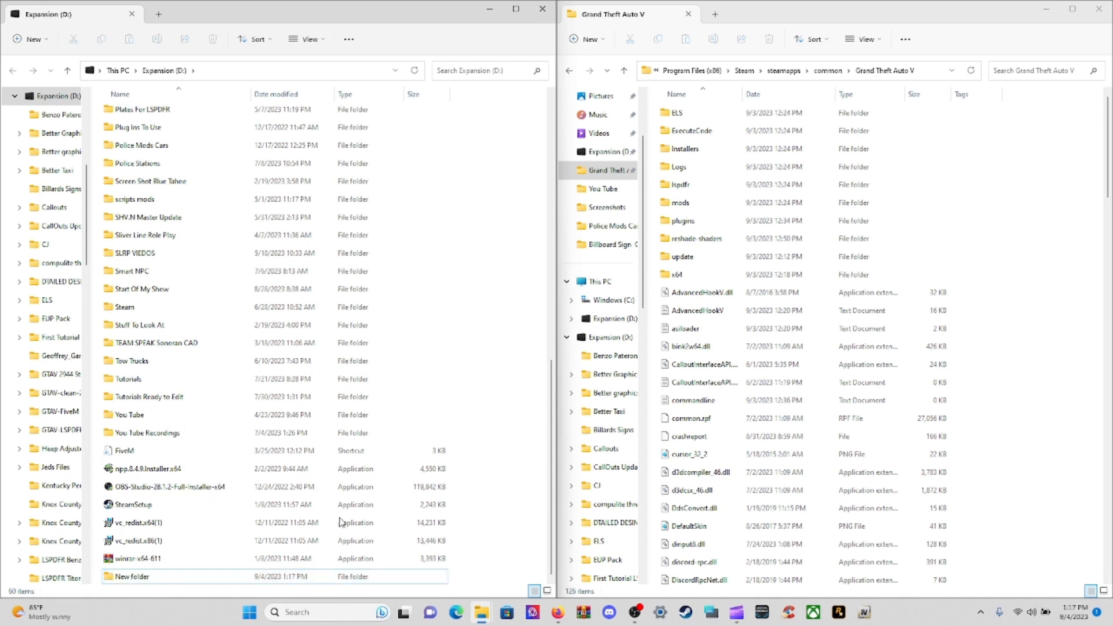
right_click(218, 577)
left_click(299, 584)
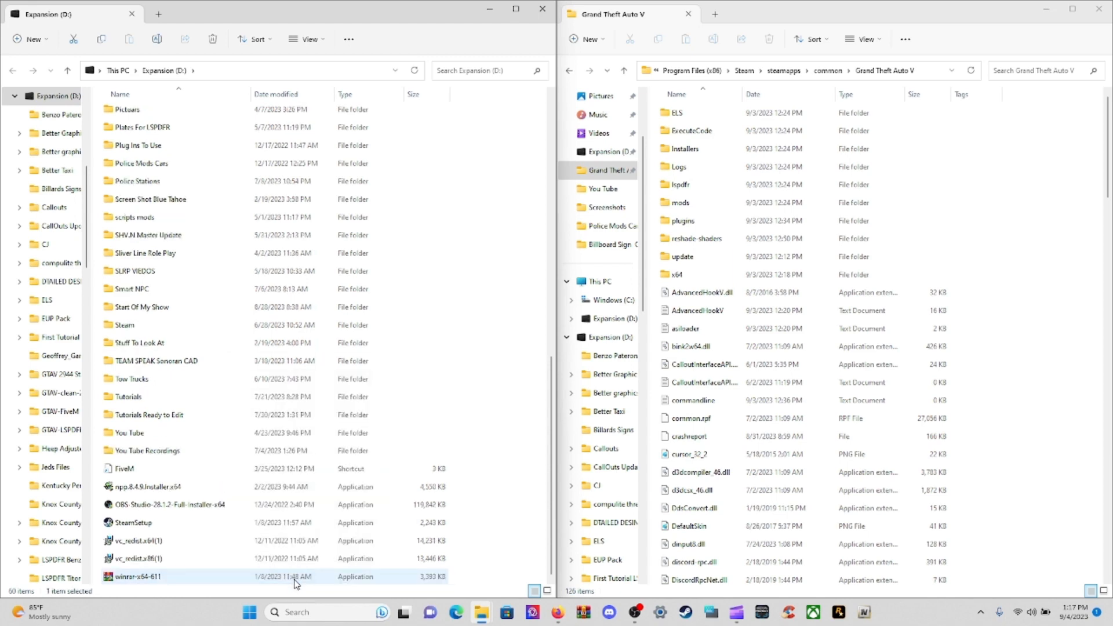
Open the First Tutorial LSPDFR-2944 folder on the Expansion (D:) drive.
scroll(478, 497, "up", 6)
scroll(480, 429, "up", 3)
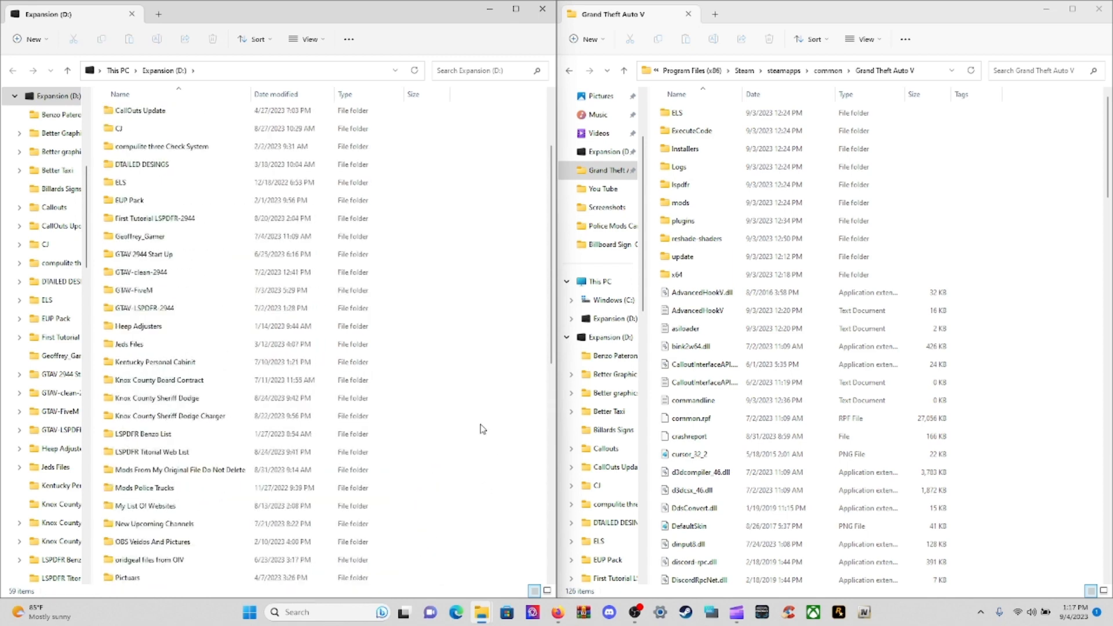
double_click(177, 224)
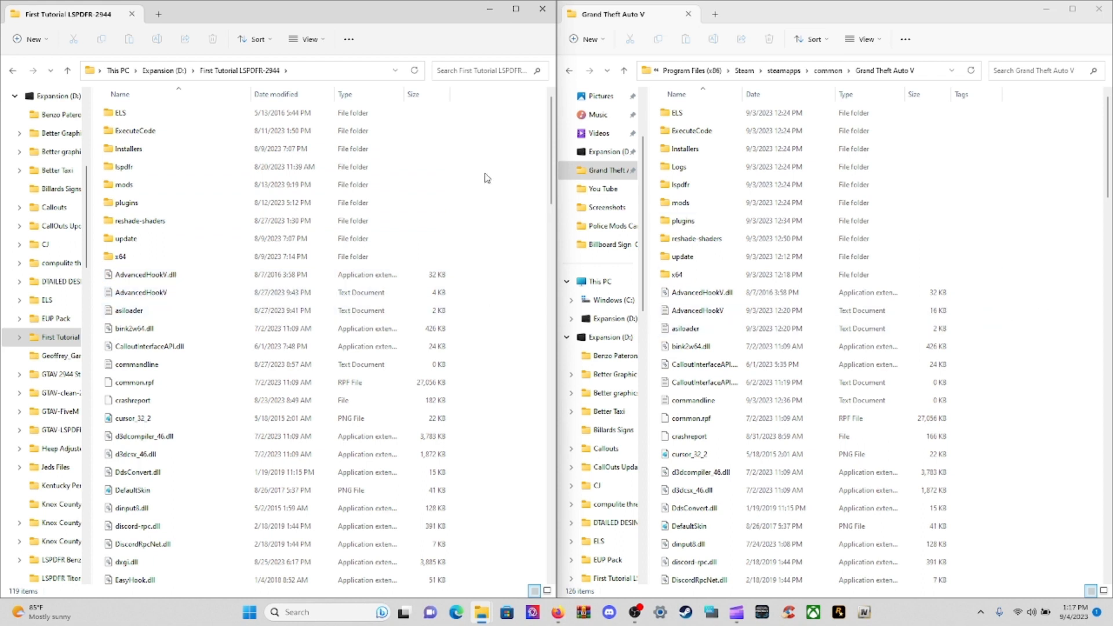
Copy all files and folders in Grand Theft Auto V and make the First Tutorial LSPDFR-2944 window active as the destination.
left_click(1032, 267)
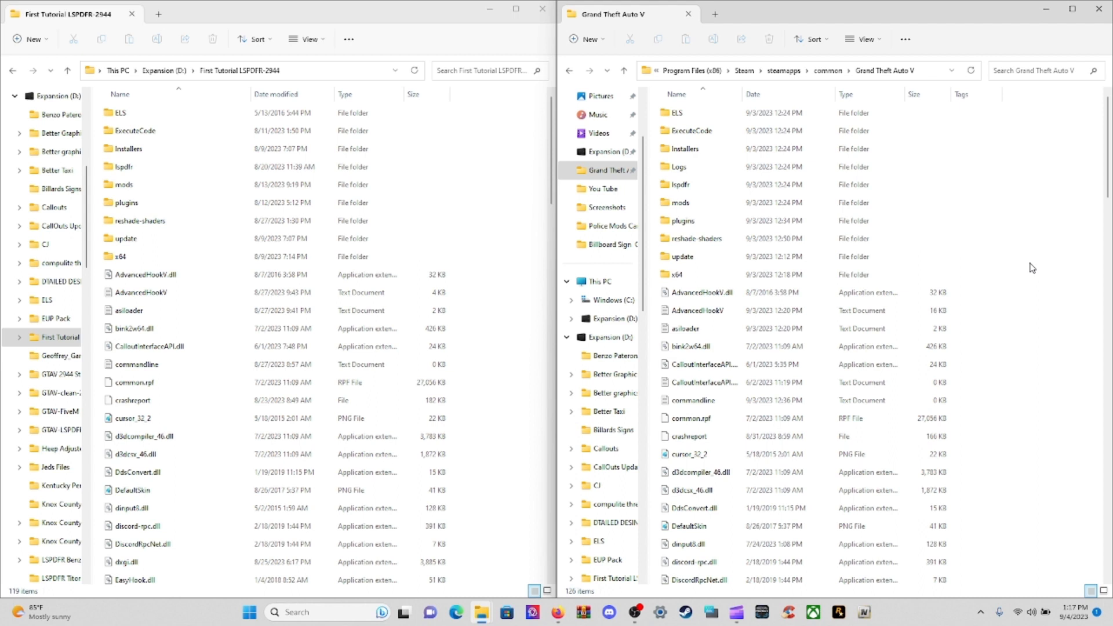
key("ctrl+a")
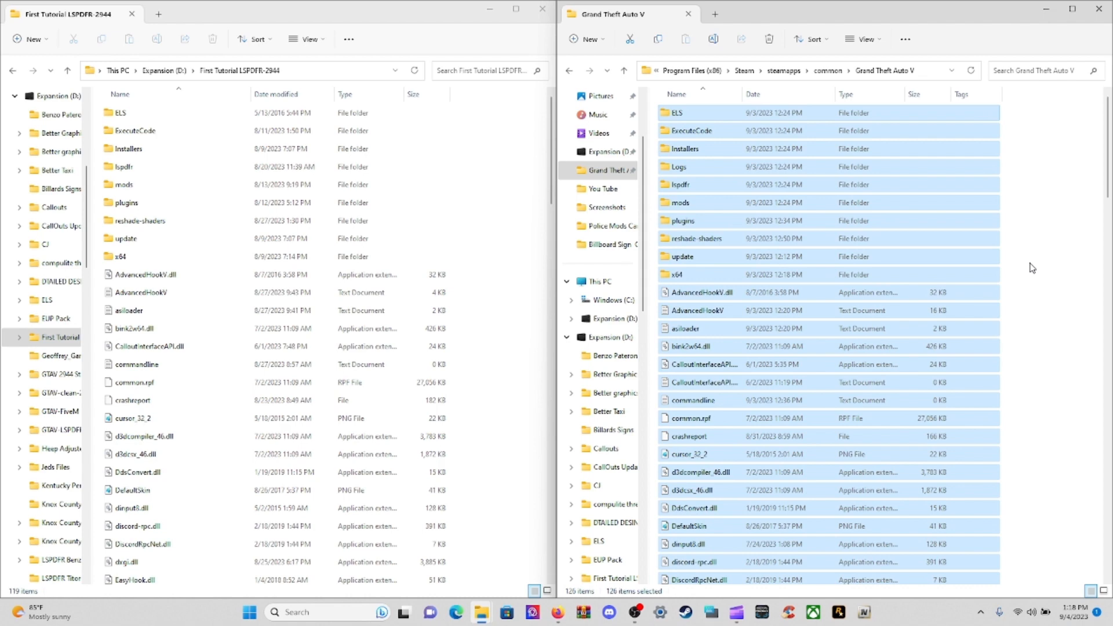
left_click(1032, 267)
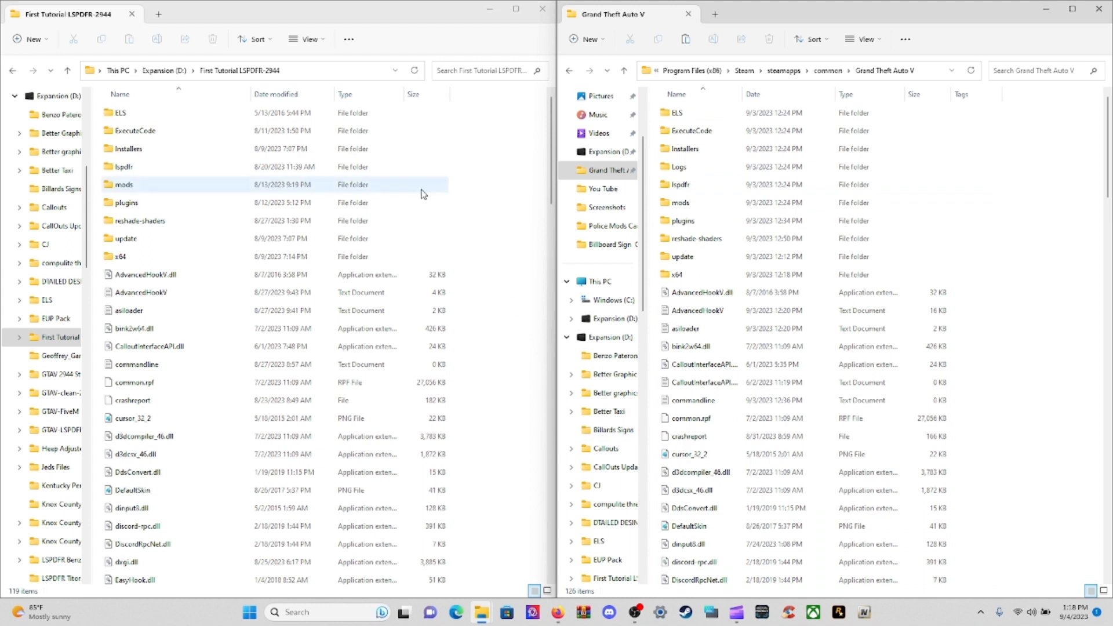
left_click(499, 263)
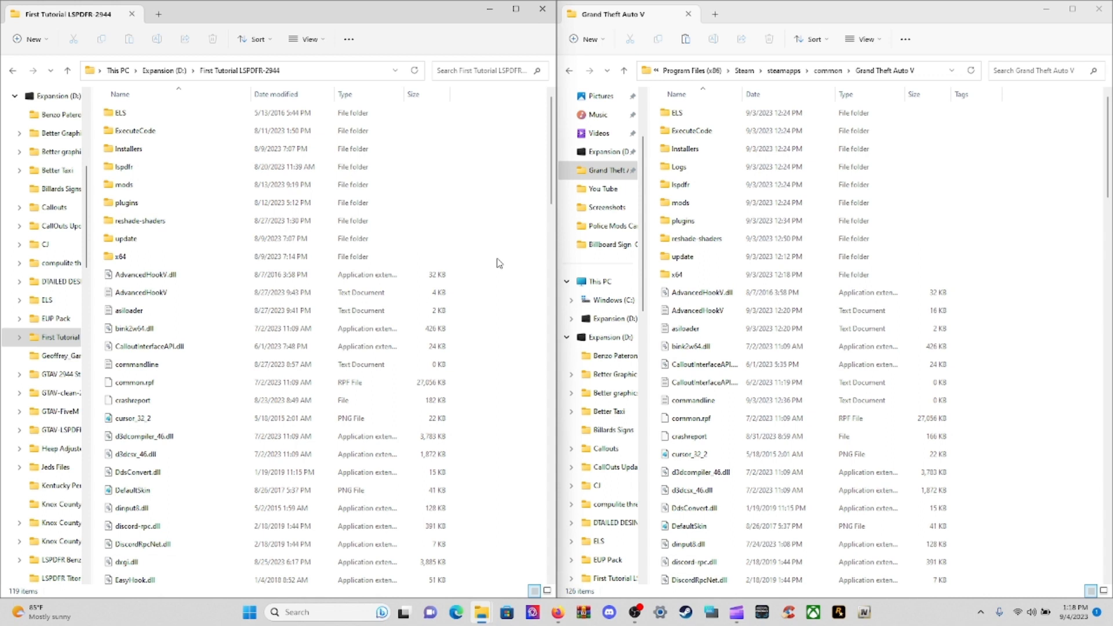
Paste the copied game files into First Tutorial LSPDFR-2944, allowing RAGEPluginHook to copy without its properties, and close both folder windows.
key("ctrl+a")
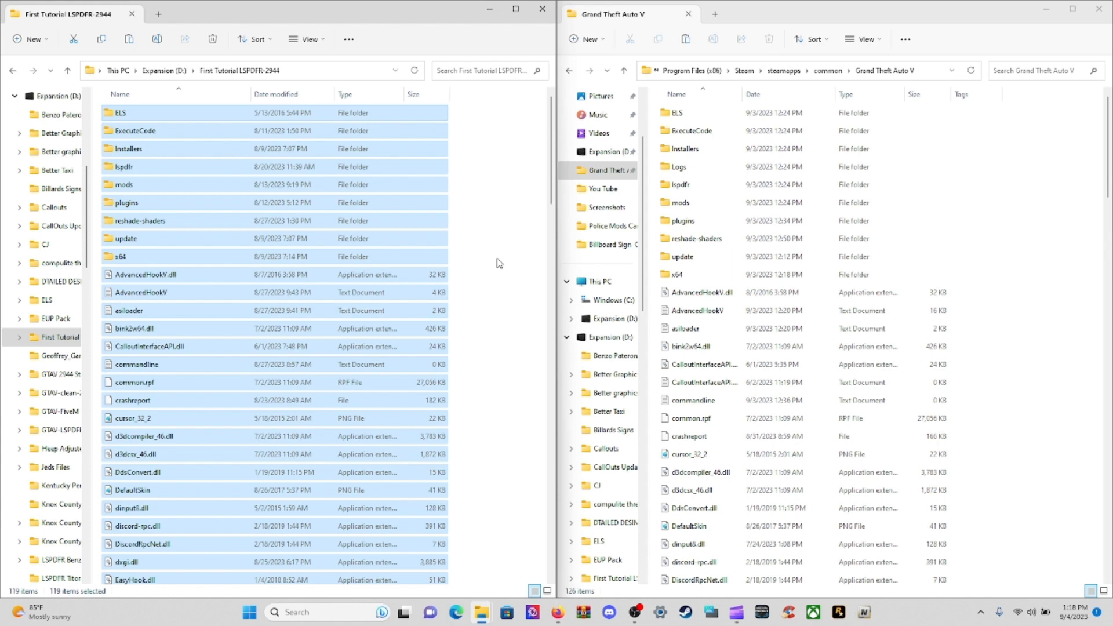
key("ctrl+v")
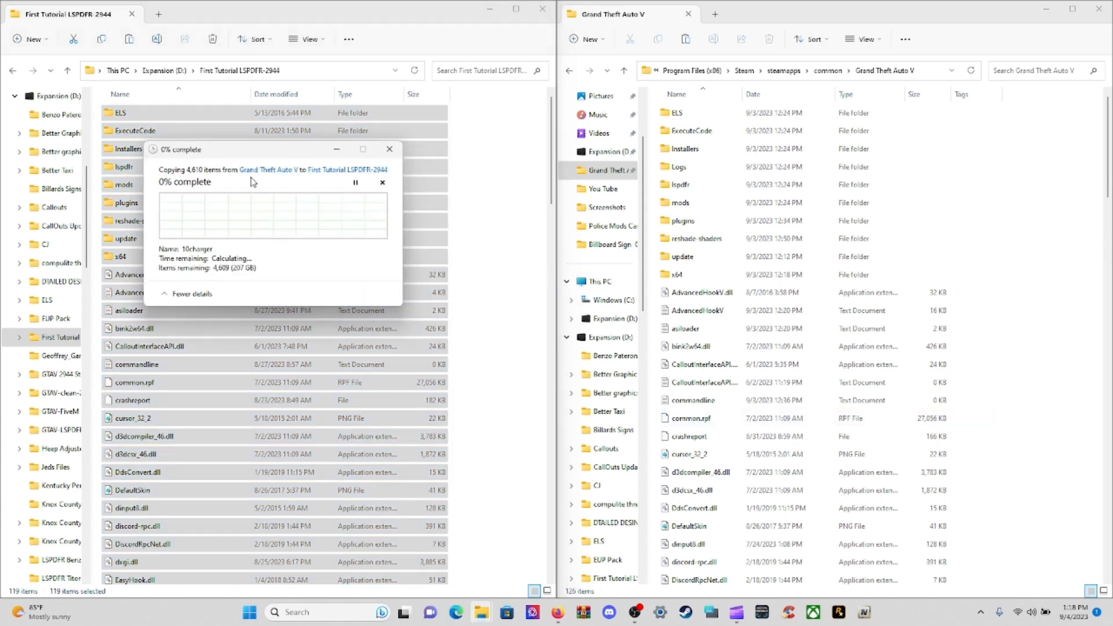
left_click_drag(265, 151, 574, 179)
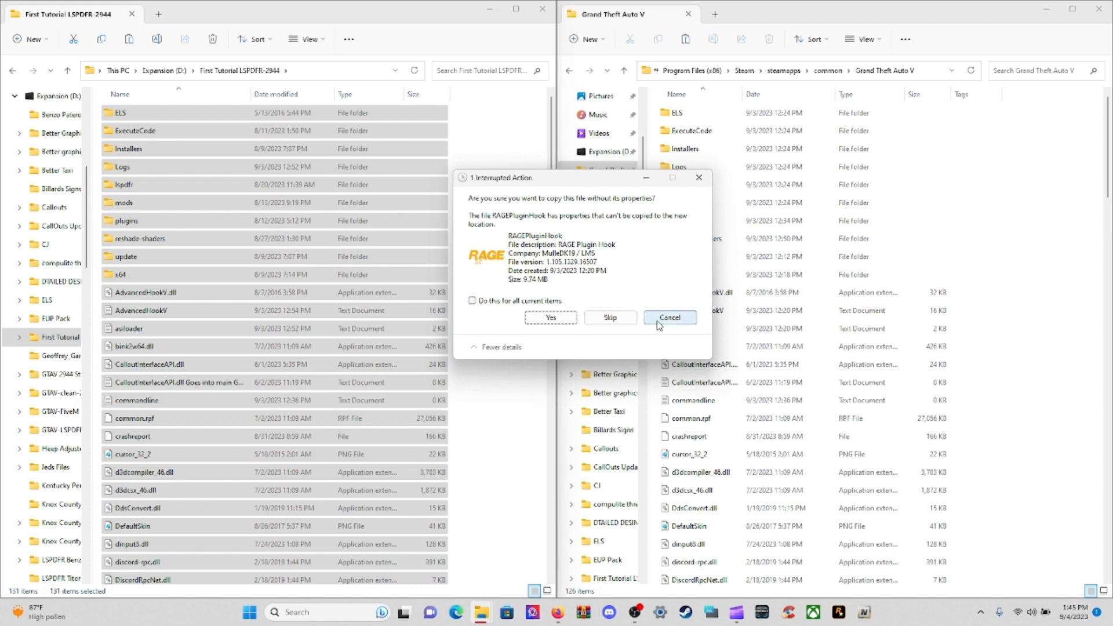
left_click(534, 321)
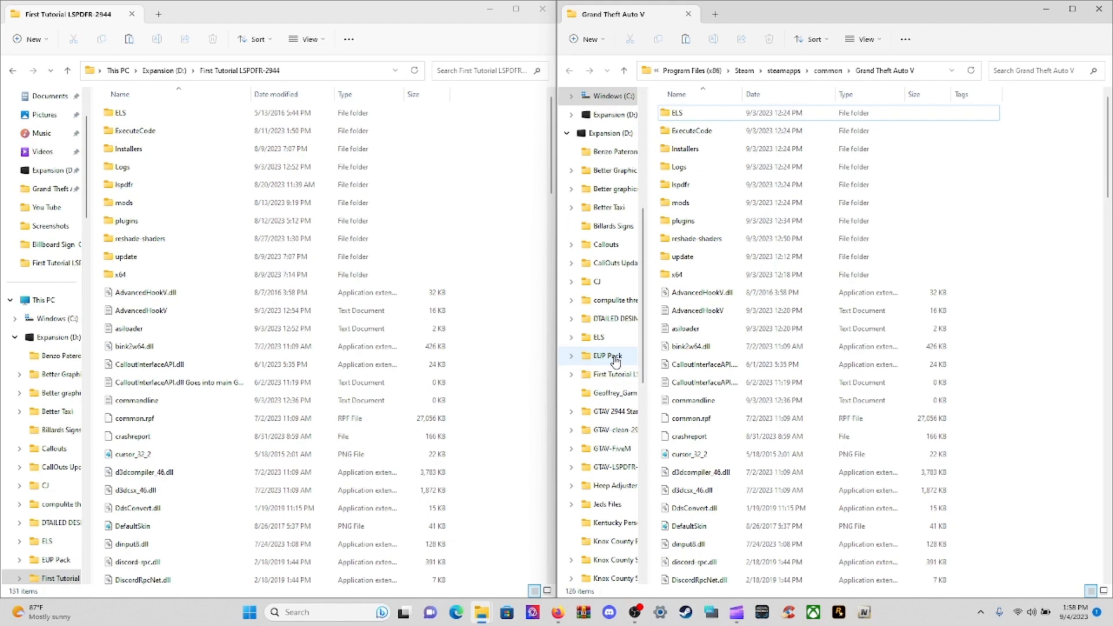
left_click(542, 9)
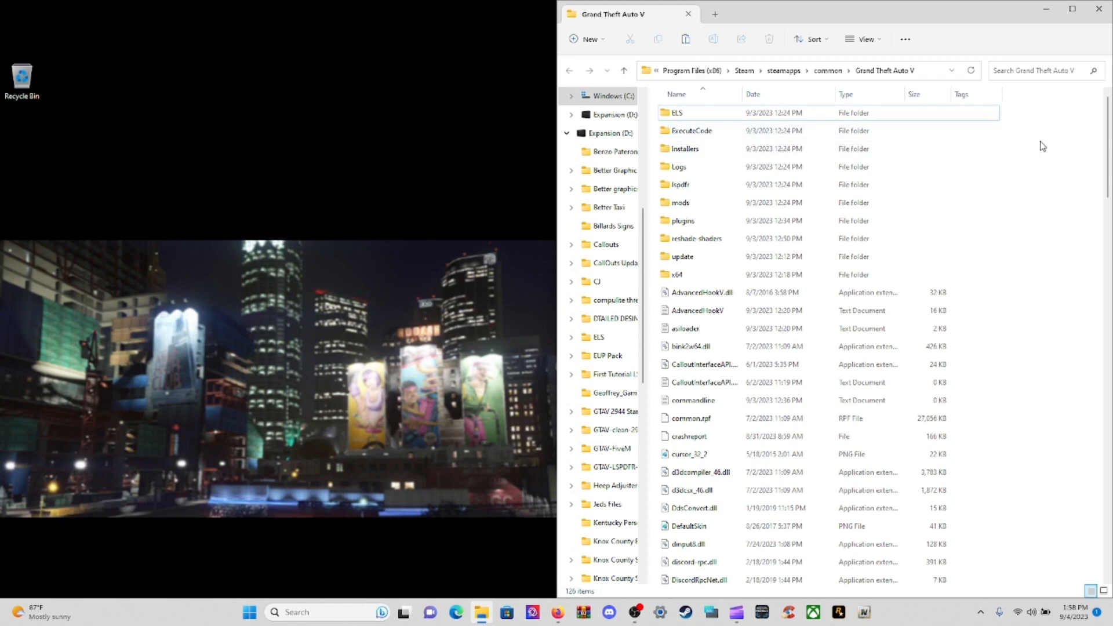
left_click(1098, 10)
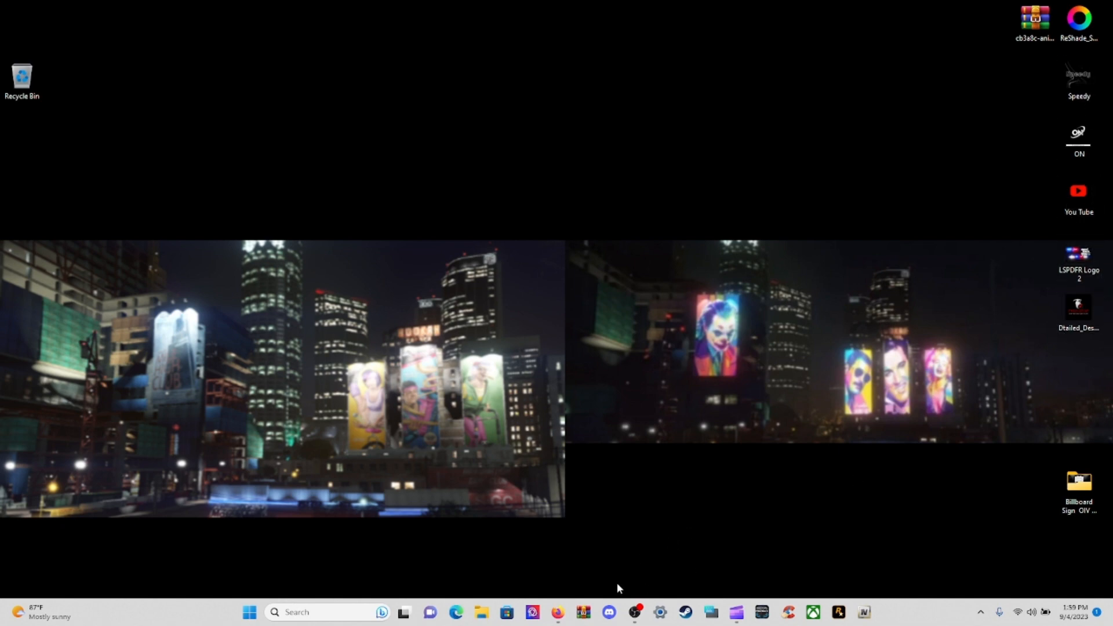
In Firefox, open the download page of Animated Banner/Billboard [Add-On] 1.1 on GTA5-Mods, and close the browser.
left_click(564, 616)
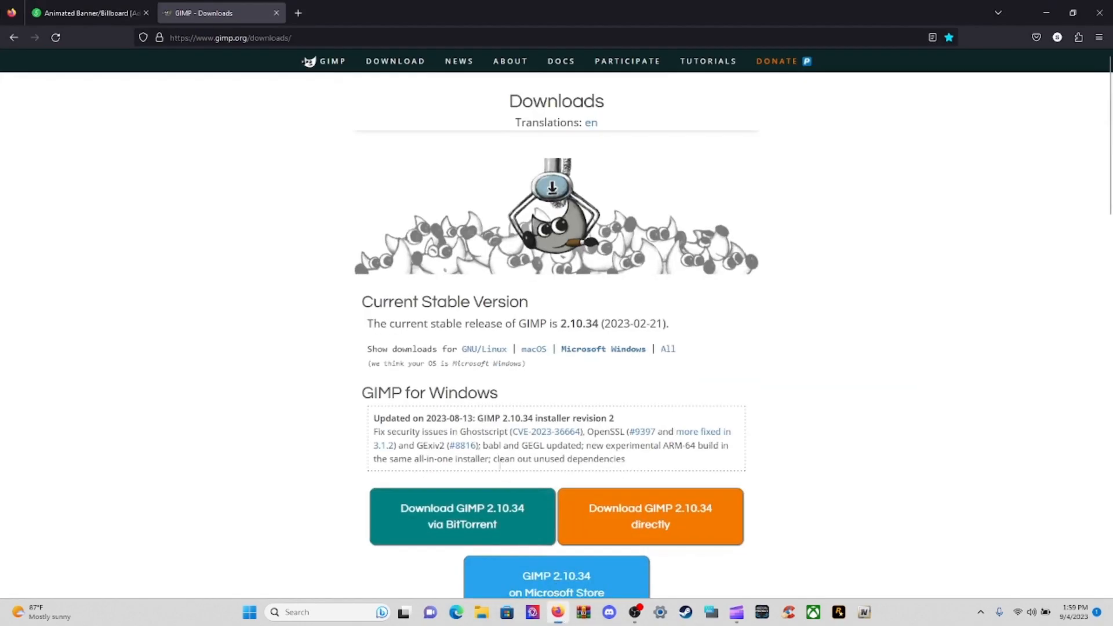
left_click(106, 11)
scroll(114, 204, "up", 5)
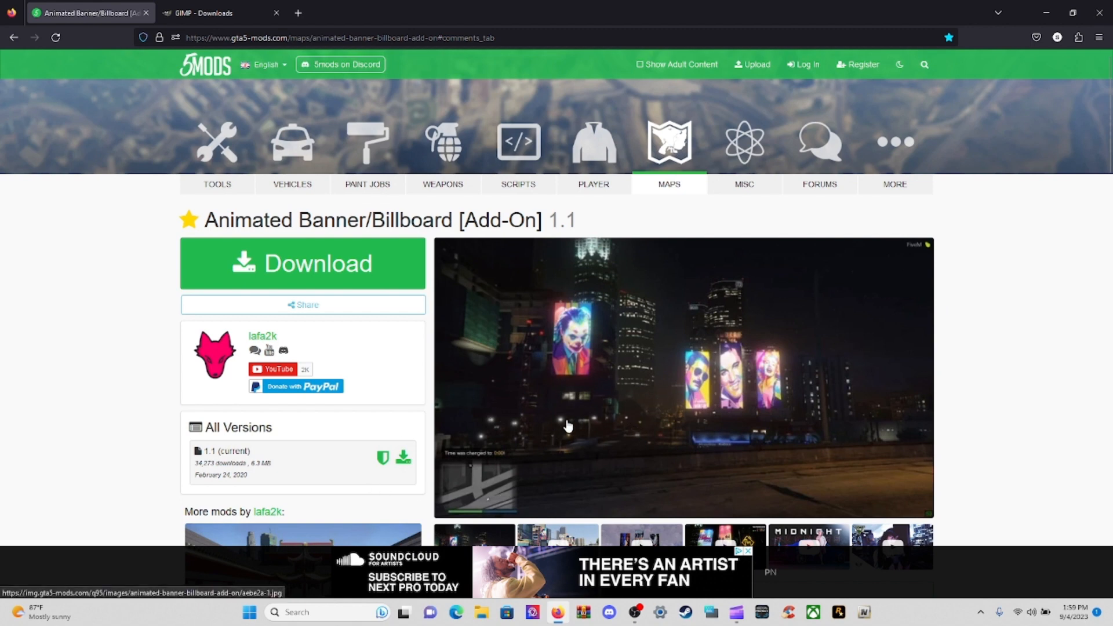
left_click(335, 268)
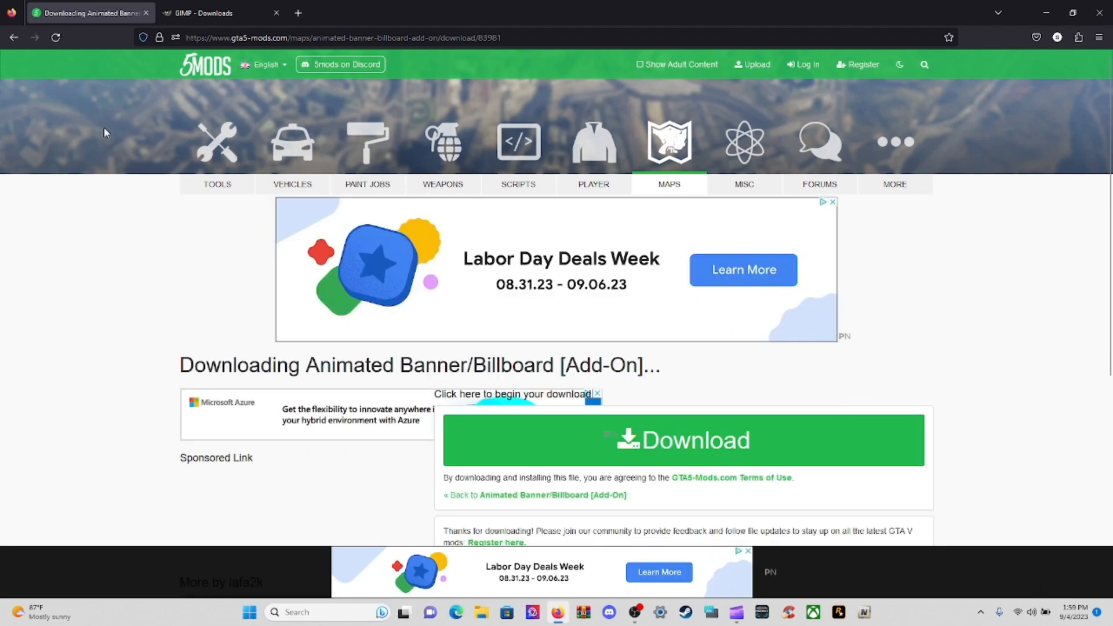
left_click(145, 14)
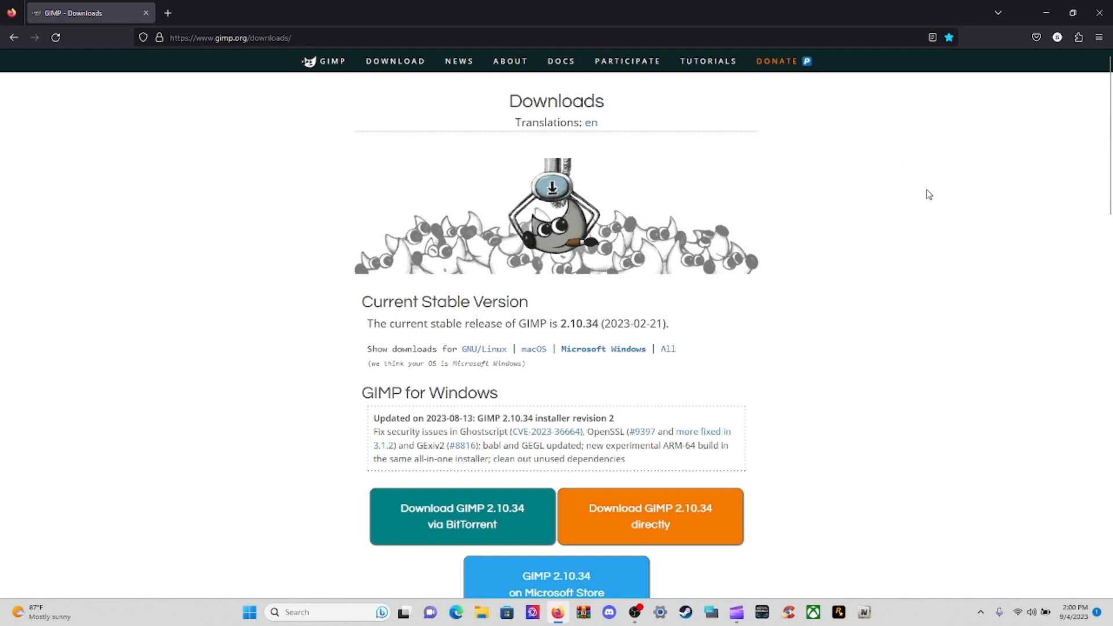
left_click(1107, 7)
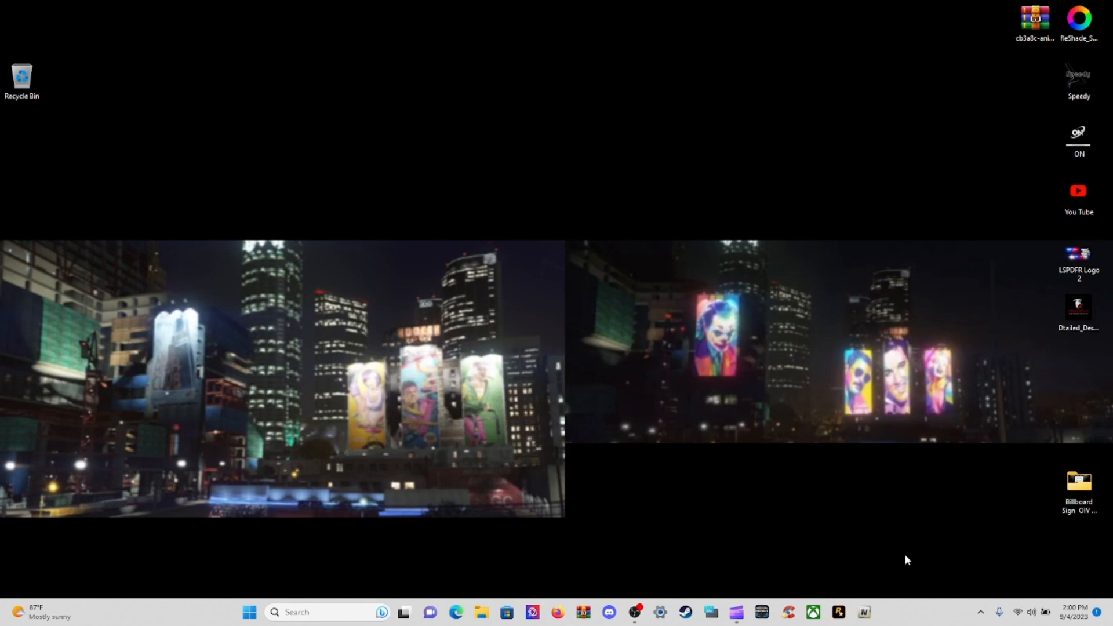
Launch OpenIV for the Windows version of Grand Theft Auto V and move its window aside to free desktop space.
left_click(866, 613)
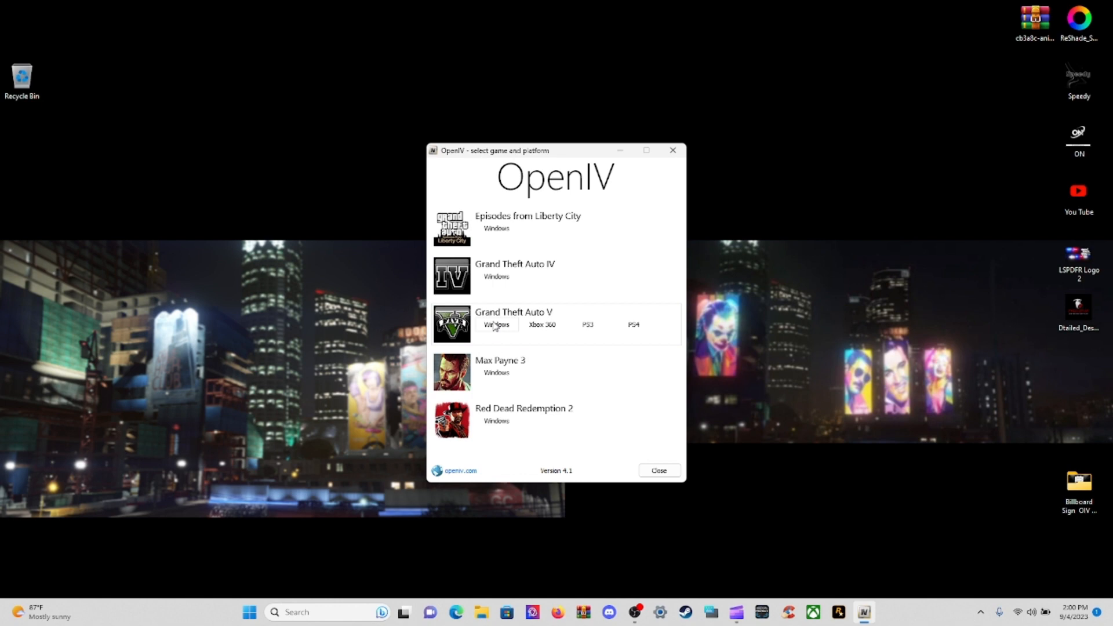
left_click(496, 324)
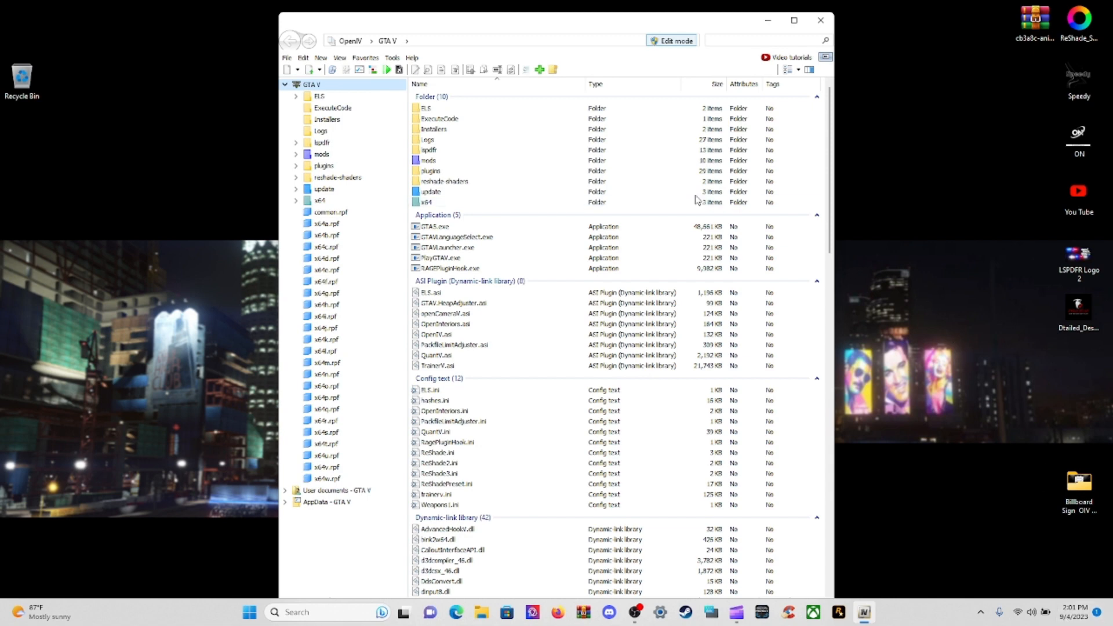
left_click_drag(442, 26, 286, 26)
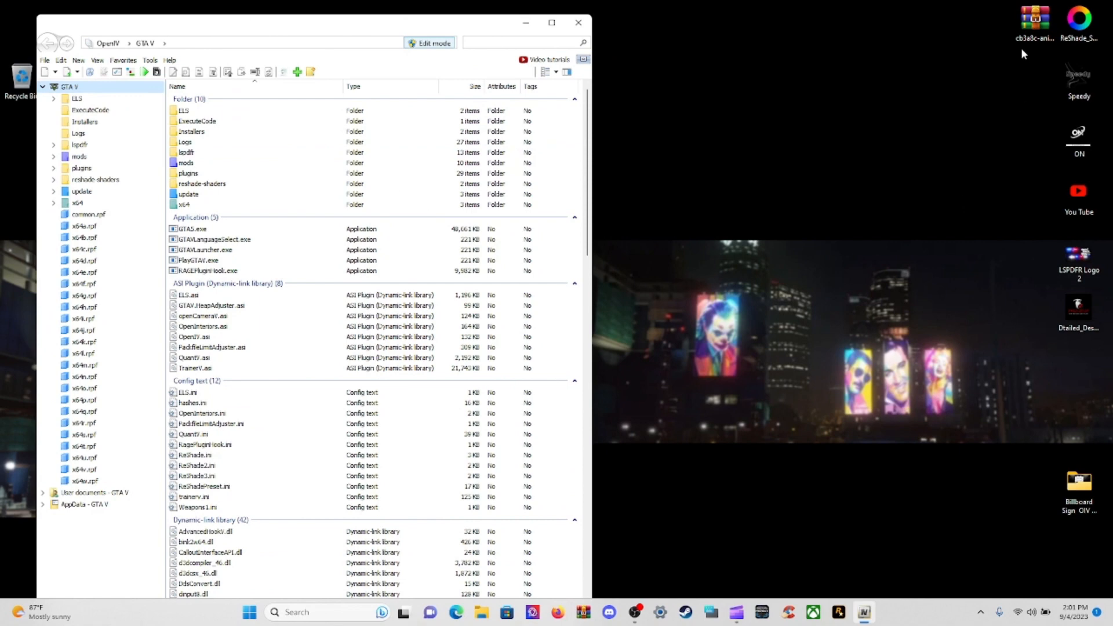
Open the downloaded cb3a8c-animated_banner(1).rar archive from the desktop and place its window beside OpenIV.
left_click(1045, 26)
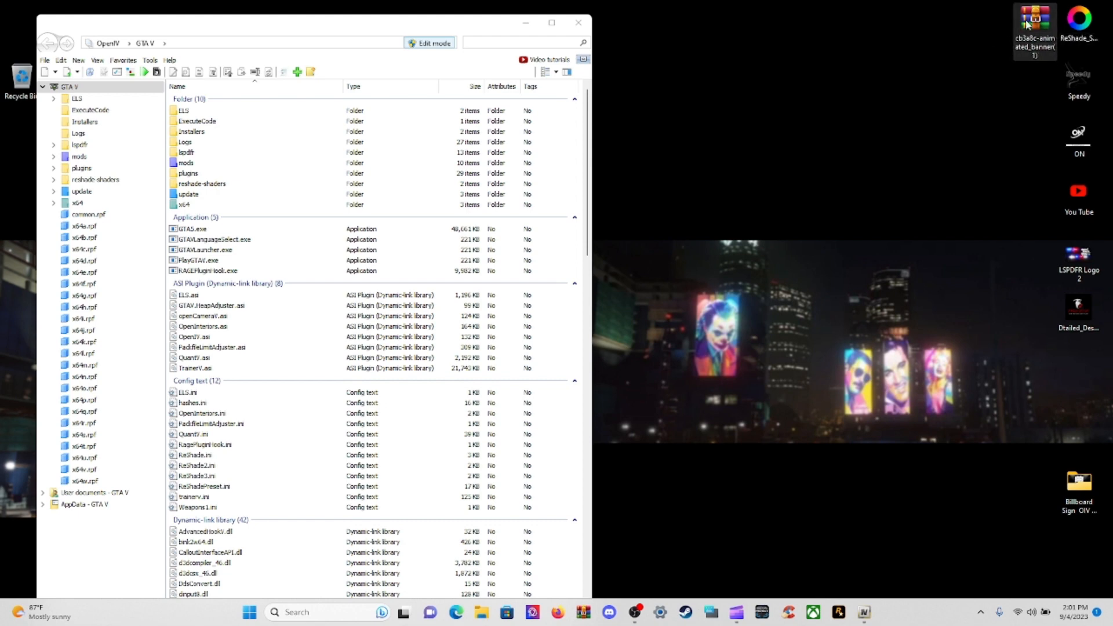
left_click(938, 189)
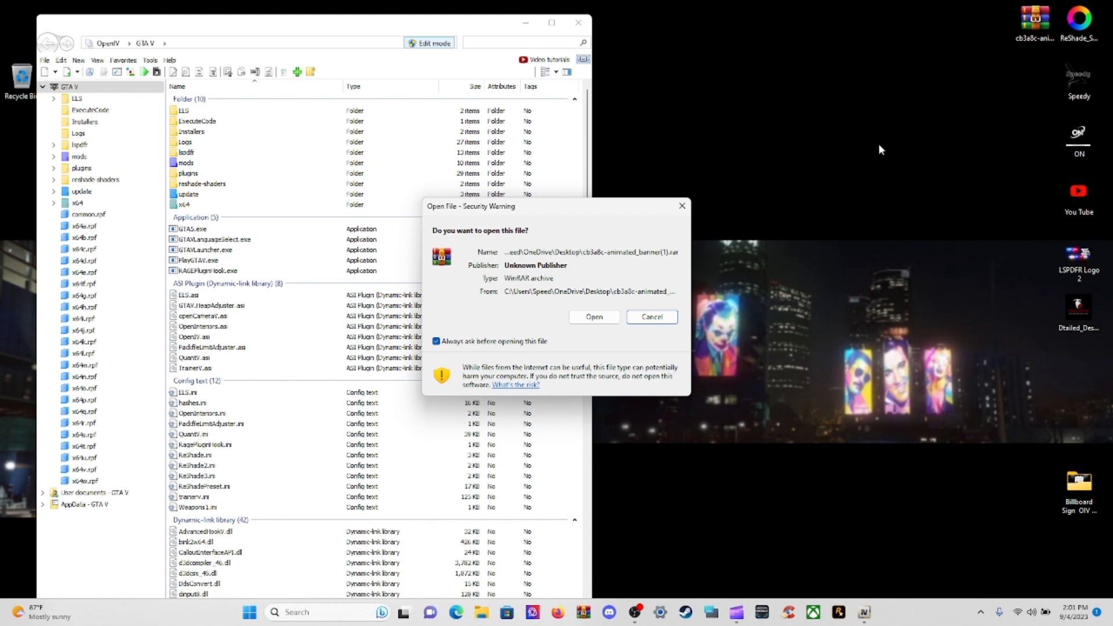
left_click(593, 319)
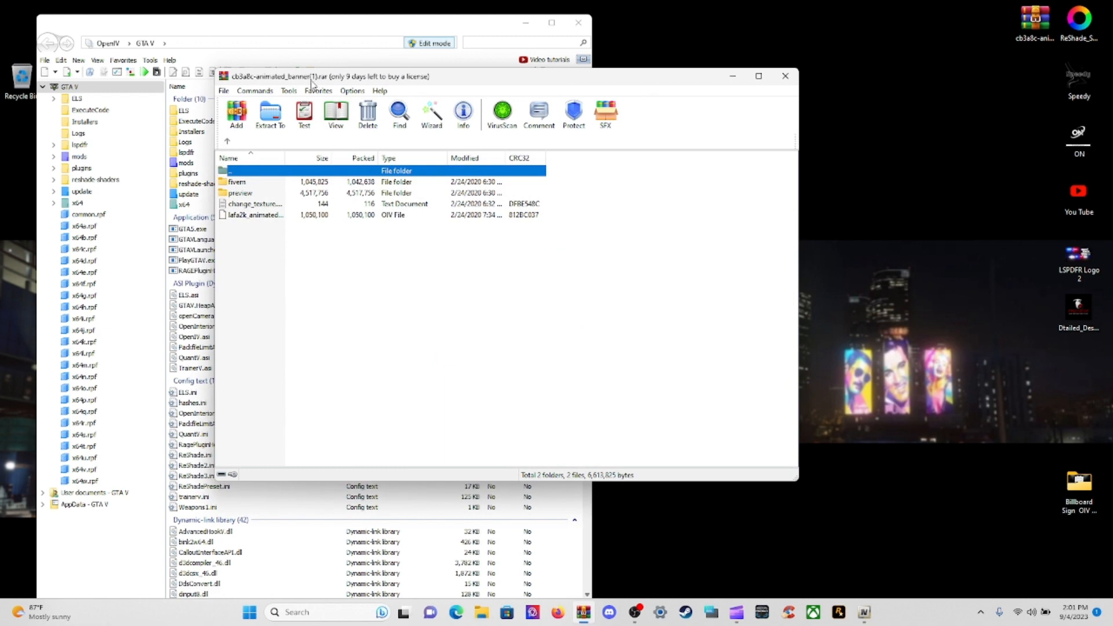
left_click_drag(318, 78, 682, 43)
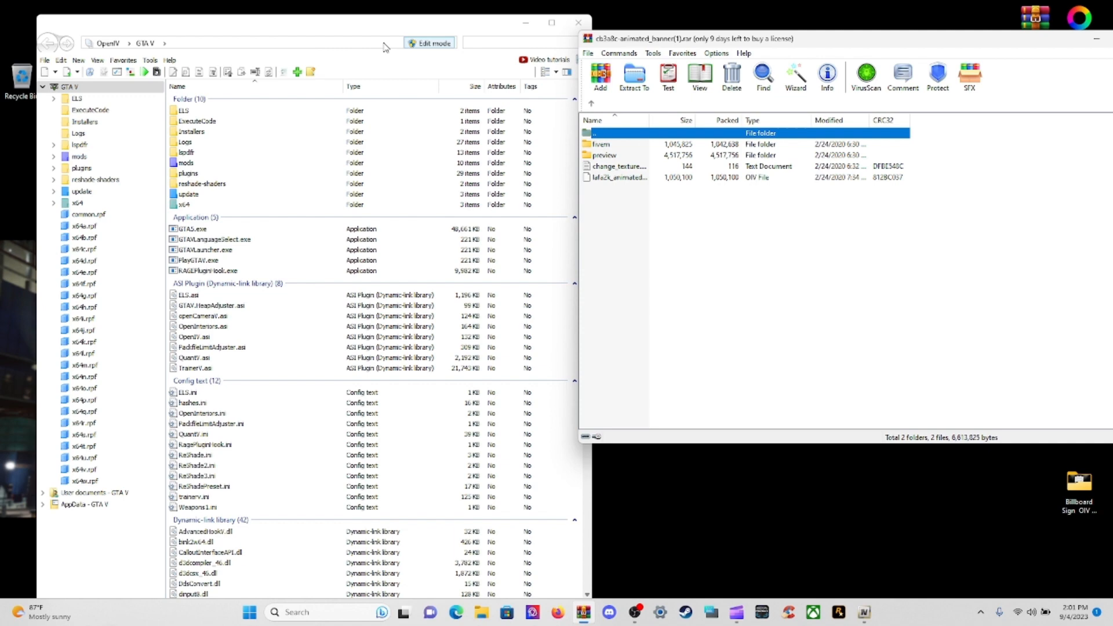
Set OpenIV's default work mode to Edit in its general options.
left_click(150, 62)
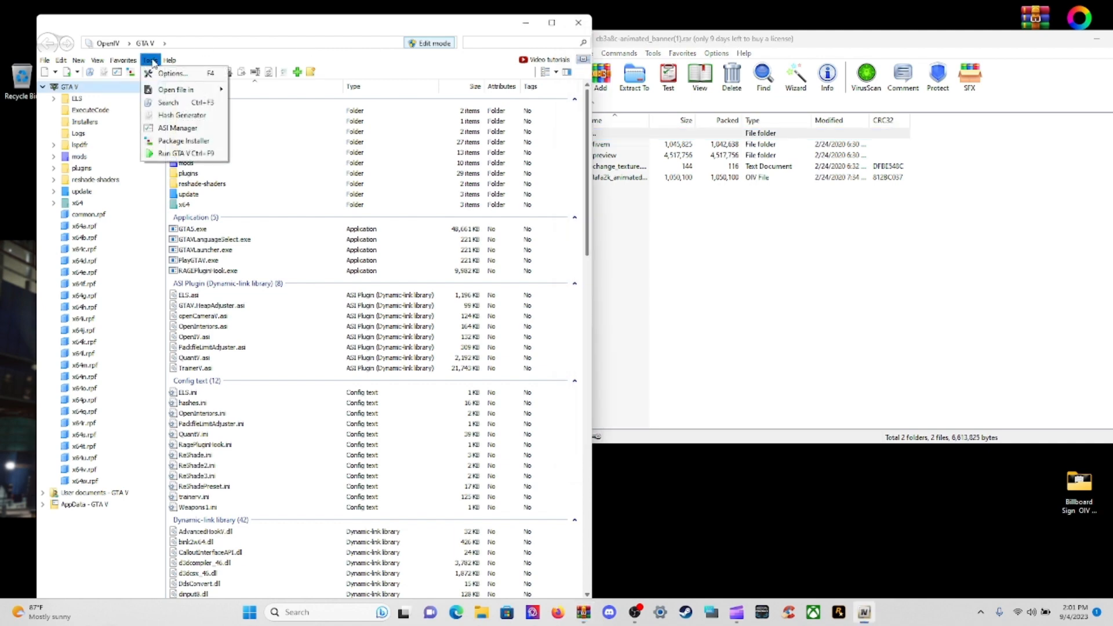
left_click(164, 76)
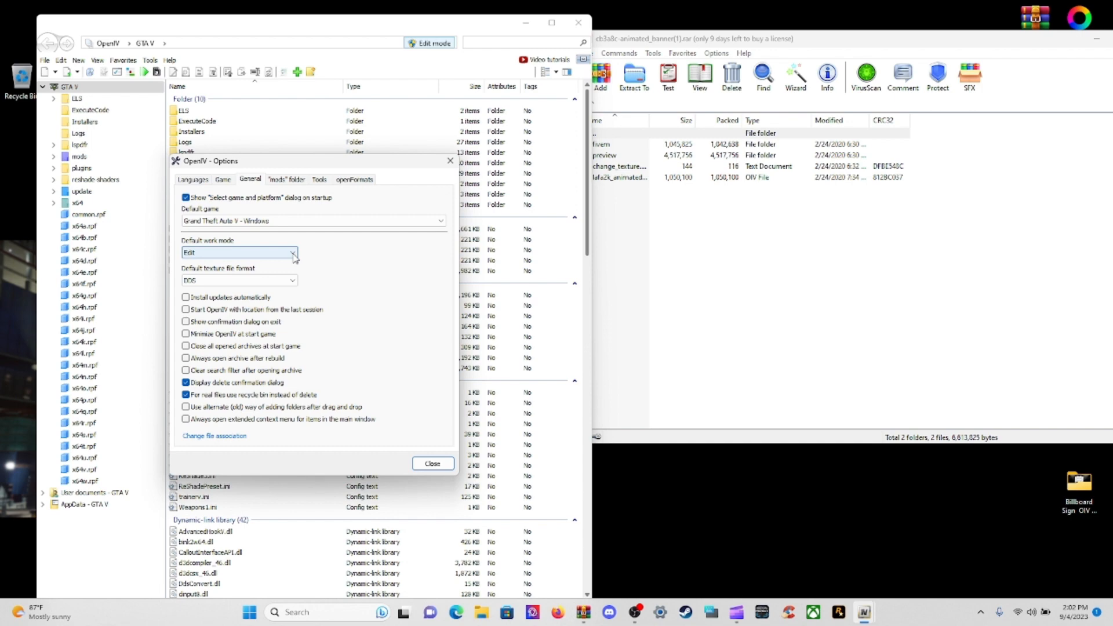
left_click(294, 253)
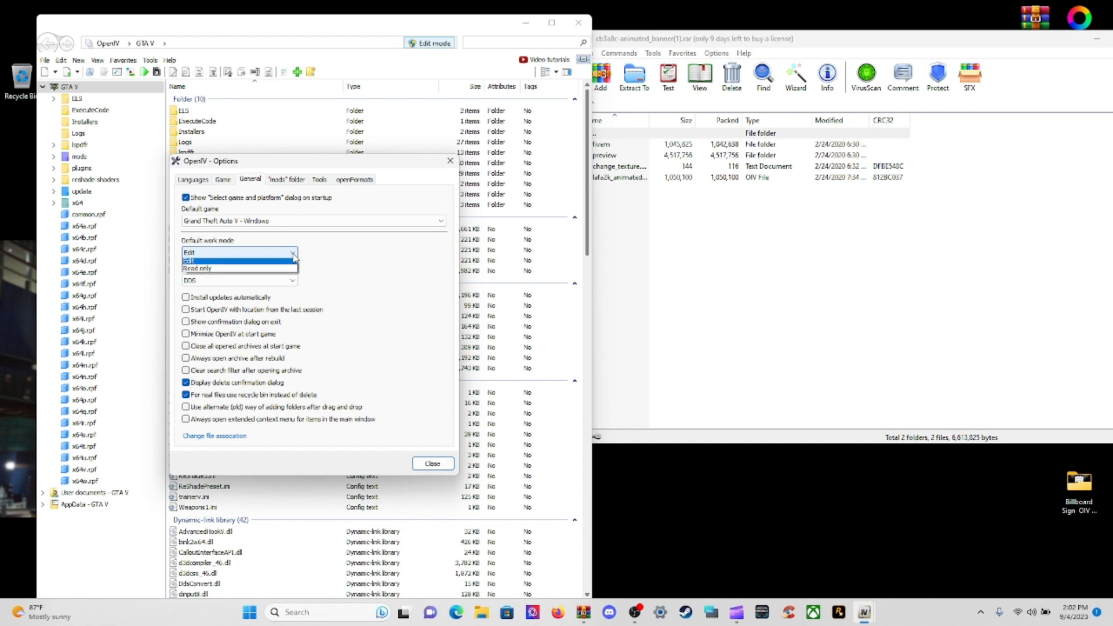
left_click(278, 263)
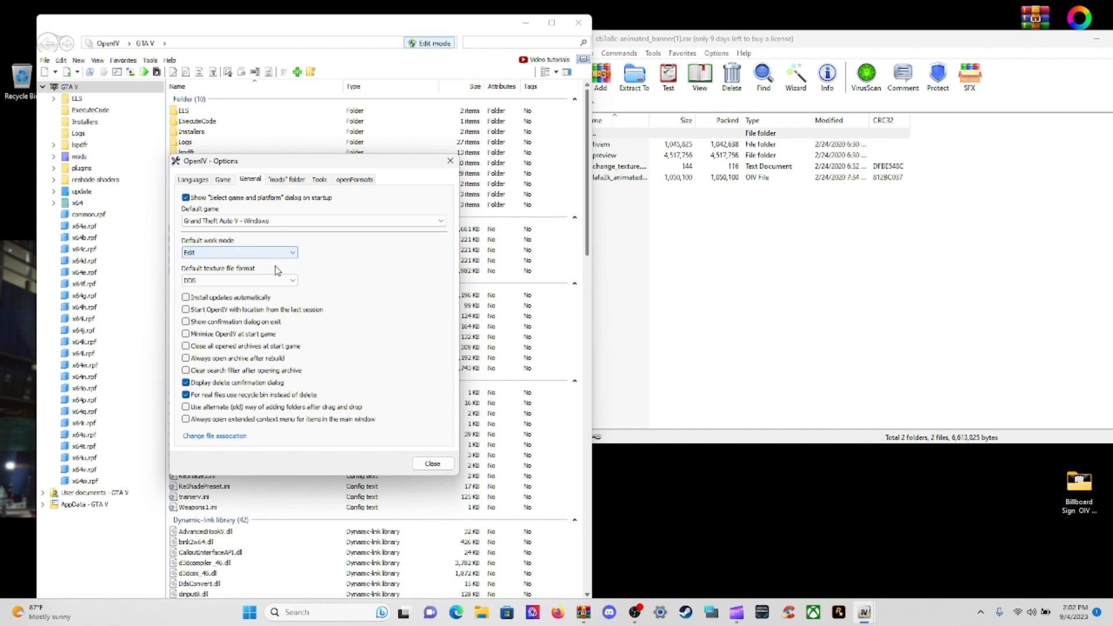
left_click(433, 463)
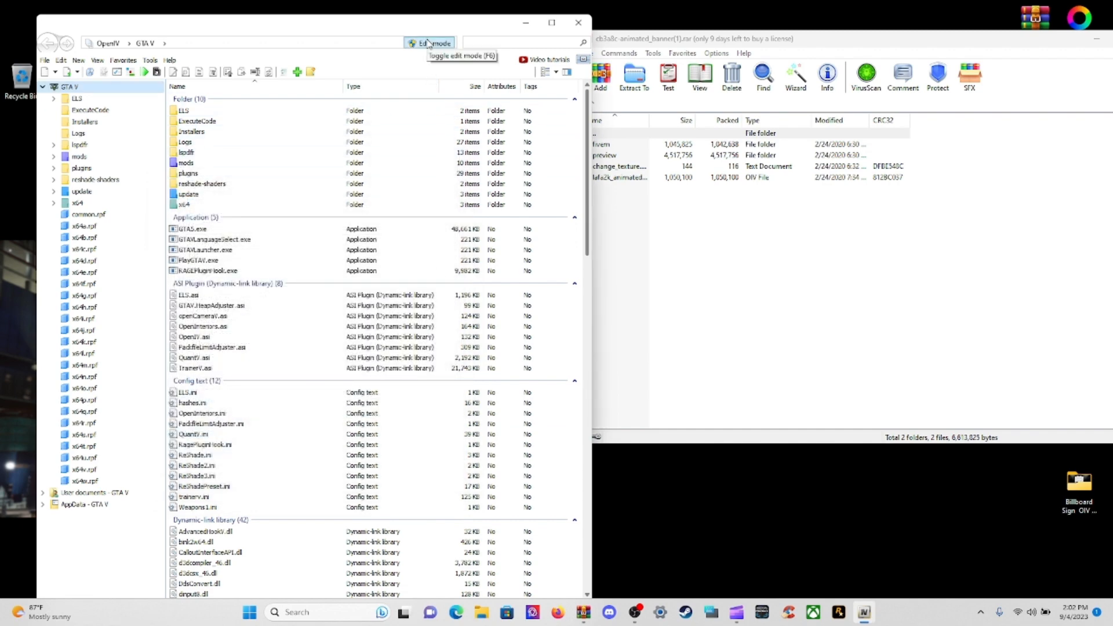
Load lafa2k_animatedbanner.oiv from the archive into OpenIV's package installer.
left_click(693, 41)
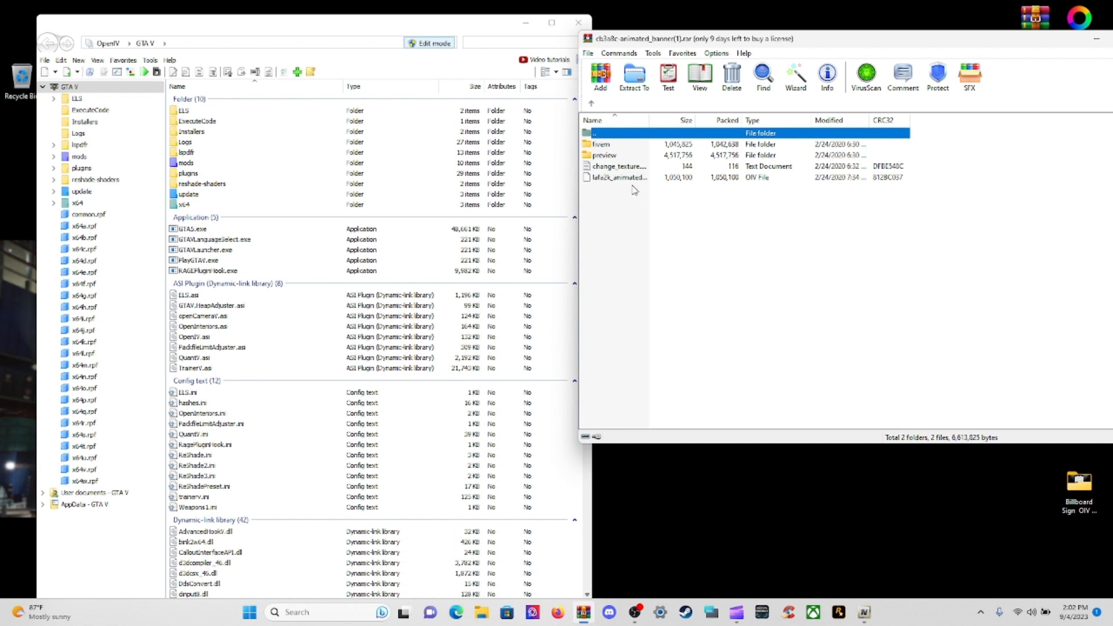
left_click_drag(635, 180, 636, 183)
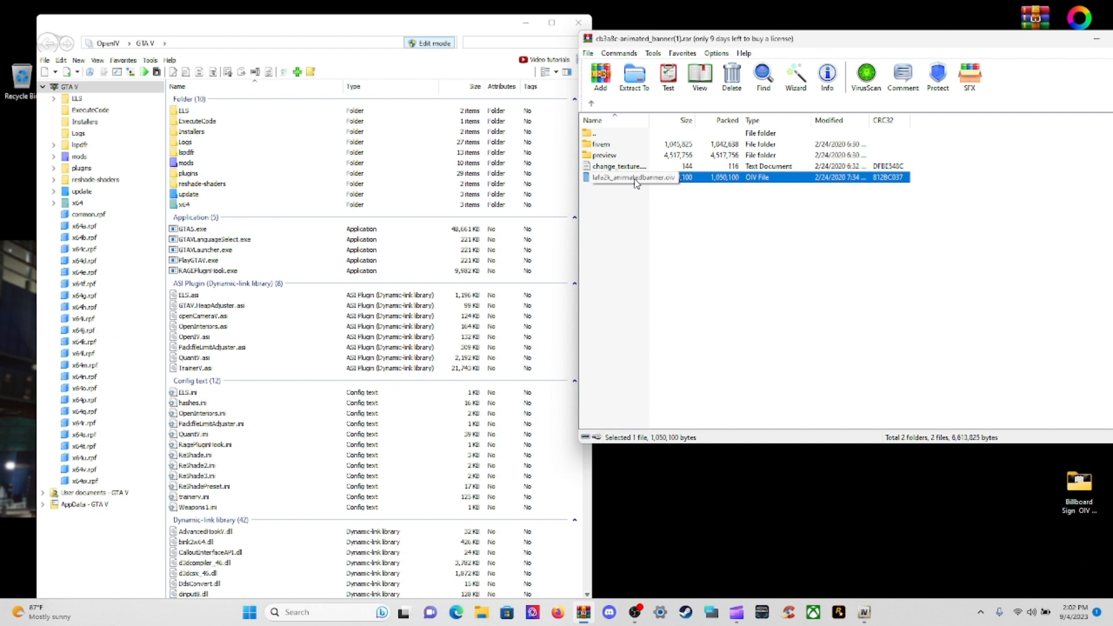
left_click(601, 217)
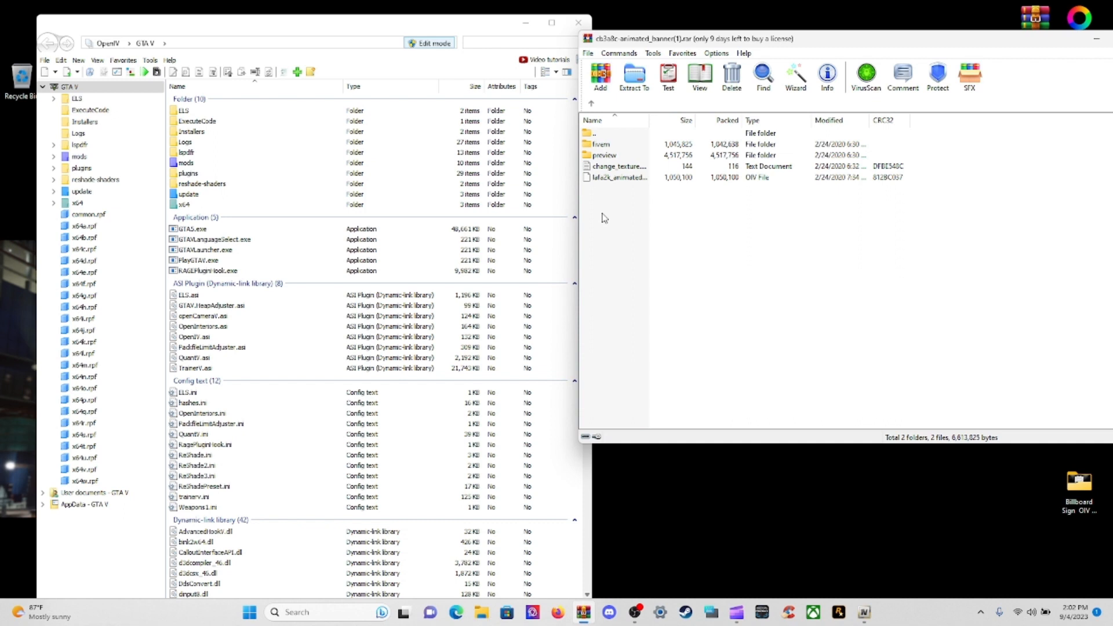
left_click(641, 180)
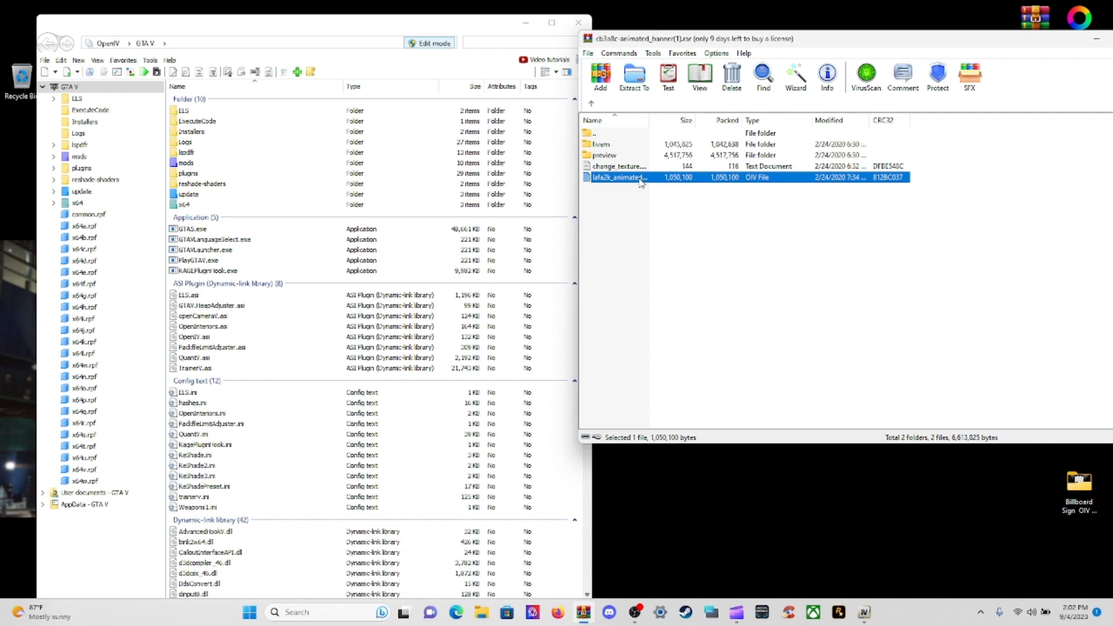
left_click_drag(641, 180, 399, 409)
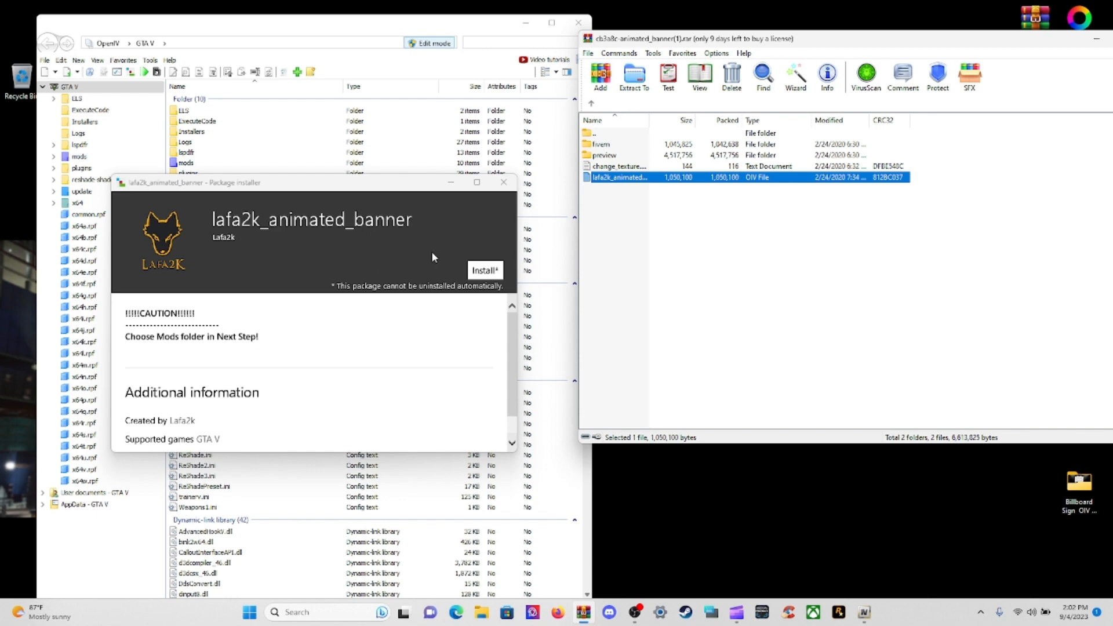
Install the lafa2k_animated_banner package into the "mods" folder and close the package installer.
left_click(485, 270)
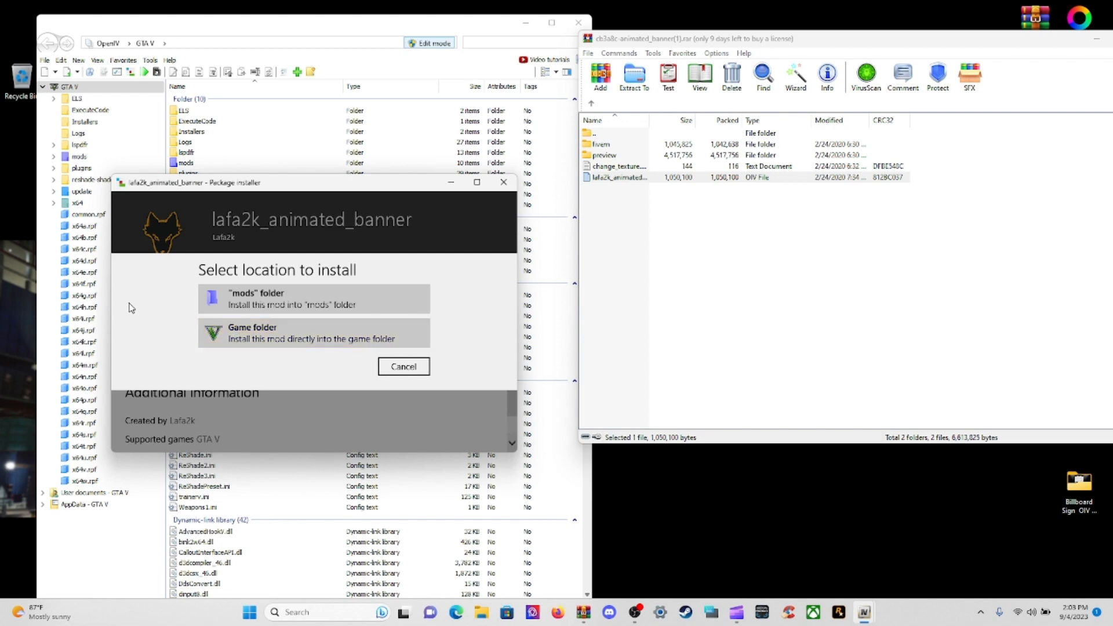
left_click(270, 301)
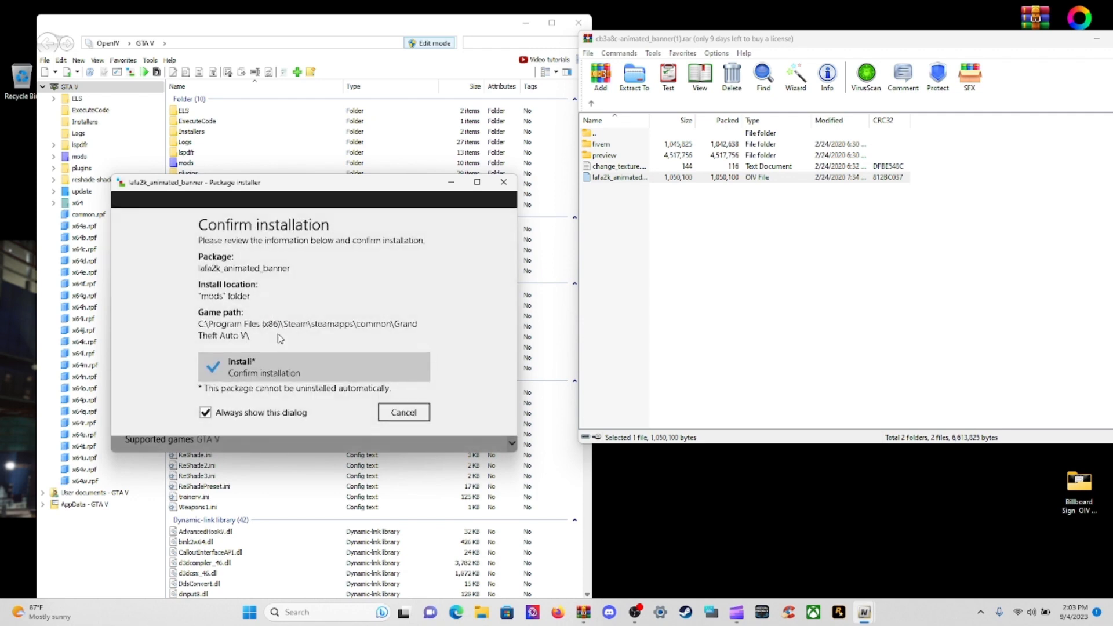
left_click(278, 374)
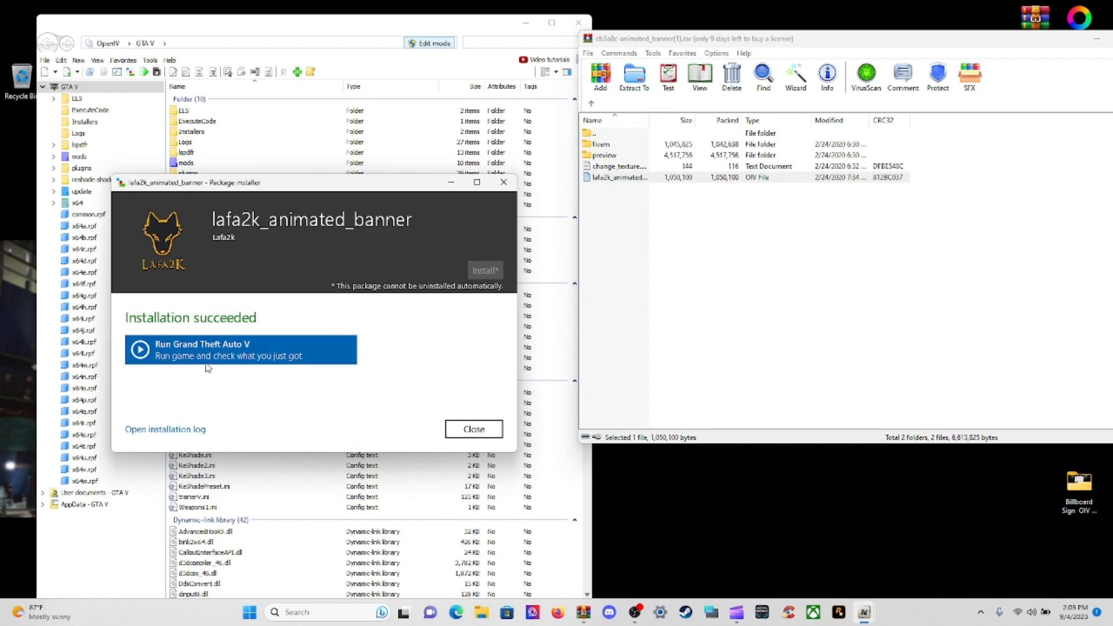
left_click(473, 429)
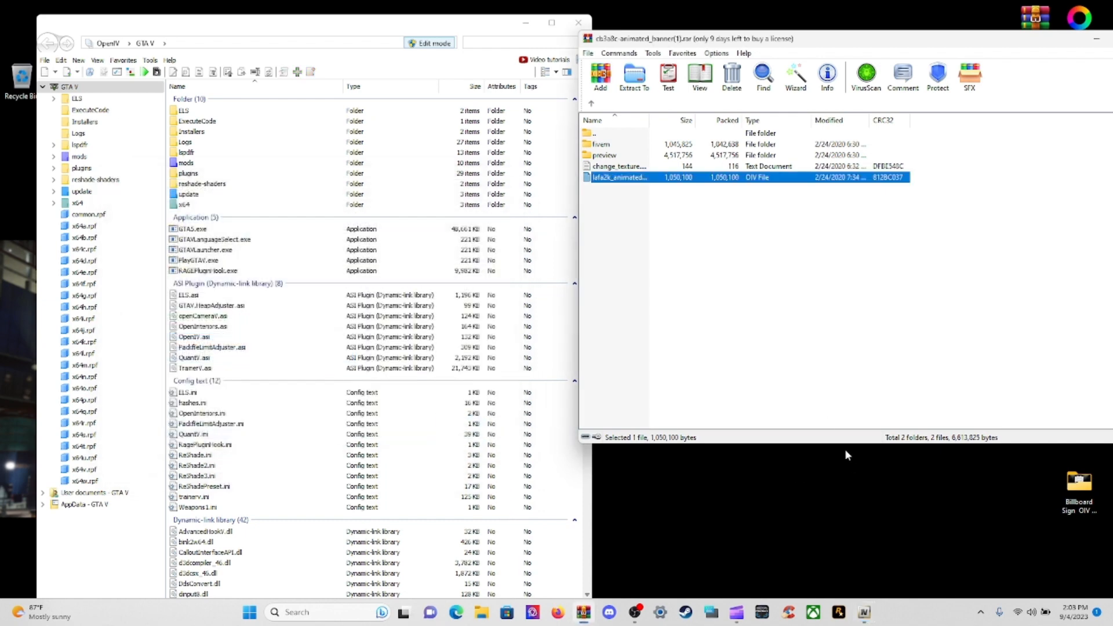
Close the archive window, delete the downloaded cb3a8c-animated_banner archive from the desktop, and bring OpenIV nearer the desktop's centre.
left_click(775, 288)
left_click_drag(839, 37, 593, 64)
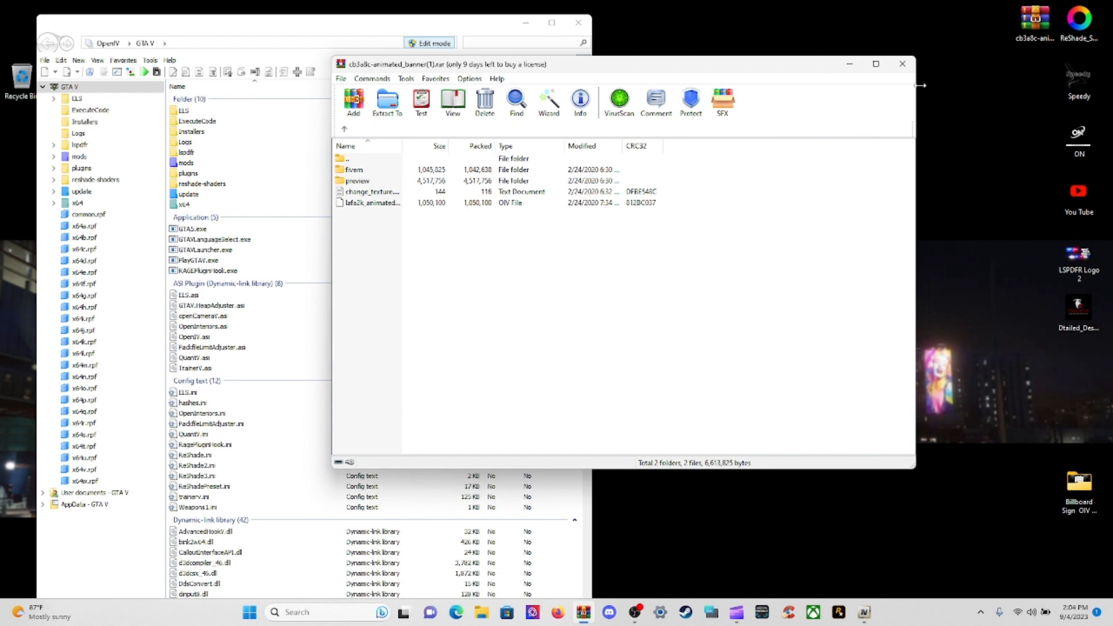
left_click(901, 65)
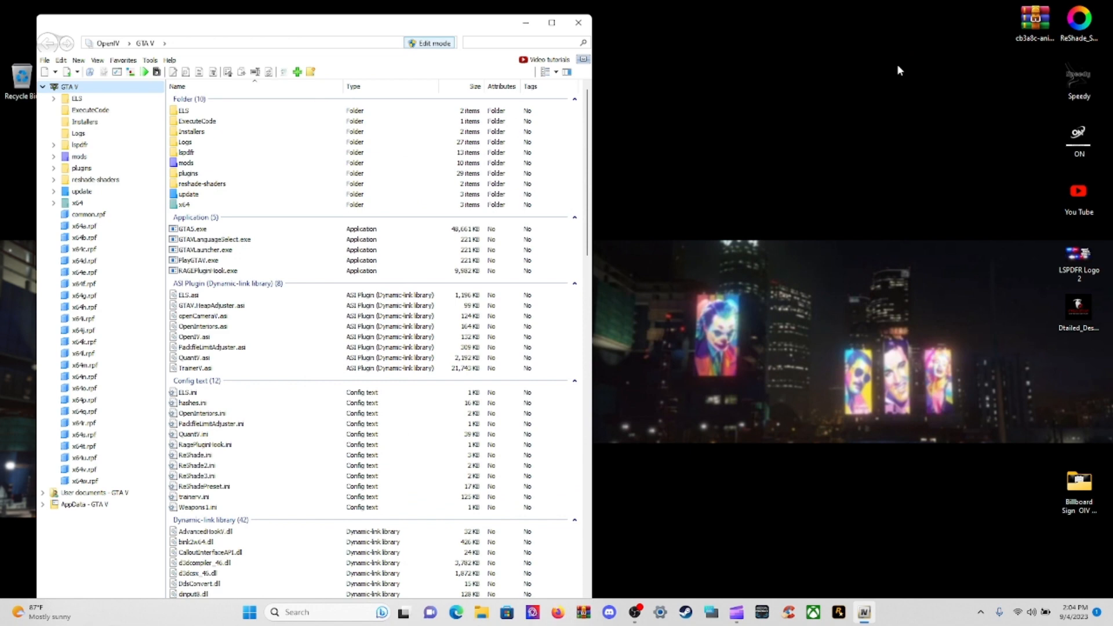
right_click(1032, 20)
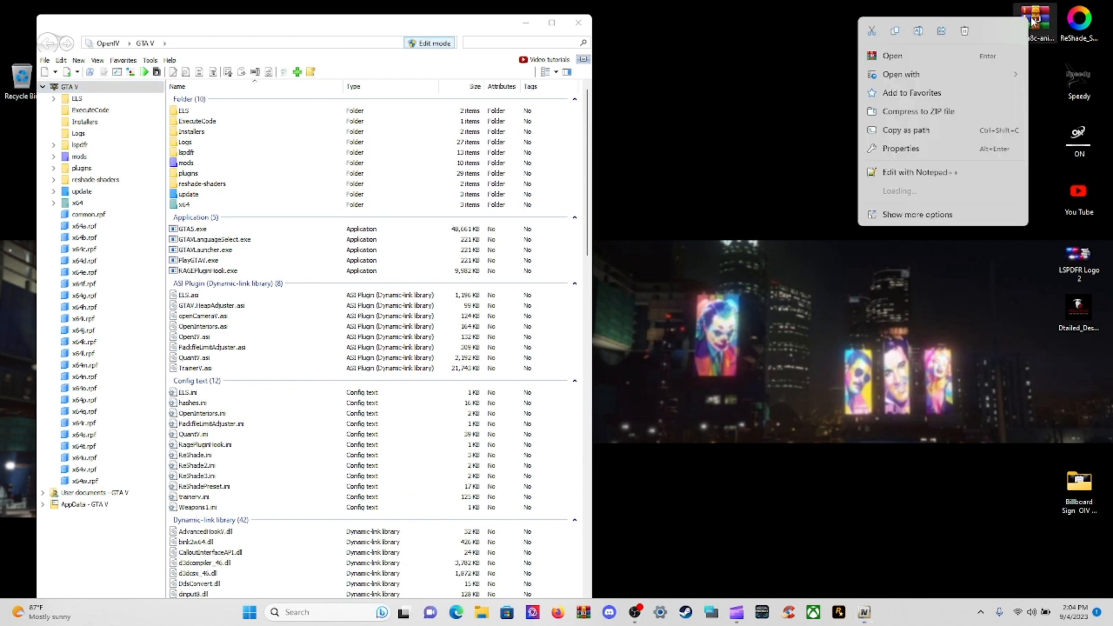
left_click(959, 36)
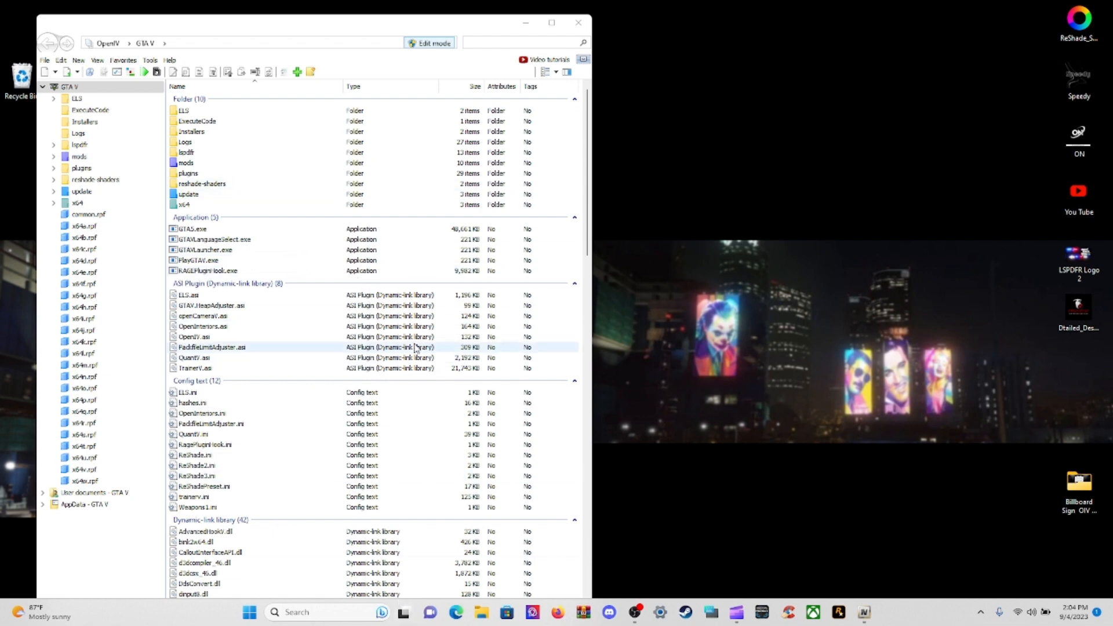
left_click_drag(309, 28, 476, 33)
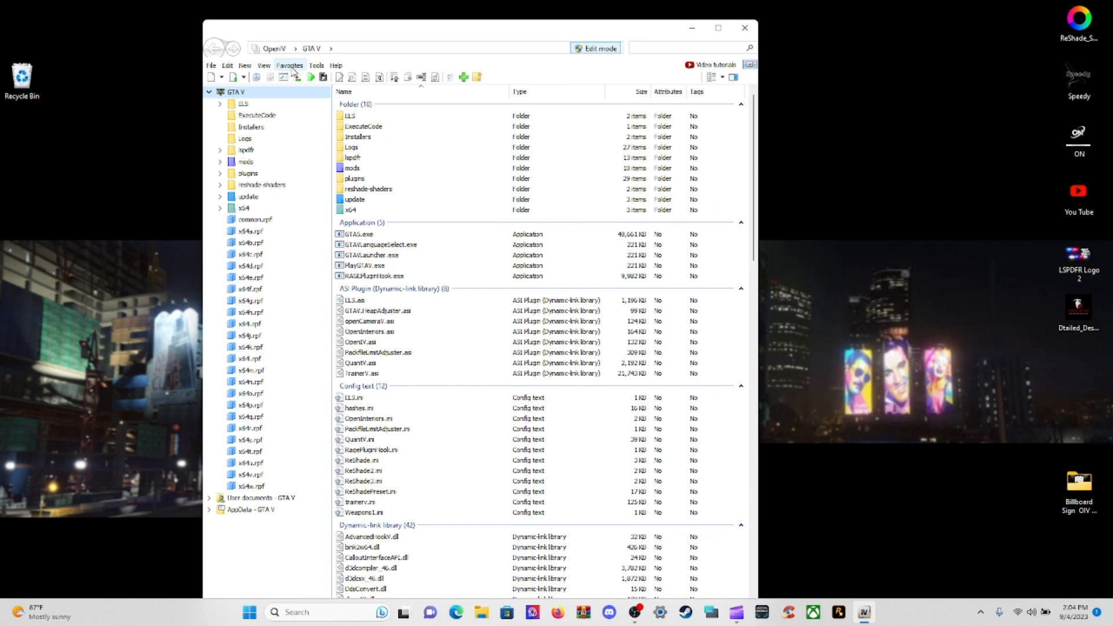
Open the DLC LIST favorite, select dlclist.xml, and return to the GTA V root folder.
left_click(291, 66)
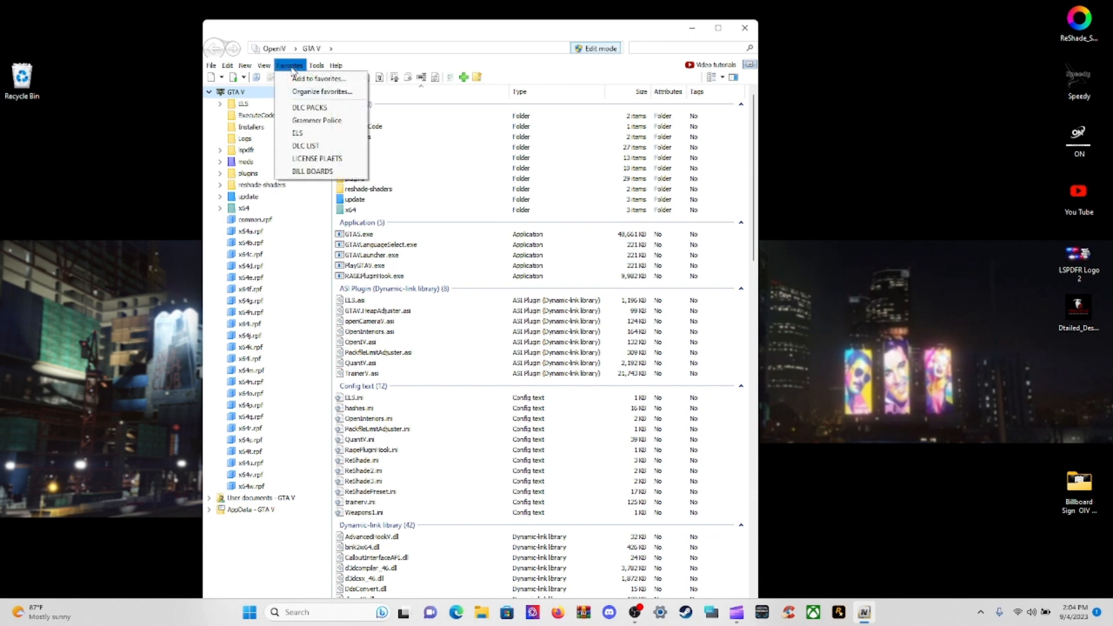
left_click(328, 148)
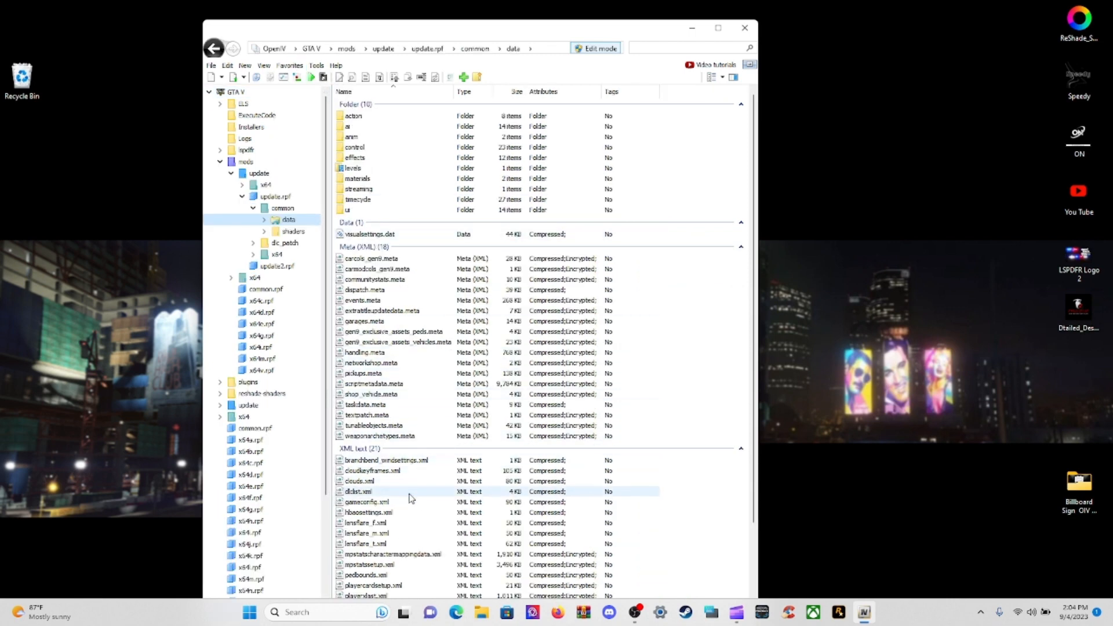
left_click(410, 494)
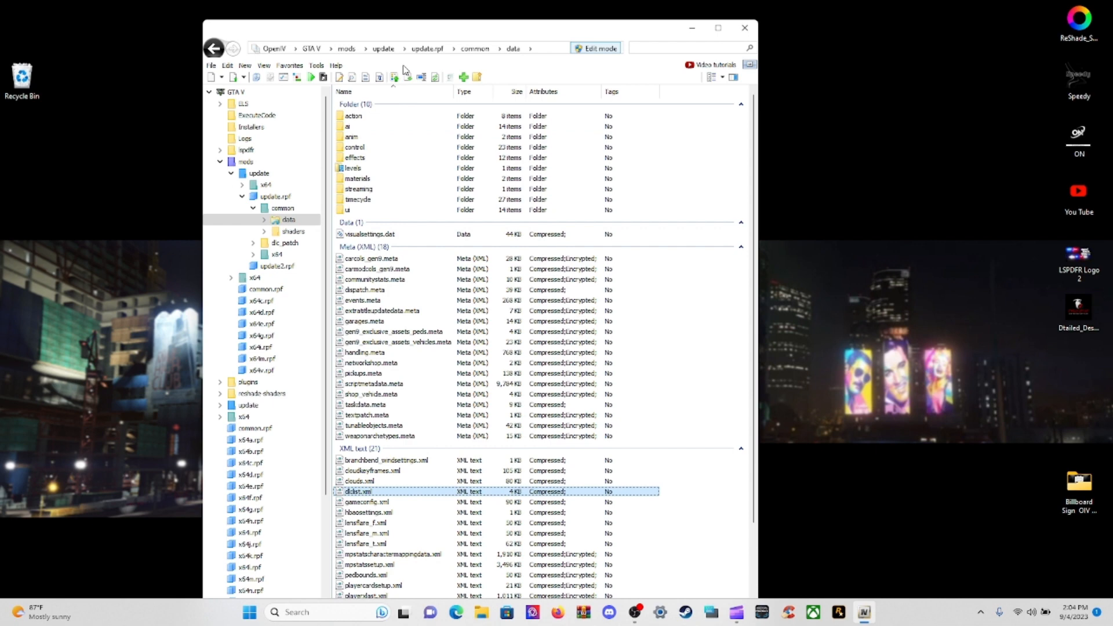
left_click(214, 49)
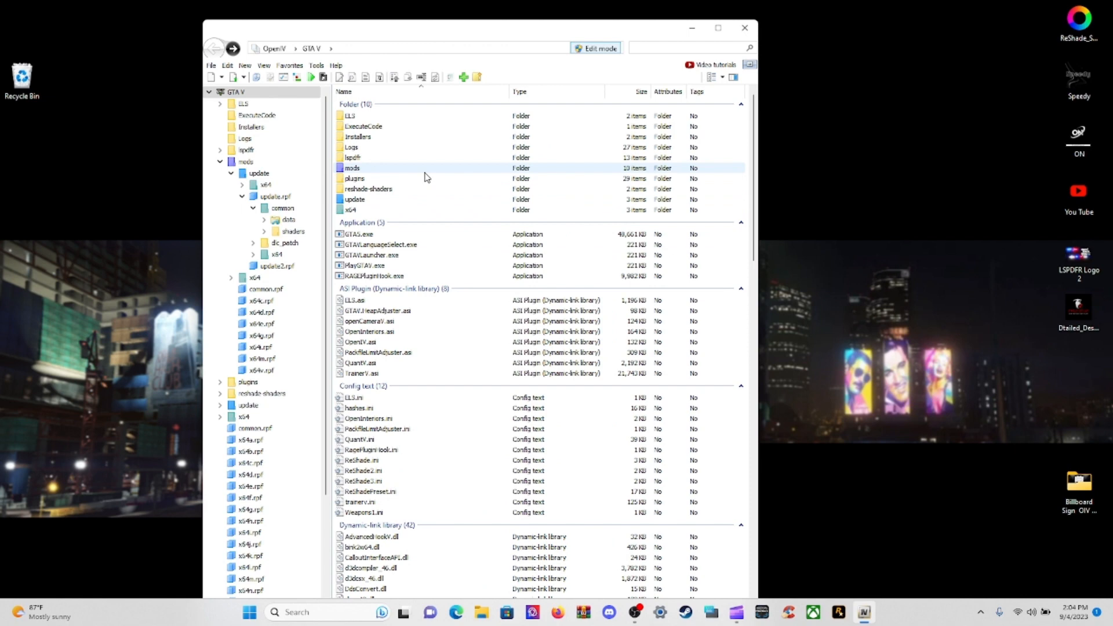
Browse from the GTA V root into mods > update > update.rpf > common > data.
double_click(425, 171)
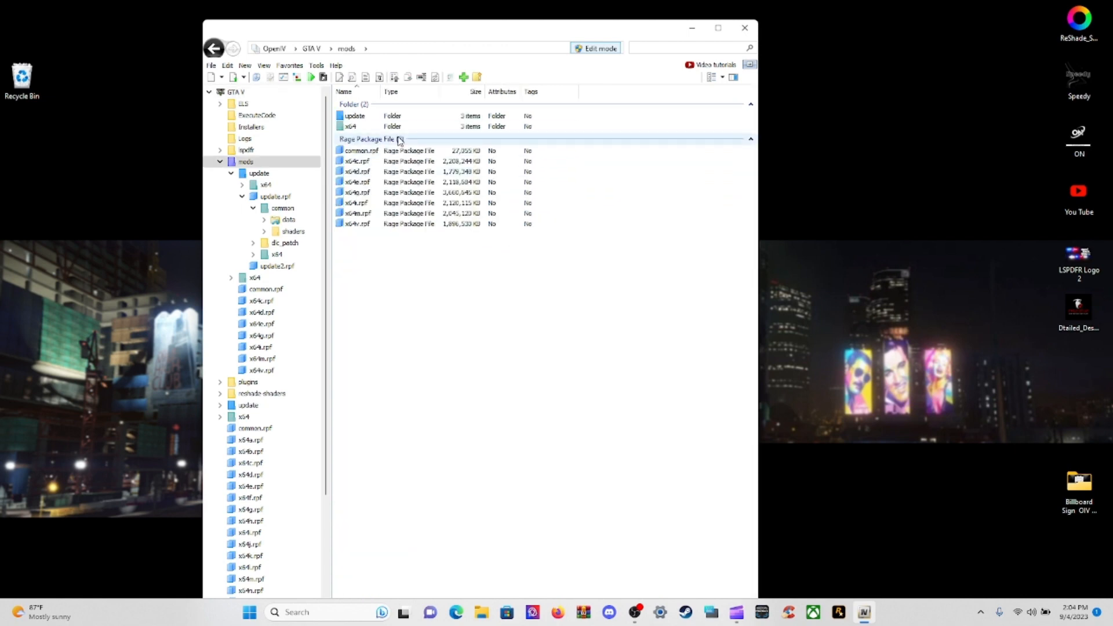
double_click(389, 117)
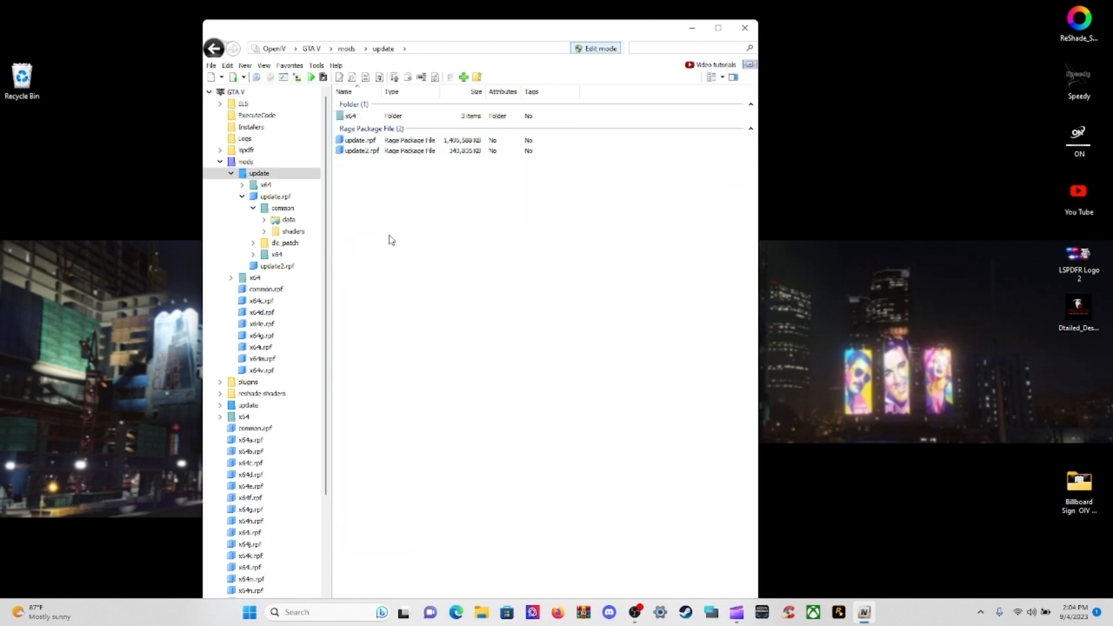
left_click(383, 142)
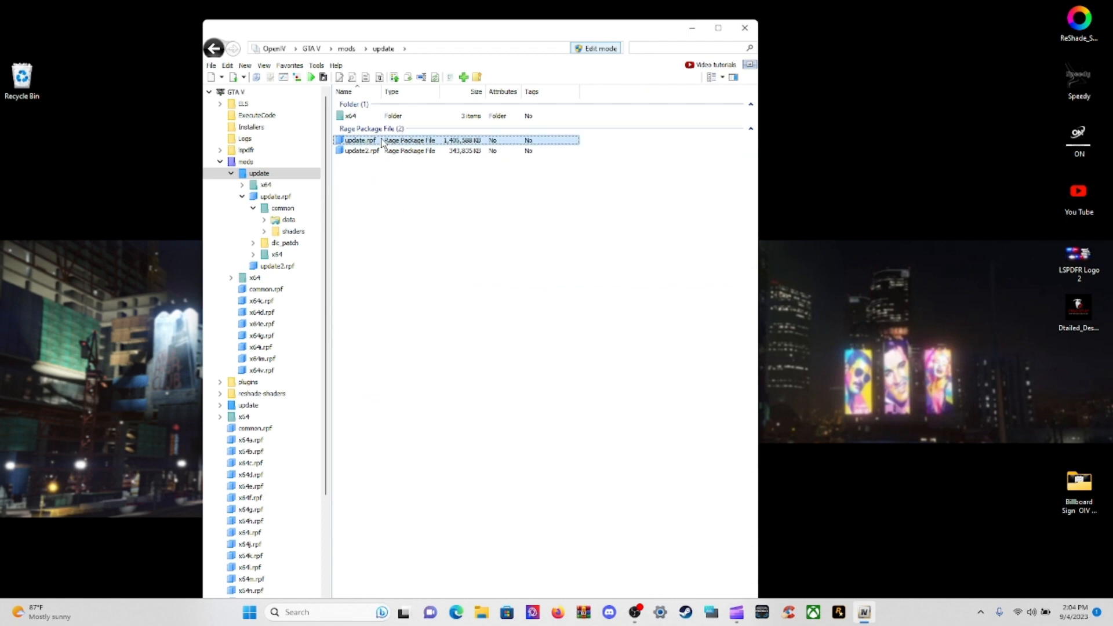
double_click(383, 140)
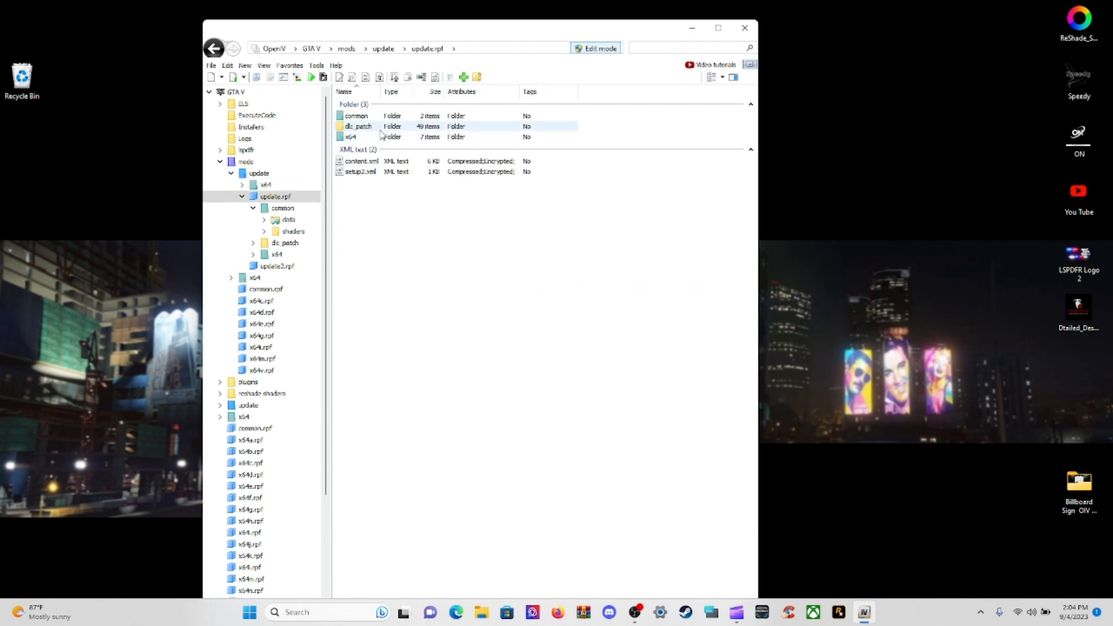
double_click(386, 118)
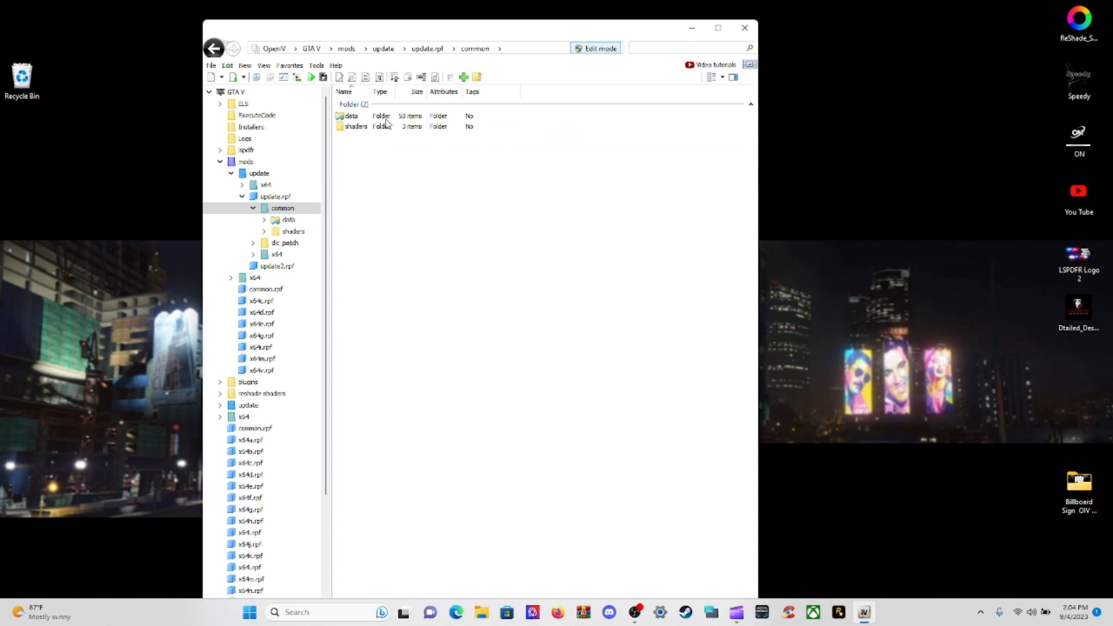
double_click(386, 117)
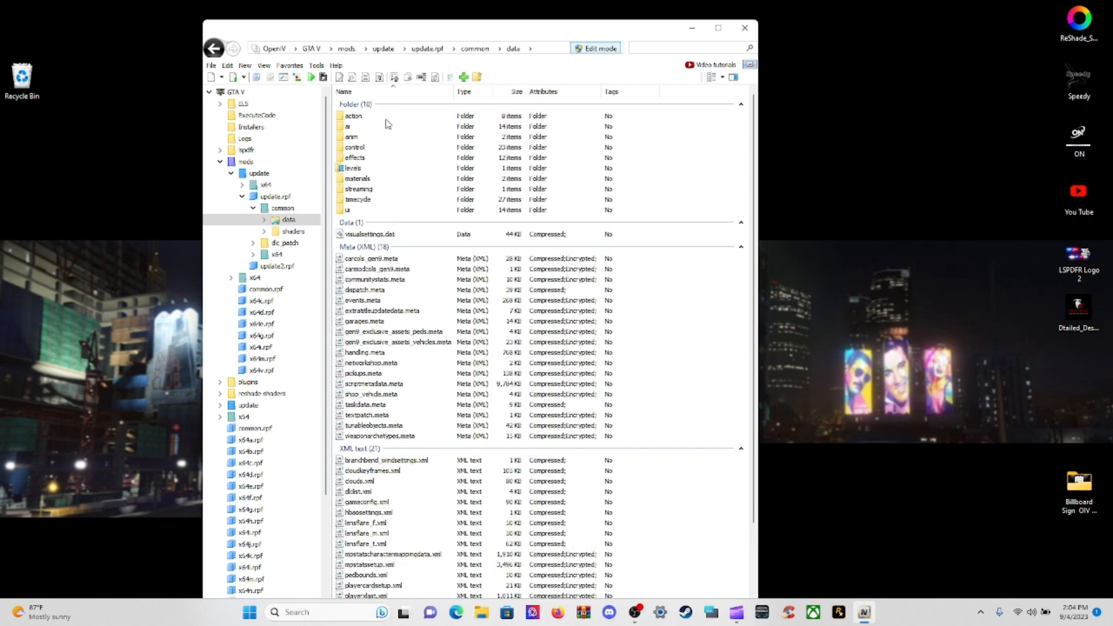
Add the current data folder to the favorites as "data in update.rpf".
left_click(290, 65)
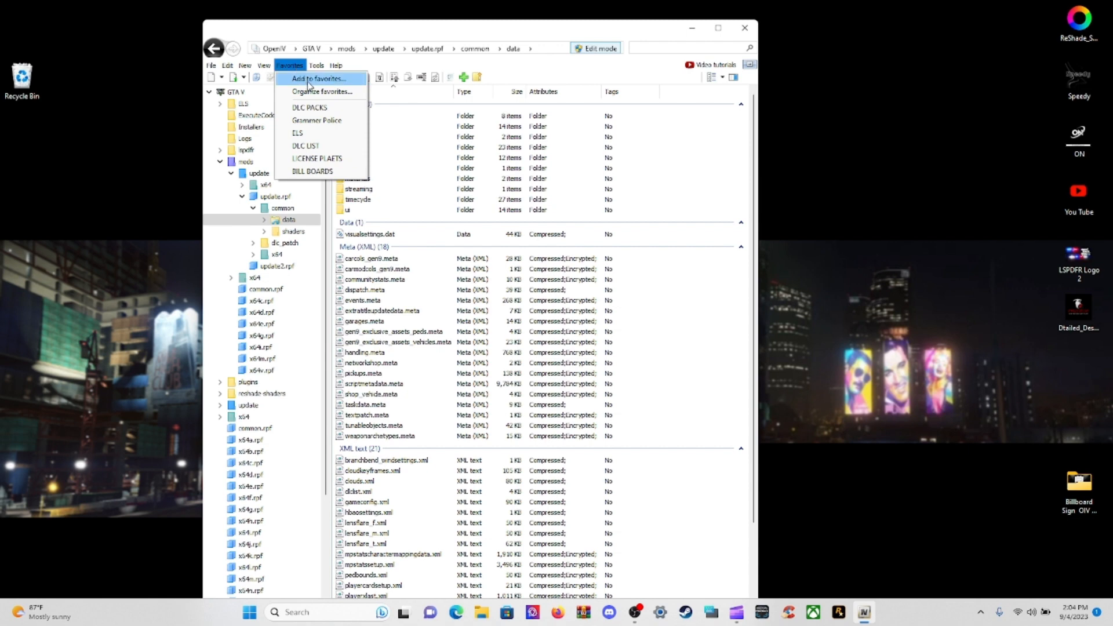
left_click(302, 79)
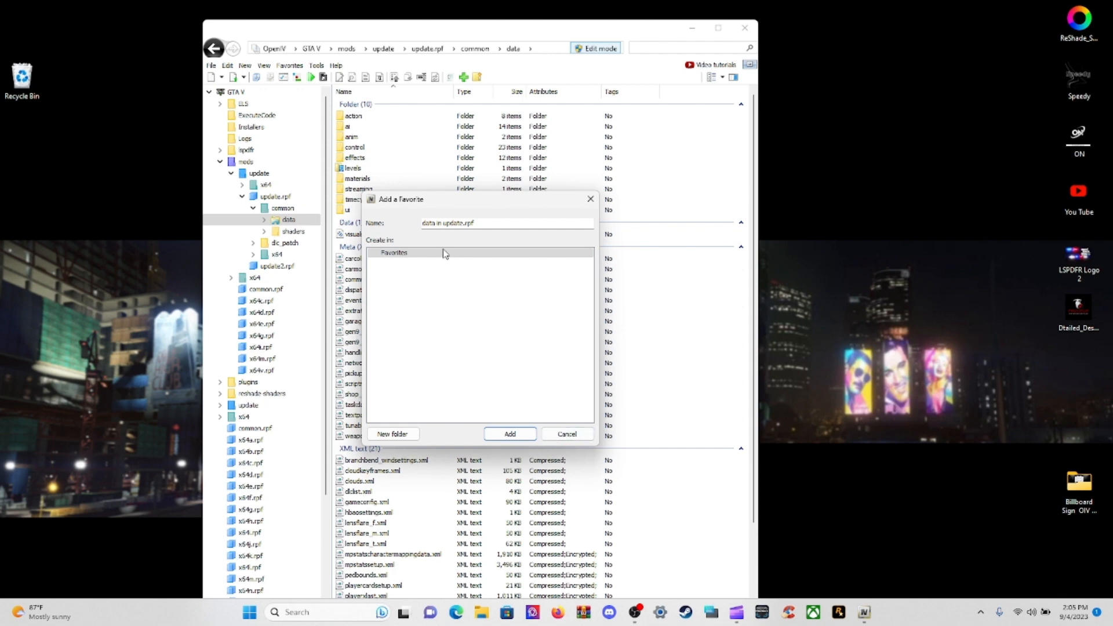
left_click(510, 436)
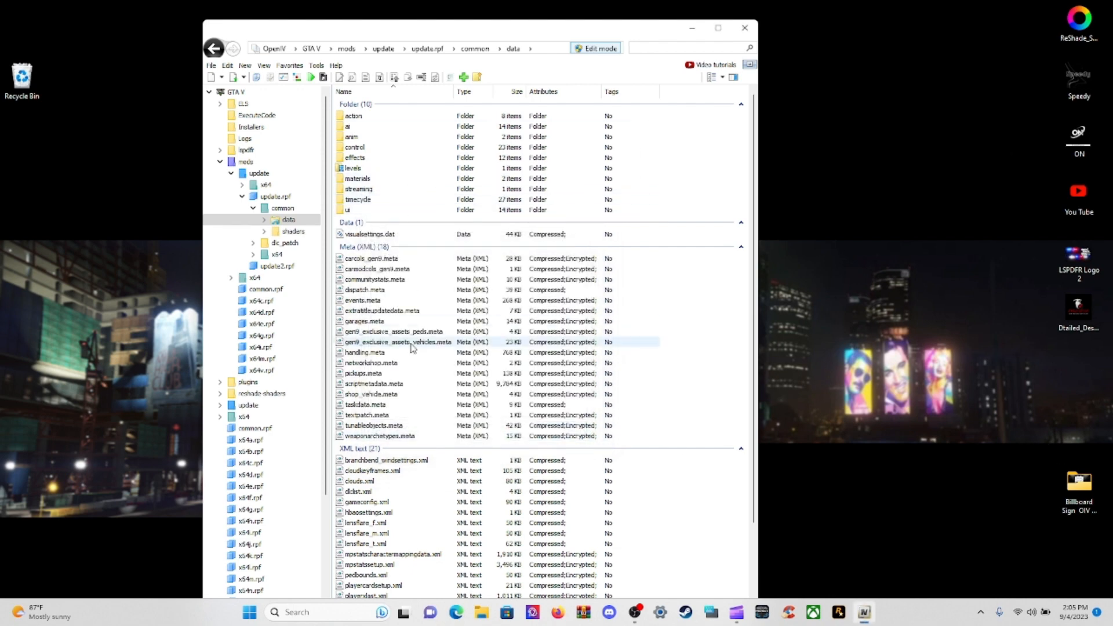
Open dlclist.xml for editing and locate the lafa2k_animated entry at the end of the paths list.
left_click(409, 492)
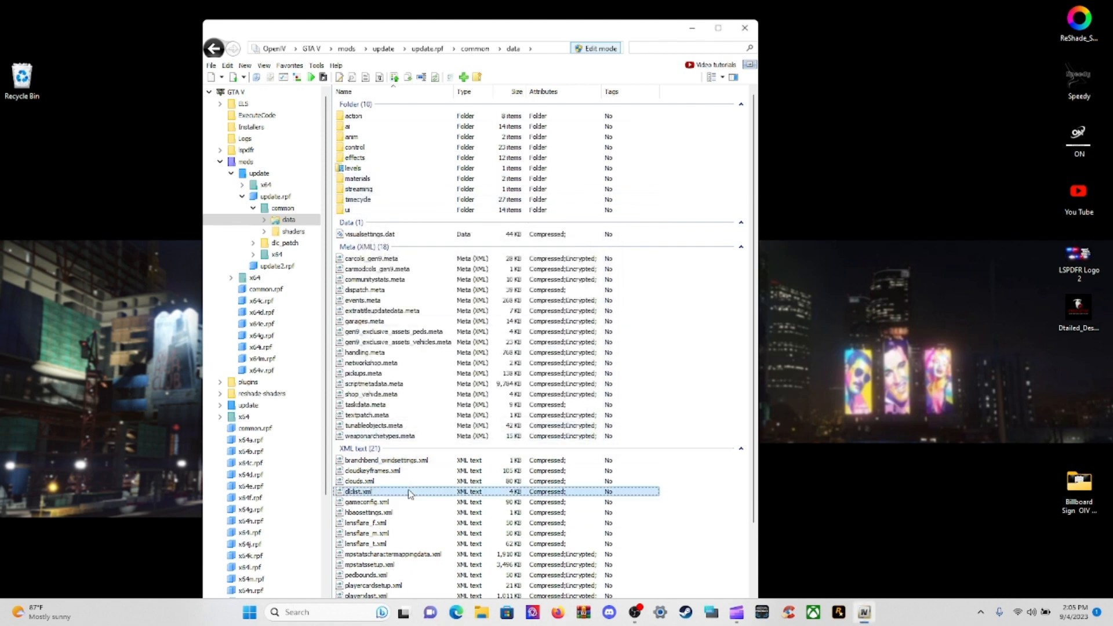
right_click(409, 492)
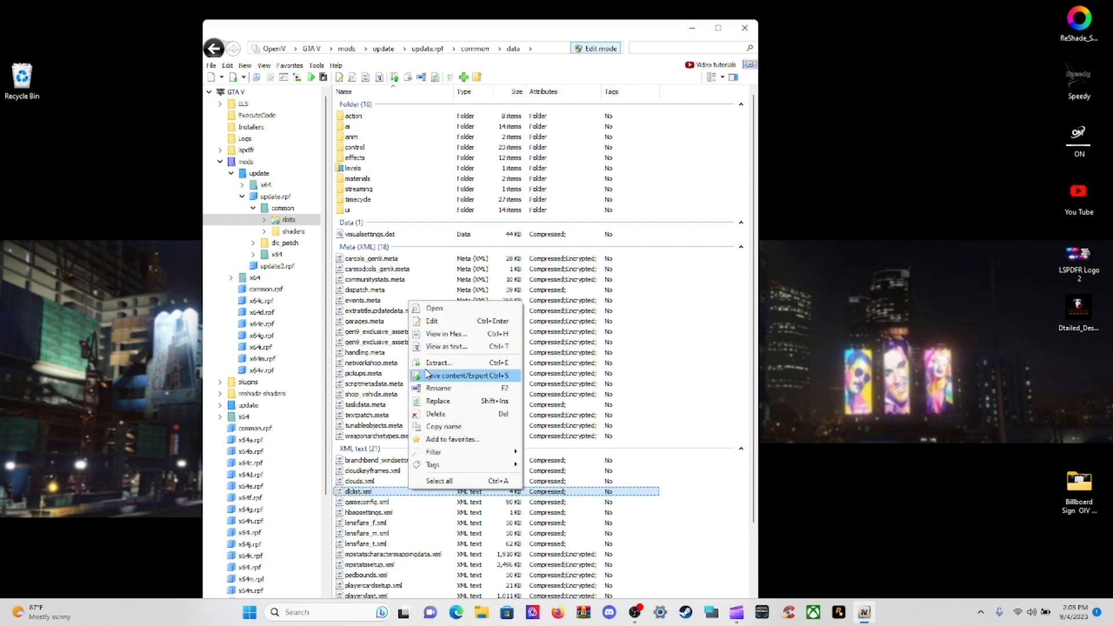
left_click(424, 323)
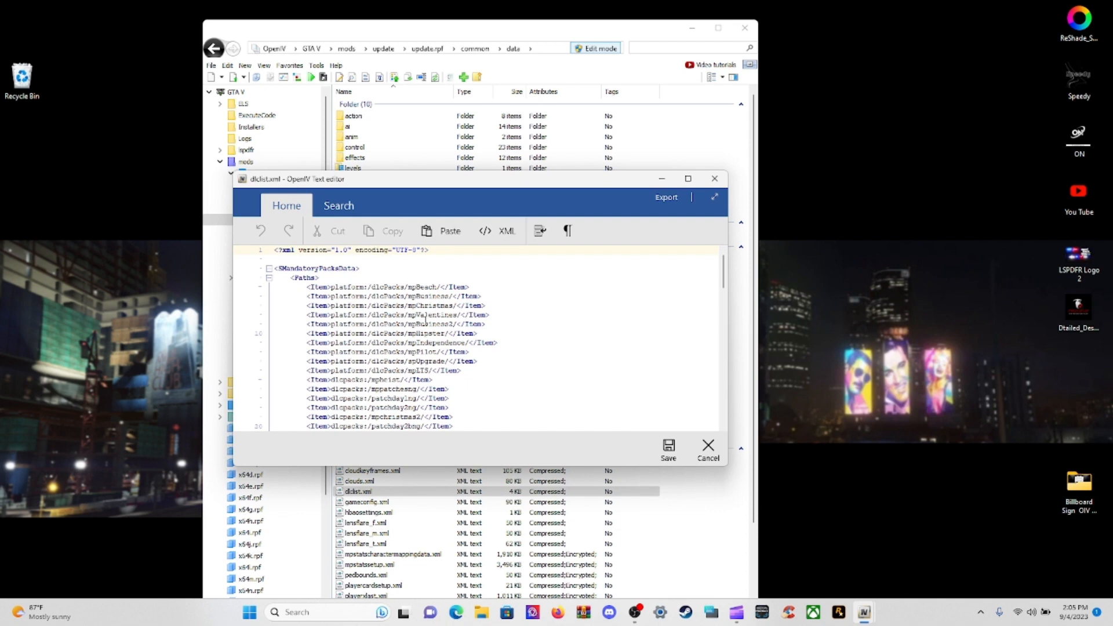
scroll(510, 299, "down", 12)
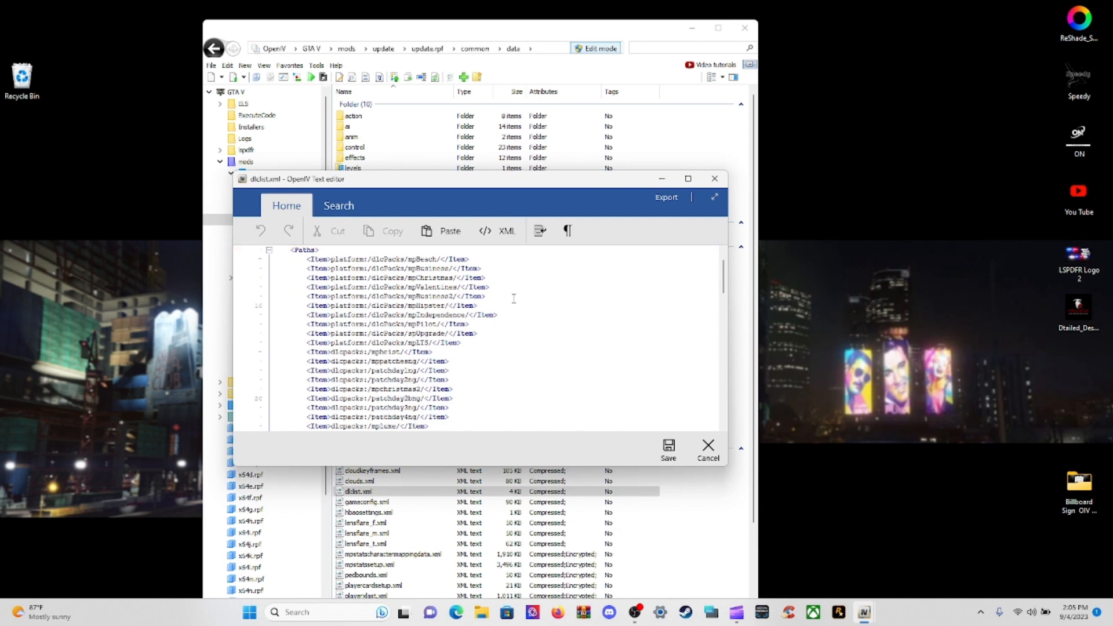
scroll(541, 307, "down", 14)
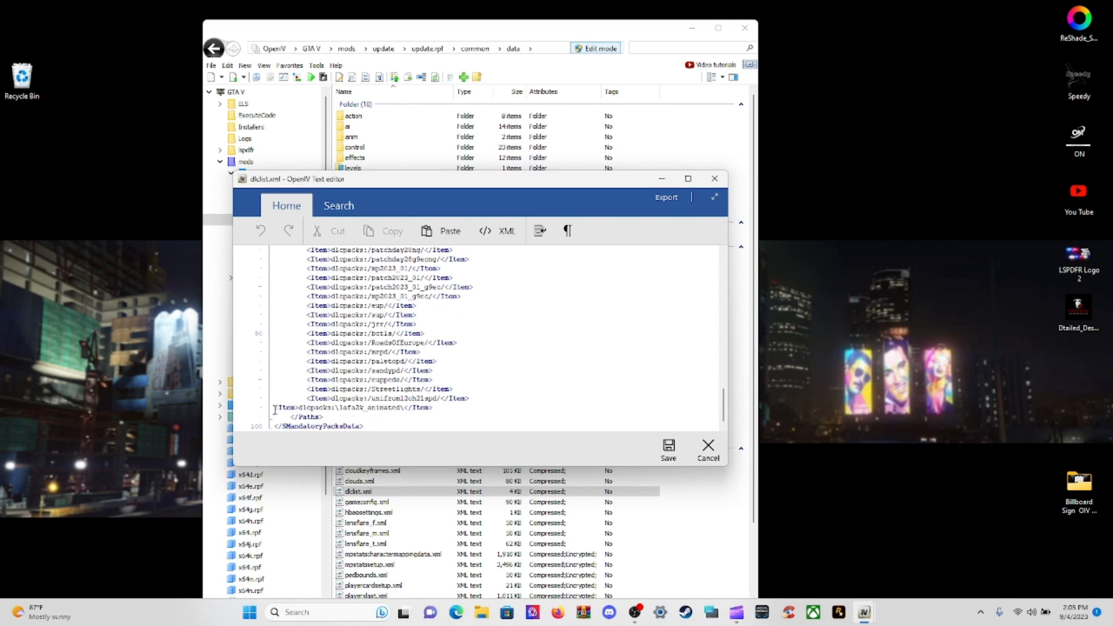
Indent the dlcpacks:\lafa2k_animated\ item line so it lines up with the entries above it.
left_click_drag(275, 410, 427, 409)
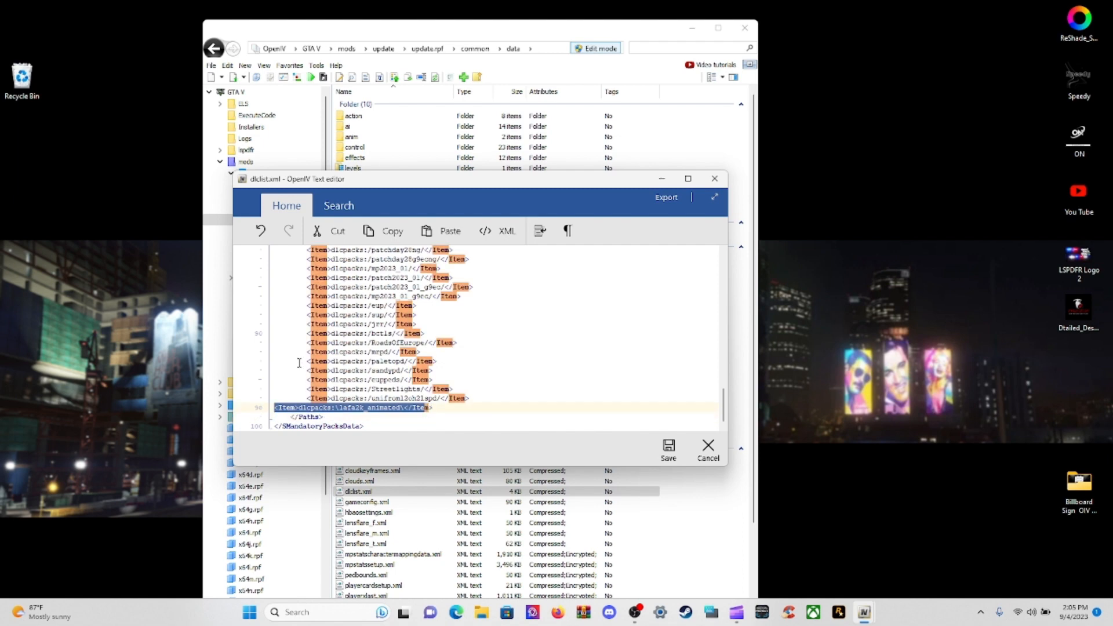
left_click(301, 366)
left_click_drag(275, 408, 423, 412)
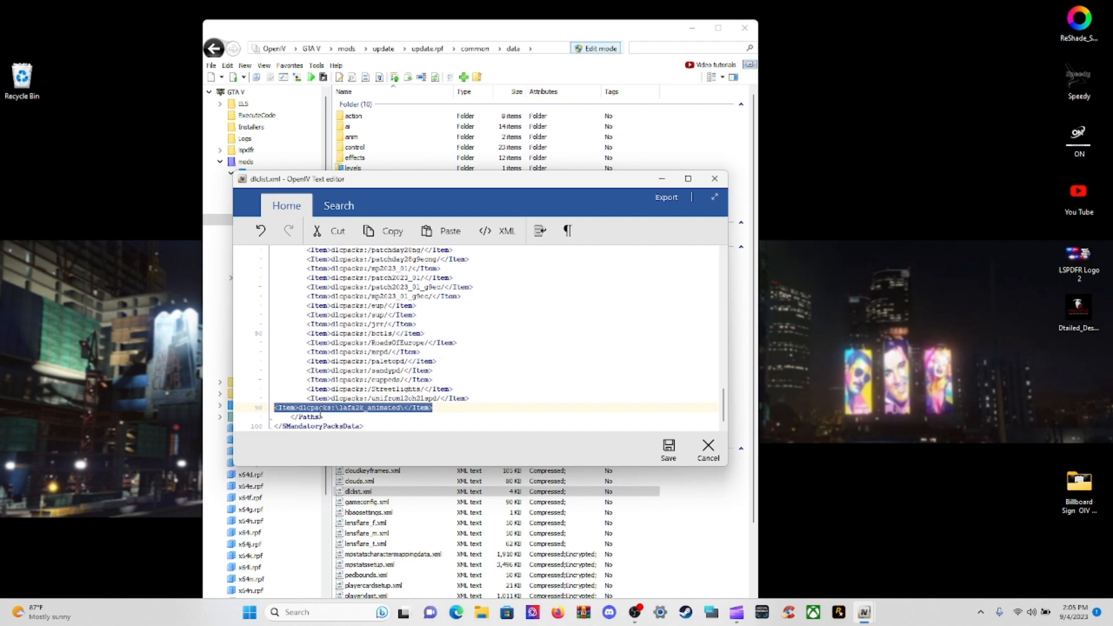
left_click(276, 409)
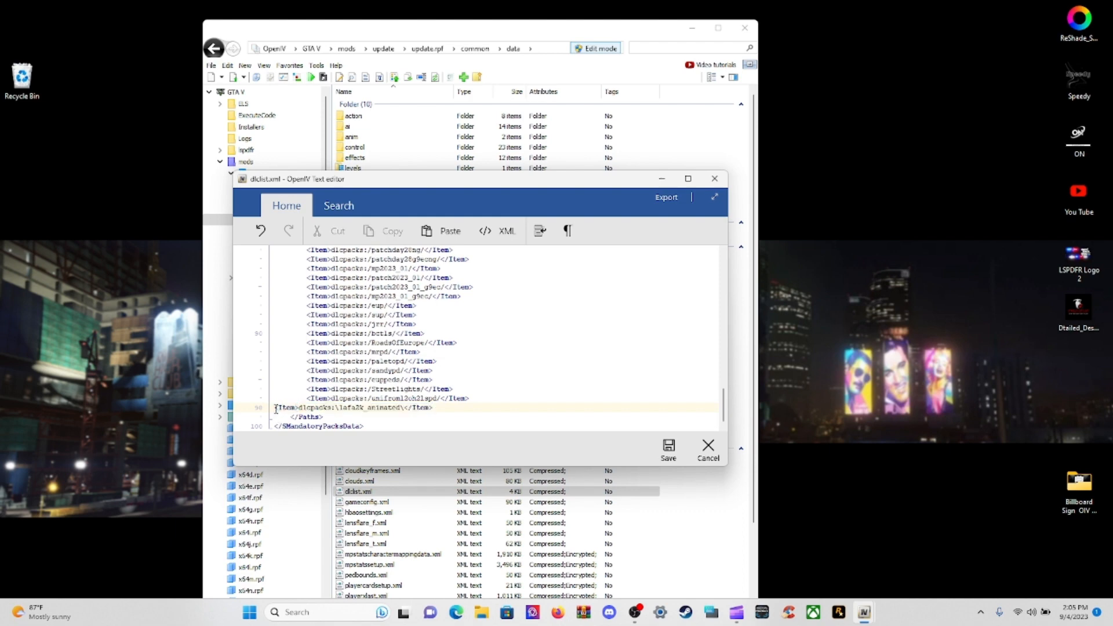
key("shift+Right")
left_click(519, 409)
left_click(276, 408)
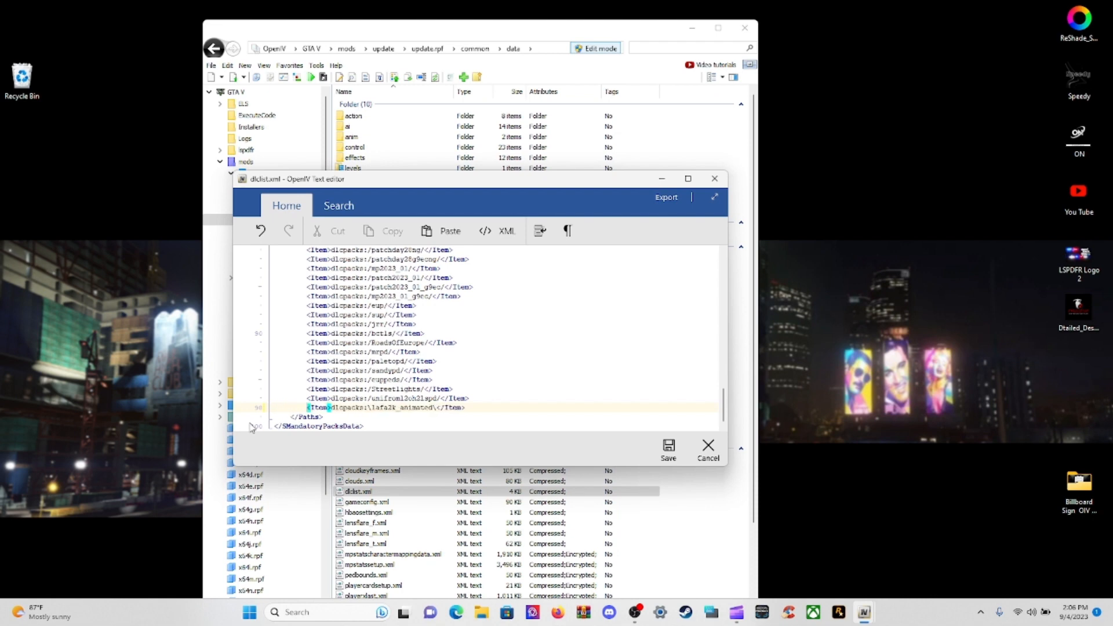
left_click(511, 406)
In the maximized editor, join the lafa2k_animated item to the line above and split it back onto its own aligned line.
left_click(687, 180)
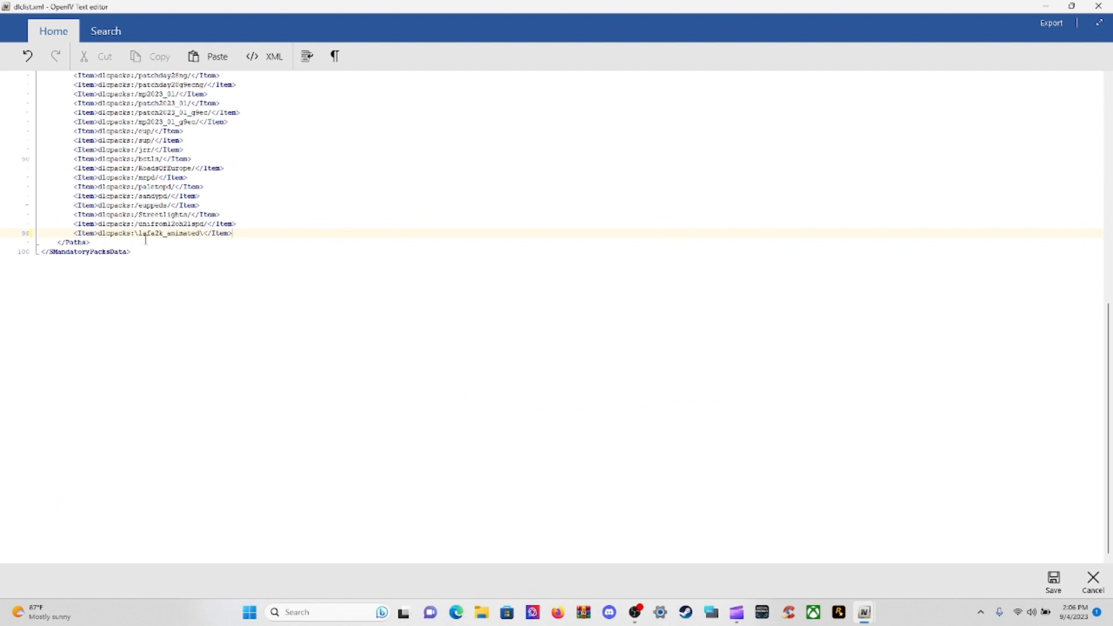
left_click(73, 233)
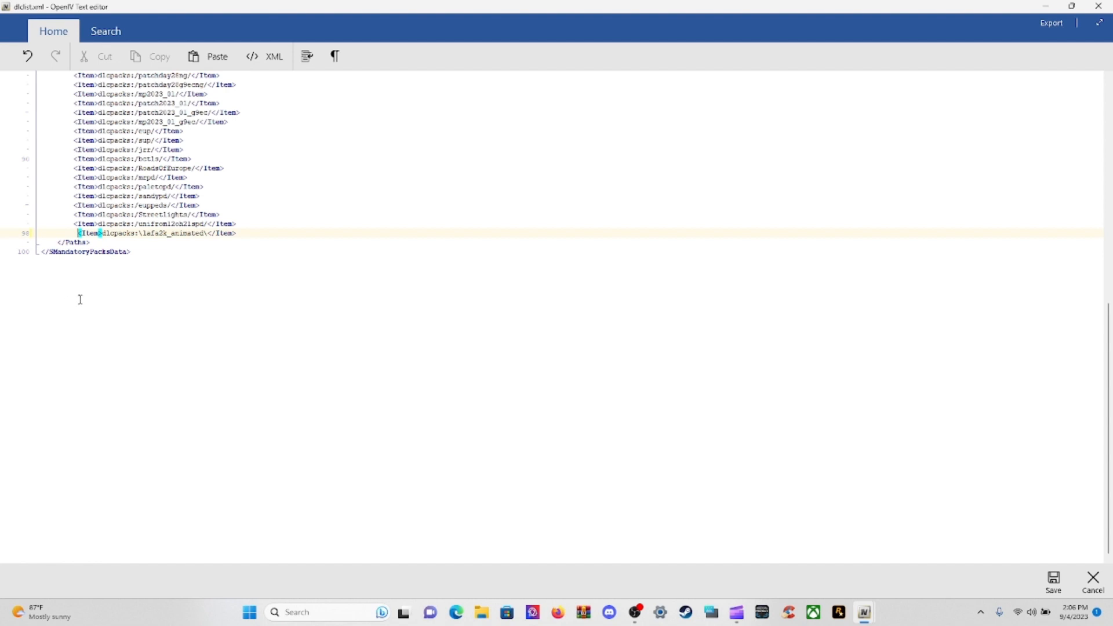
key("BackSpace")
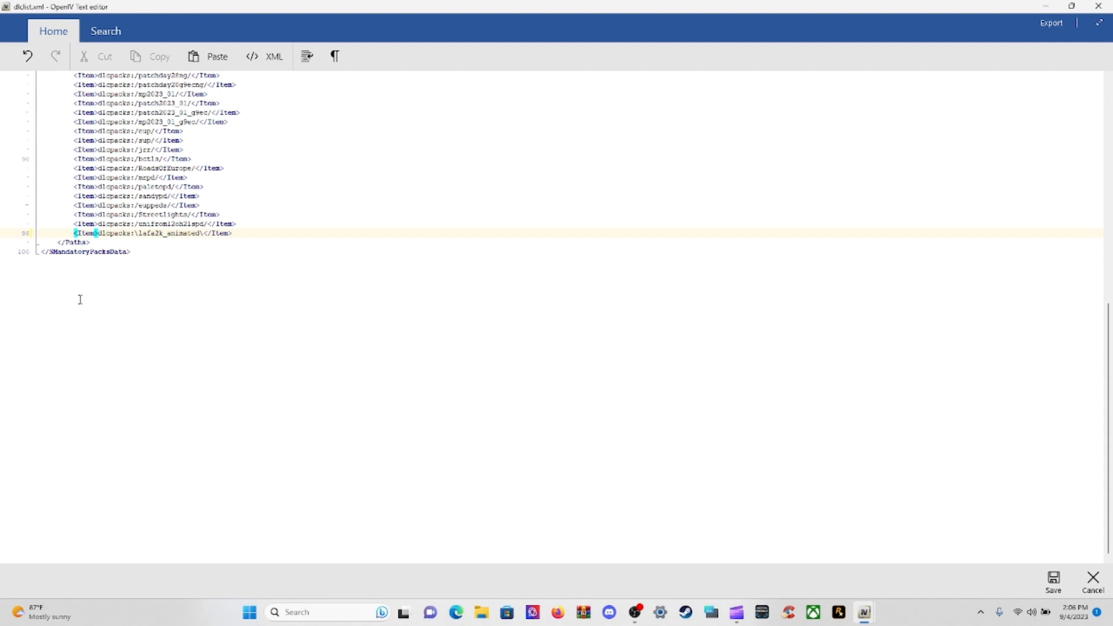
key("BackSpace")
key("BackSpace")
key("BackSpace")
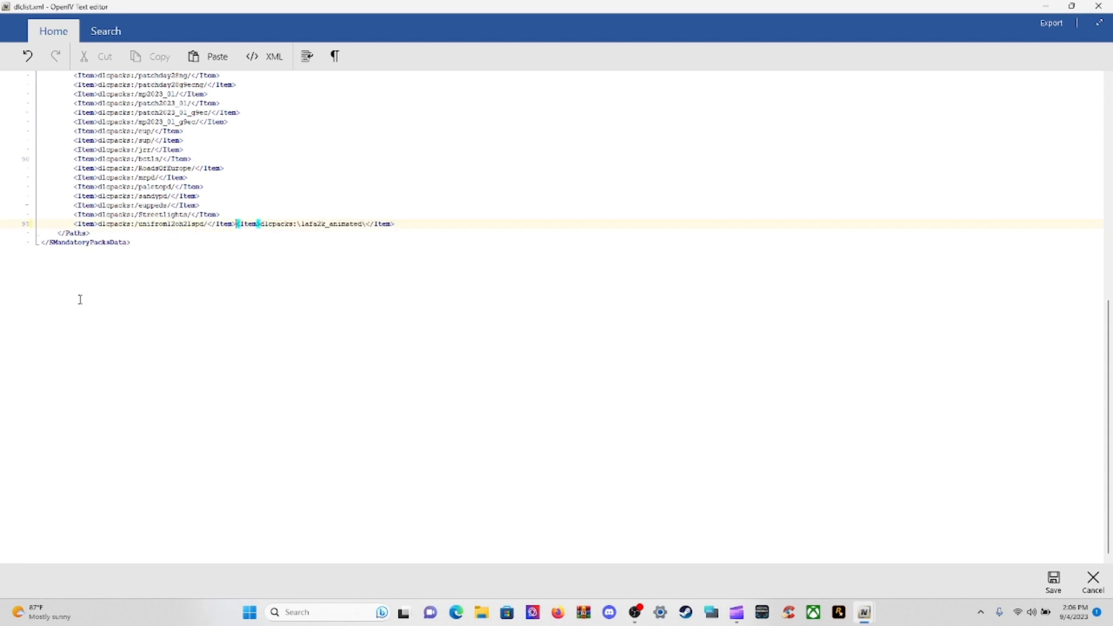
key("Return")
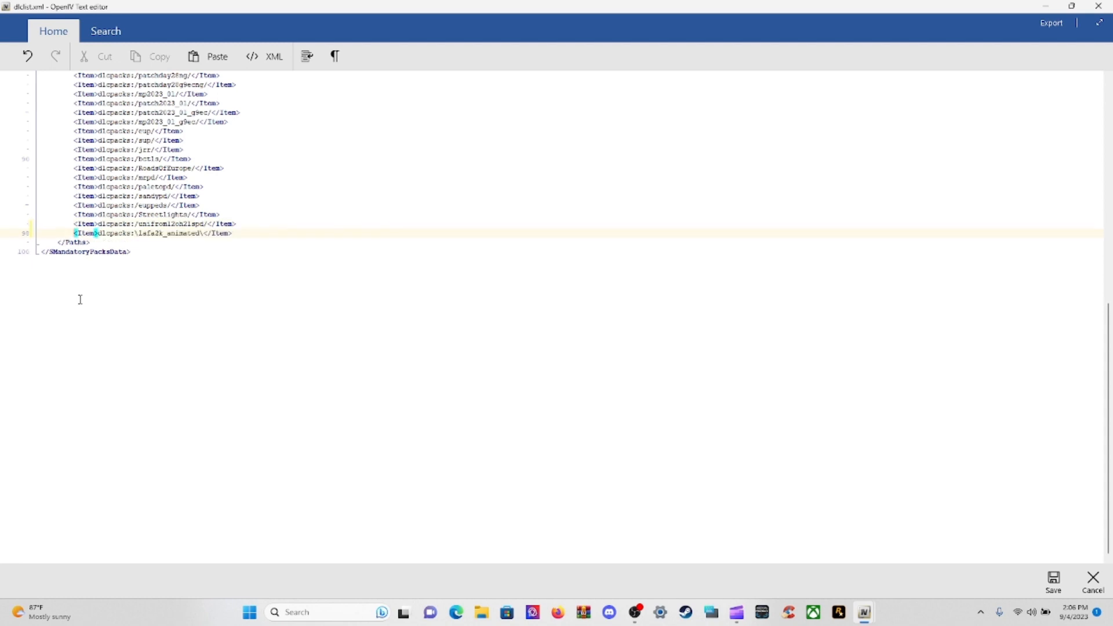
key("BackSpace")
key("BackSpace")
Restore the text editor to its smaller window size and save the edited dlclist.xml.
left_click(1071, 7)
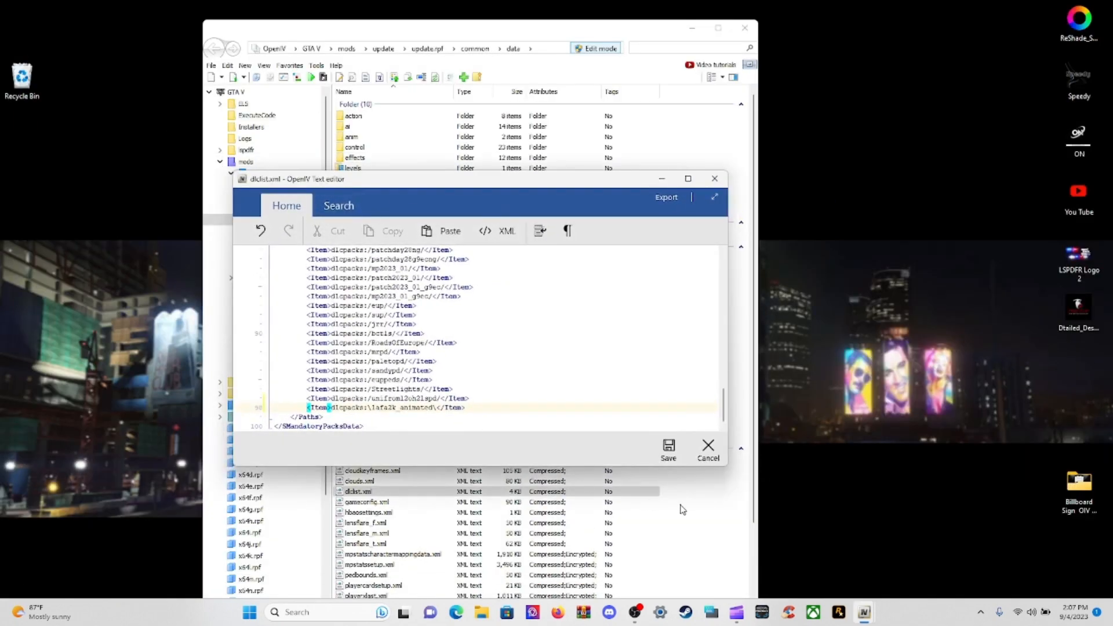
left_click(669, 447)
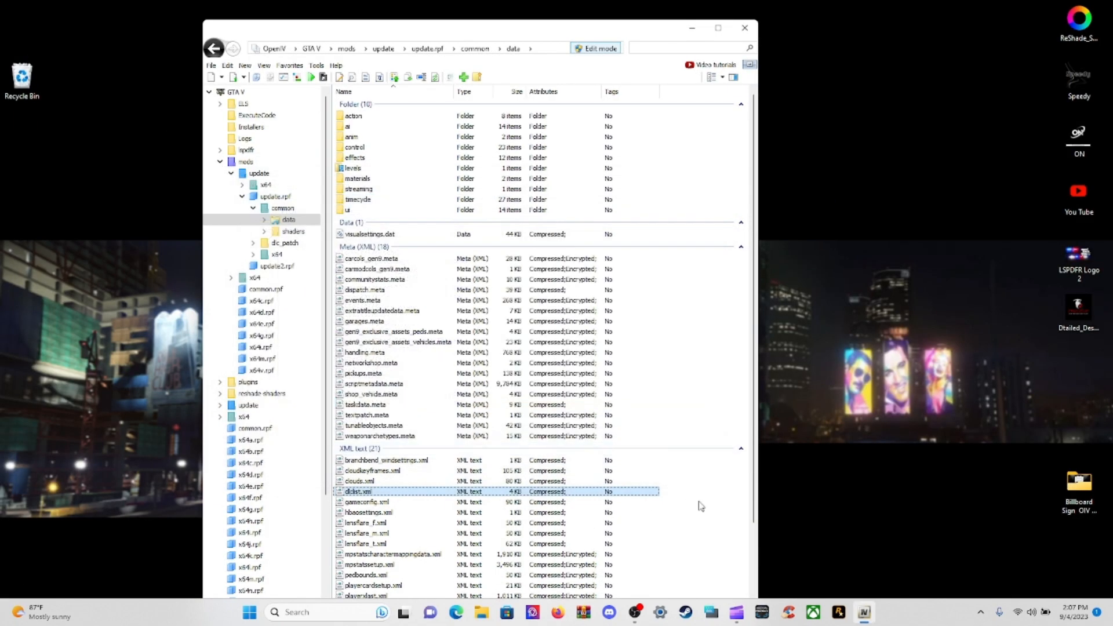
left_click(701, 506)
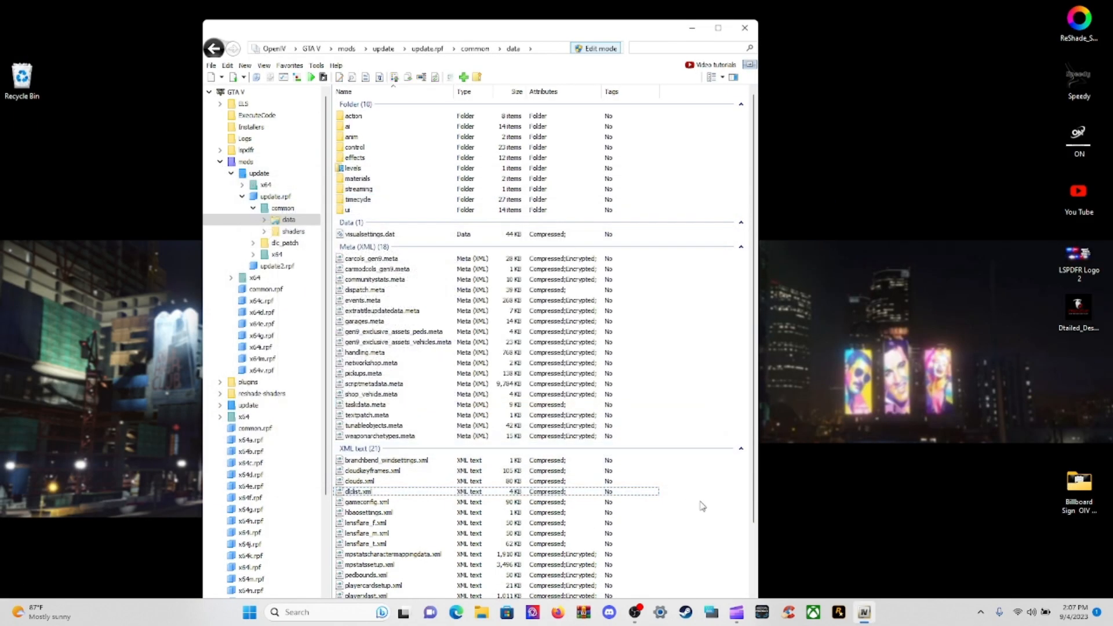
Close all open archives and go to the dlcpacks folder using the saved DLC PACKS favorite.
left_click(211, 65)
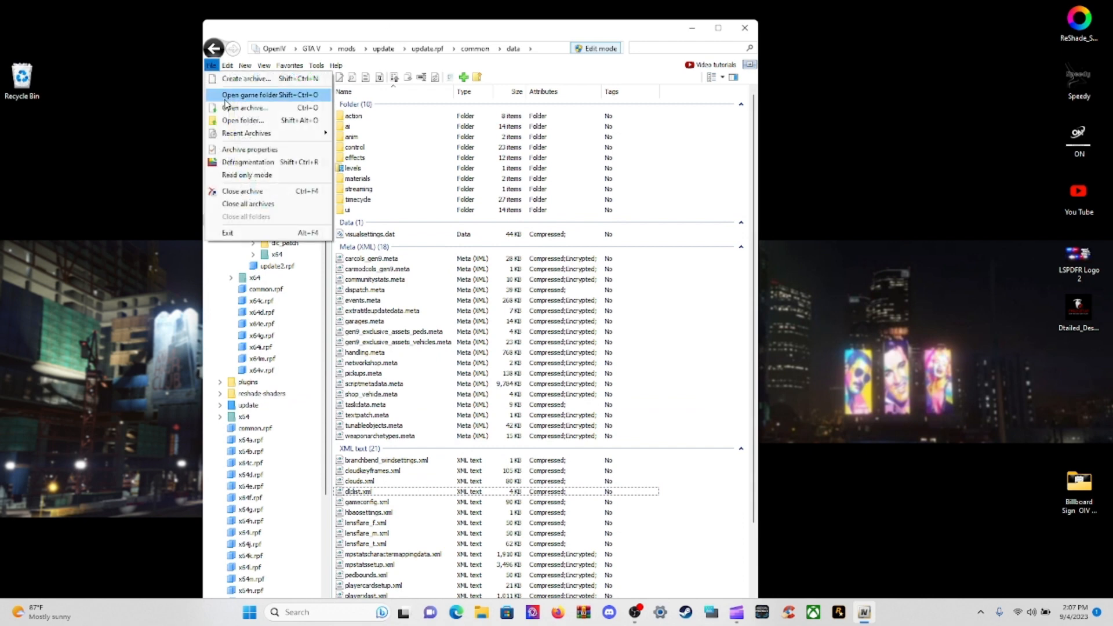
left_click(253, 204)
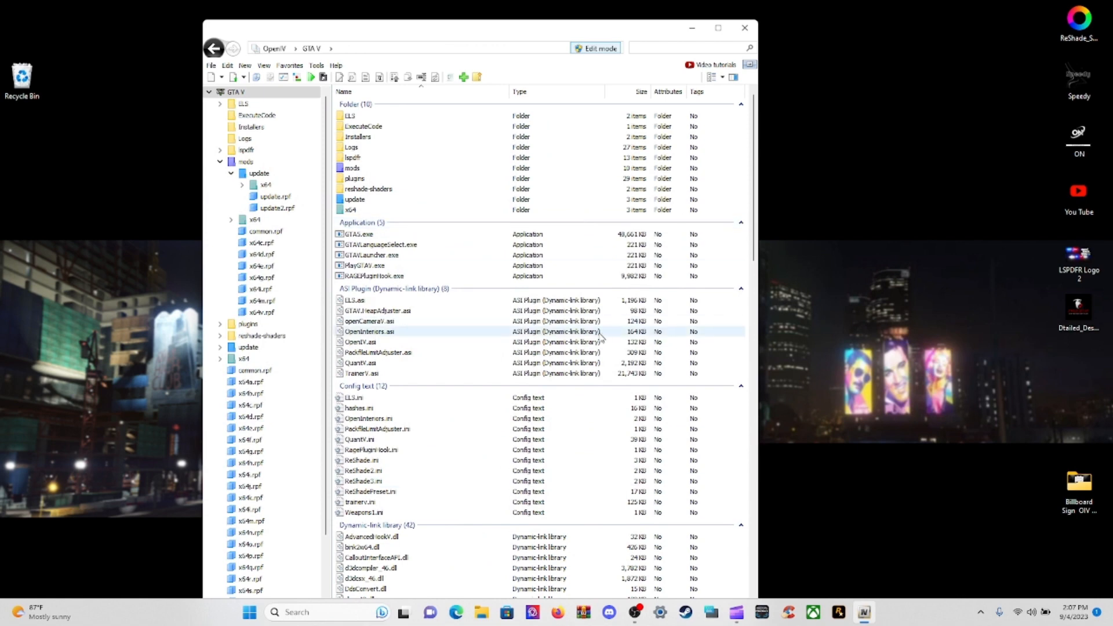
left_click(297, 69)
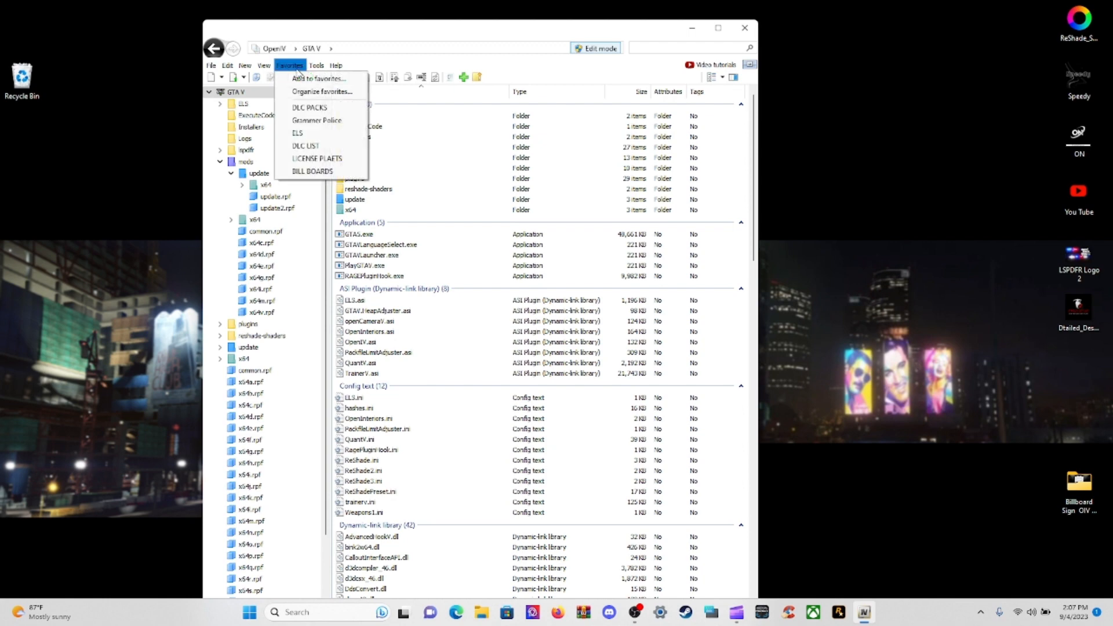
left_click(312, 108)
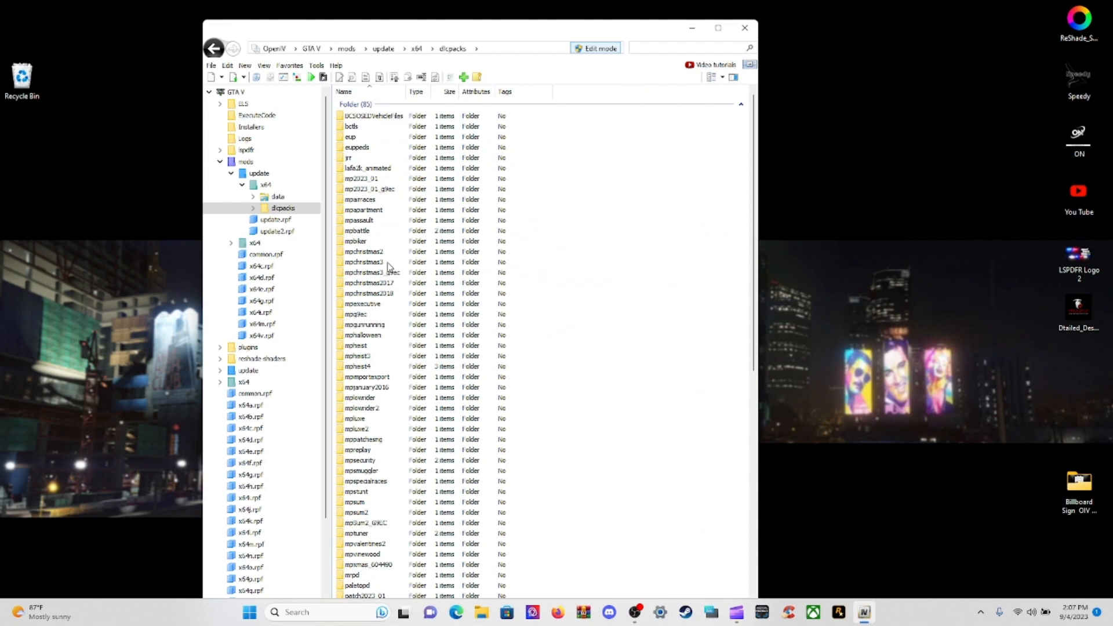
Return to the GTA V root folder and browse through mods, update and x64 to the dlcpacks folder.
left_click(214, 49)
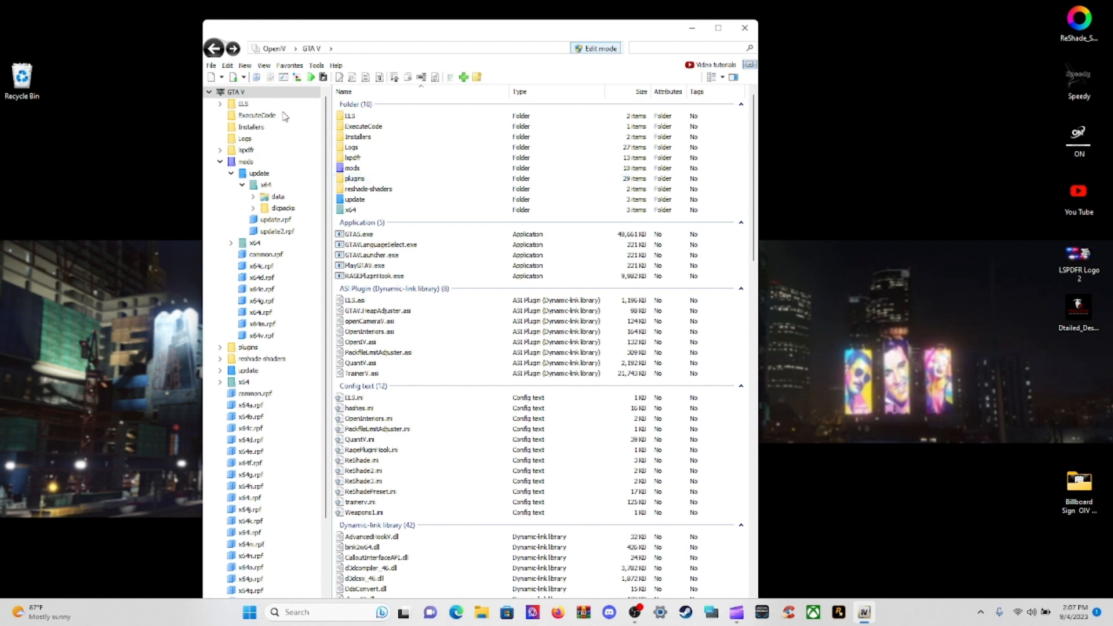
left_click(390, 169)
double_click(391, 169)
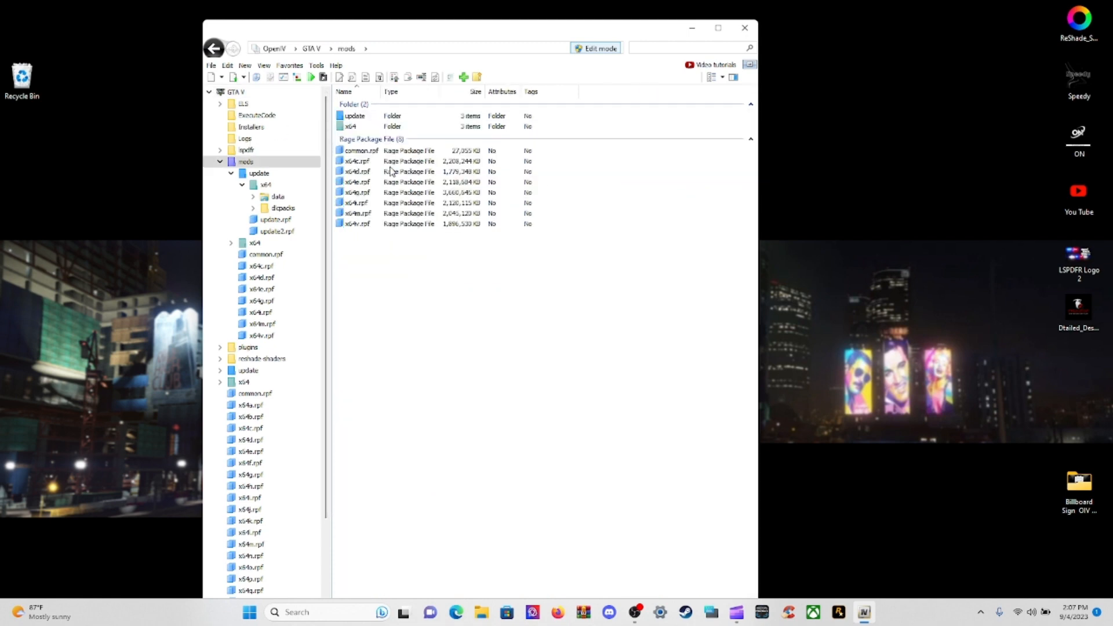
double_click(371, 127)
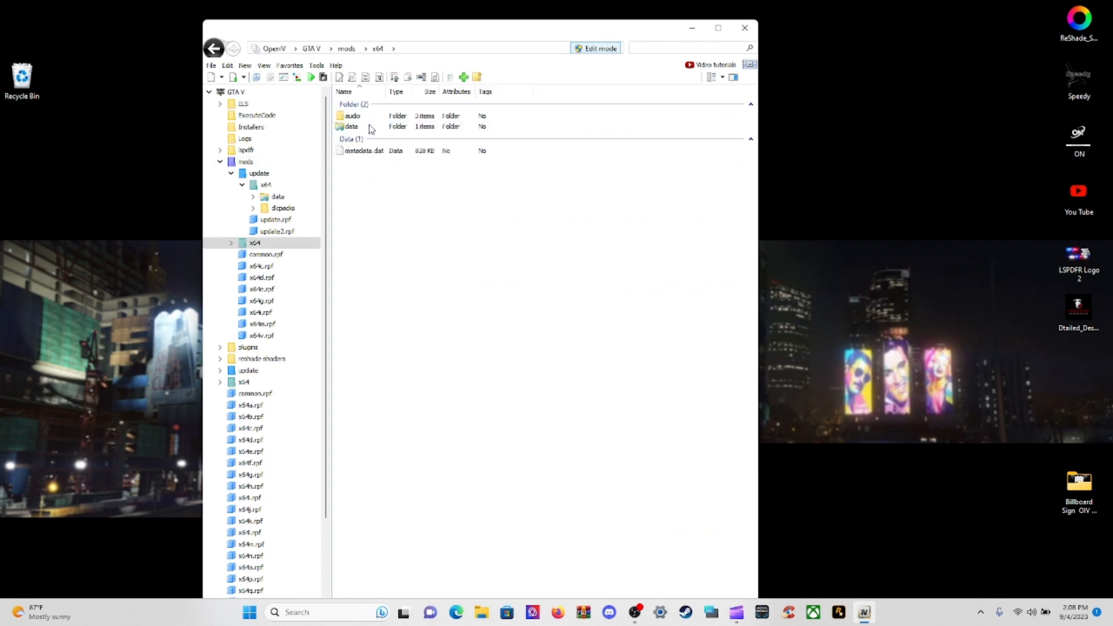
left_click(215, 49)
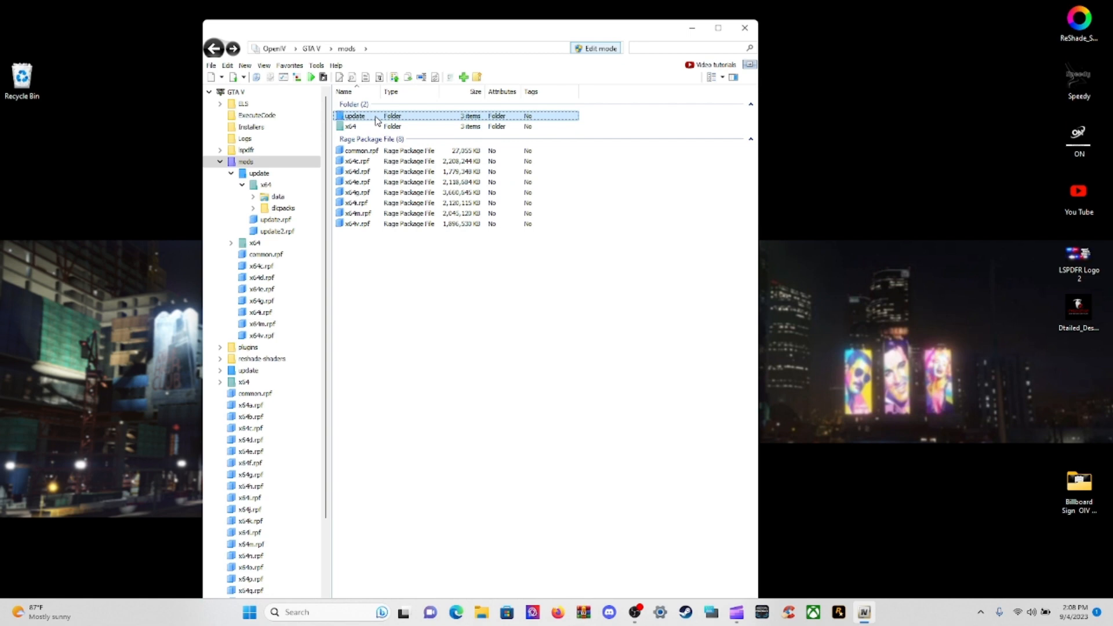
double_click(376, 116)
double_click(377, 118)
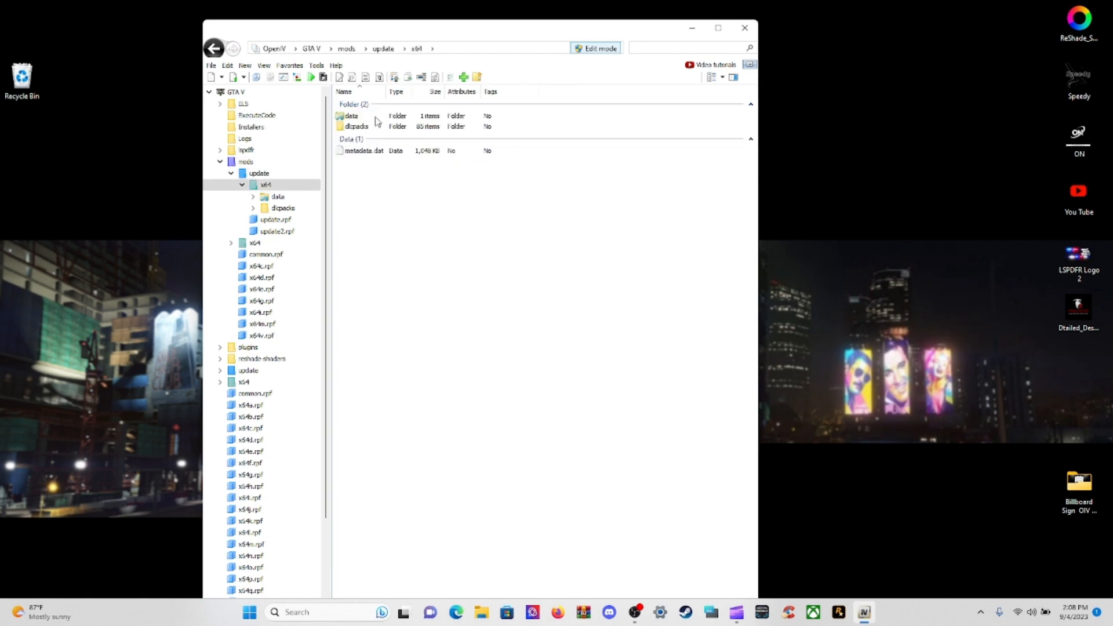
double_click(380, 126)
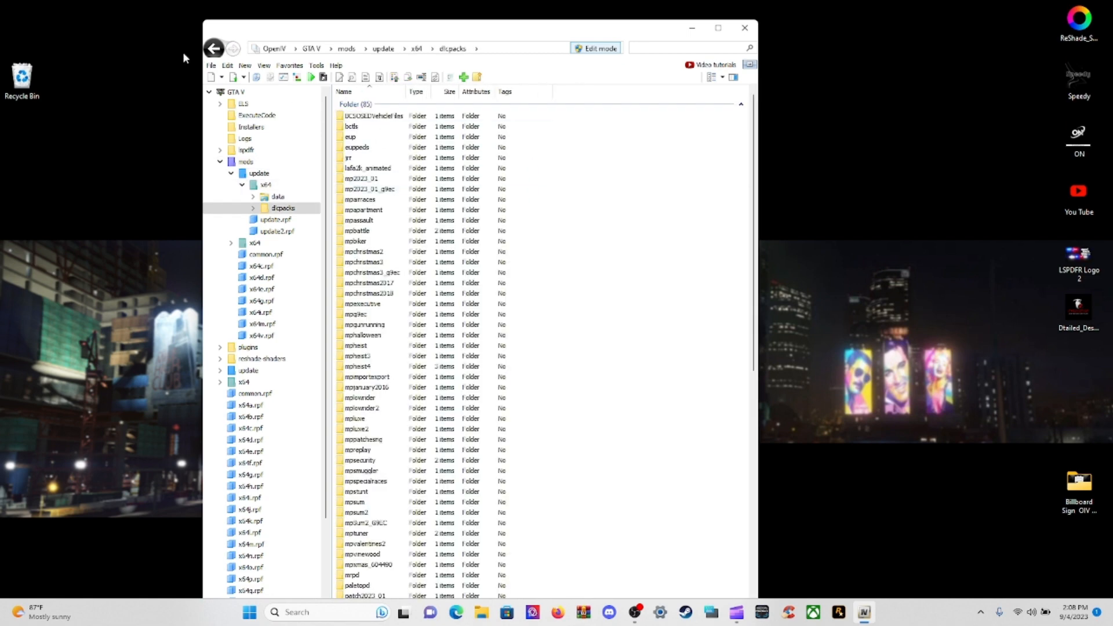
Go back up from the dlcpacks folder to the GTA V root folder.
left_click(212, 66)
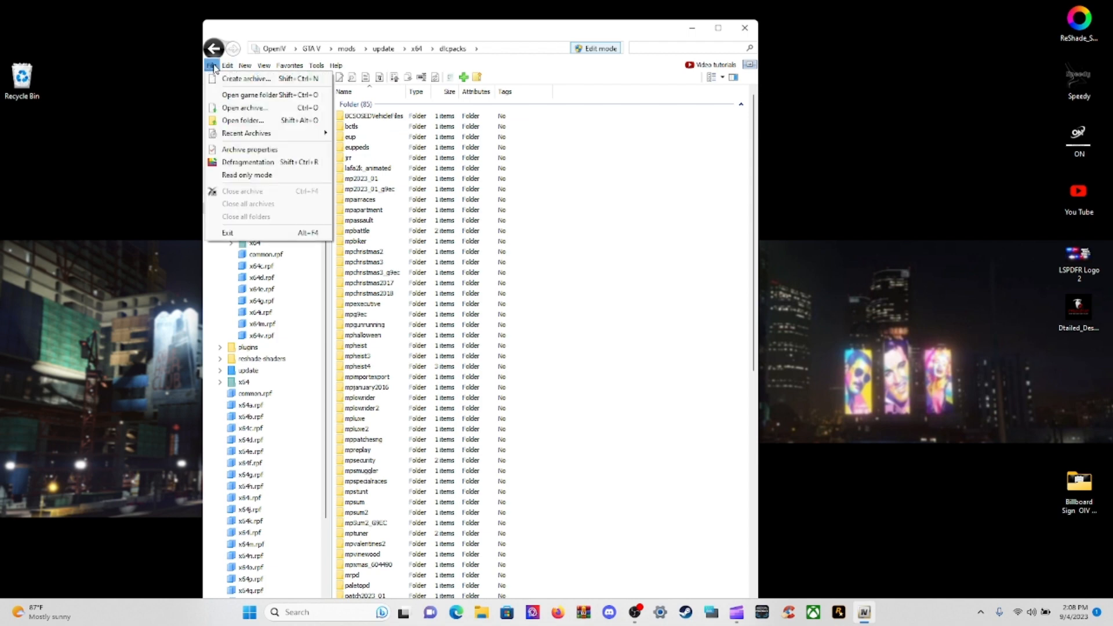
left_click(213, 50)
left_click(213, 49)
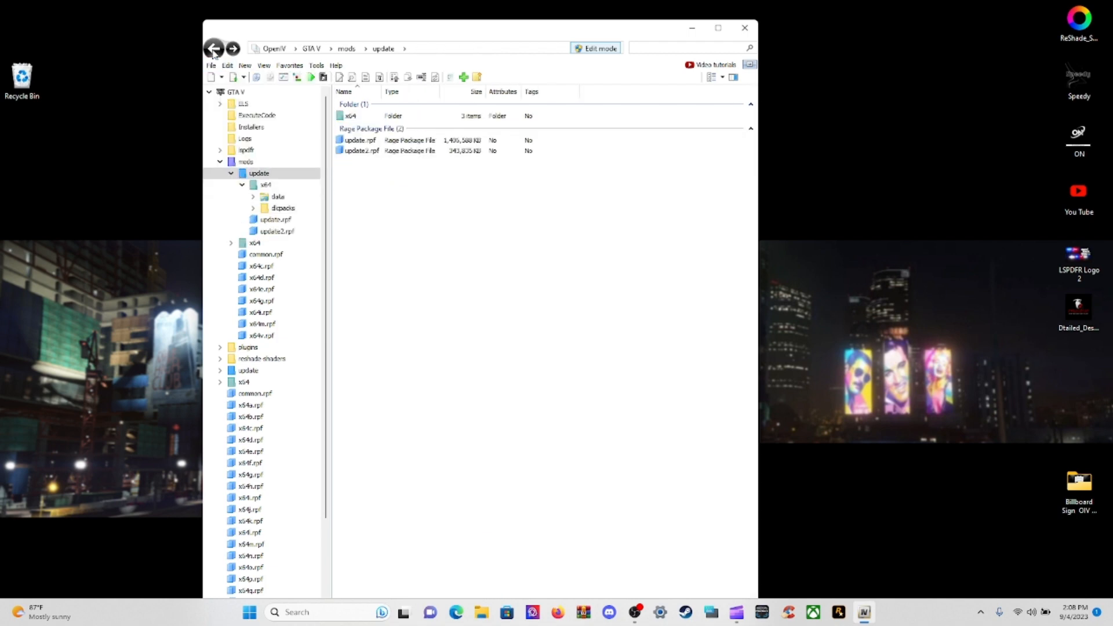
left_click(213, 50)
left_click(213, 50)
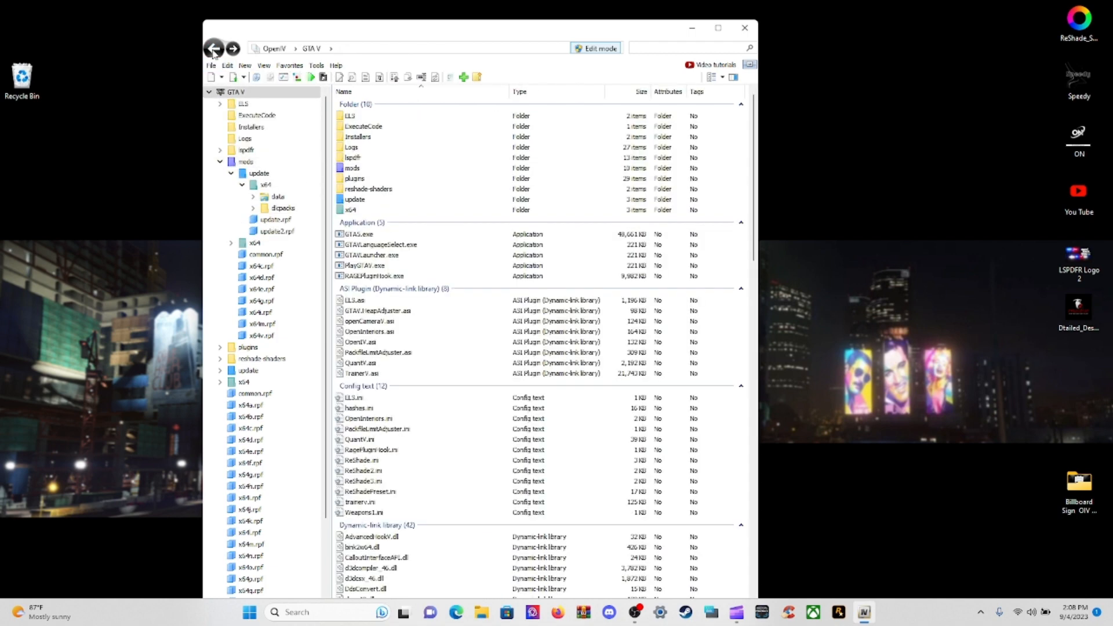
From the GTA V root, open the dlcpacks folder inside mods, update, x64.
left_click(445, 170)
double_click(444, 169)
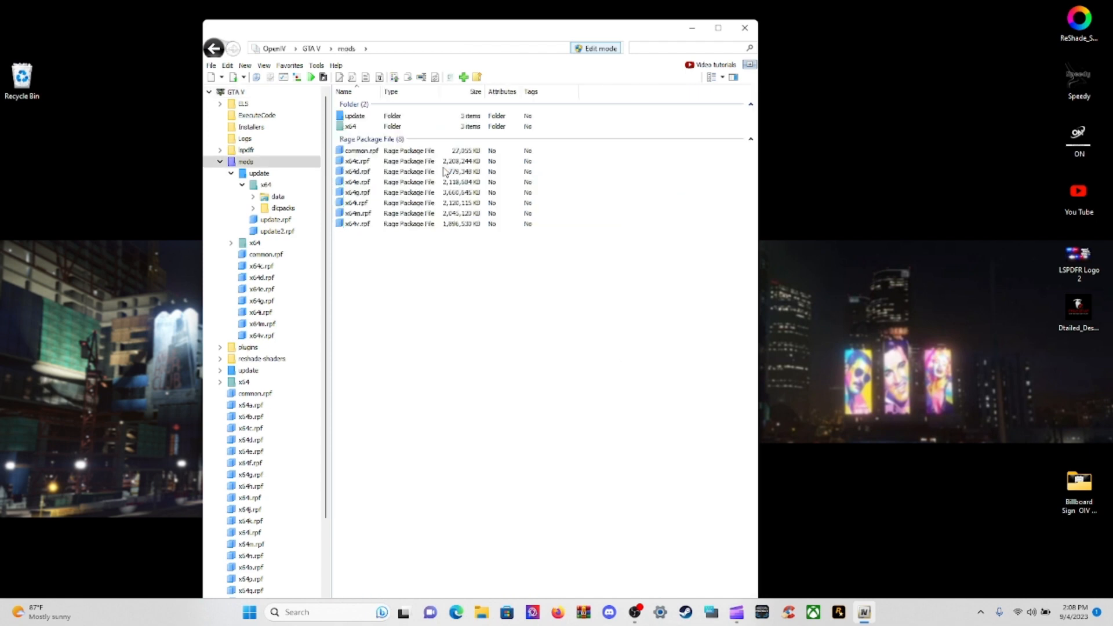
double_click(355, 116)
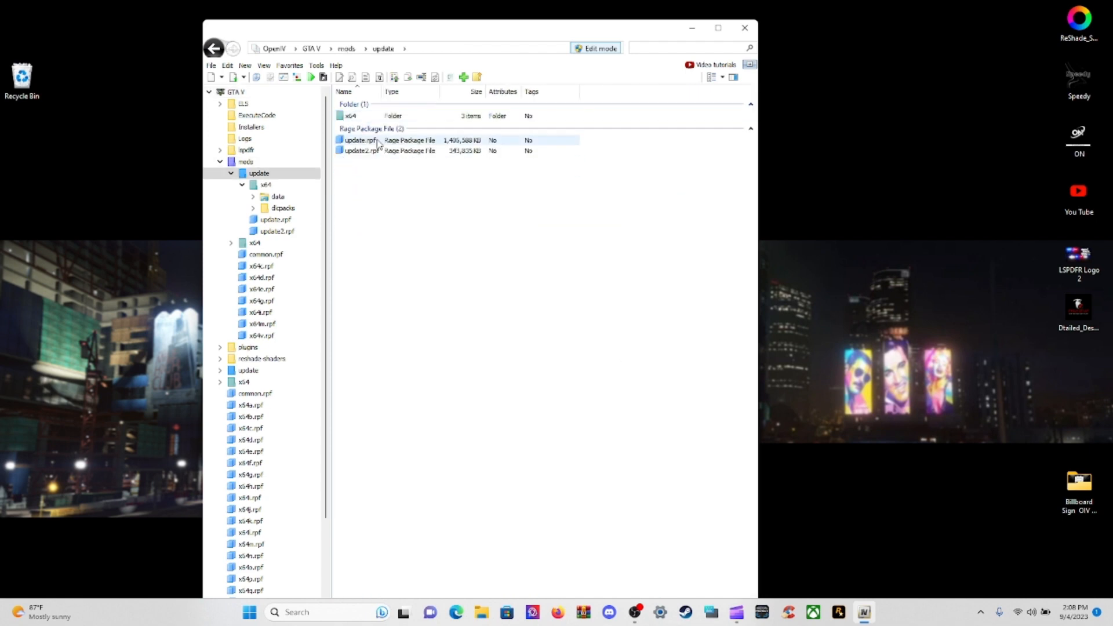
double_click(373, 118)
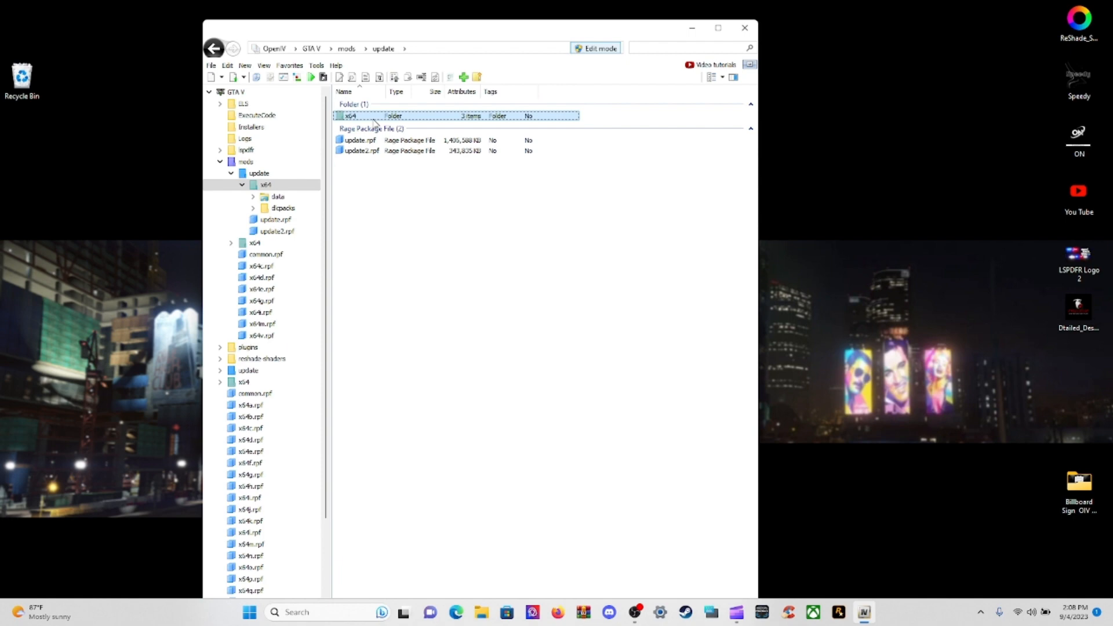
left_click(375, 127)
double_click(357, 127)
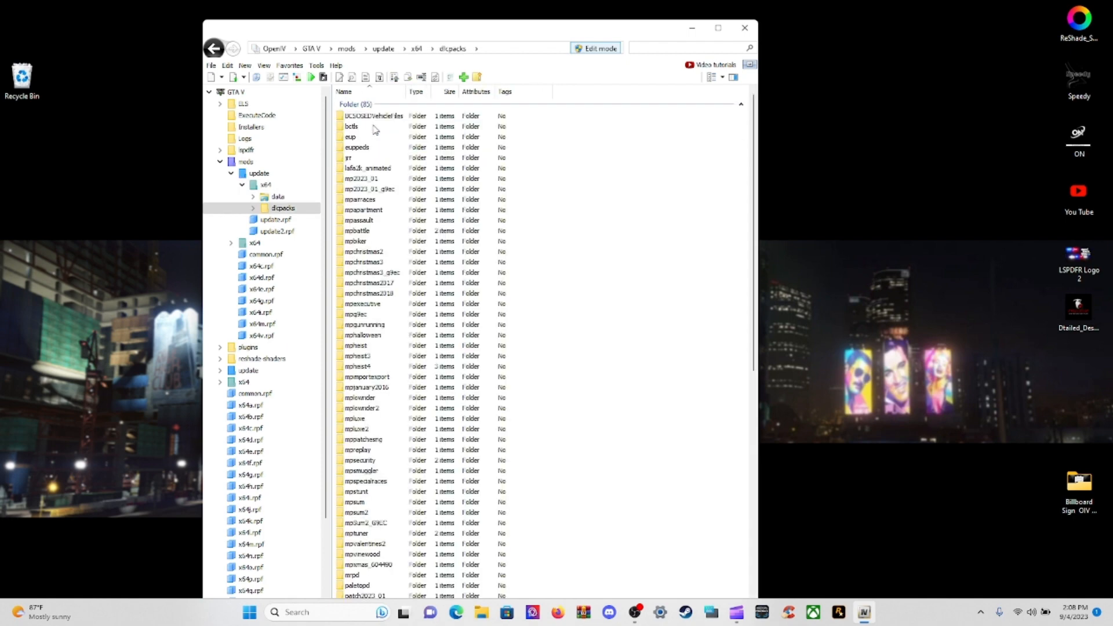
left_click(290, 66)
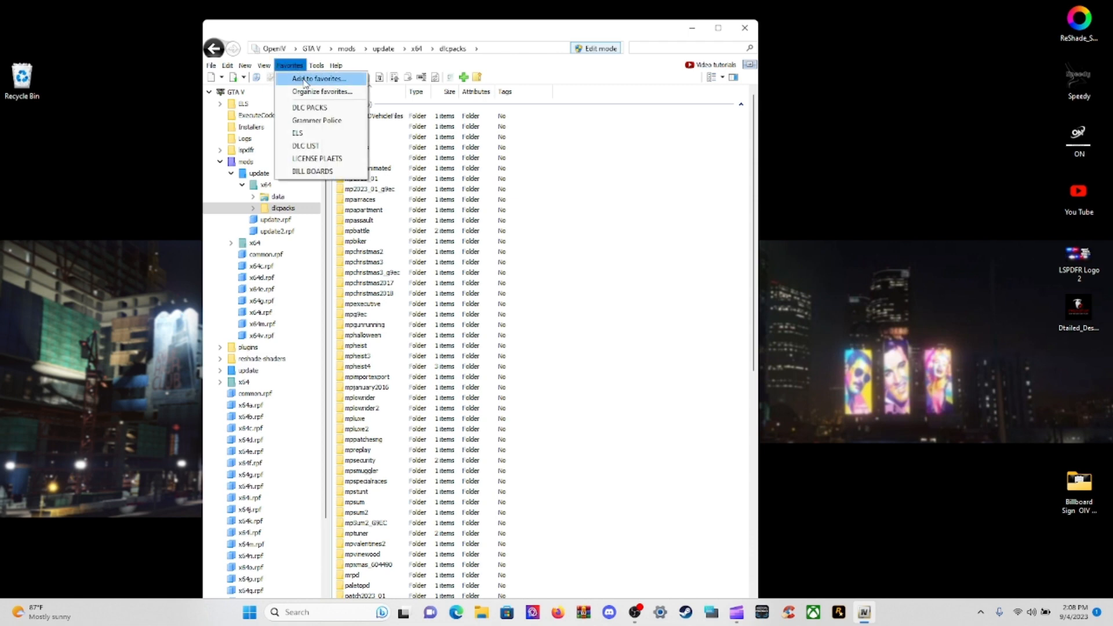
left_click(305, 80)
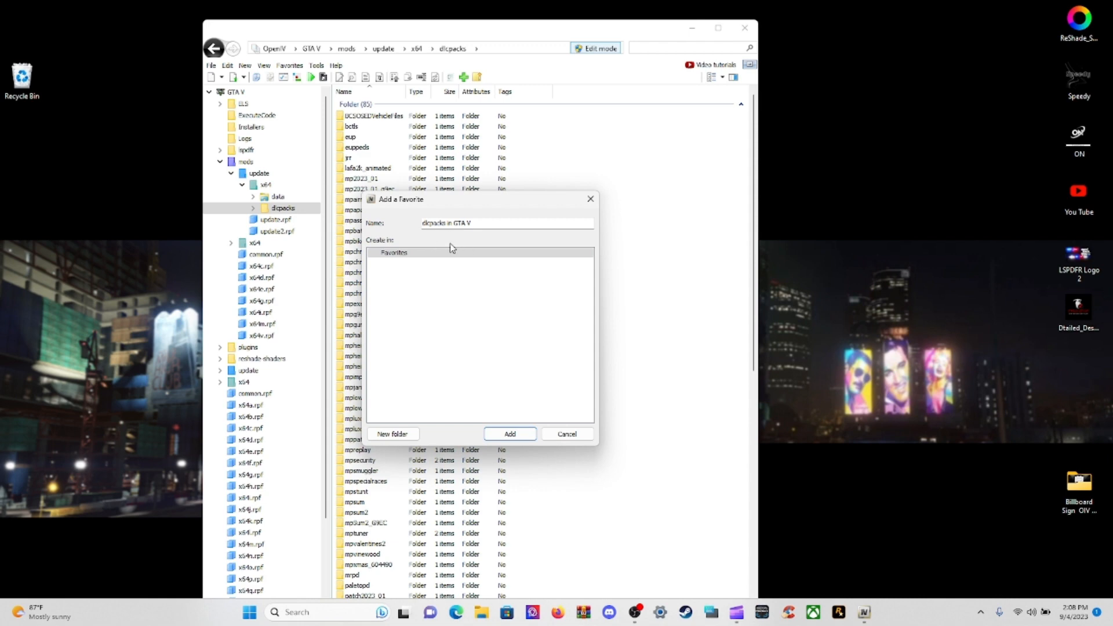
left_click(569, 434)
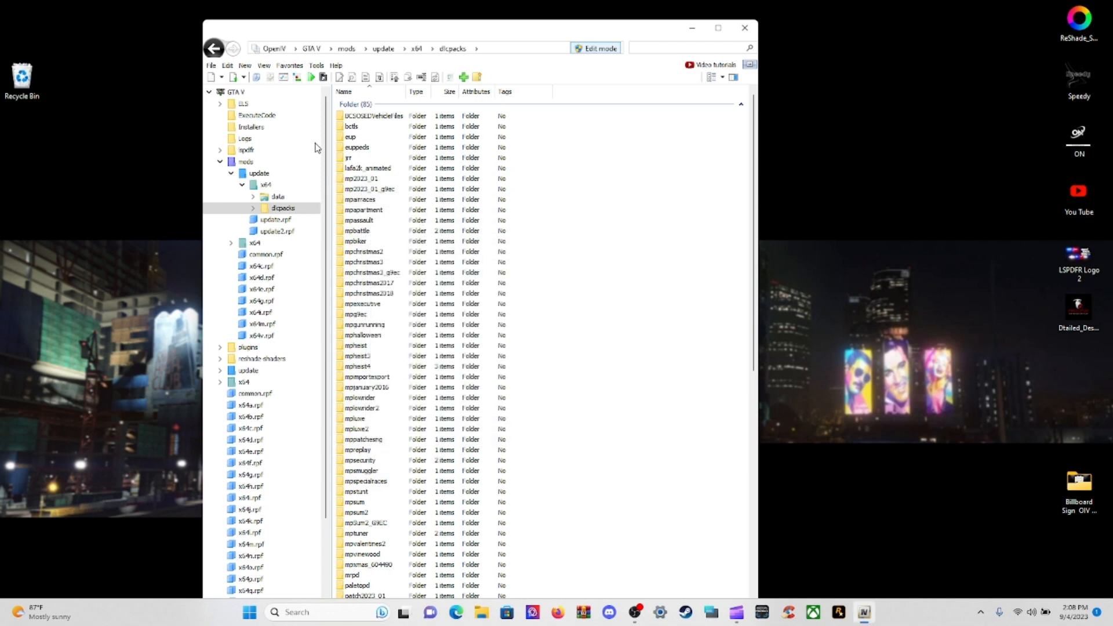
left_click(290, 65)
left_click(462, 197)
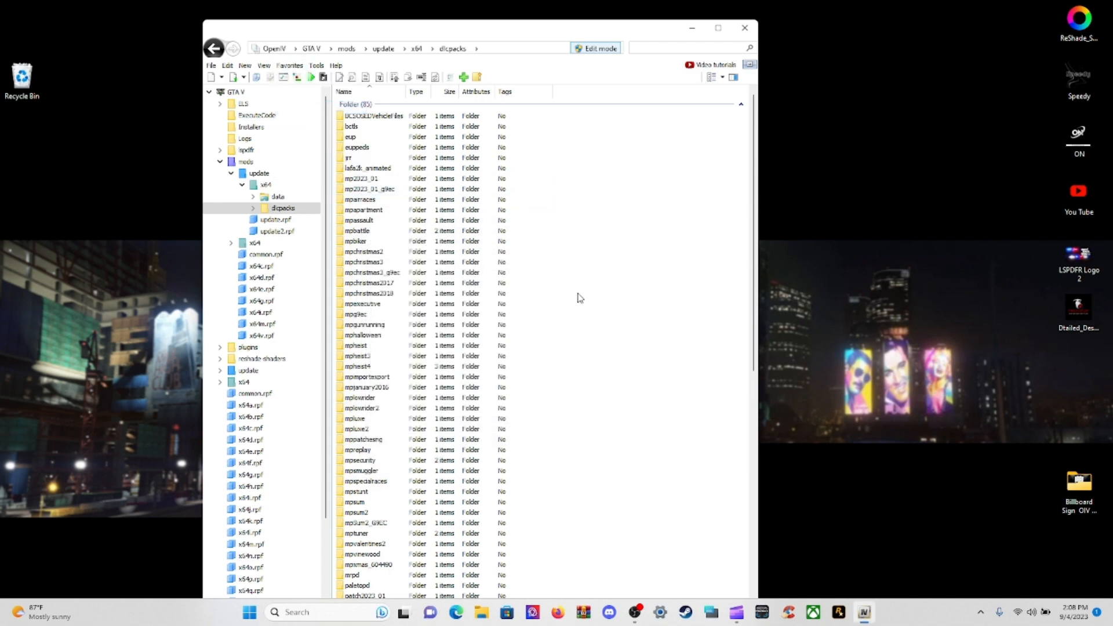
Open dlc.rpf in the lafa2k_animated folder and browse through x64, levels, gta5 and lafa2k_animated into props.rpf.
double_click(368, 168)
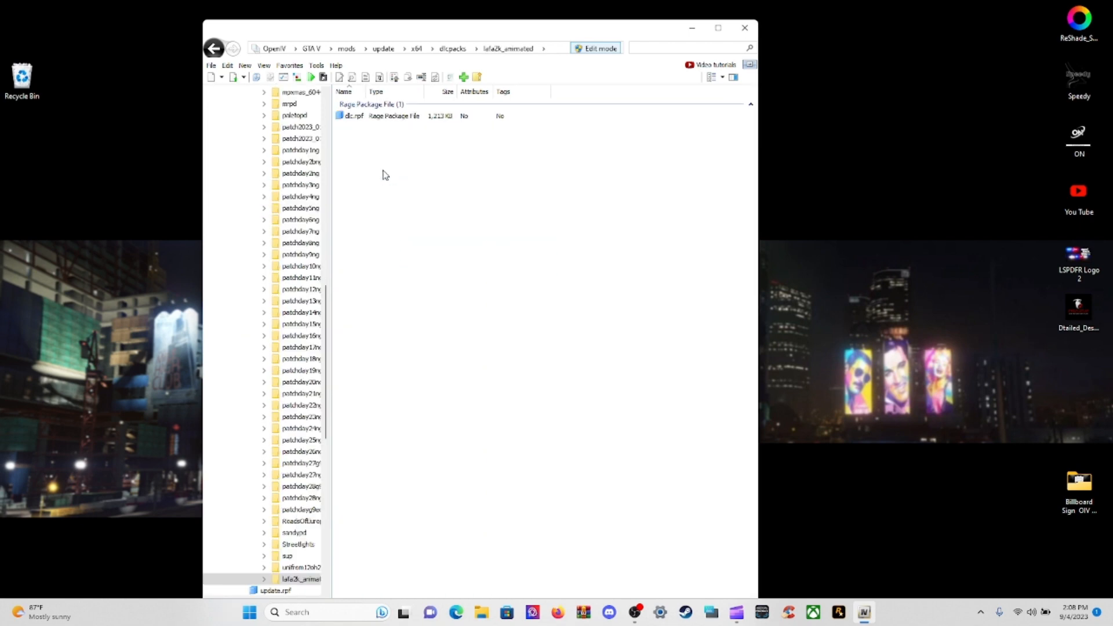
double_click(374, 118)
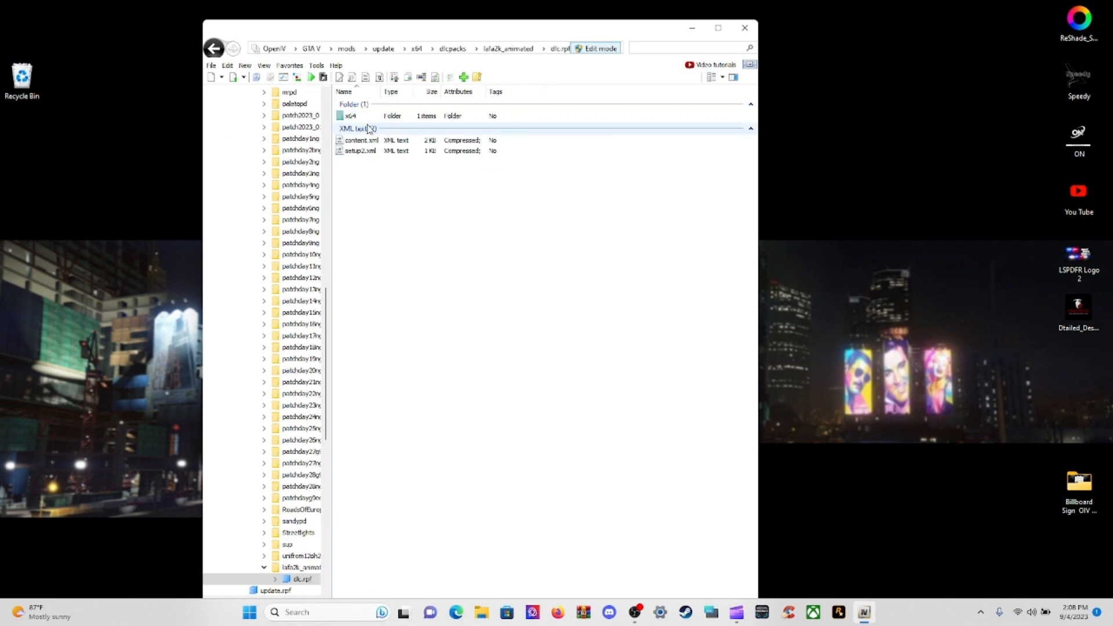
double_click(365, 120)
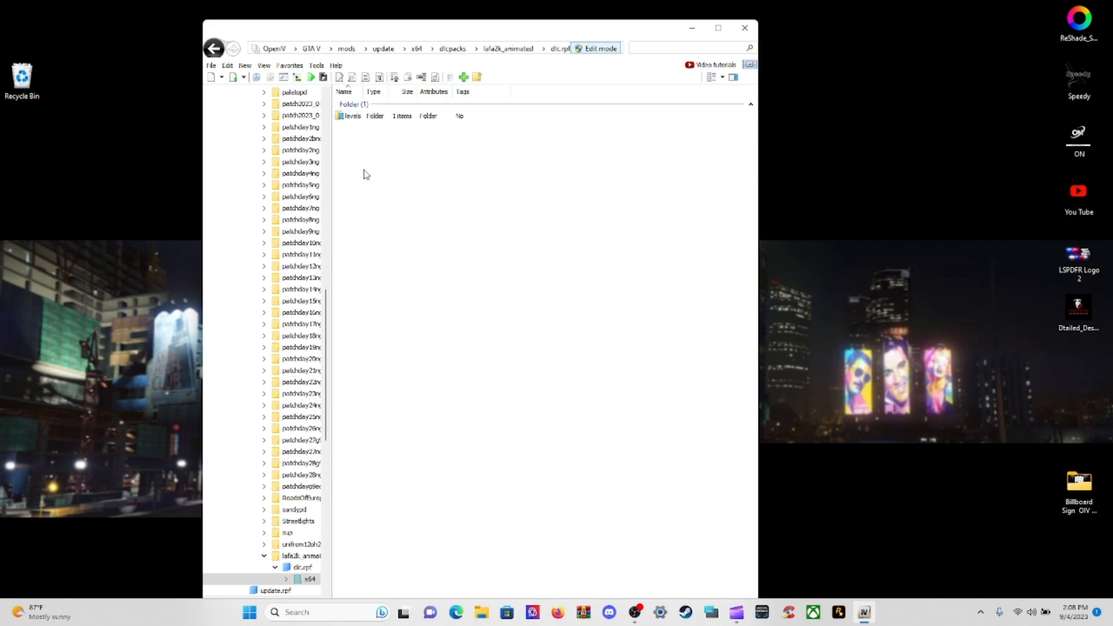
left_click(365, 123)
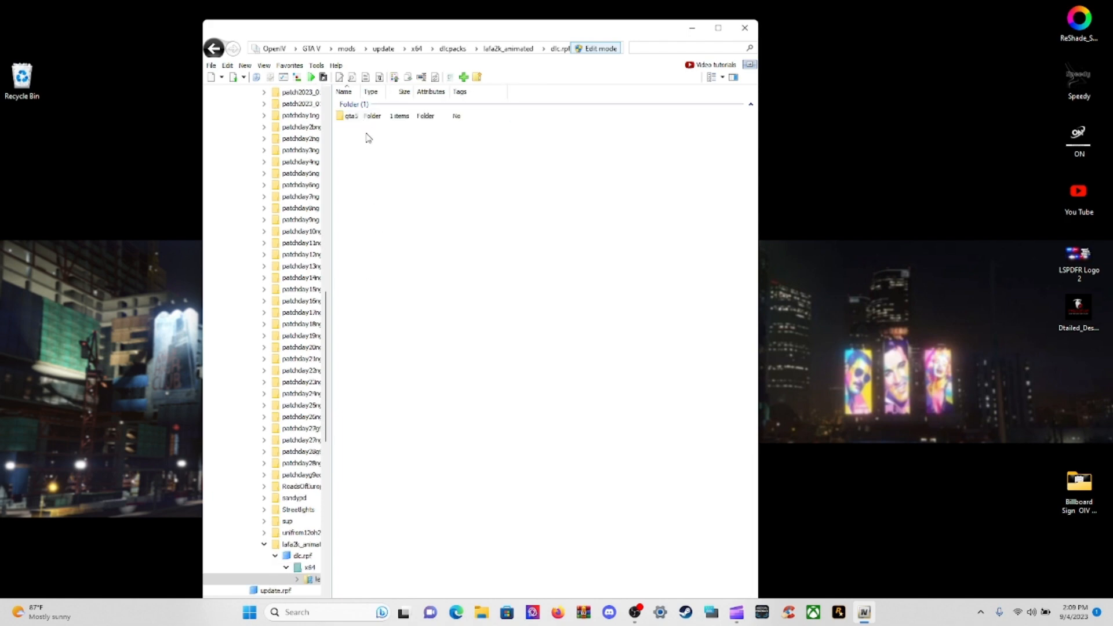
double_click(365, 117)
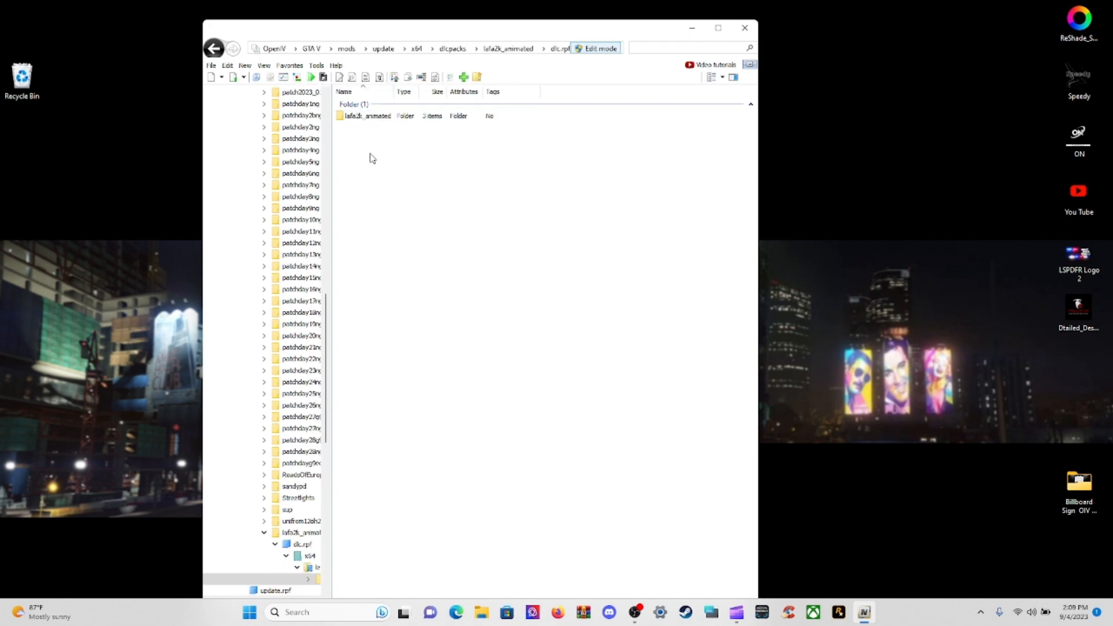
double_click(383, 118)
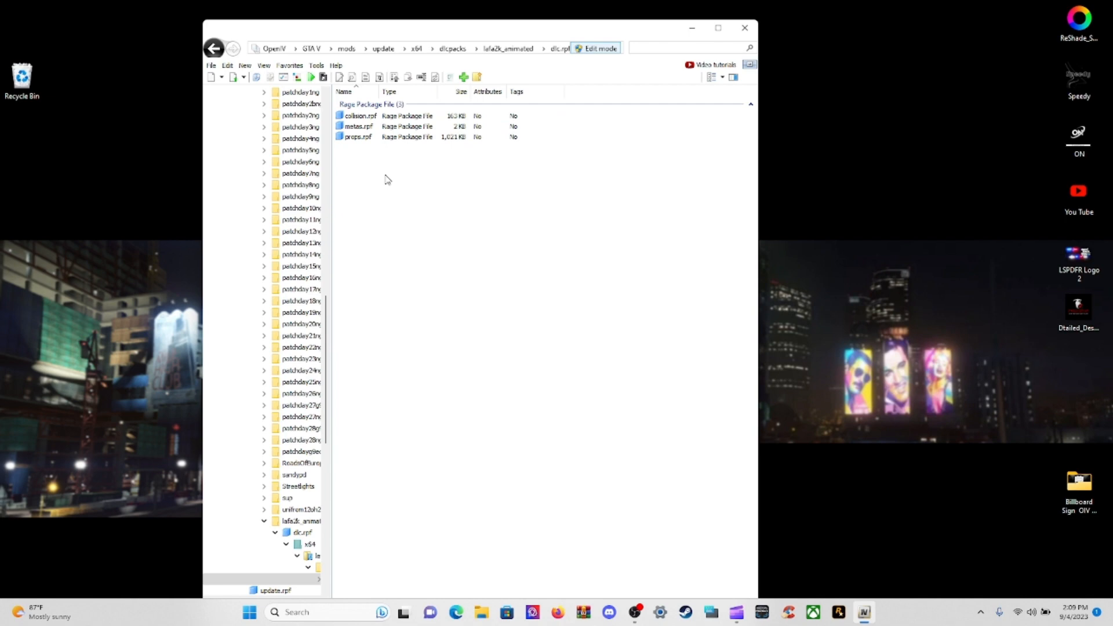
double_click(359, 138)
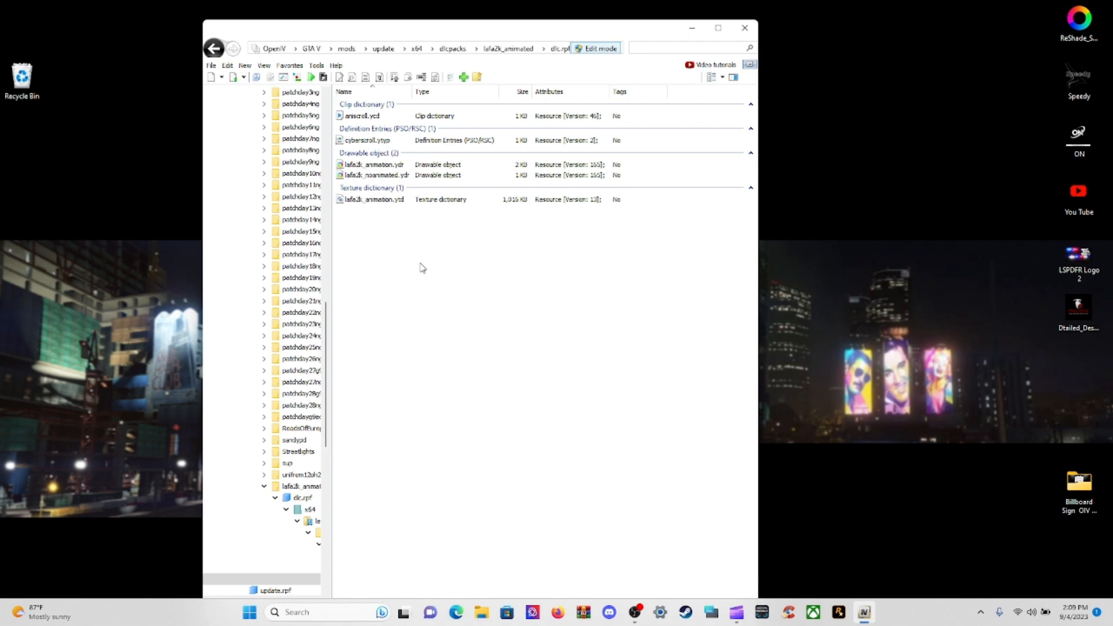
Export the banner texture from lafa2k_animation.ytd to the Desktop as a DDS file named banner, and move the Recycle Bin beside it.
double_click(387, 200)
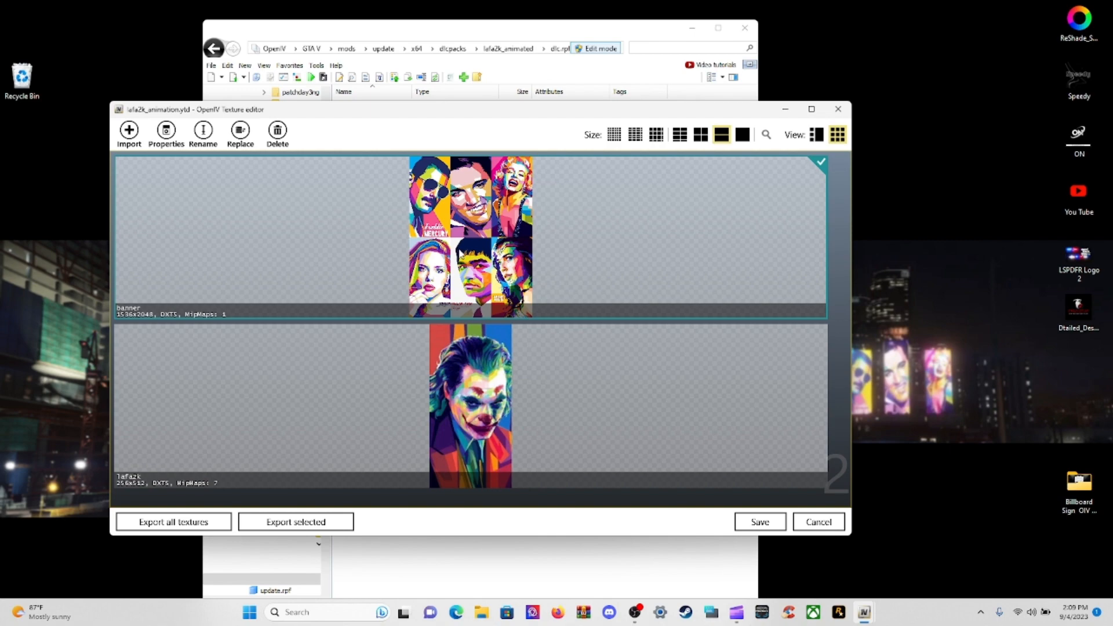
left_click_drag(414, 115, 575, 107)
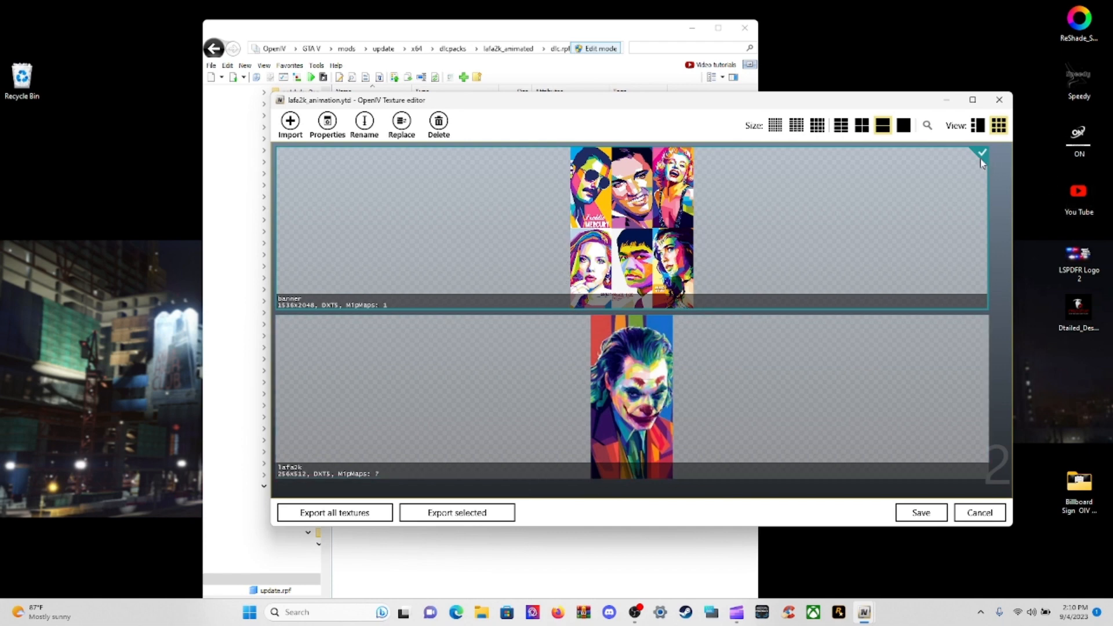
left_click(445, 513)
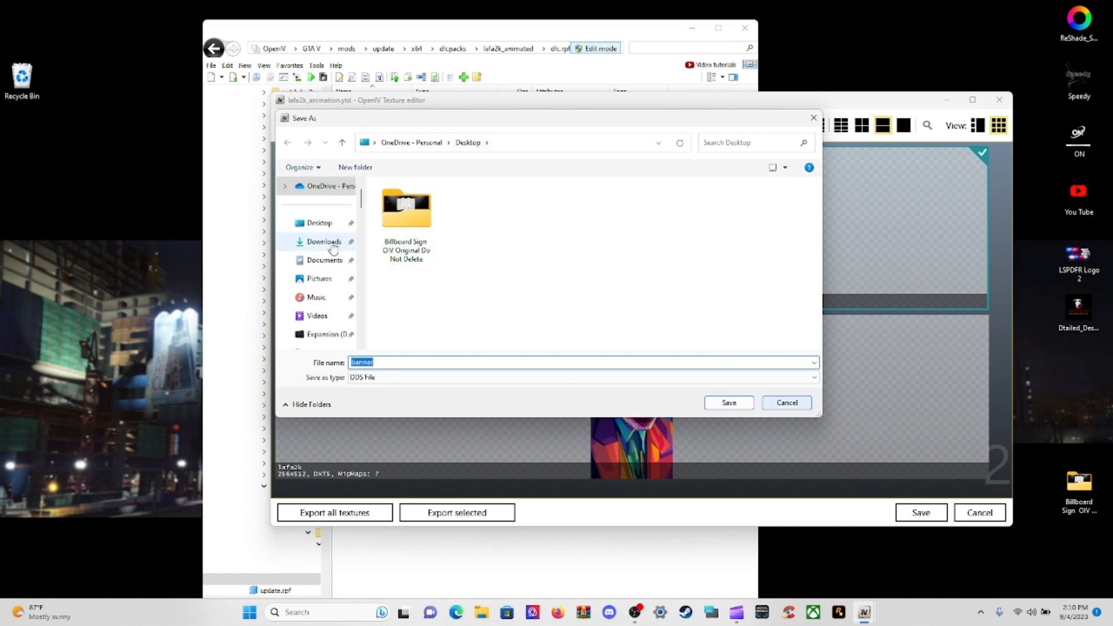
left_click(326, 226)
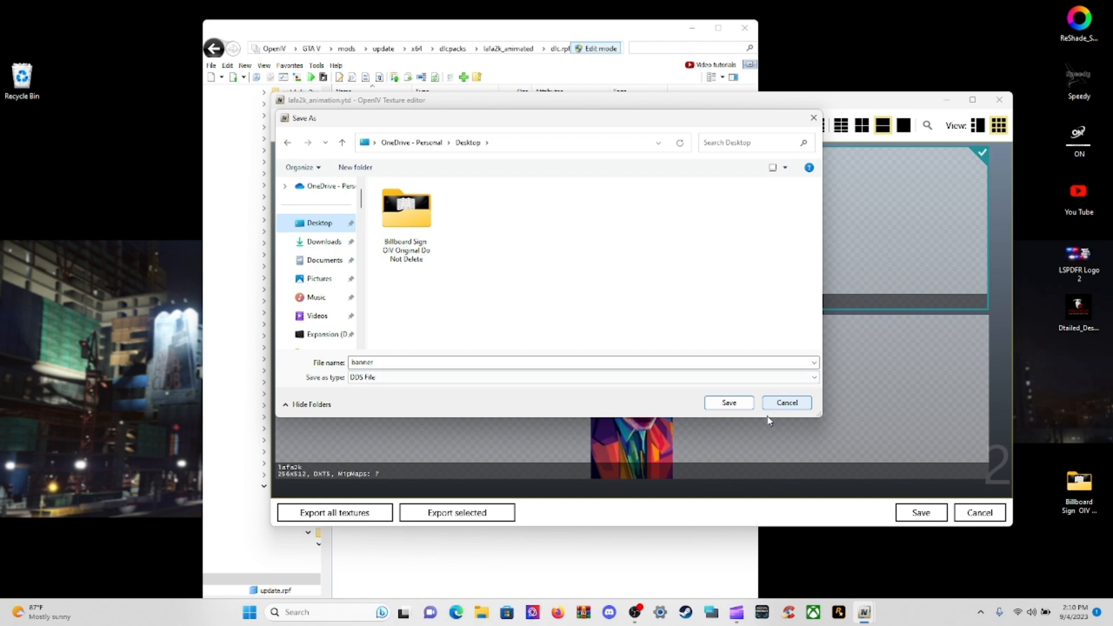
left_click(729, 402)
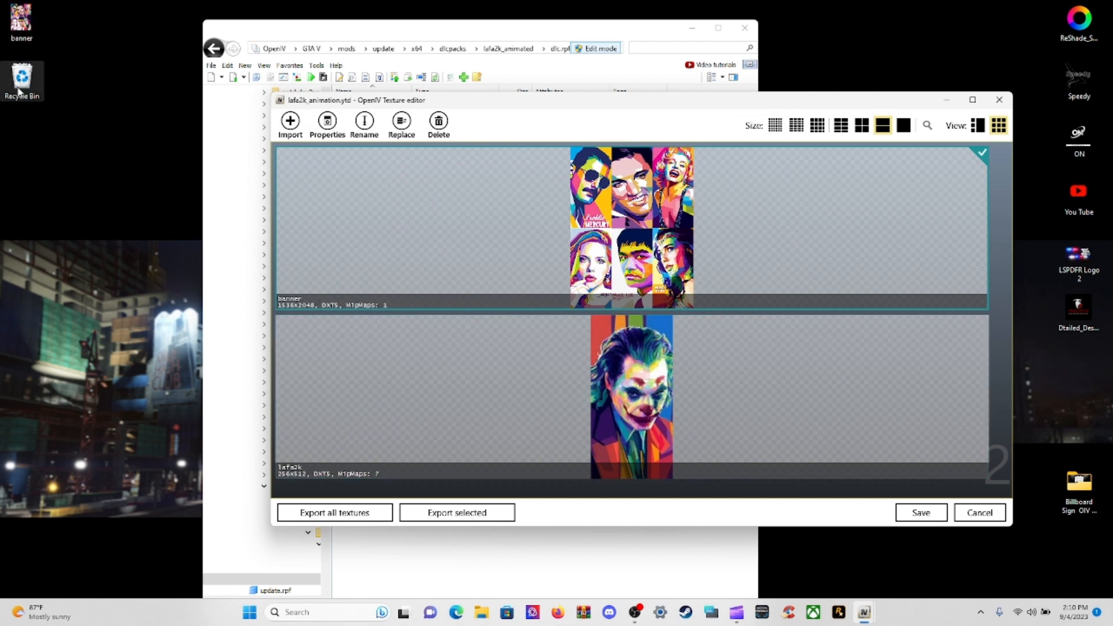
left_click_drag(19, 91, 80, 35)
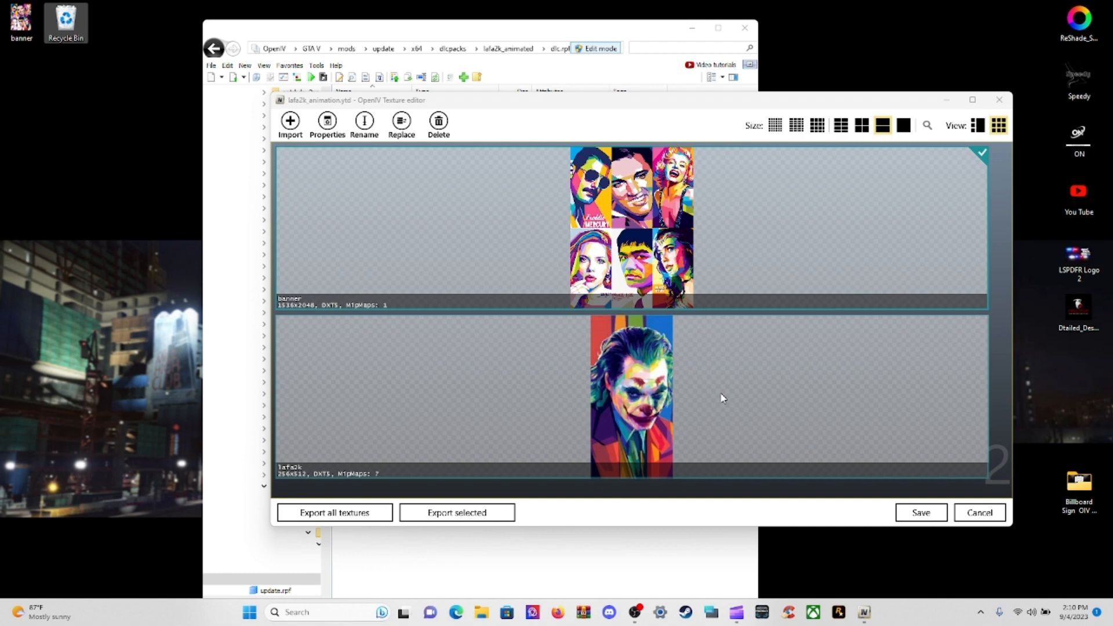
Export the lafa2k texture to the Desktop as a DDS file named lafa2k, then close the texture editor.
left_click(658, 397)
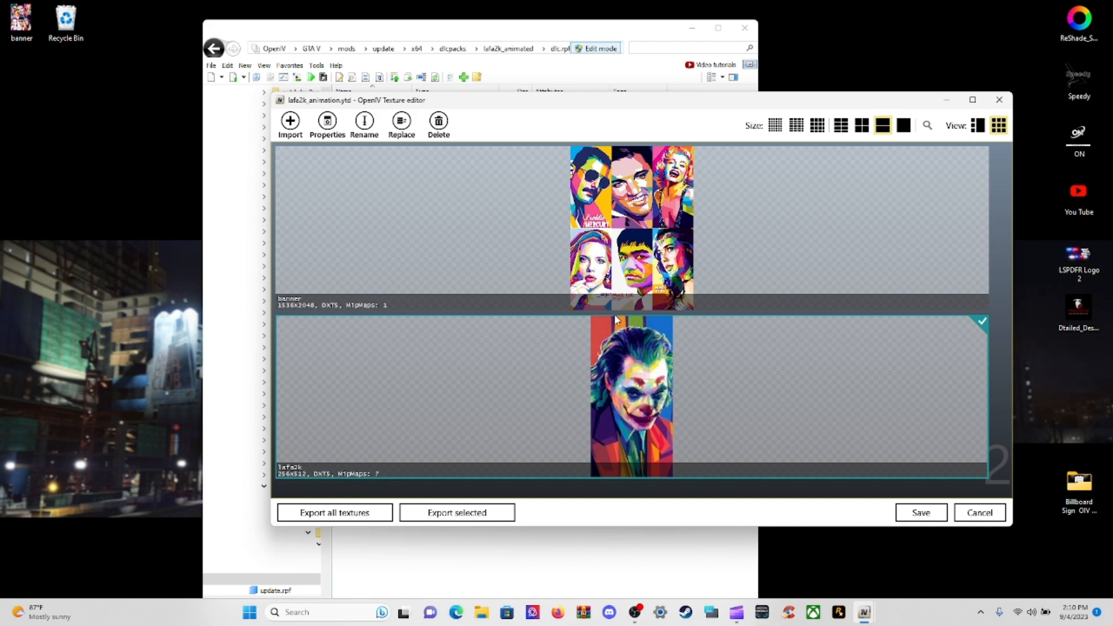
left_click(462, 514)
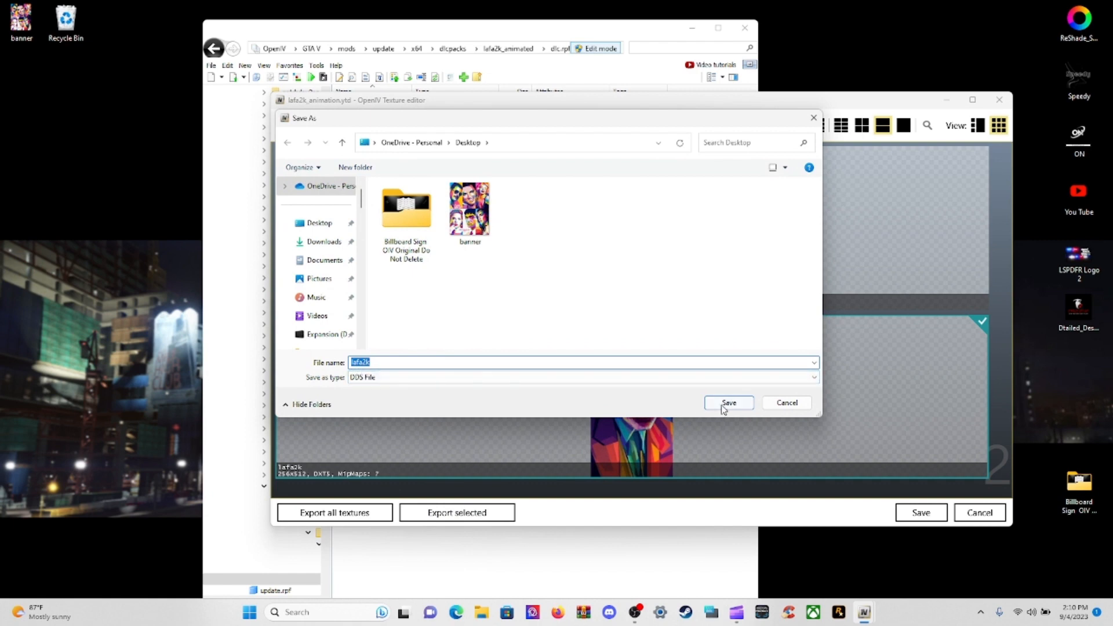
left_click(324, 225)
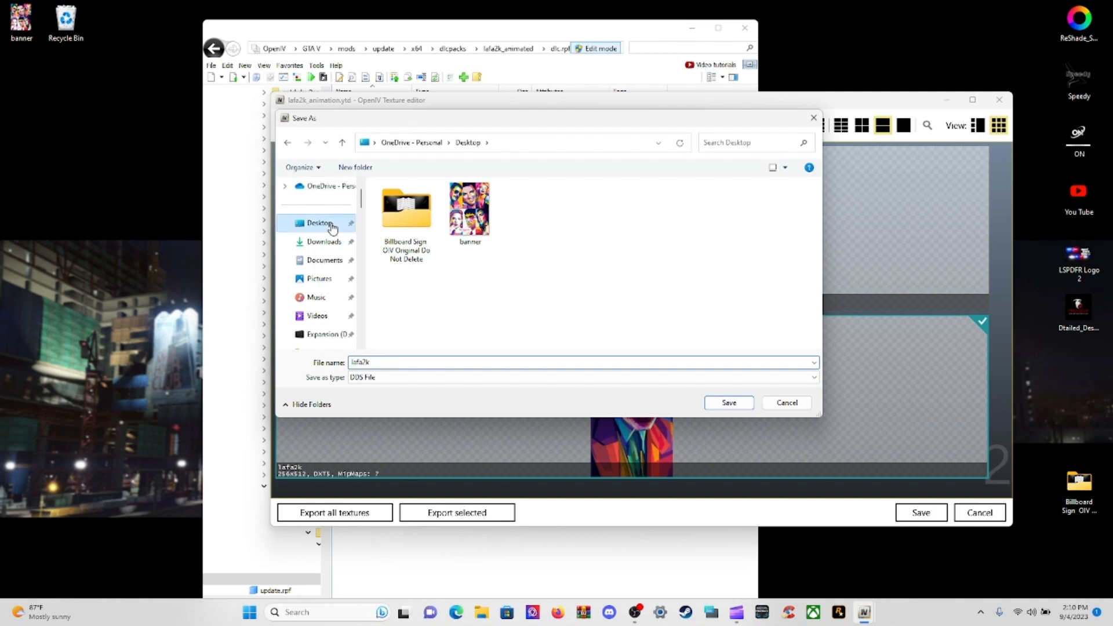
left_click(729, 403)
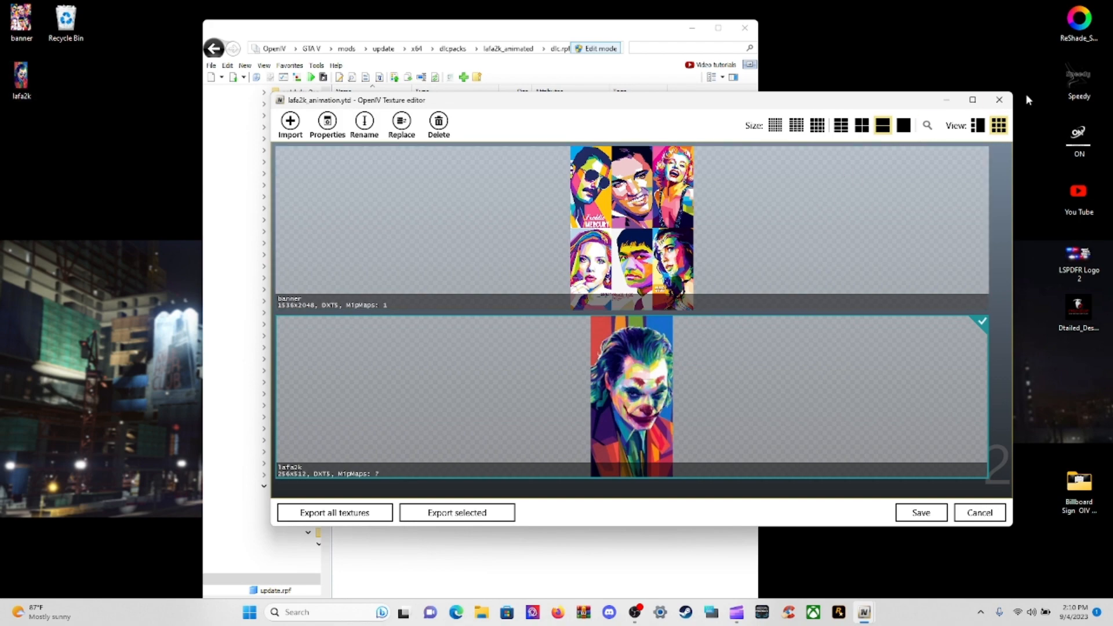
left_click(1002, 101)
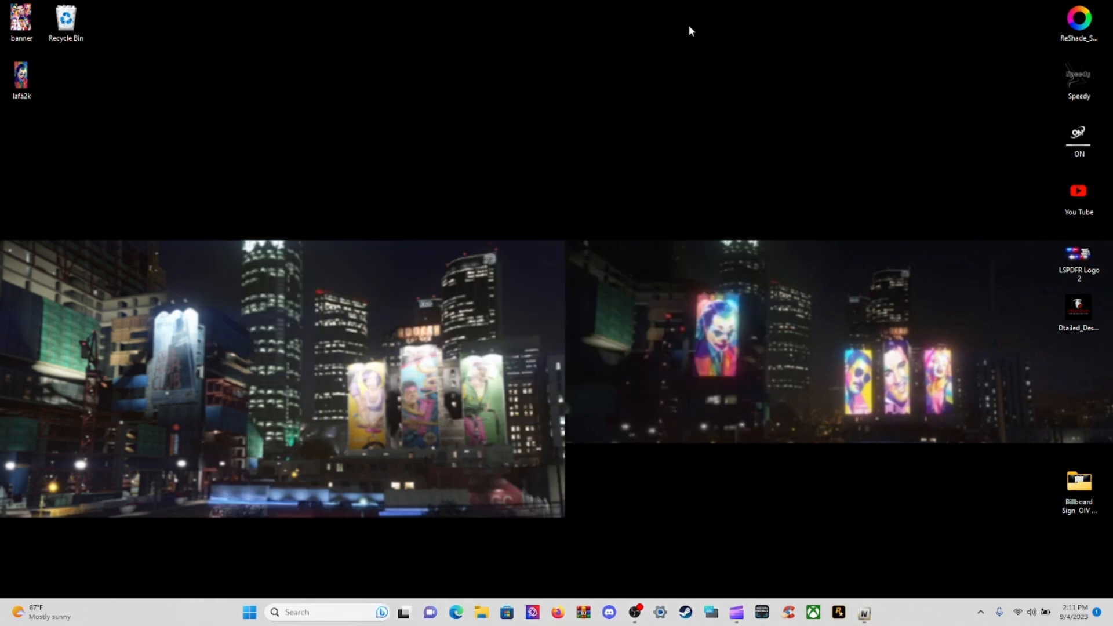
Open the exported lafa2k file from the desktop in GIMP, loading its mipmaps.
left_click(691, 29)
right_click(27, 78)
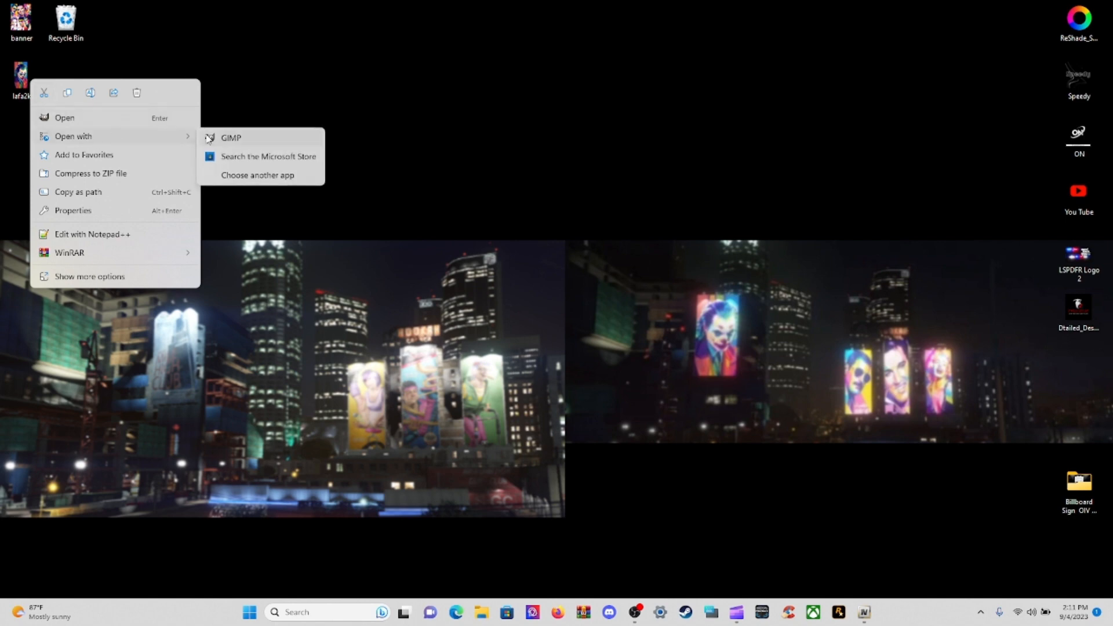
left_click(229, 139)
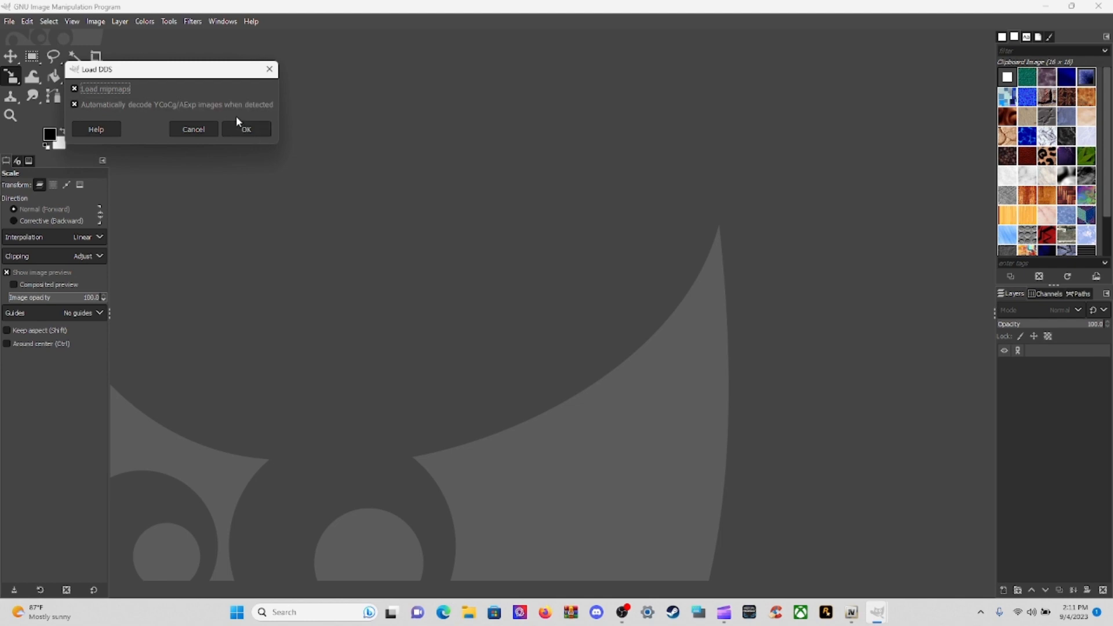
left_click(244, 136)
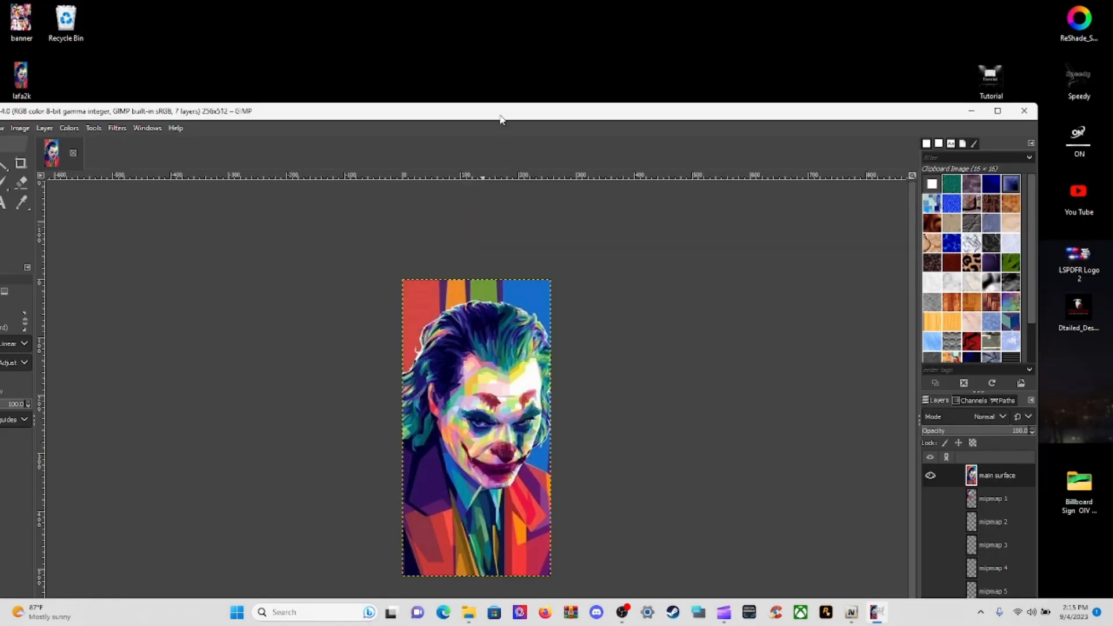
Add the Speedy image from the desktop as a new layer and shift it to the canvas's upper edge with the Scale tool.
left_click_drag(501, 116, 550, 175)
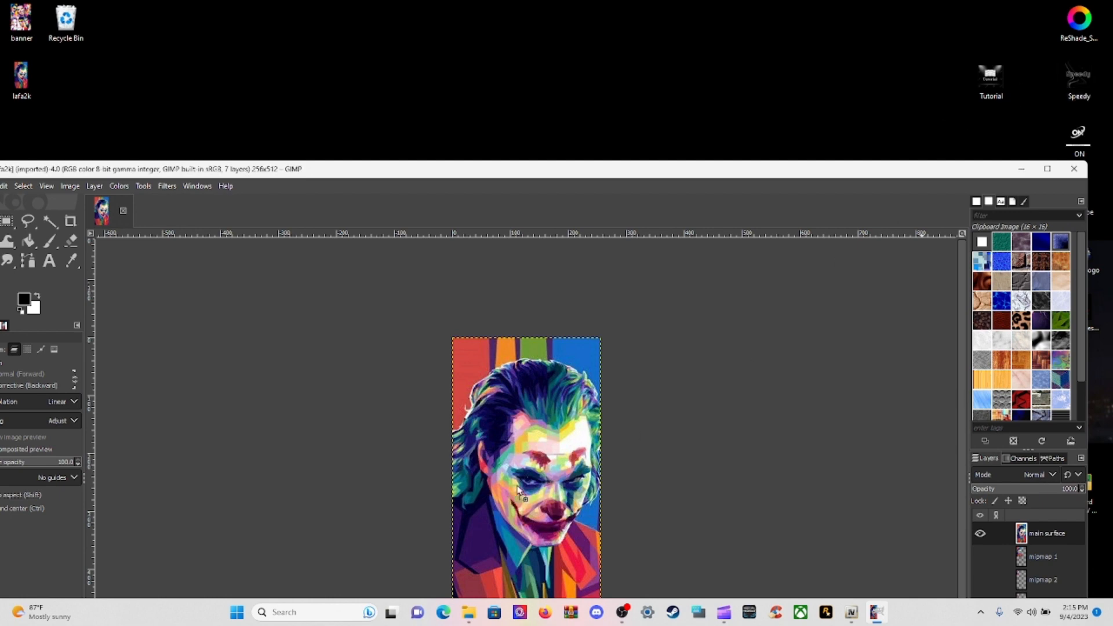
left_click_drag(518, 490, 534, 490)
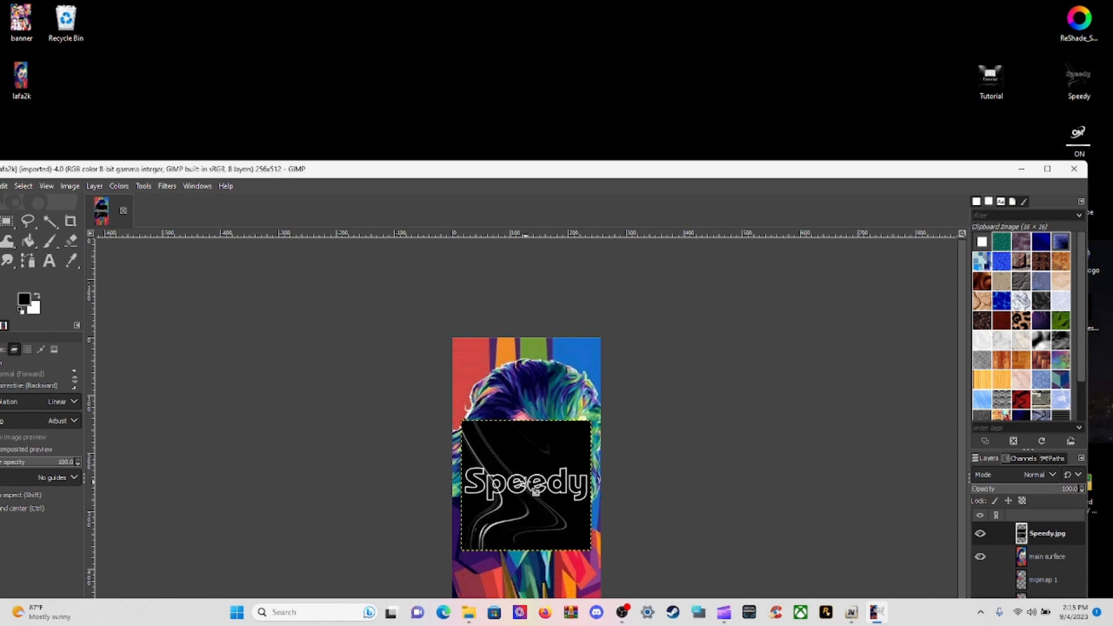
right_click(526, 486)
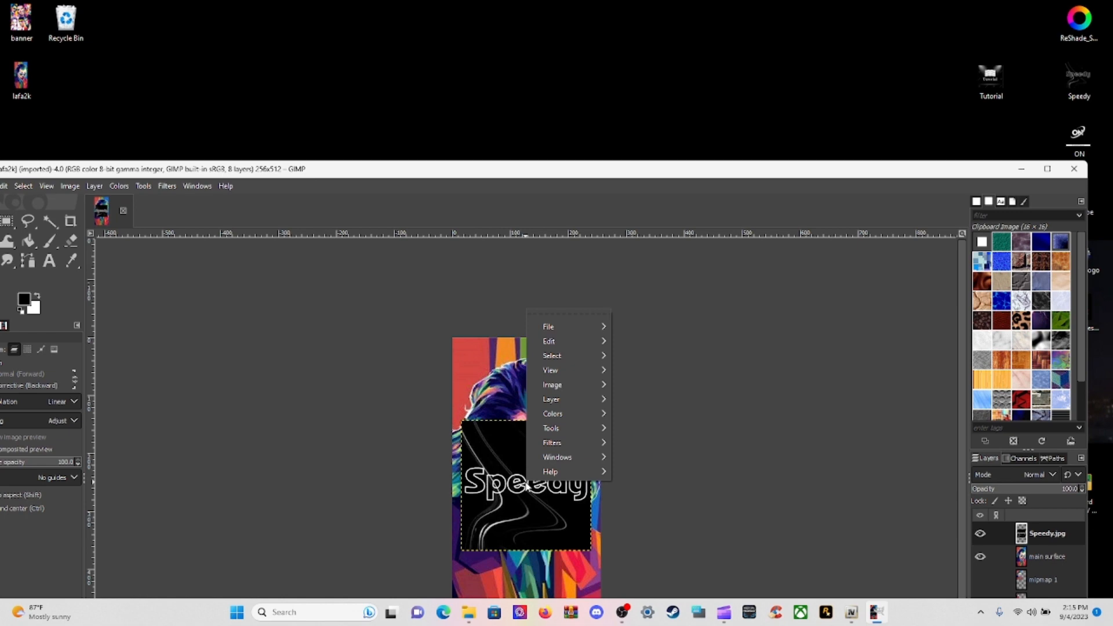
mouse_move(548, 430)
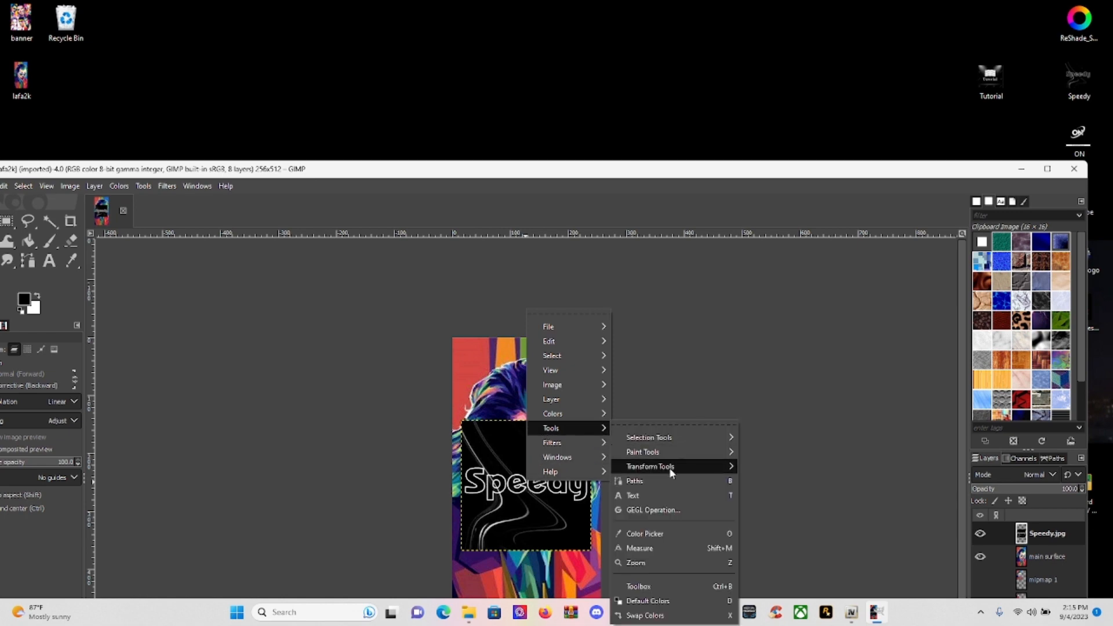
mouse_move(671, 473)
left_click(777, 502)
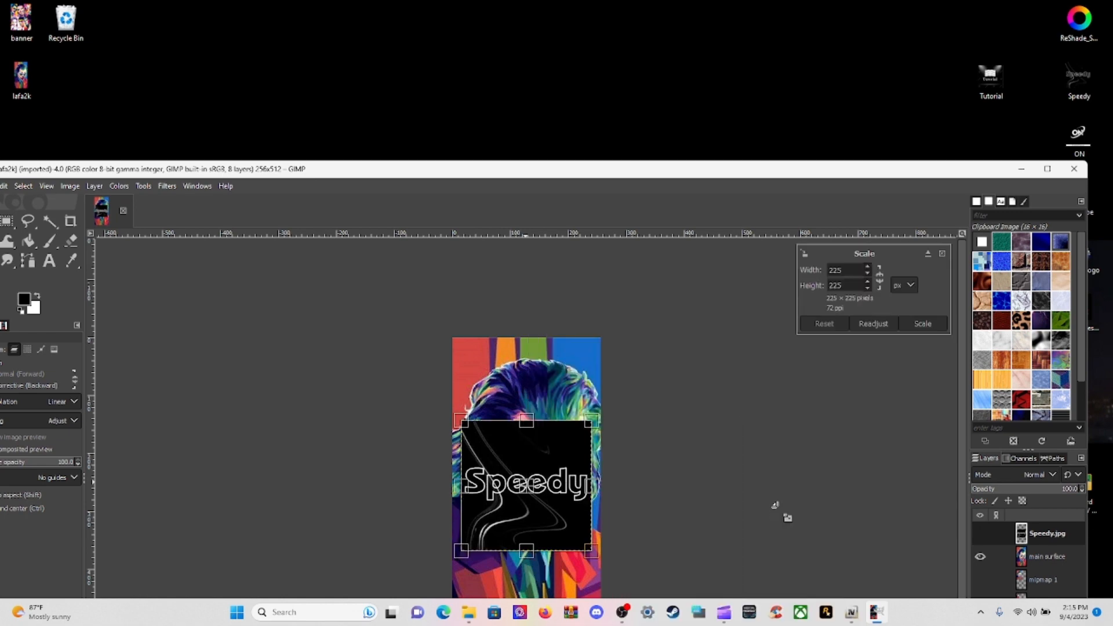
left_click_drag(529, 490, 535, 408)
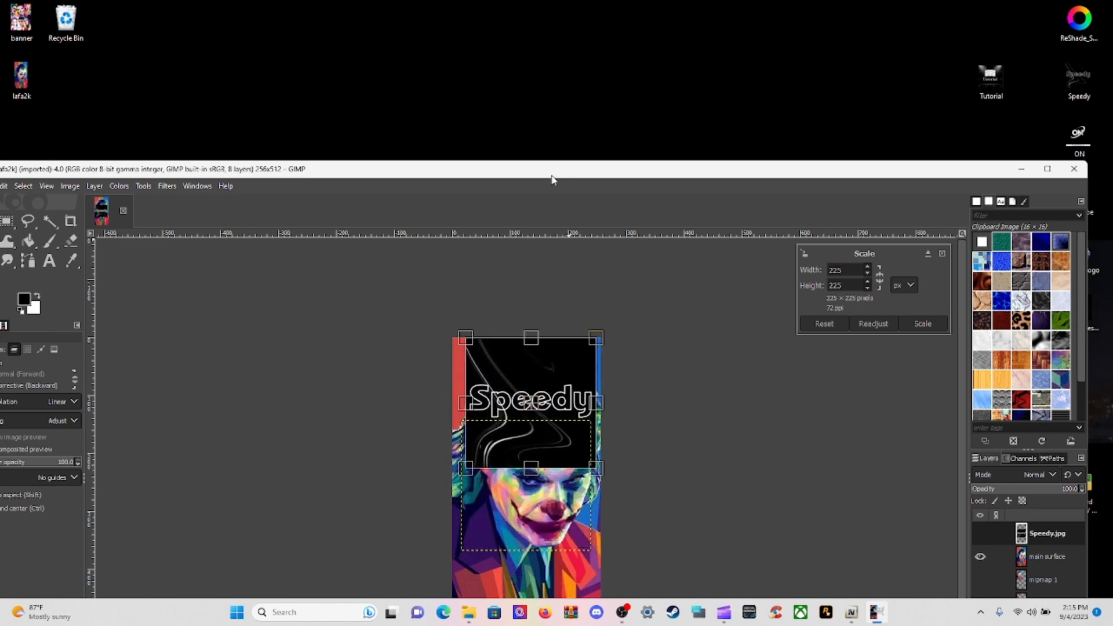
left_click_drag(551, 177, 584, 98)
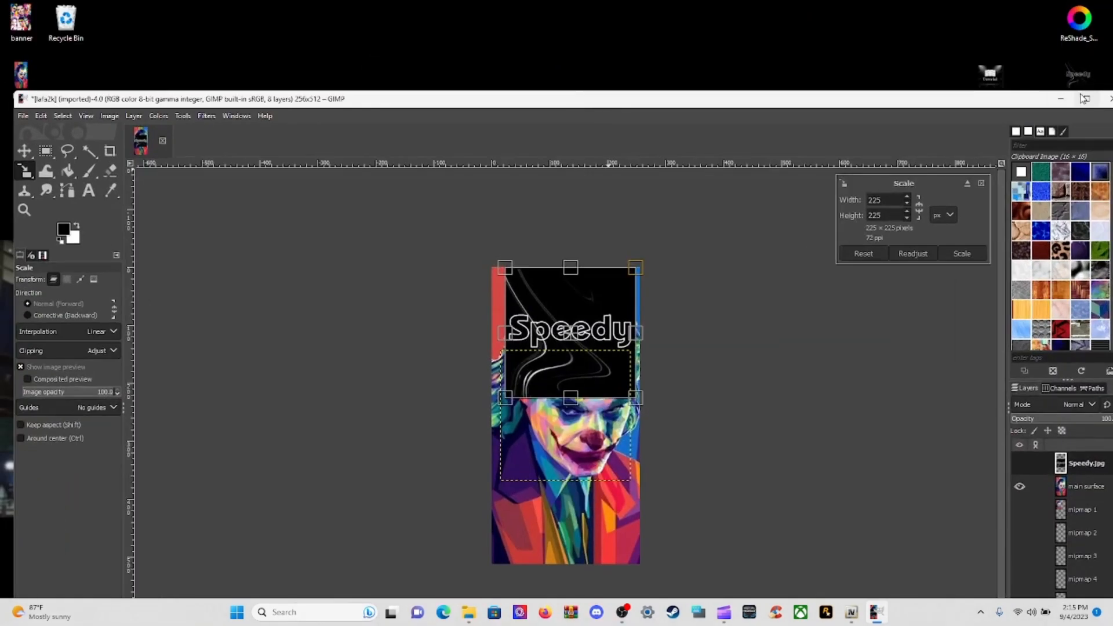
left_click(1085, 99)
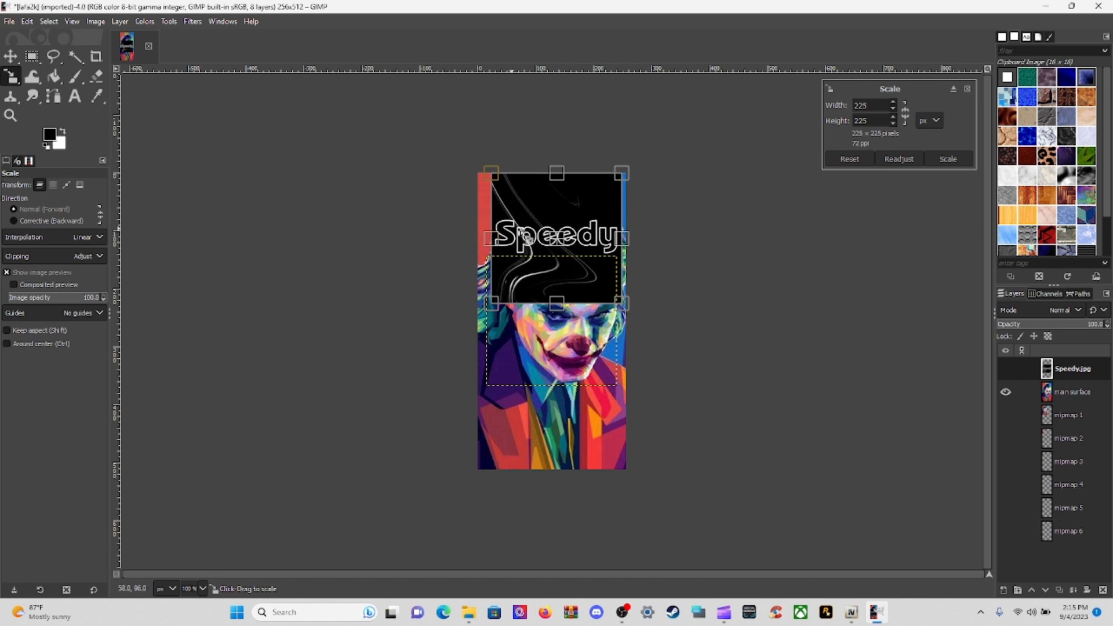
mouse_move(567, 247)
left_mouse_down()
mouse_move(549, 243)
mouse_move(563, 246)
left_mouse_up()
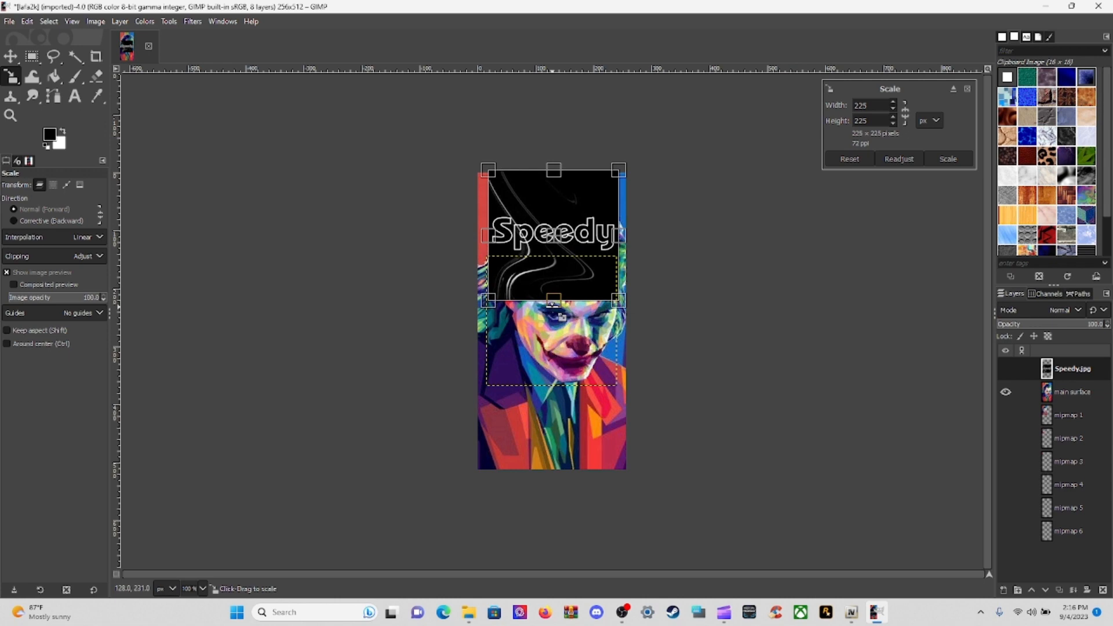
Stretch the Speedy layer over the whole canvas, to about 263 × 557 px.
left_click_drag(551, 303, 552, 563)
left_click_drag(567, 259, 548, 352)
left_click_drag(550, 296, 544, 303)
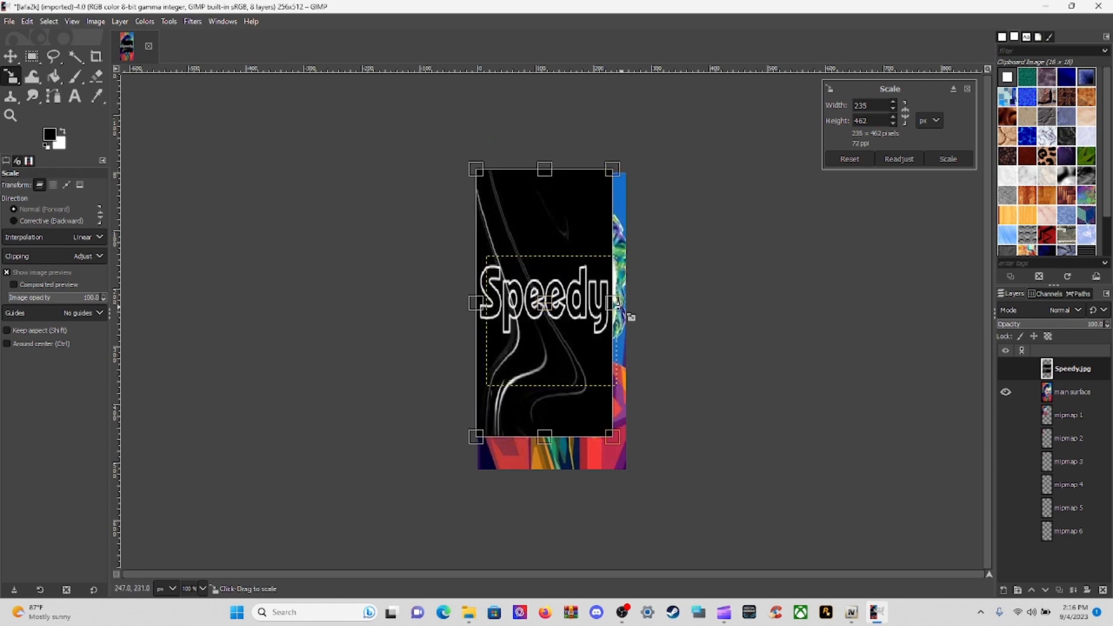
left_click_drag(618, 302, 632, 302)
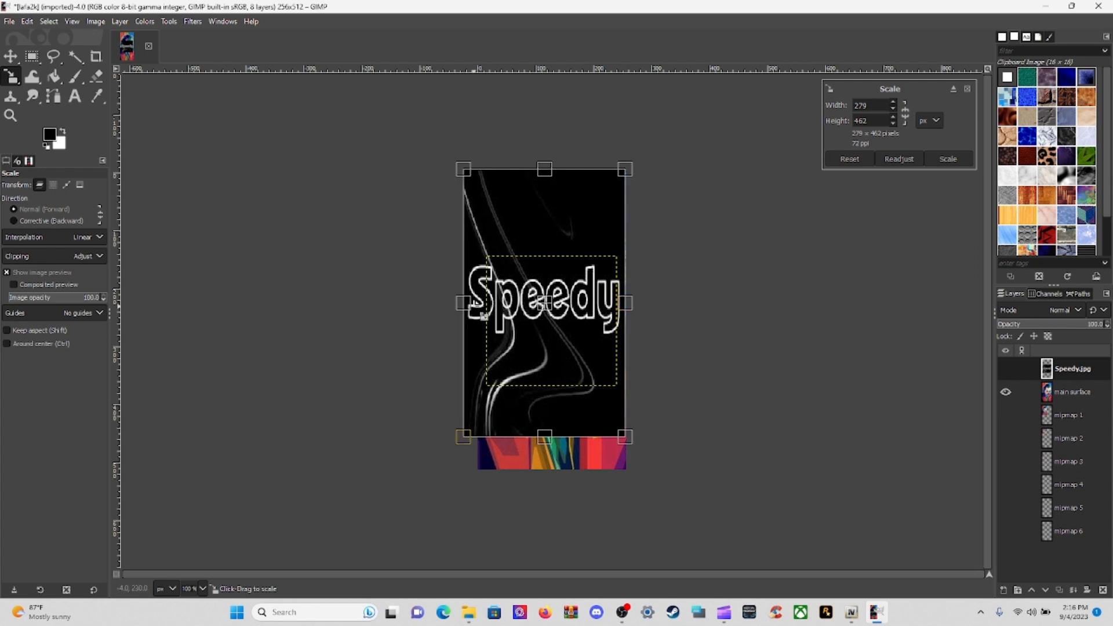
left_click_drag(476, 304, 478, 314)
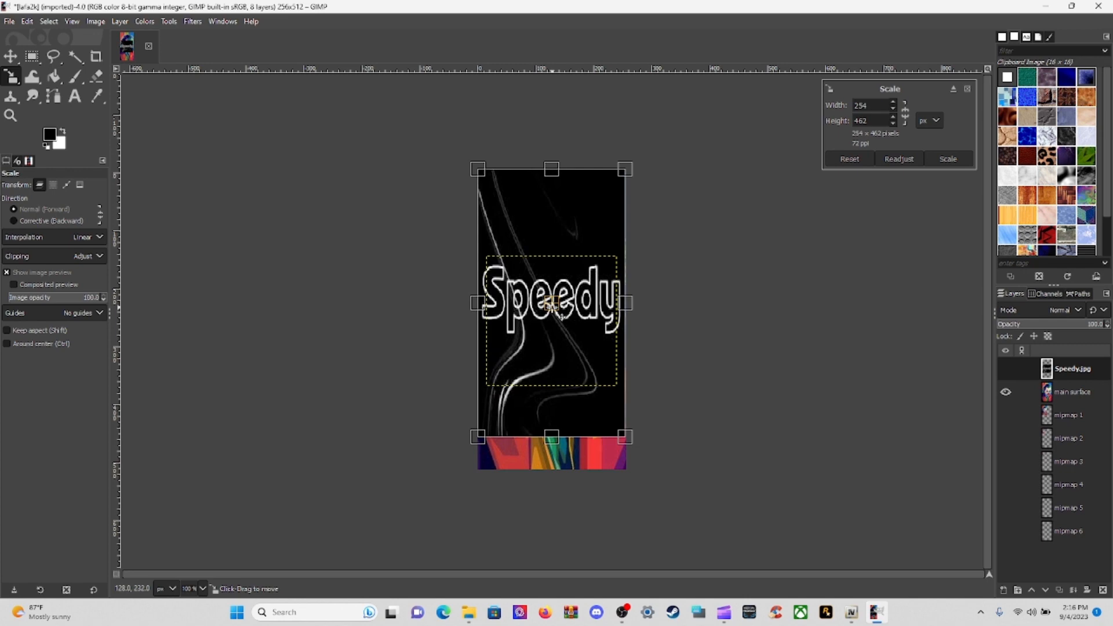
mouse_move(561, 315)
left_mouse_down()
mouse_move(557, 396)
mouse_move(562, 317)
left_mouse_up()
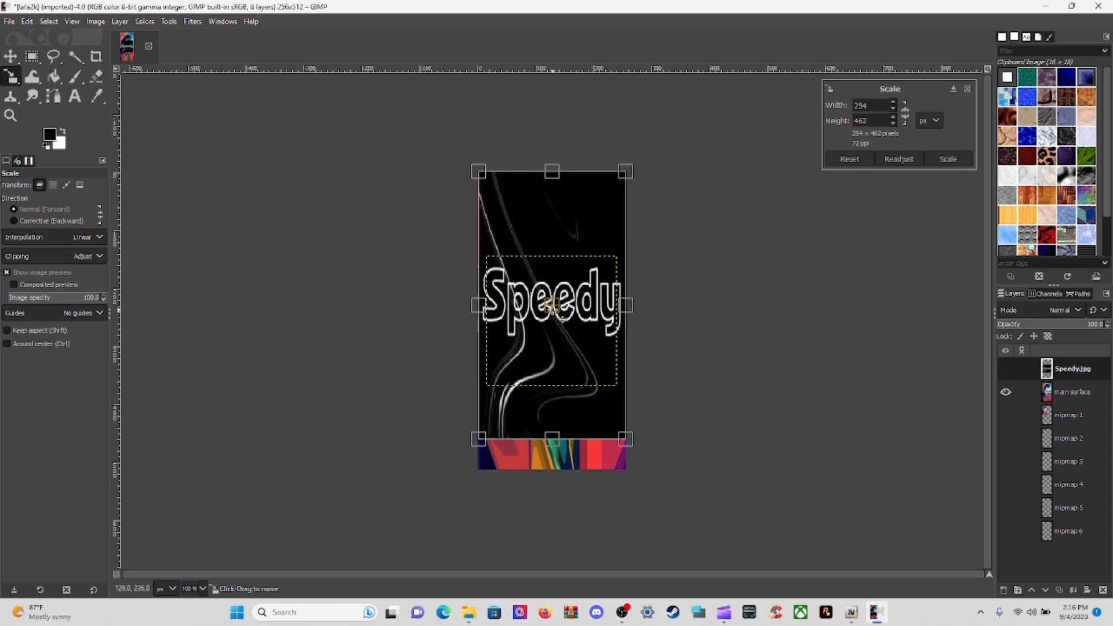
left_click_drag(554, 443, 543, 504)
mouse_move(560, 178)
left_mouse_down()
mouse_move(555, 202)
mouse_move(562, 184)
left_mouse_up()
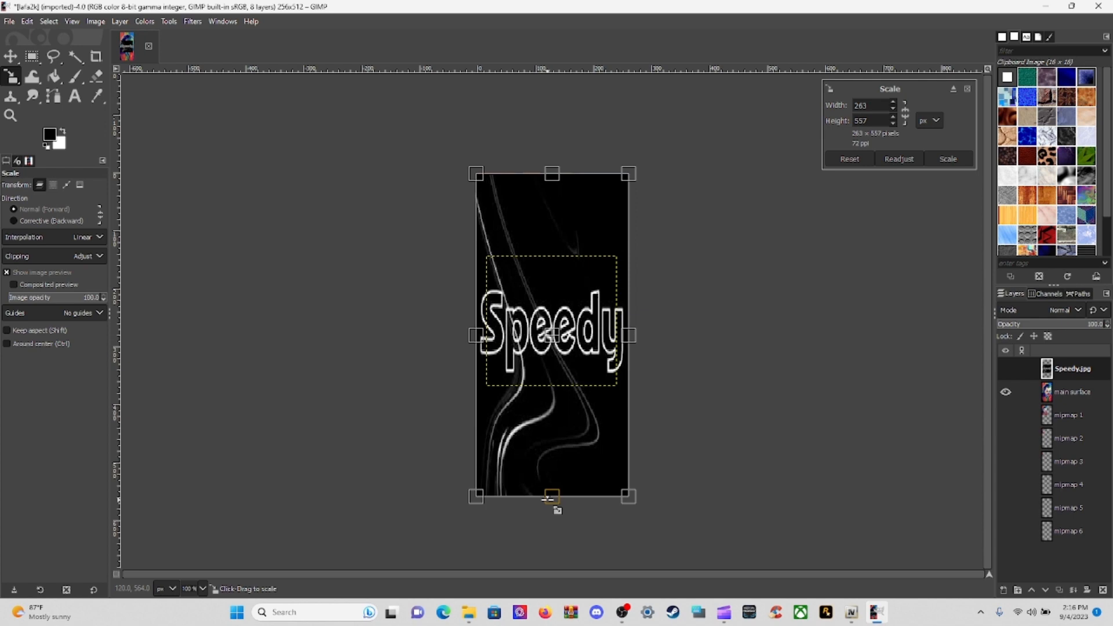
Shorten the Speedy layer to the upper half of the canvas, about 254 × 282 px, and apply the scaling.
left_click_drag(553, 497, 565, 282)
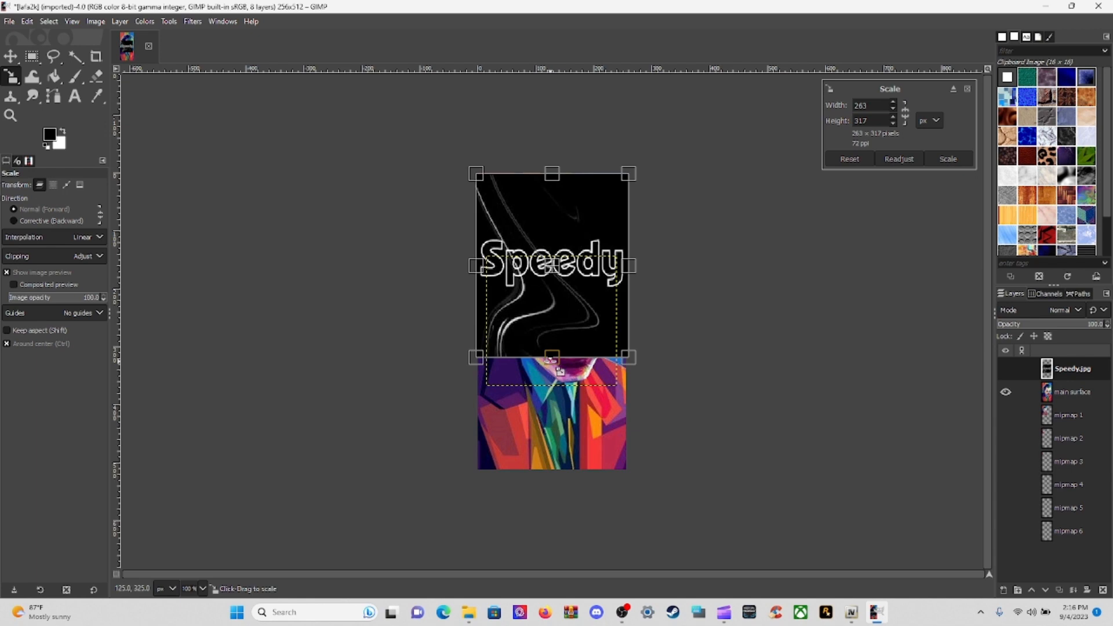
left_click_drag(556, 355, 556, 323)
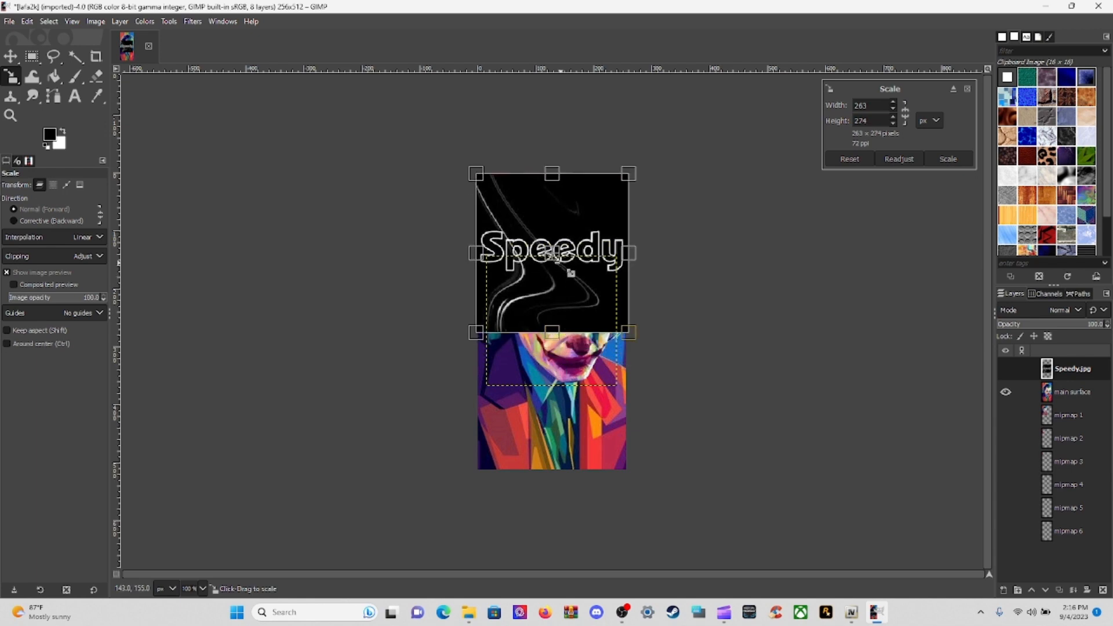
mouse_move(571, 273)
left_mouse_down()
mouse_move(557, 277)
mouse_move(558, 260)
left_mouse_up()
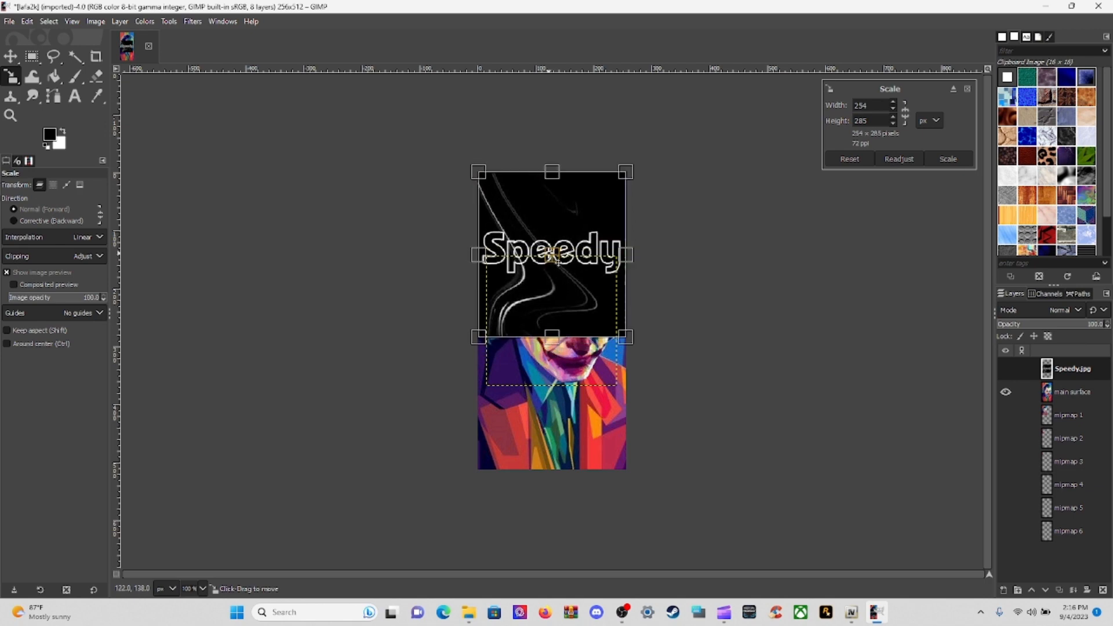
left_click_drag(567, 345, 552, 337)
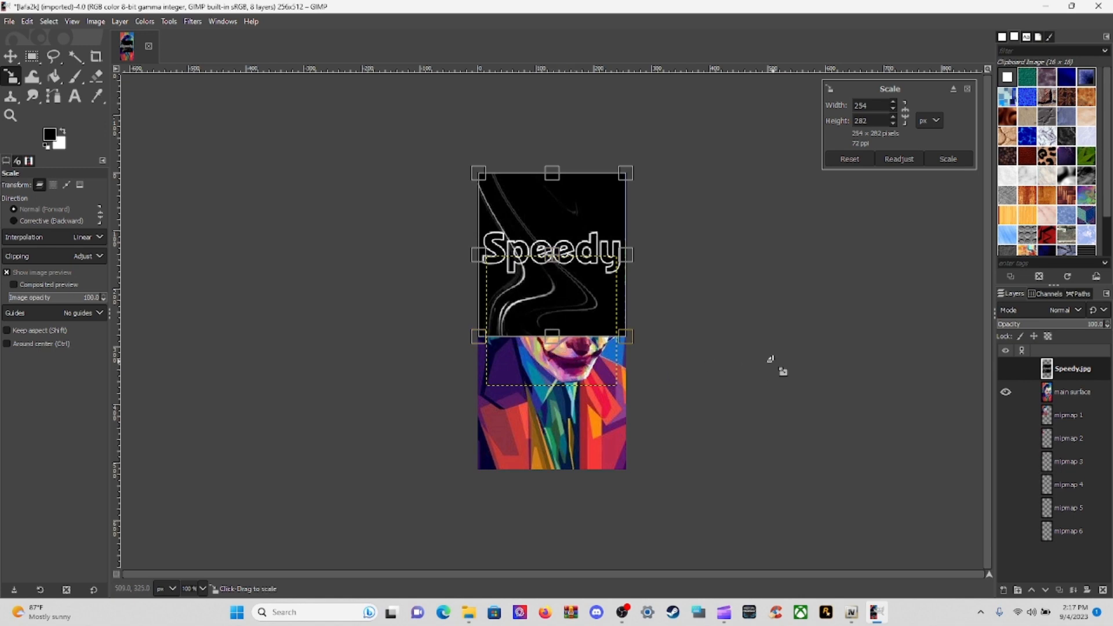
left_click(960, 162)
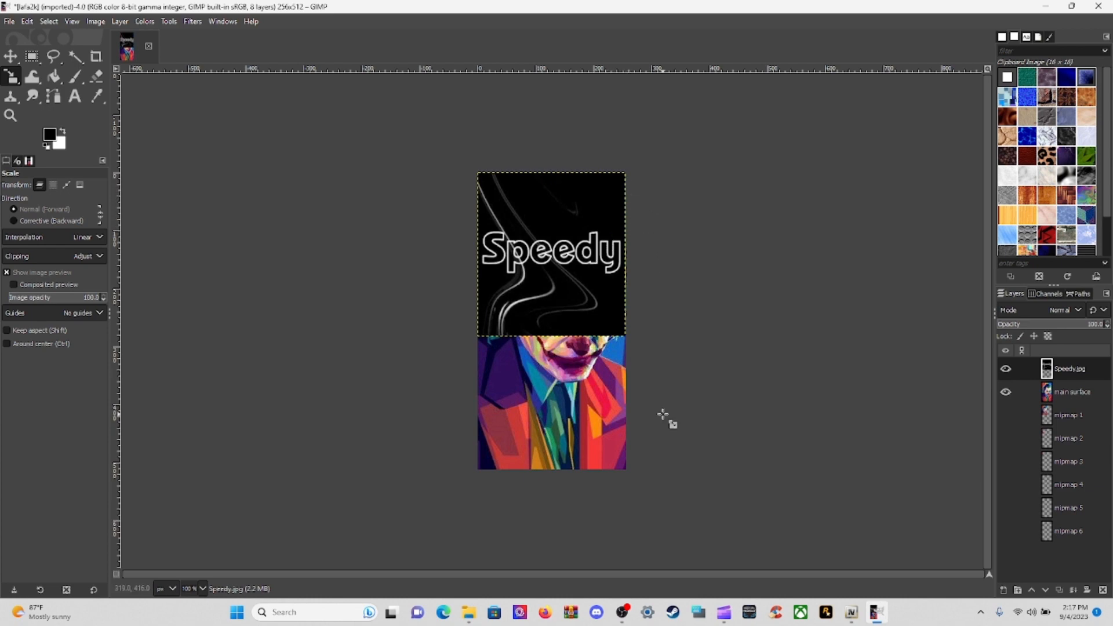
Widen the Speedy layer slightly past the canvas's right edge, to about 263 px, and apply the scaling.
left_click(562, 249)
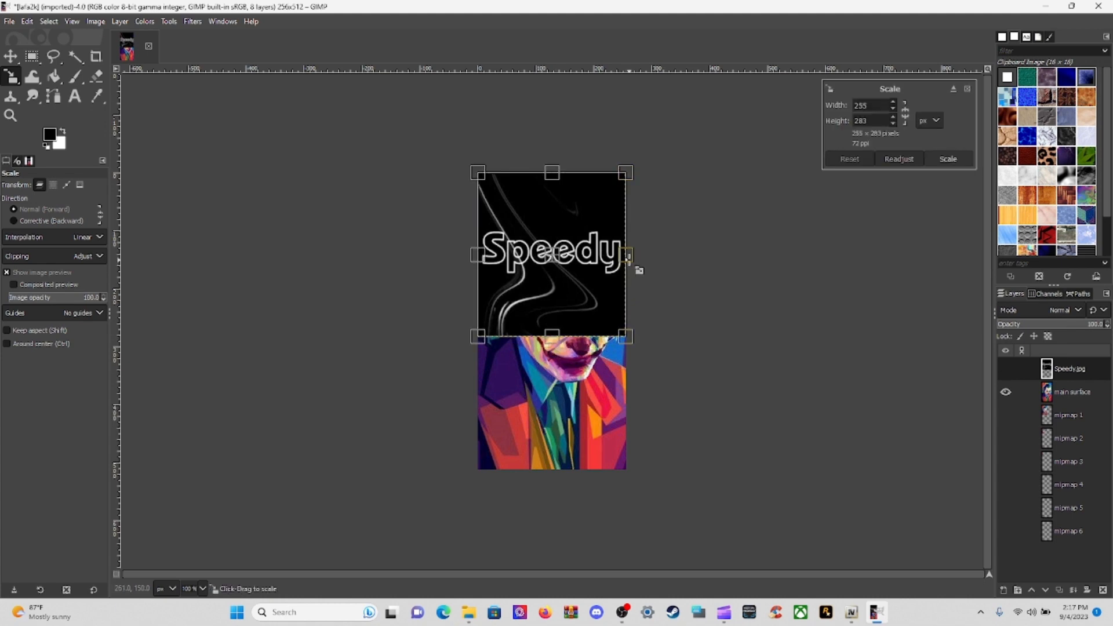
left_click_drag(628, 257, 633, 258)
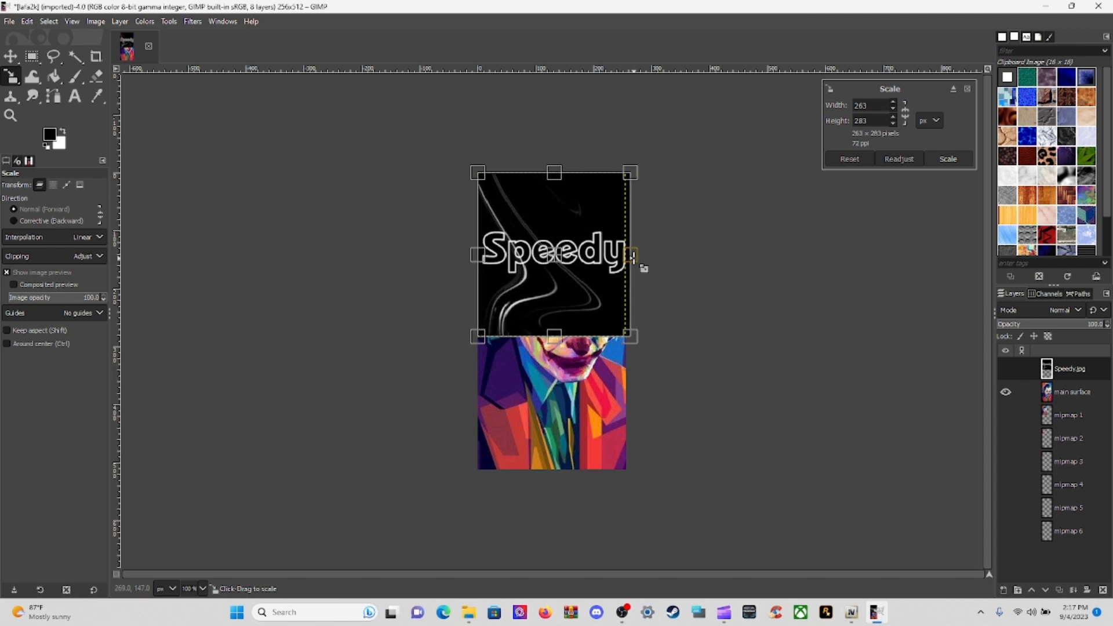
left_click(947, 160)
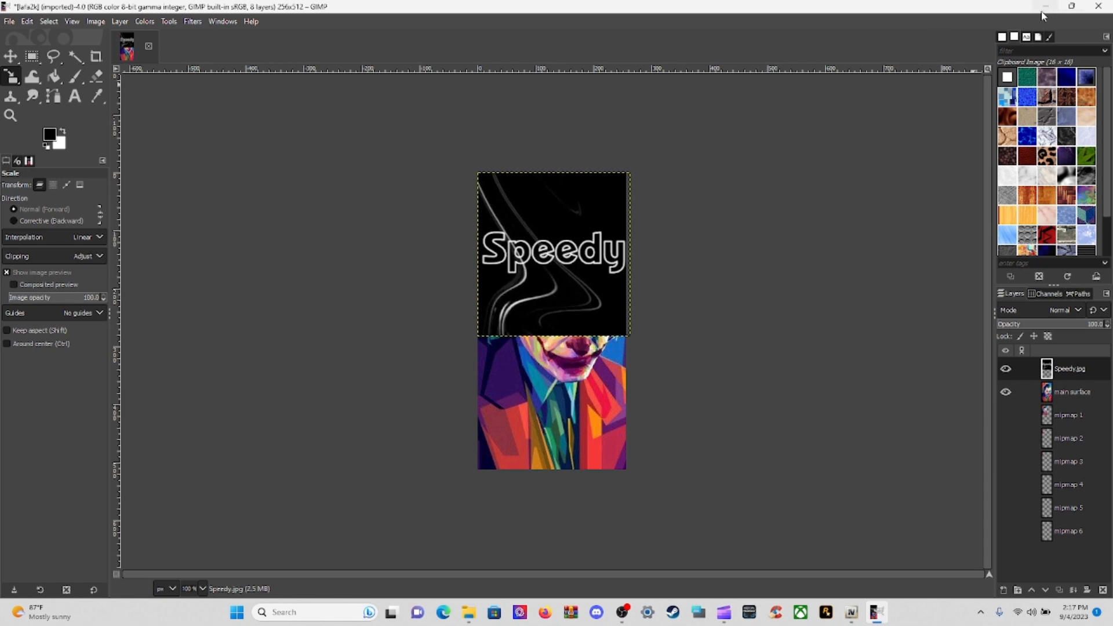
Add the Tutorial image from the desktop as a new layer above Speedy in the maximized GIMP window.
left_click_drag(985, 8, 989, 150)
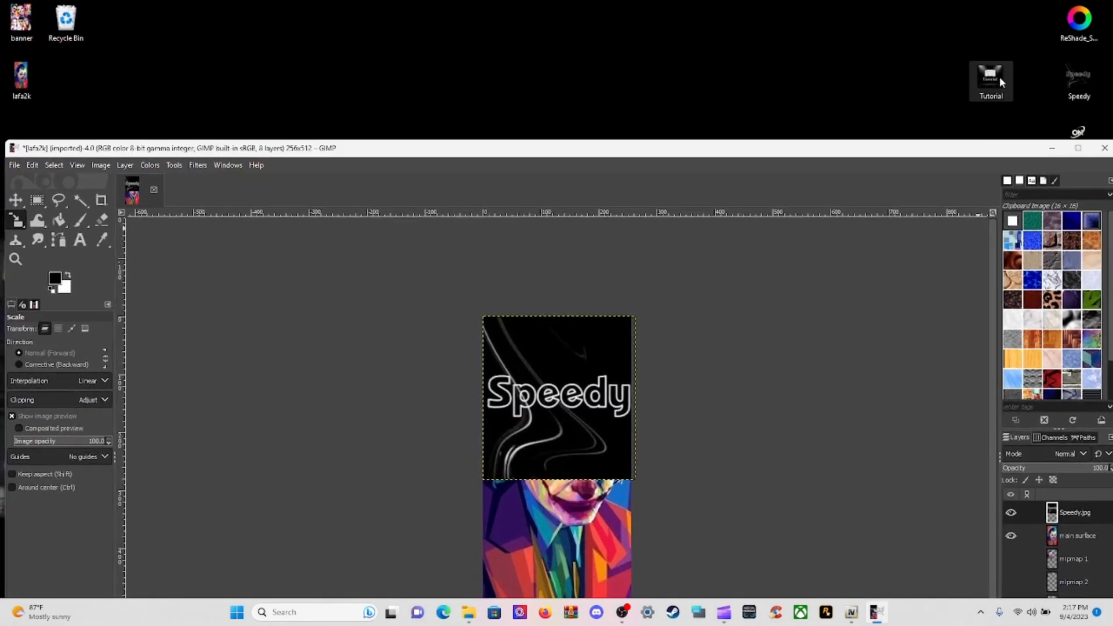
left_click_drag(990, 81, 599, 589)
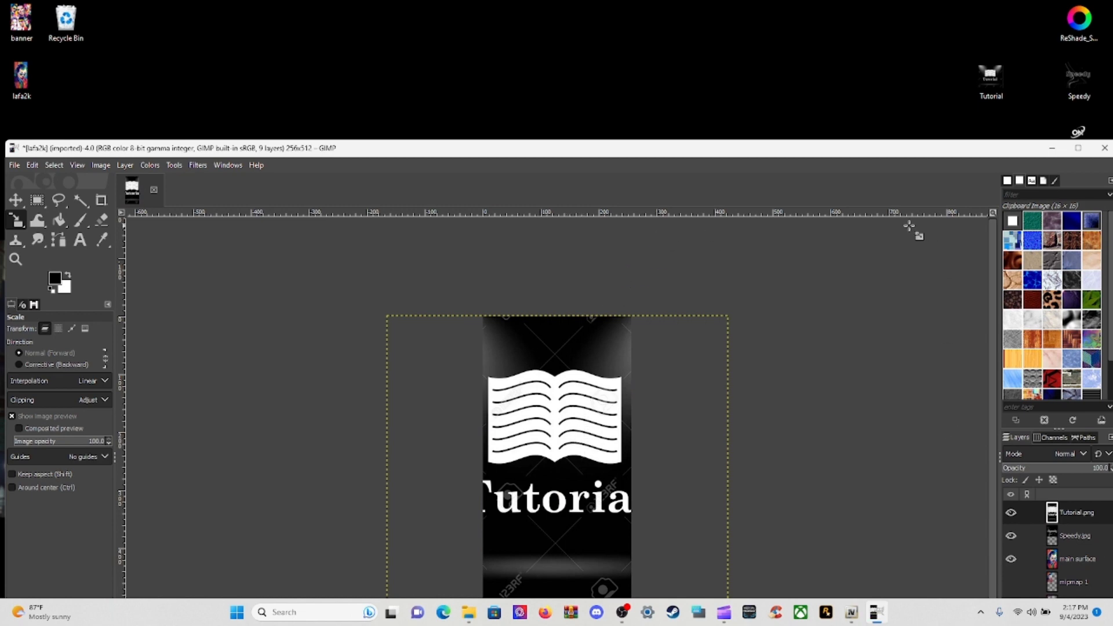
left_click(1076, 148)
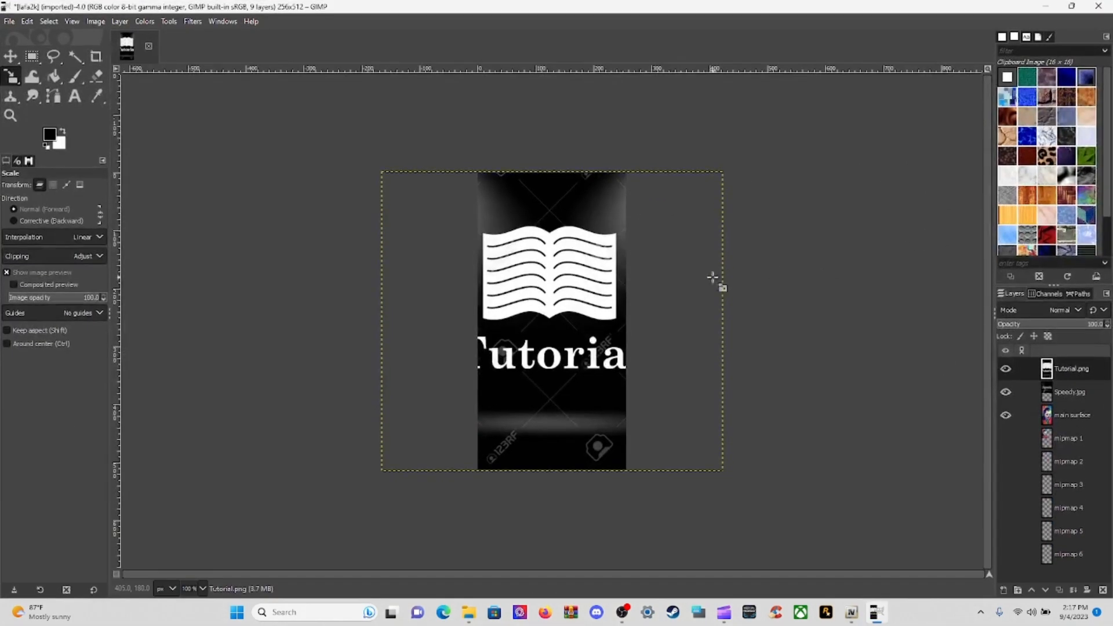
Try to scale the Tutorial layer to about 260 × 241 px over the lower half of the canvas.
left_click(566, 329)
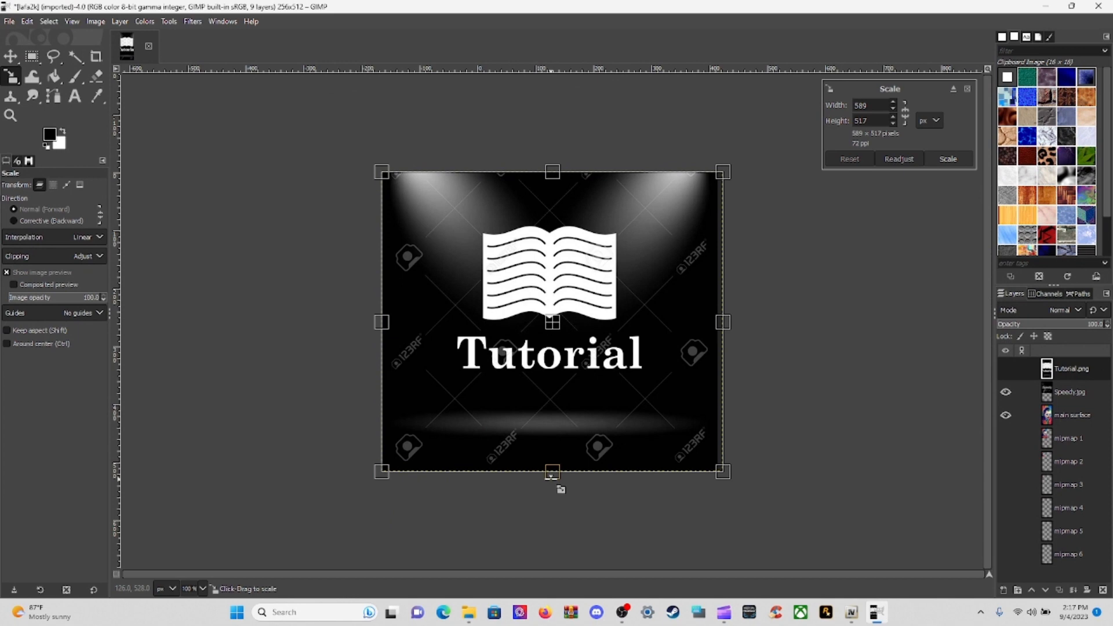
left_click_drag(559, 486, 580, 335)
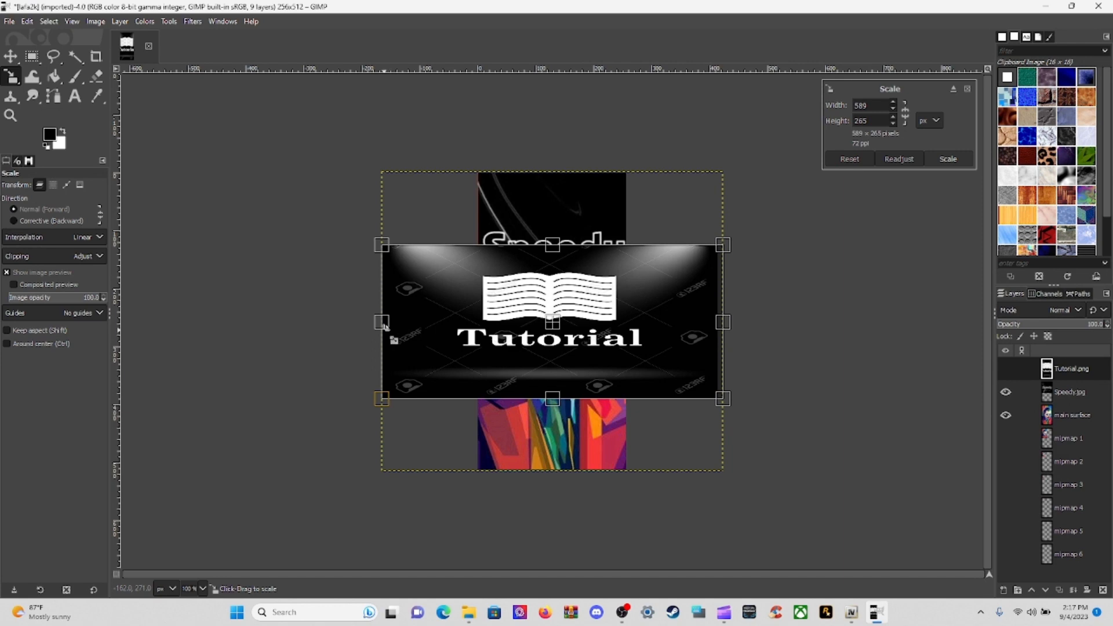
left_click_drag(384, 327, 531, 437)
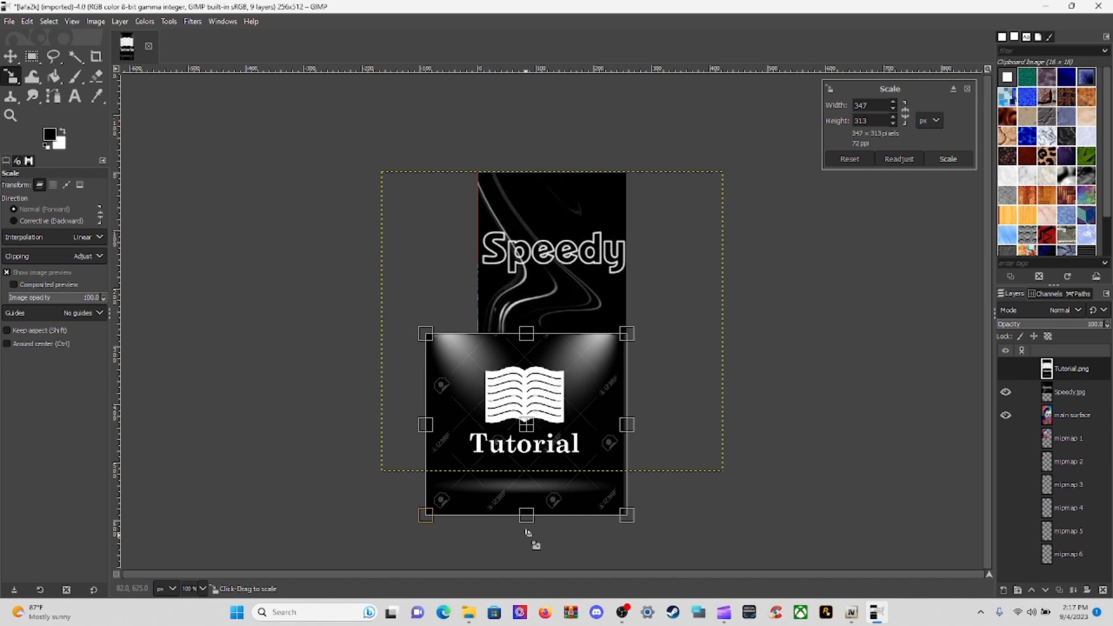
left_click_drag(529, 524, 536, 481)
left_click_drag(427, 400, 474, 426)
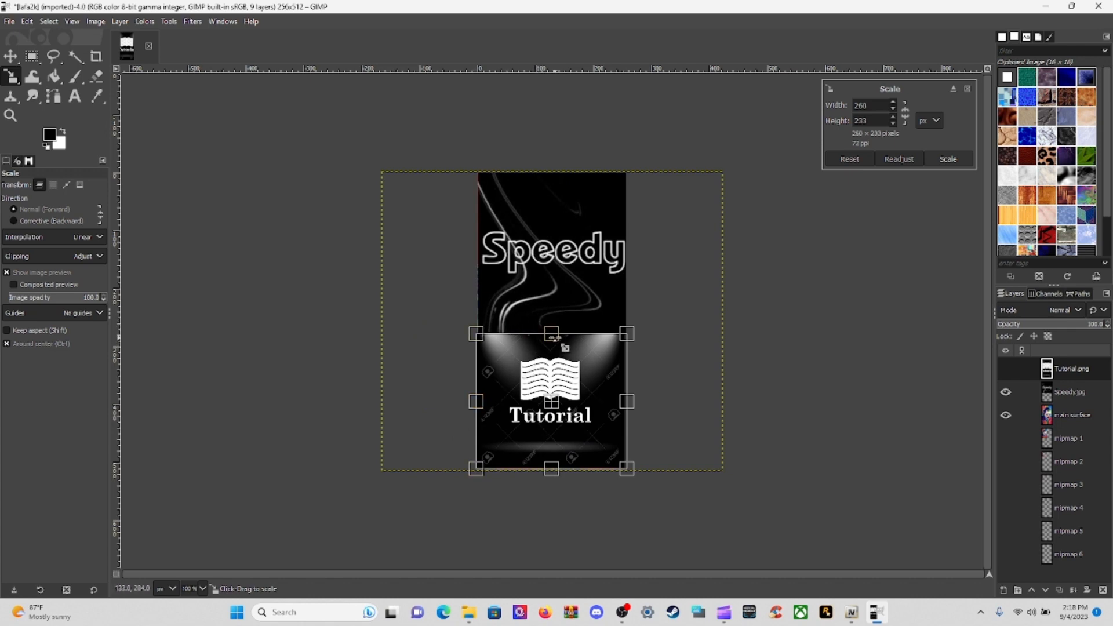
left_click_drag(554, 336, 550, 350)
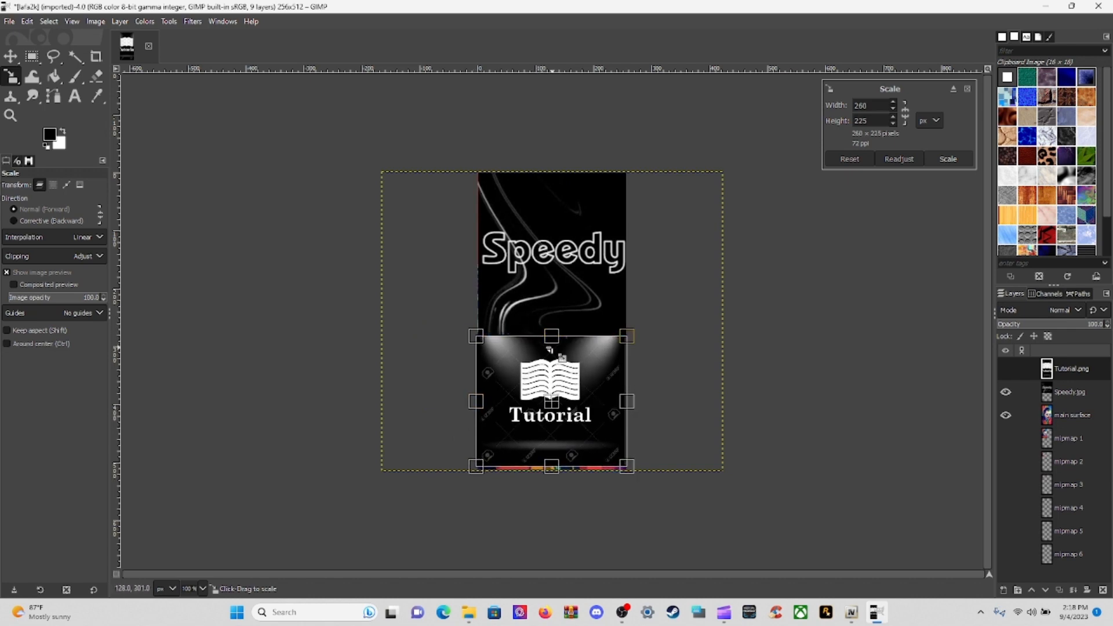
left_click_drag(551, 468, 555, 479)
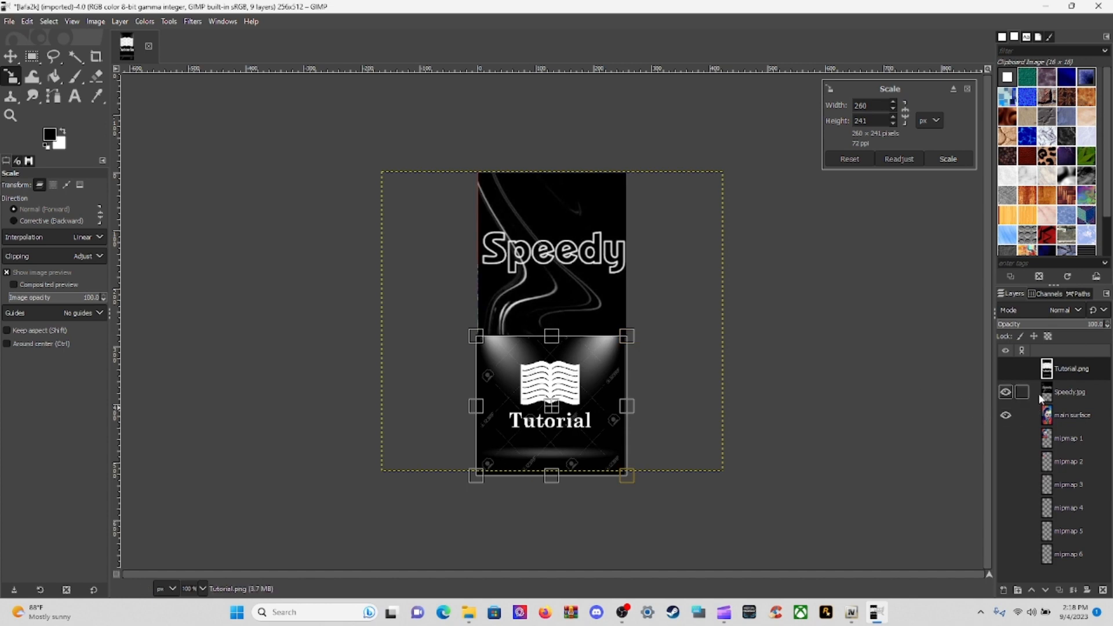
Try to widen the Speedy layer slightly past the canvas's left edge, to about 273 × 283 px.
left_click(1071, 392)
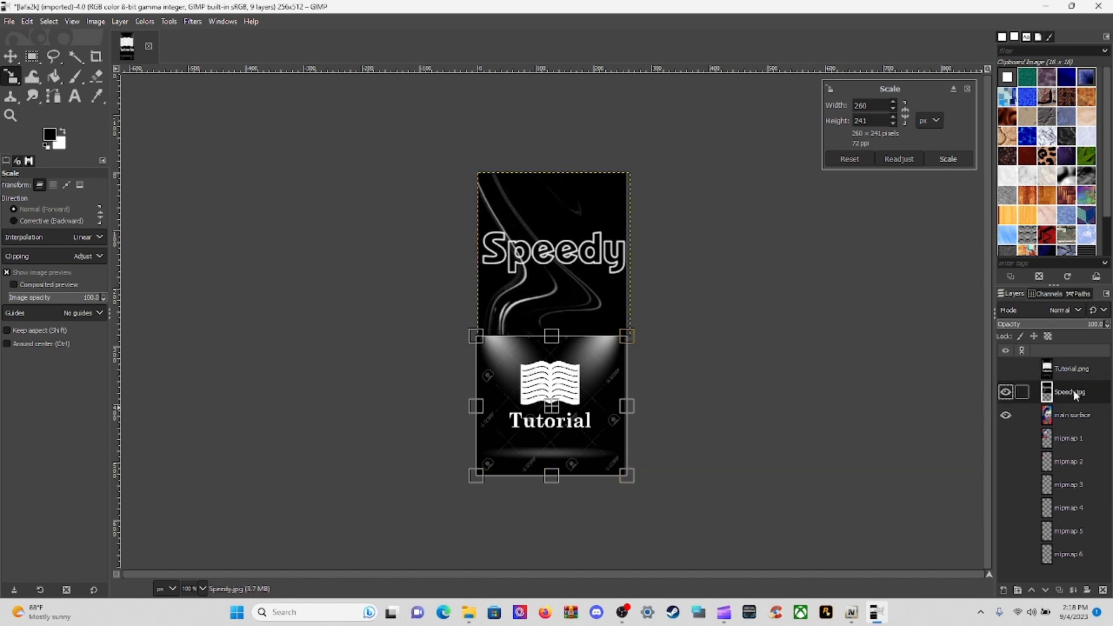
left_click(509, 246)
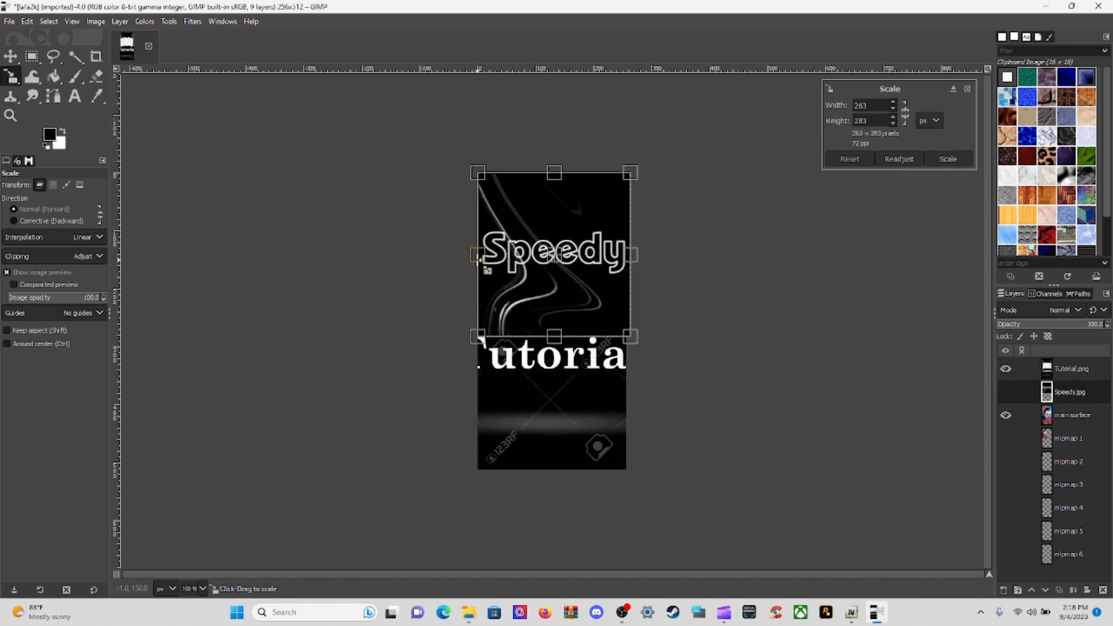
left_click_drag(475, 259, 471, 265)
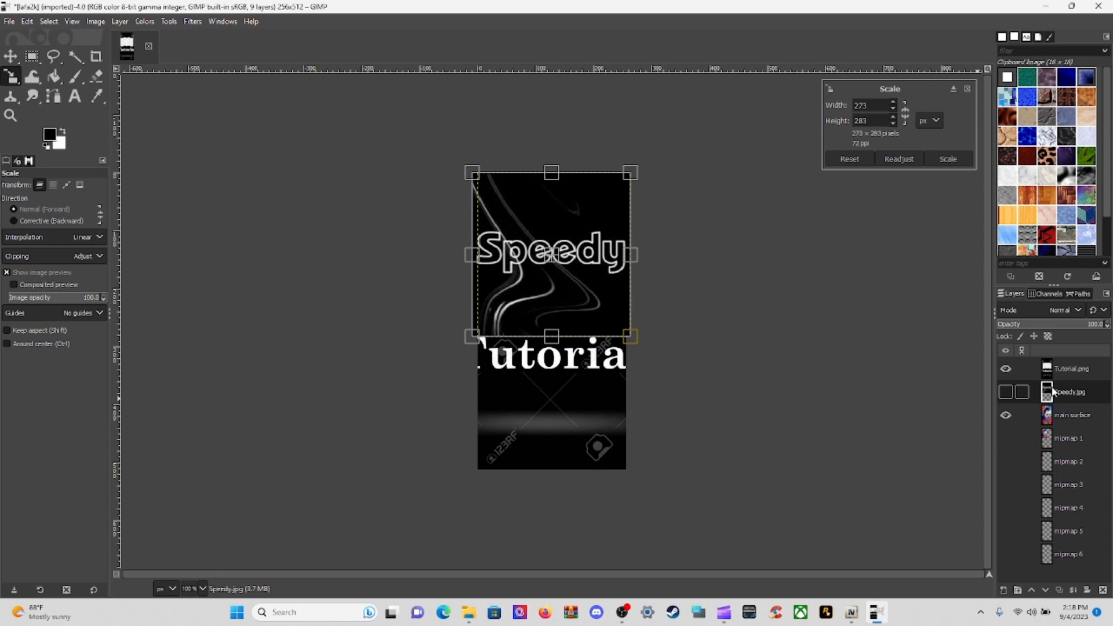
Try to shrink the Tutorial layer to about 286 × 233 px and place it below the Speedy artwork.
left_click(1078, 369)
left_click(551, 422)
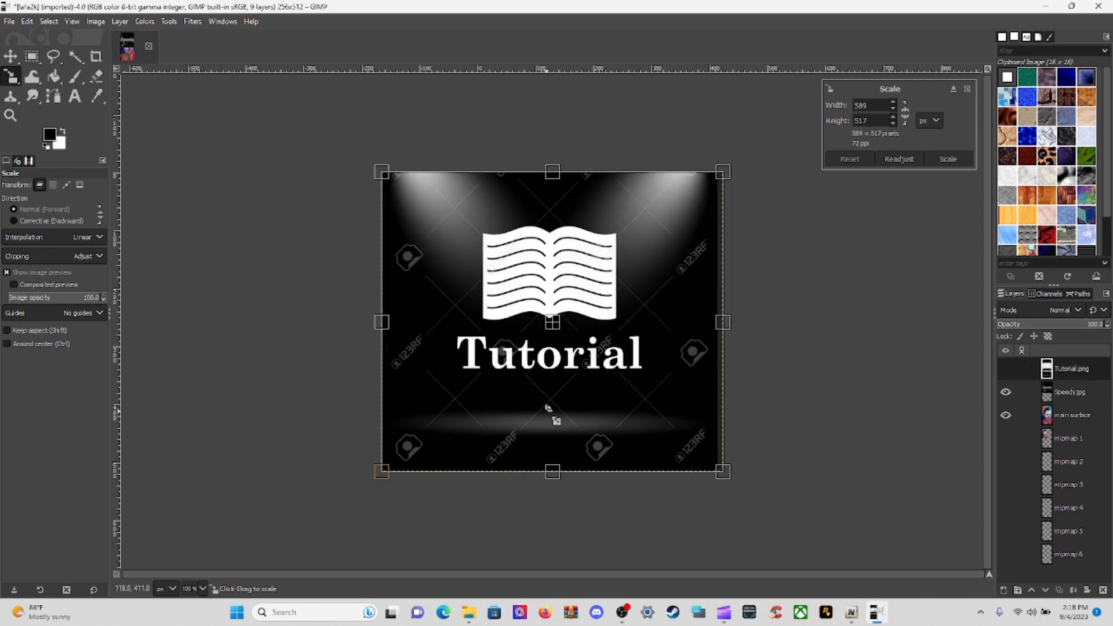
left_click_drag(559, 486, 547, 319)
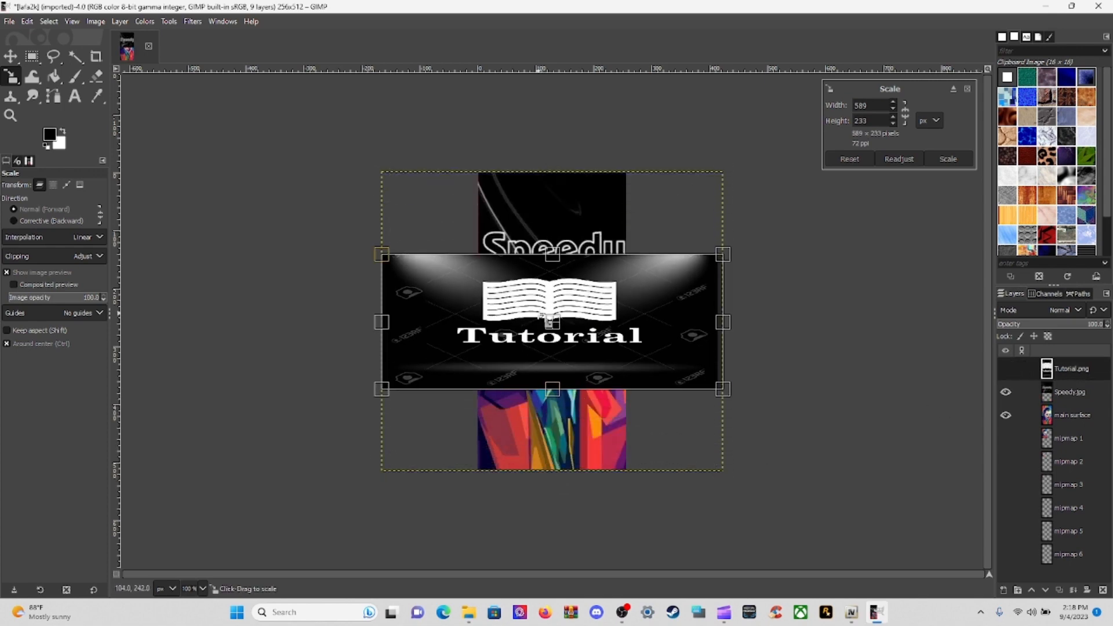
left_click_drag(382, 323, 603, 355)
left_click_drag(659, 321, 642, 402)
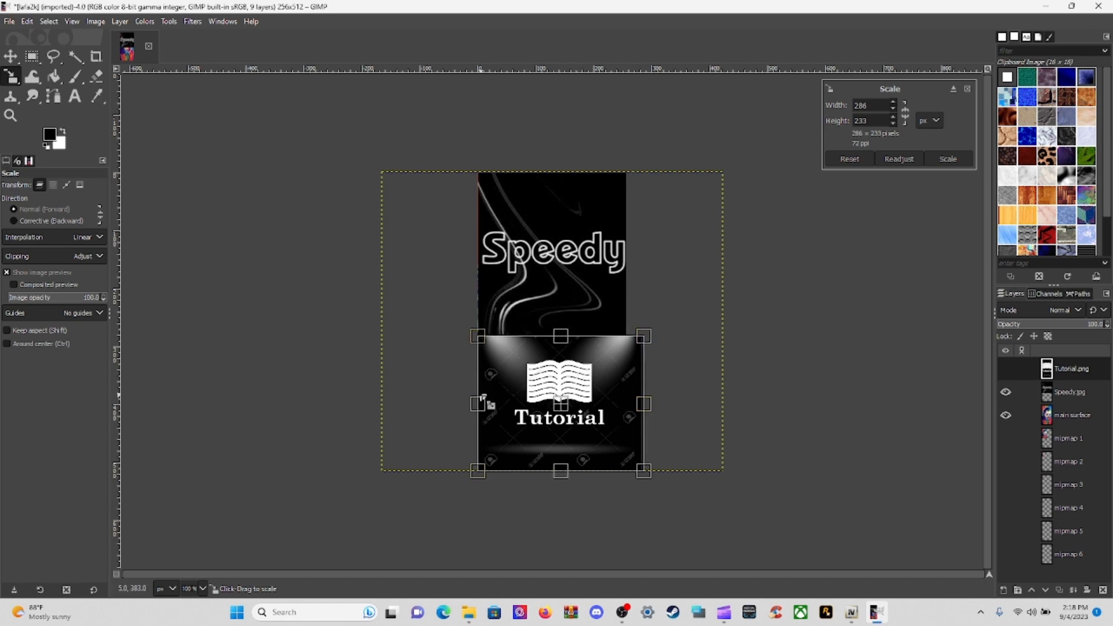
left_click_drag(570, 413, 557, 411)
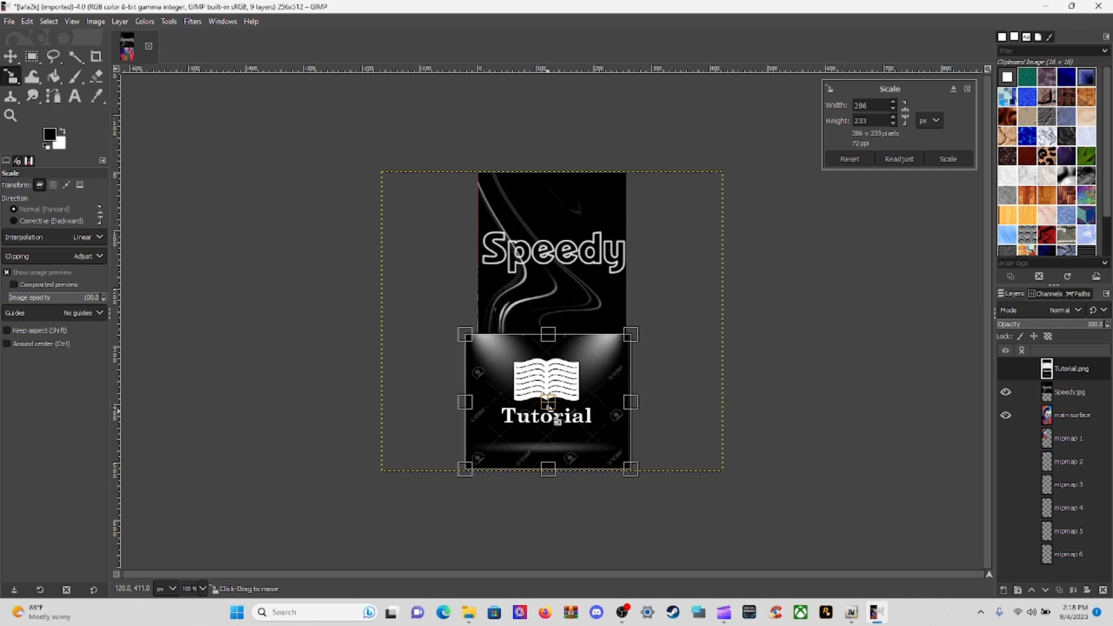
Try to refine the Tutorial layer's fit in the lower half of the canvas, to about 268 × 233 px.
left_click_drag(555, 470, 553, 451)
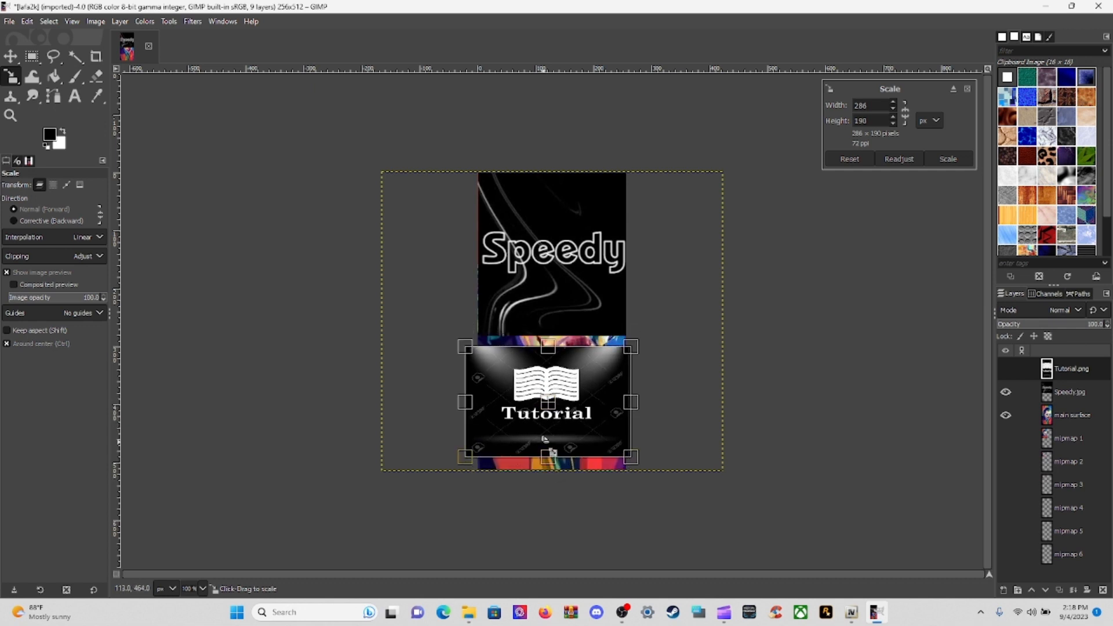
left_click_drag(470, 406, 499, 404)
left_click_drag(547, 346, 549, 325)
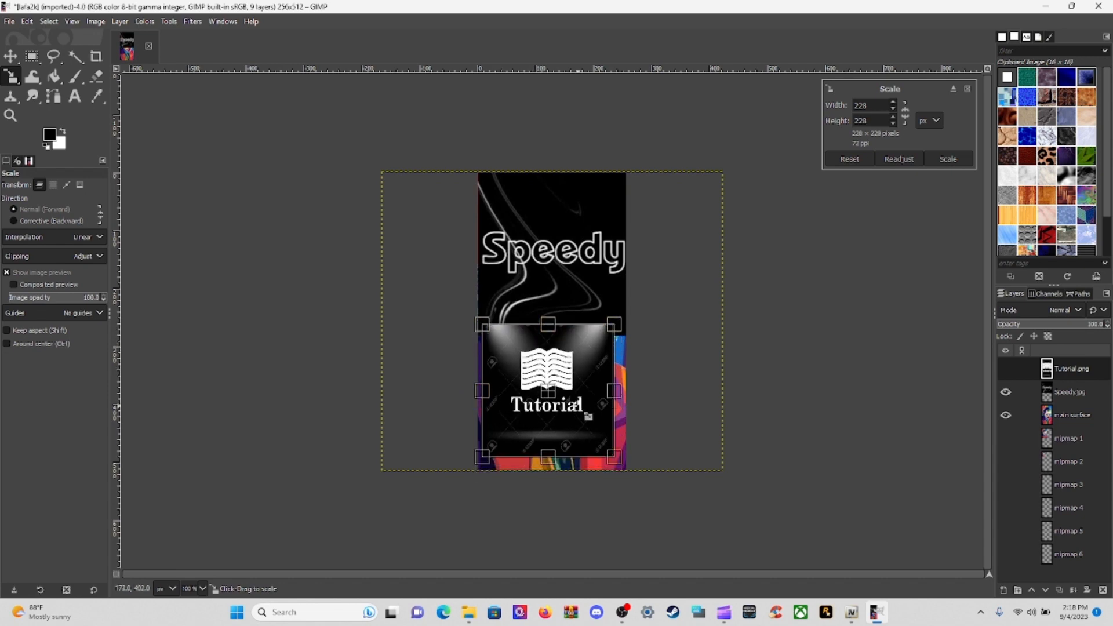
left_click_drag(615, 459, 626, 488)
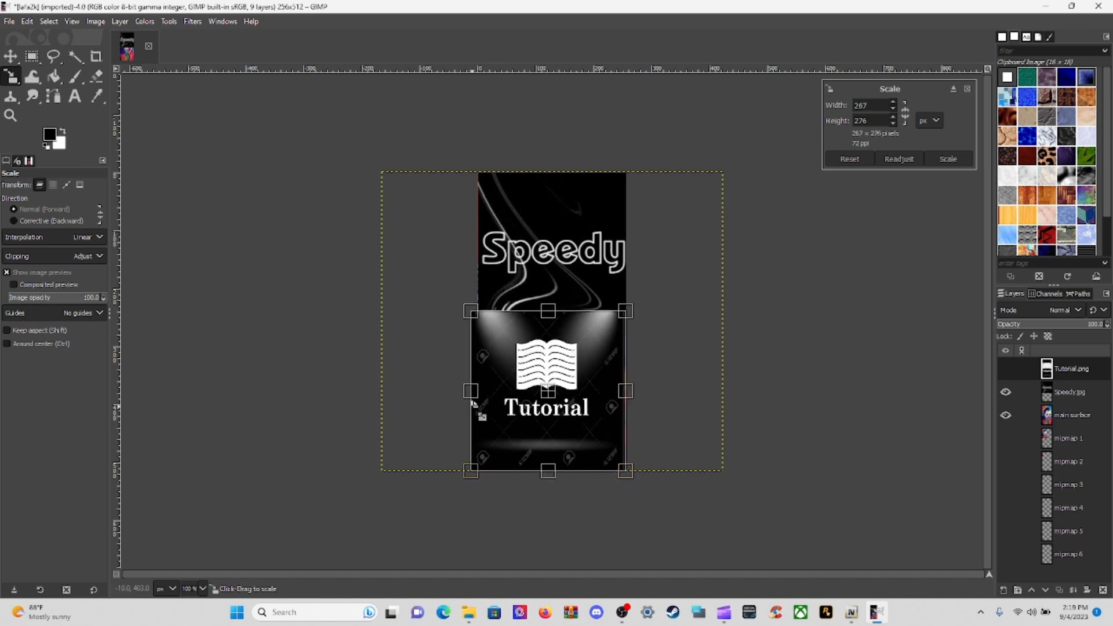
left_click_drag(467, 396, 523, 362)
left_click_drag(548, 312, 554, 363)
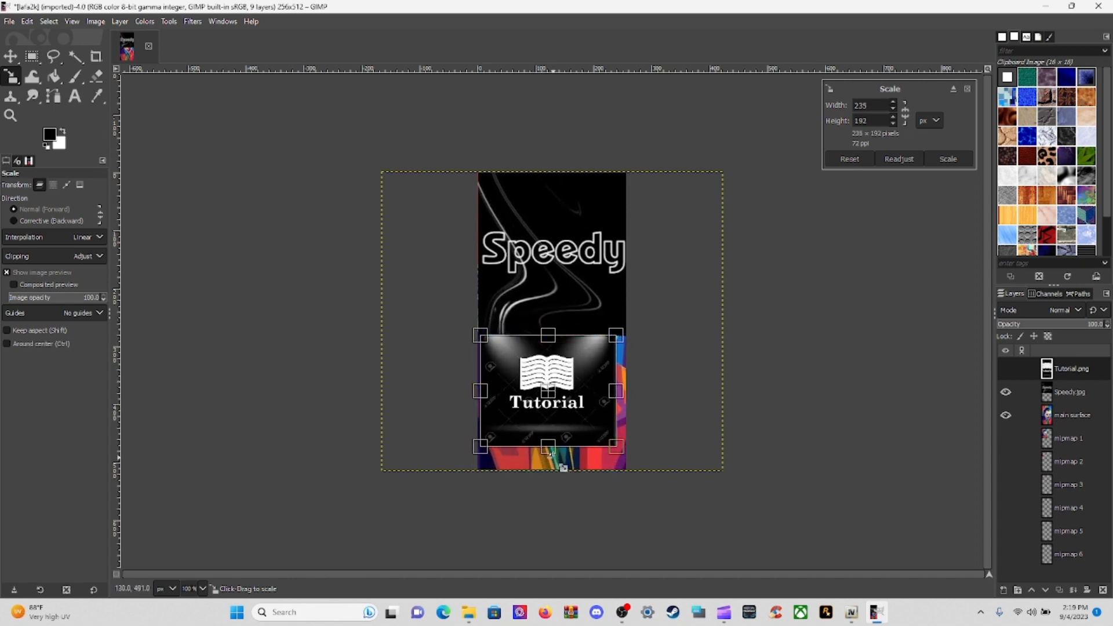
left_click_drag(558, 462, 551, 486)
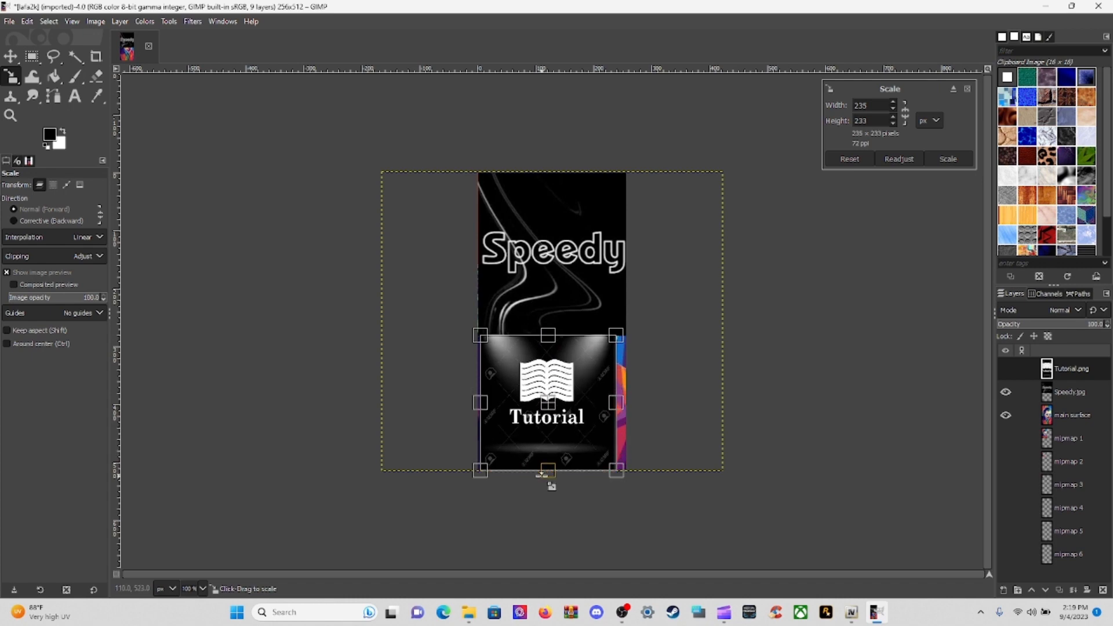
left_click_drag(624, 410, 648, 426)
left_click_drag(564, 411, 561, 411)
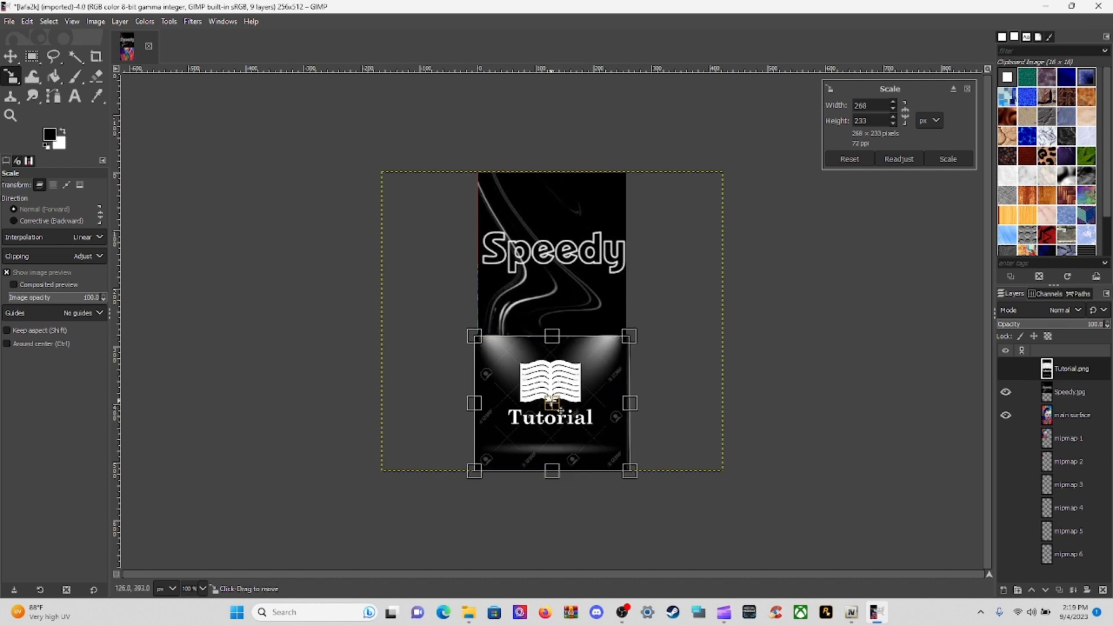
Extend the Speedy layer slightly past the canvas's left edge, to about 273 × 280 px, and apply the scaling.
left_click(1071, 392)
left_click(515, 259)
left_click_drag(474, 260, 464, 265)
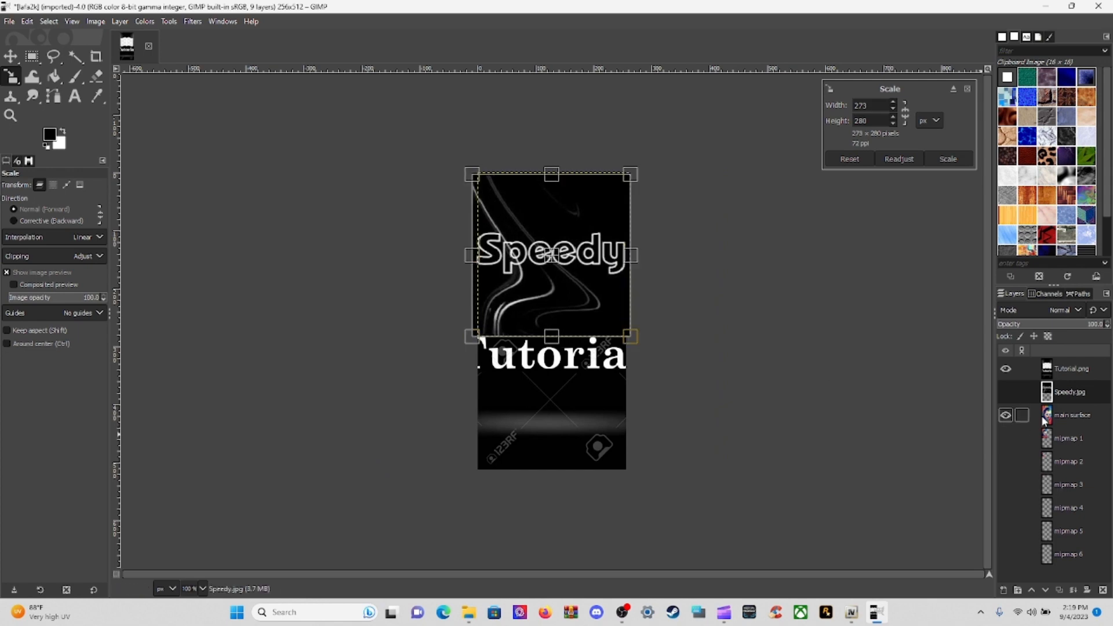
key("Escape")
Shrink the Tutorial layer to about 267 × 248 px and place it over the lower half of the canvas.
left_click(1075, 371)
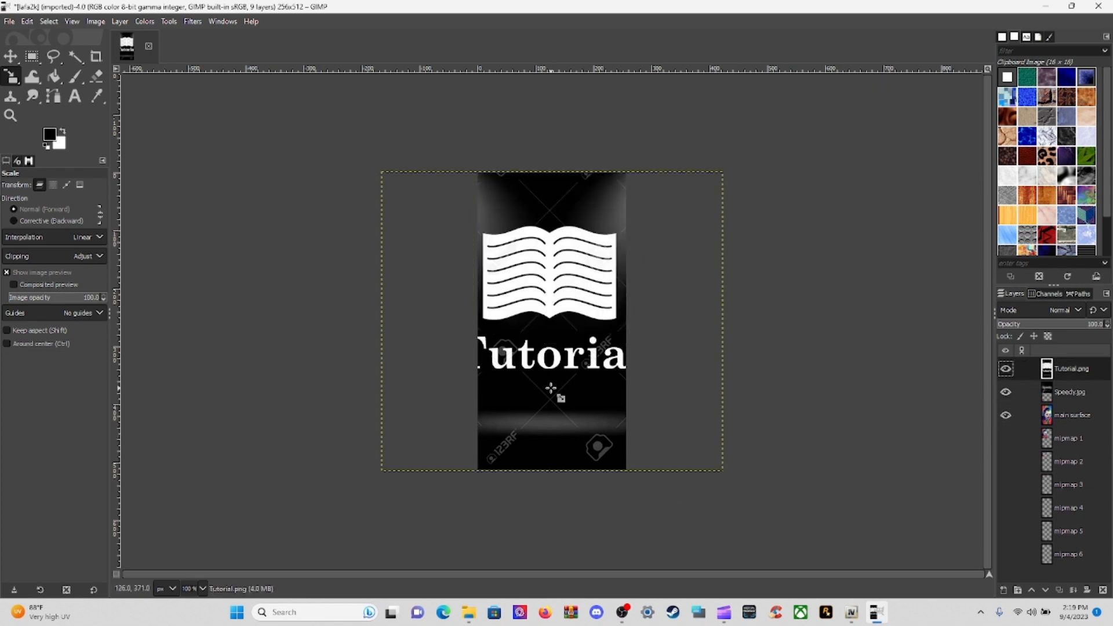
left_click_drag(550, 388, 542, 235)
left_click_drag(547, 320, 559, 402)
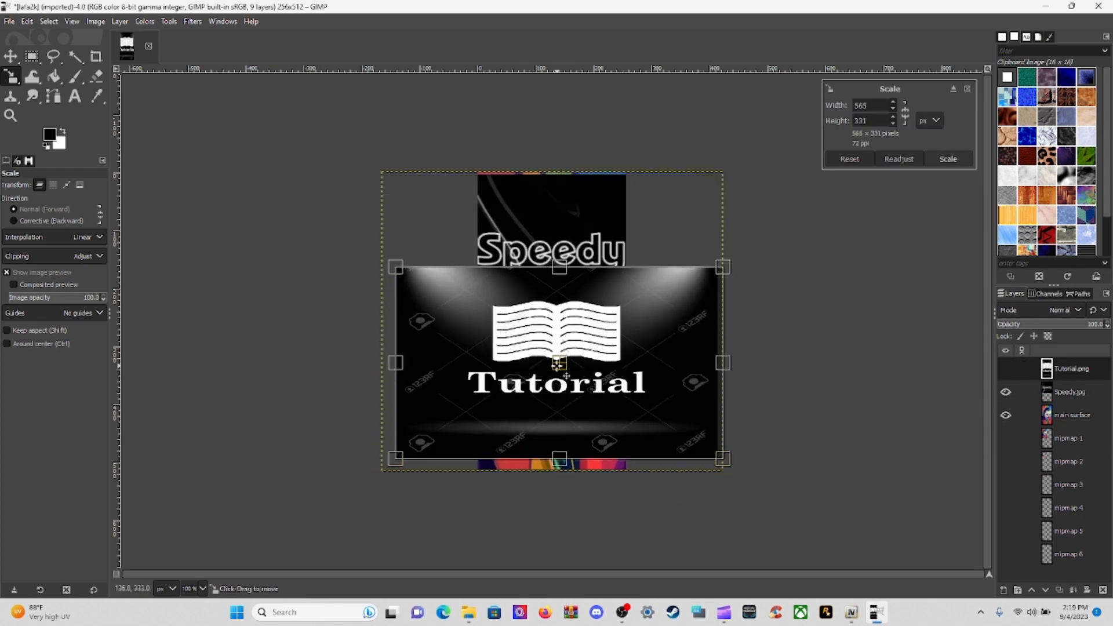
left_click_drag(556, 363, 459, 432)
left_click_drag(301, 432, 544, 433)
left_click_drag(544, 529, 544, 480)
left_click_drag(549, 429, 567, 383)
left_click_drag(640, 431, 608, 433)
left_click_drag(565, 388, 534, 424)
left_click_drag(584, 370, 602, 350)
left_click_drag(541, 409, 533, 419)
left_click_drag(595, 359, 629, 339)
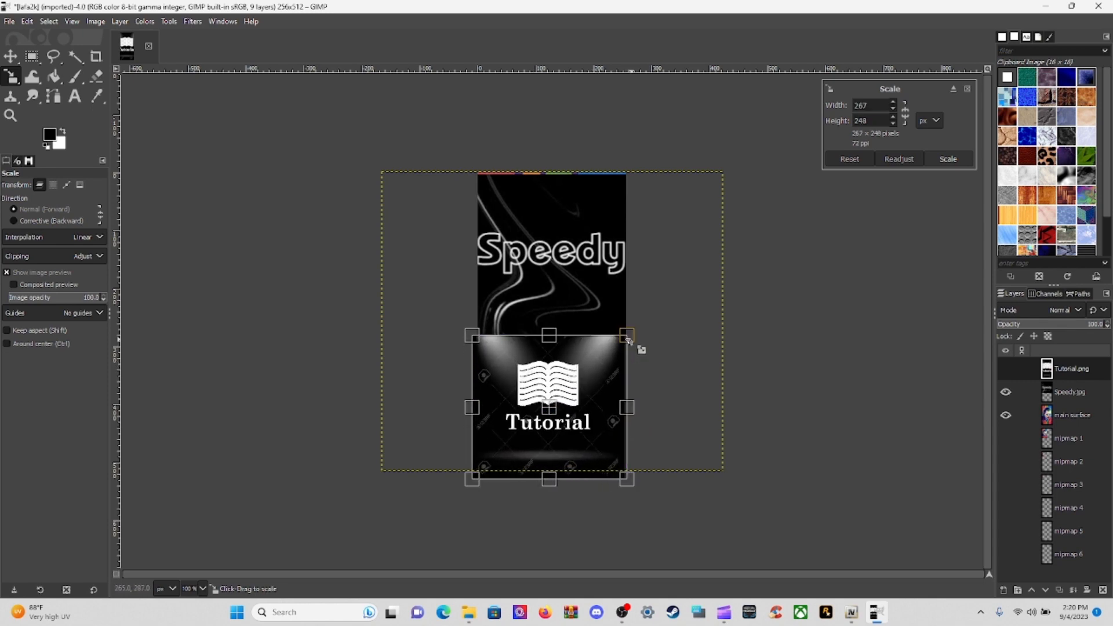
Fine-tune the Tutorial layer's position and size to about 260 × 249 px and apply the scaling.
left_click_drag(550, 411, 553, 413)
left_click_drag(627, 407, 617, 407)
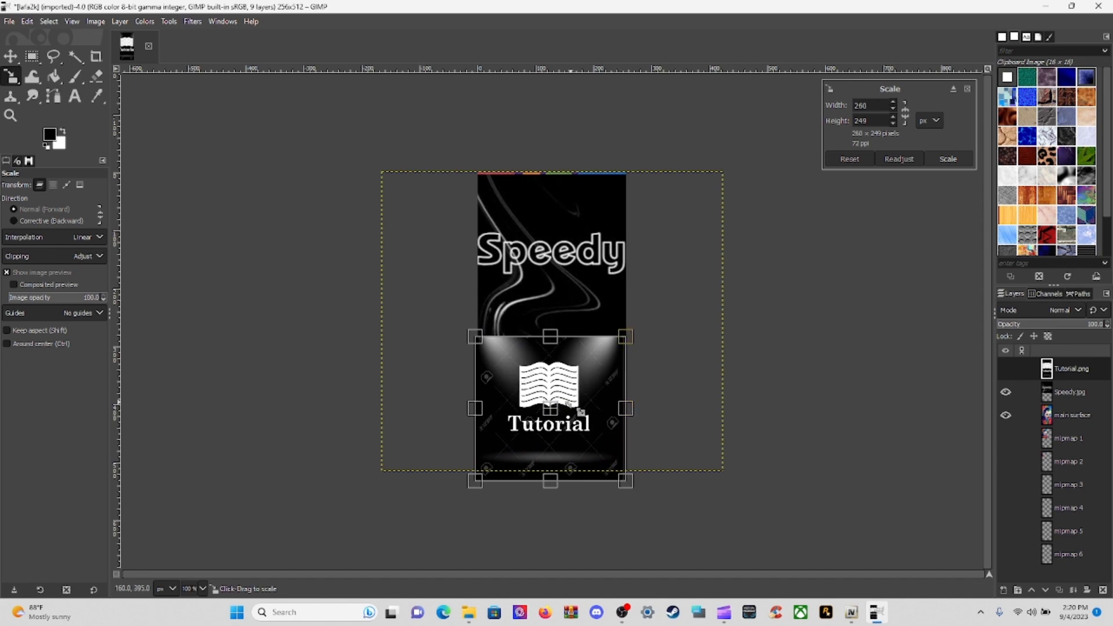
key("Return")
Widen the Tutorial layer slightly past the canvas's right edge and apply the scaling.
left_click(623, 411)
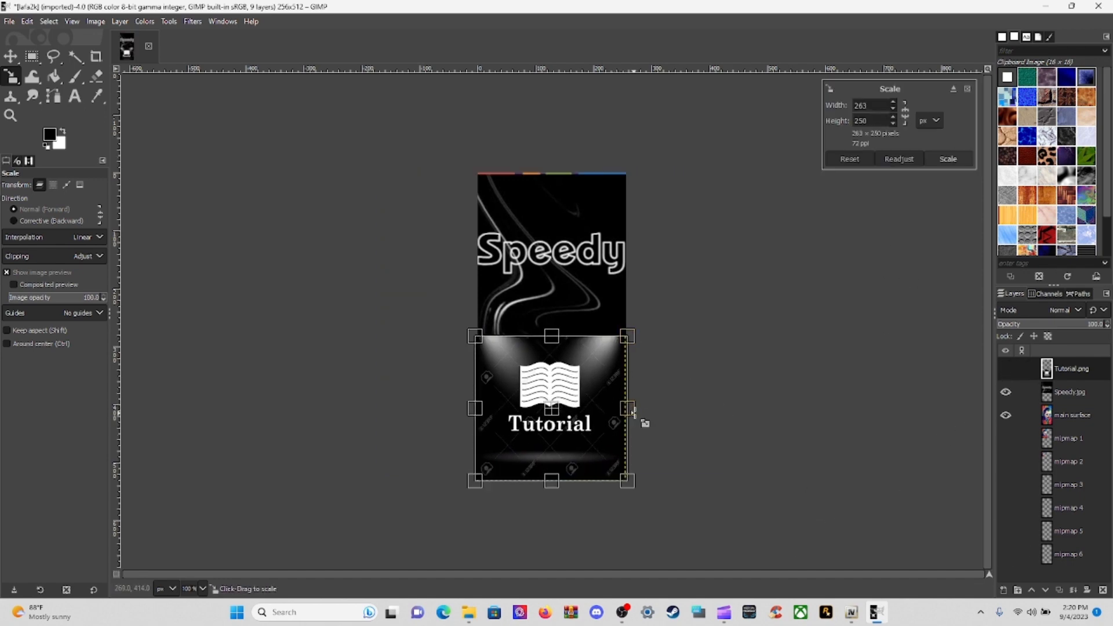
left_click_drag(633, 412, 639, 413)
left_click(935, 161)
left_click_drag(632, 335, 636, 335)
Extend the Speedy layer slightly above the canvas's top edge, to about 273 × 286 px, and apply the scaling.
left_click(1070, 389)
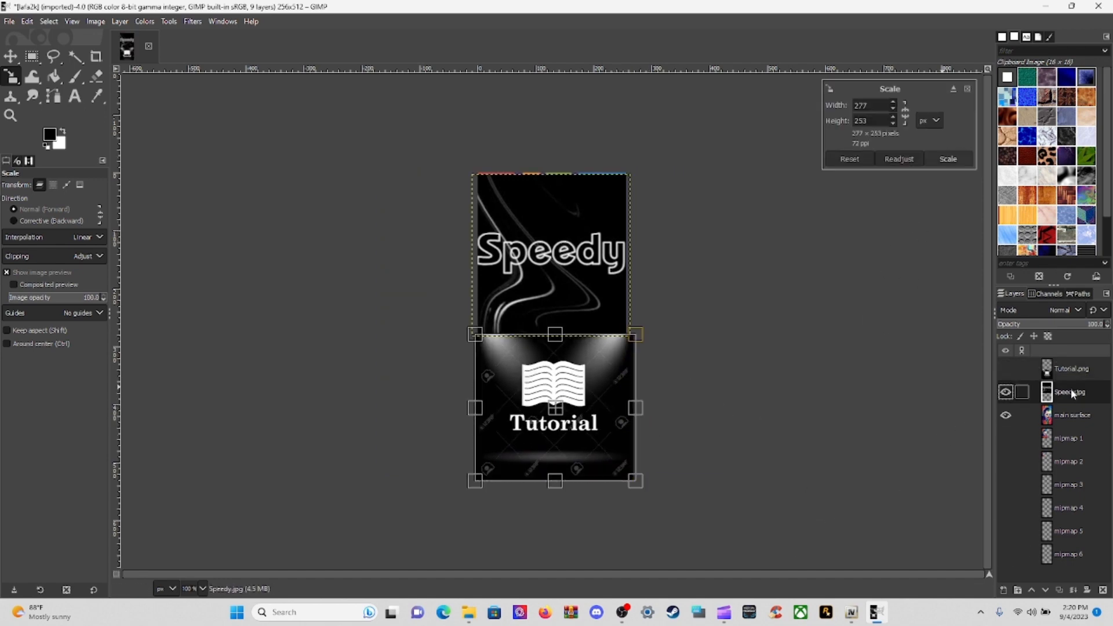
left_click_drag(554, 176, 554, 173)
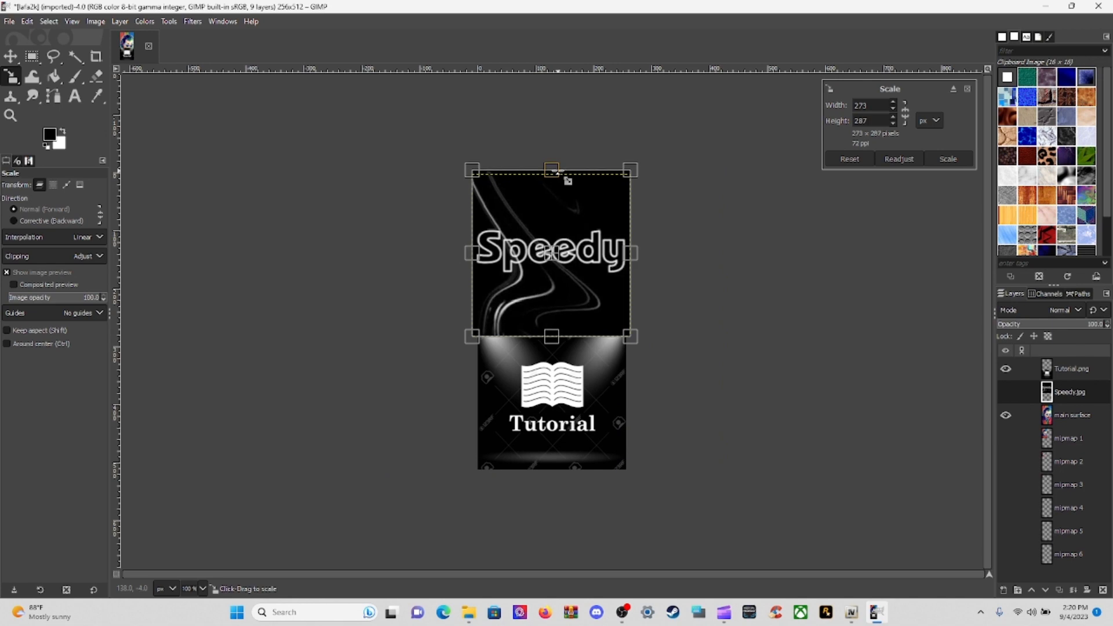
left_click(948, 160)
left_click(685, 419)
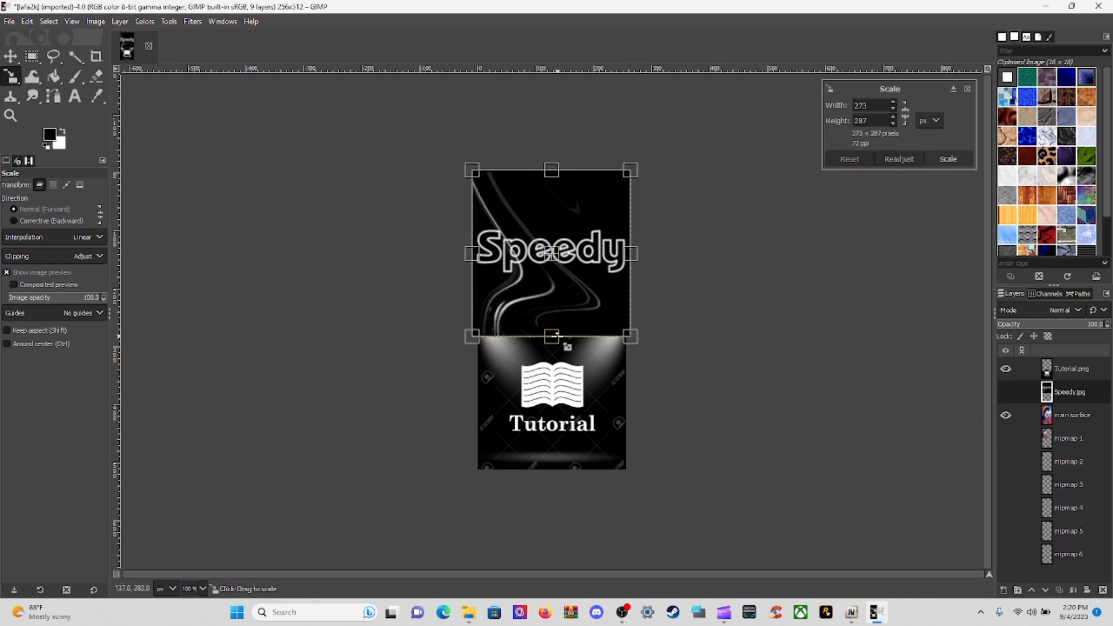
left_click_drag(557, 335, 557, 334)
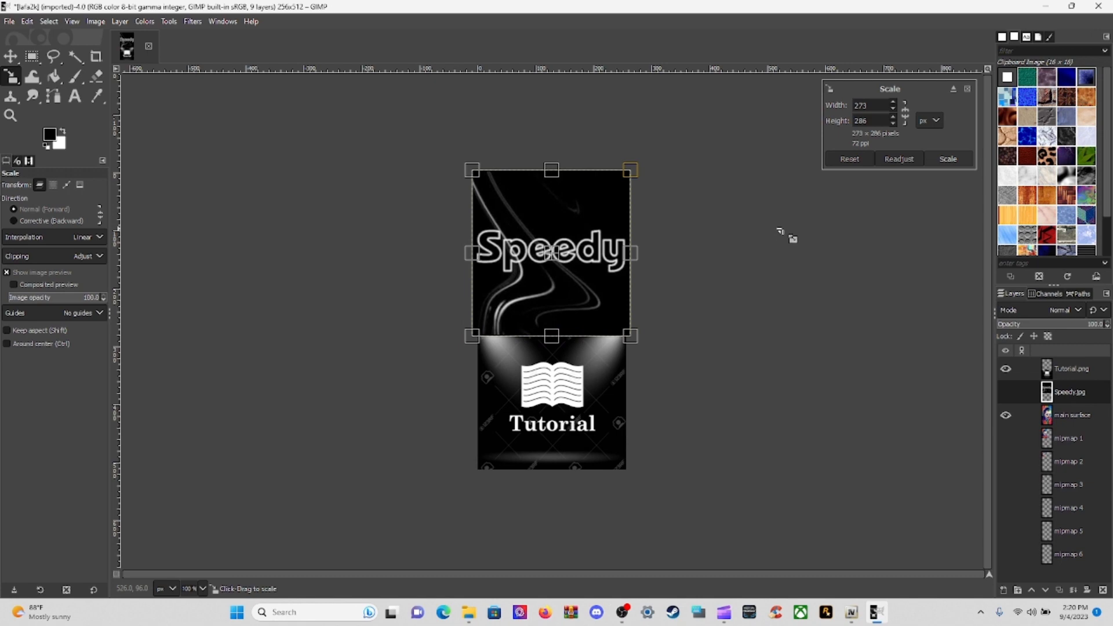
left_click(948, 159)
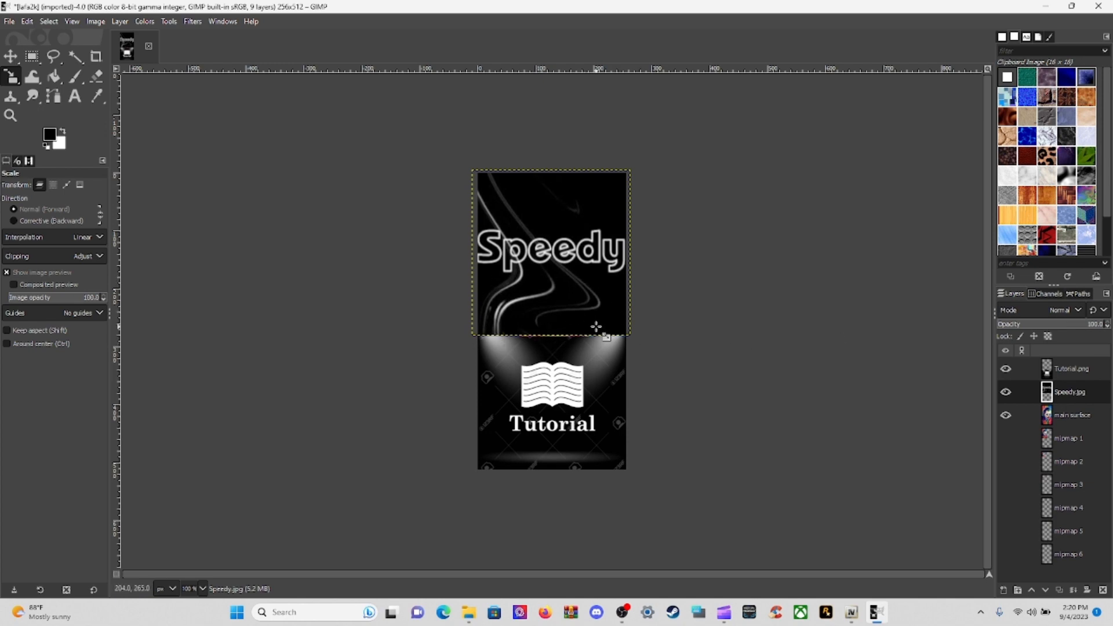
Export the image to the Desktop as lafa2k.png, keeping the preset PNG options.
left_click(9, 22)
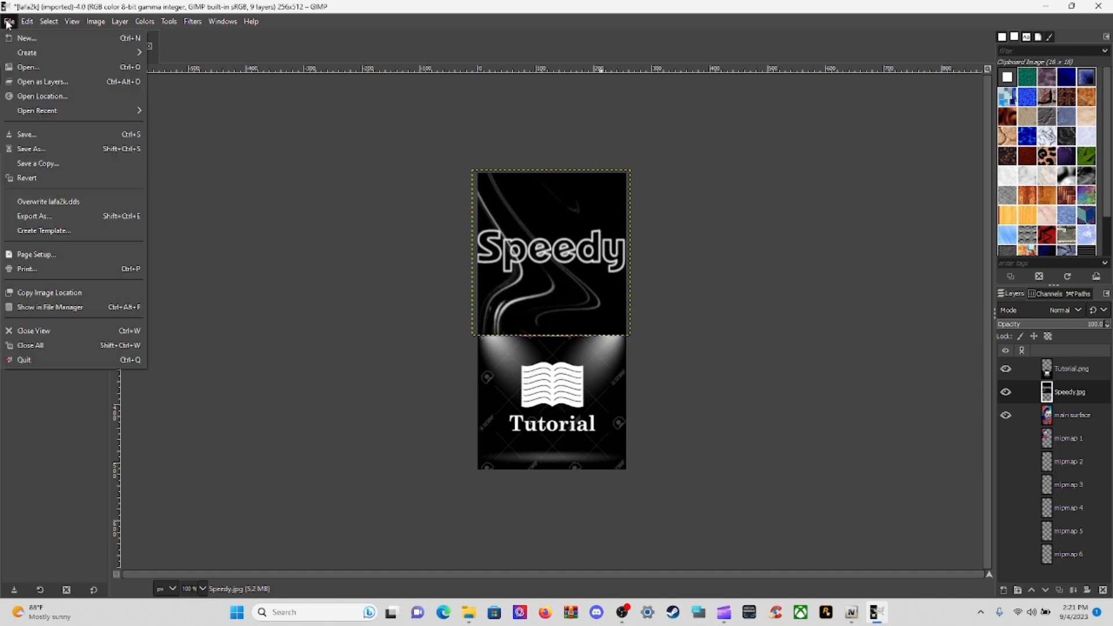
left_click(51, 214)
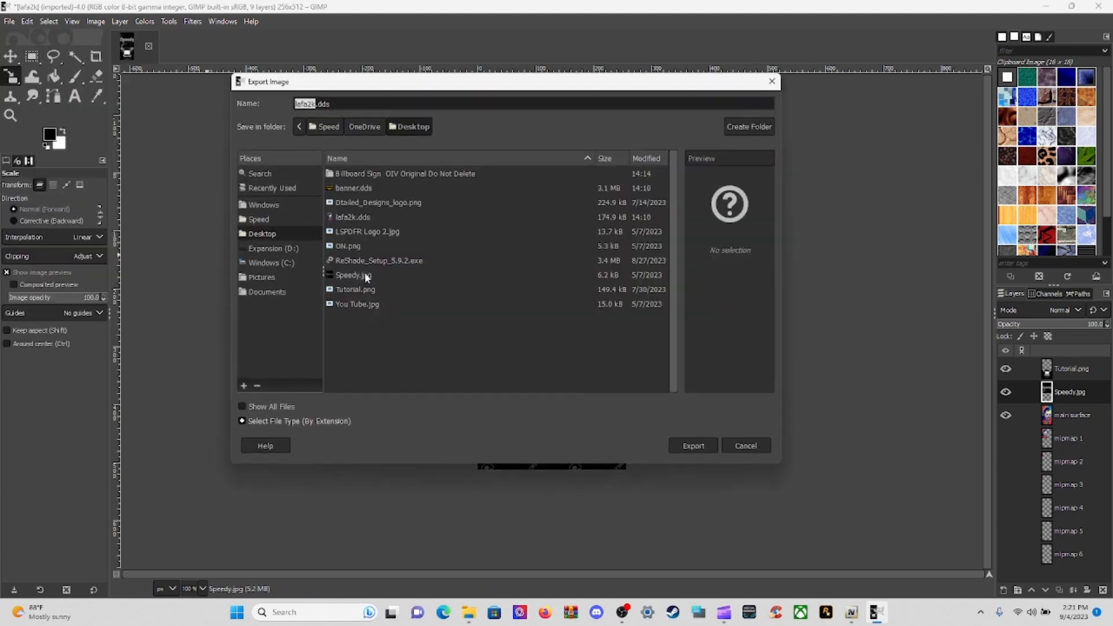
left_click(272, 231)
left_click_drag(318, 105, 335, 103)
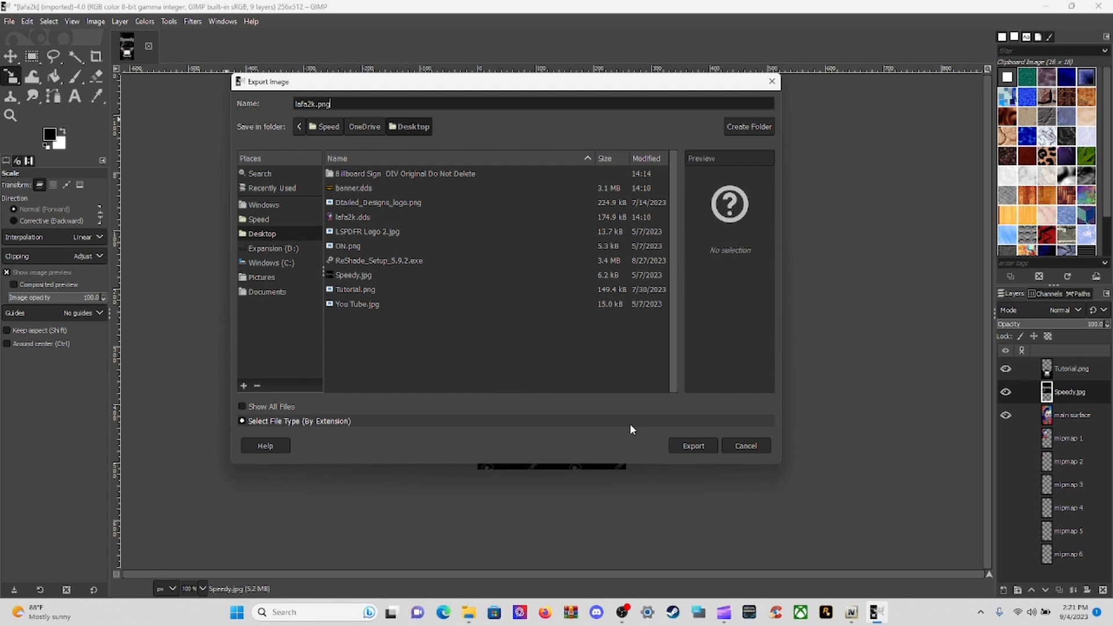
left_click(690, 446)
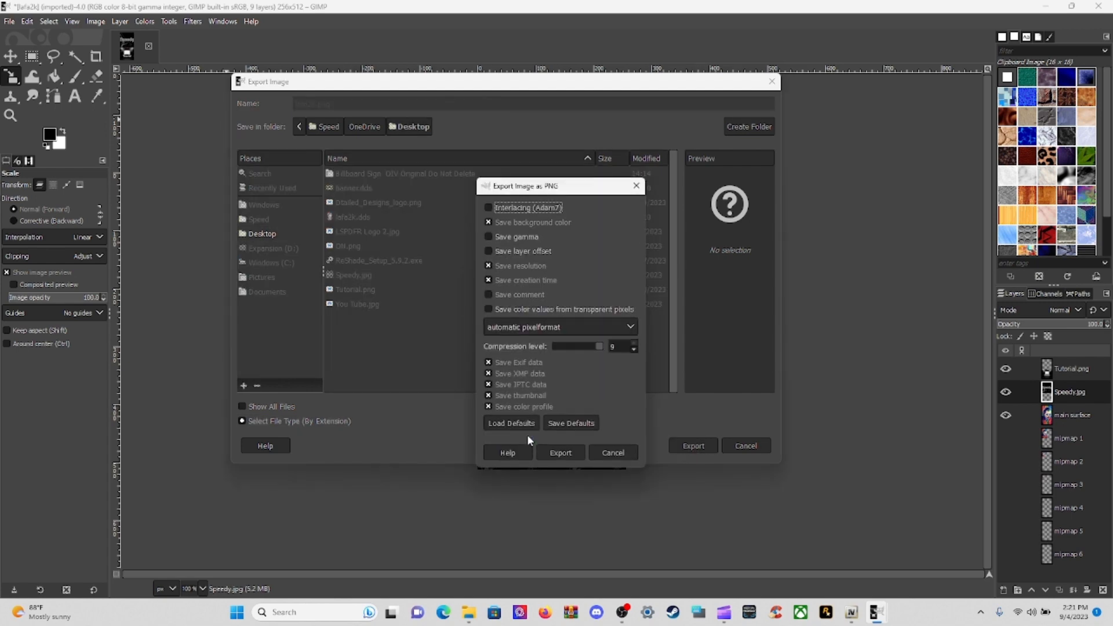
left_click(555, 450)
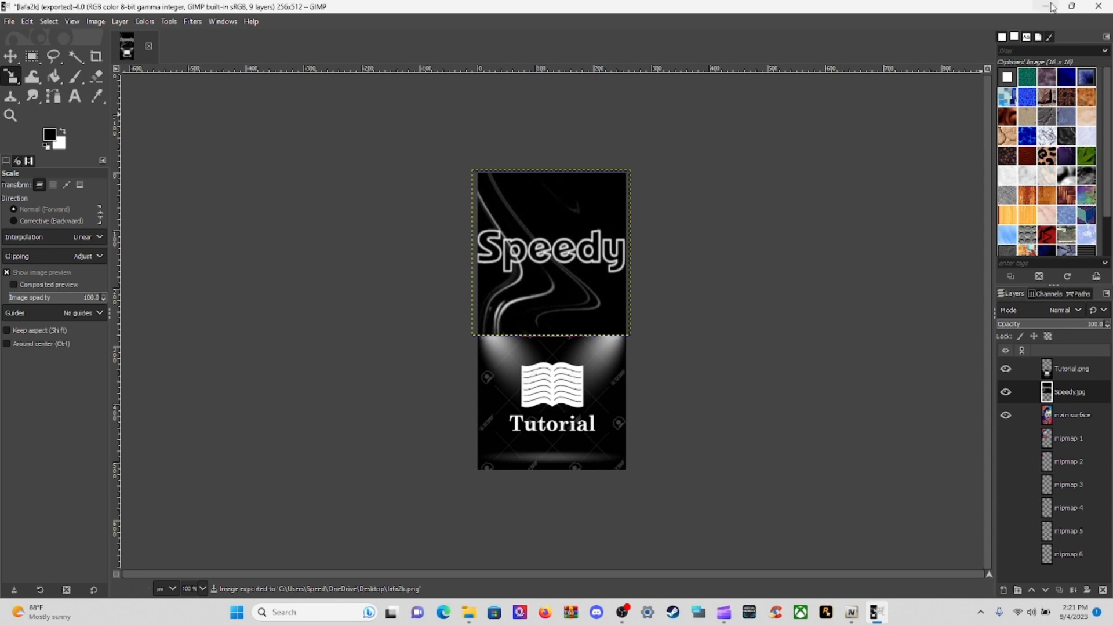
Open the banner texture from the desktop in GIMP, keeping the preset DDS load options.
left_click(1049, 5)
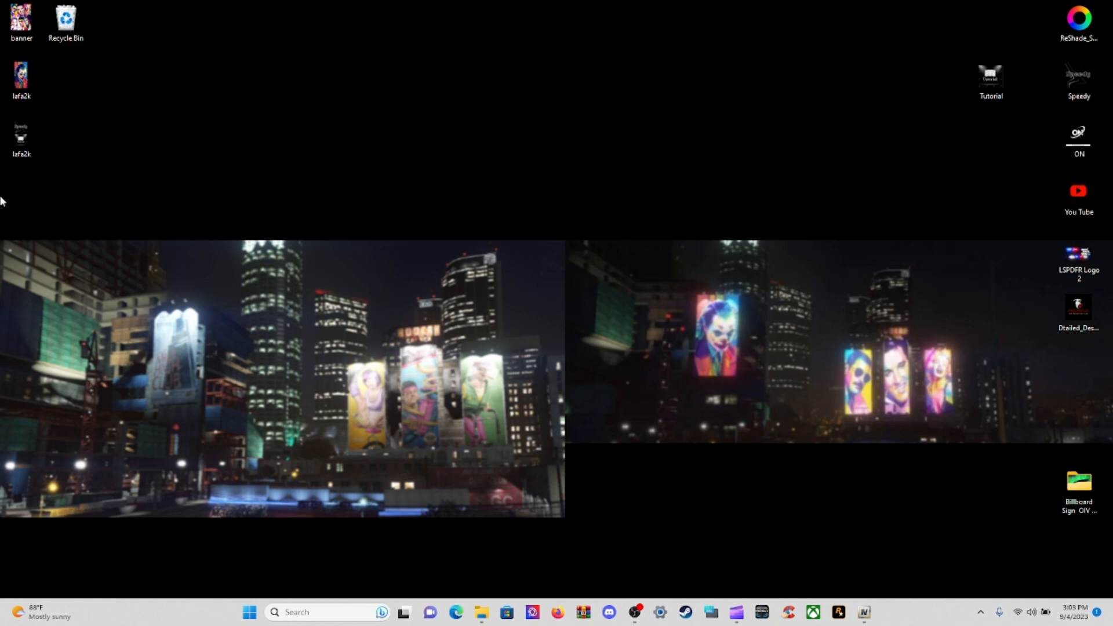
left_click(17, 142)
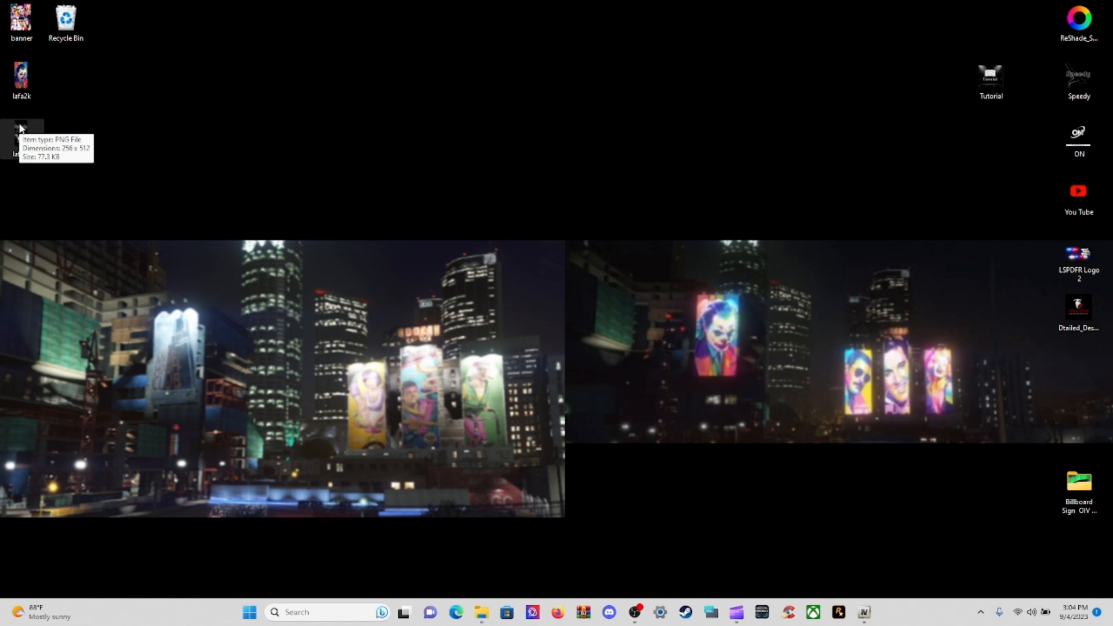
left_click(488, 198)
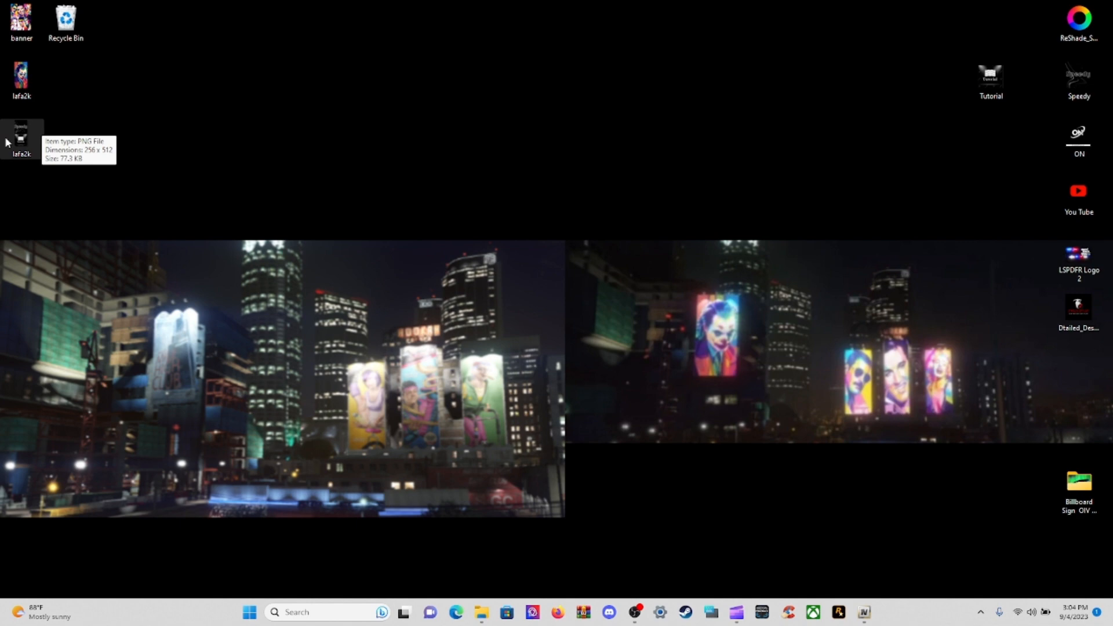
right_click(24, 19)
mouse_move(150, 73)
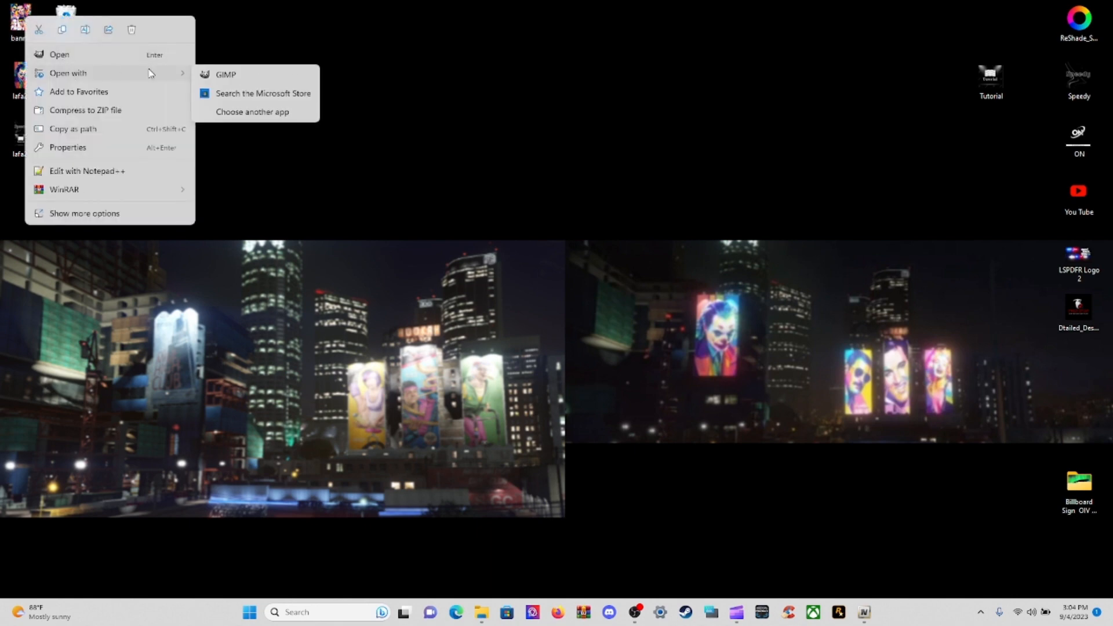
left_click(229, 74)
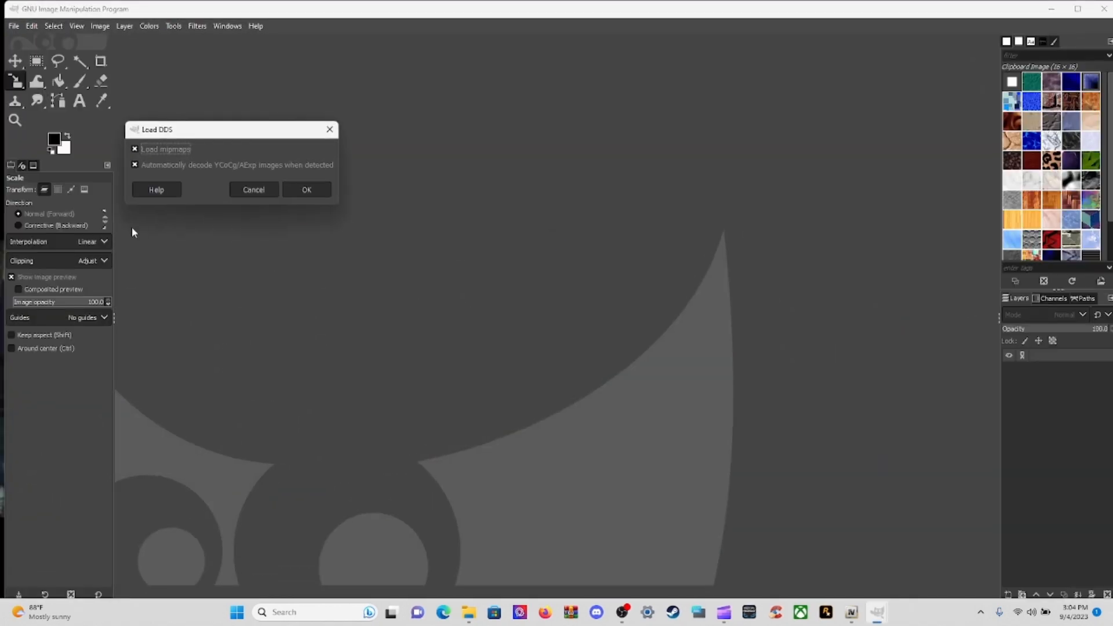
left_click(314, 190)
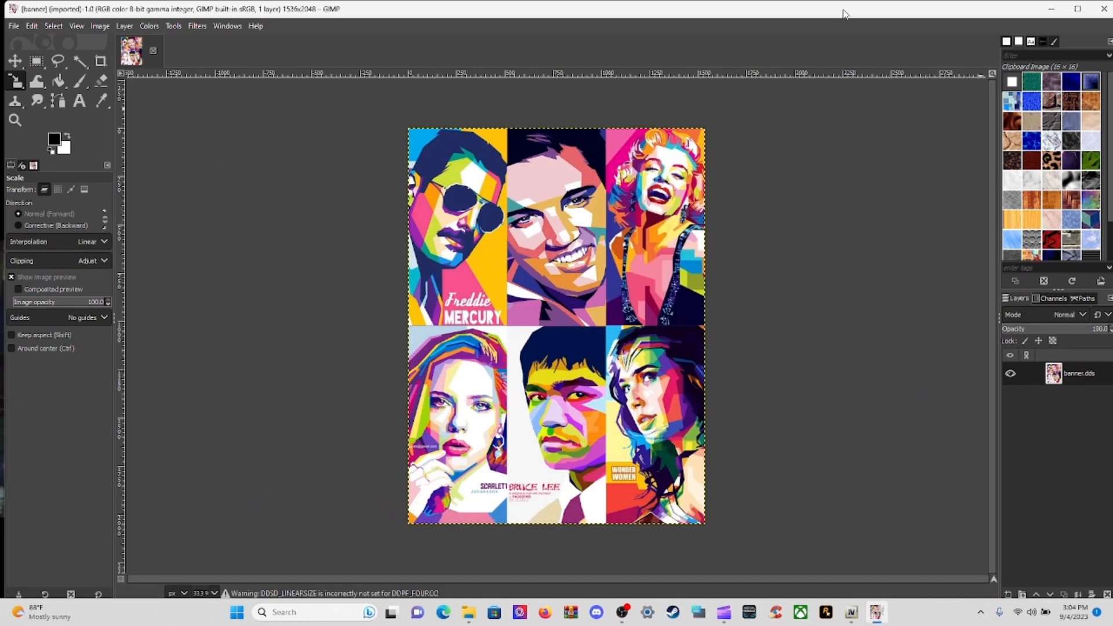
Add the desktop's Speedy image to the banner as a new layer, keeping both the desktop files and canvas reachable.
left_click_drag(836, 17, 839, 285)
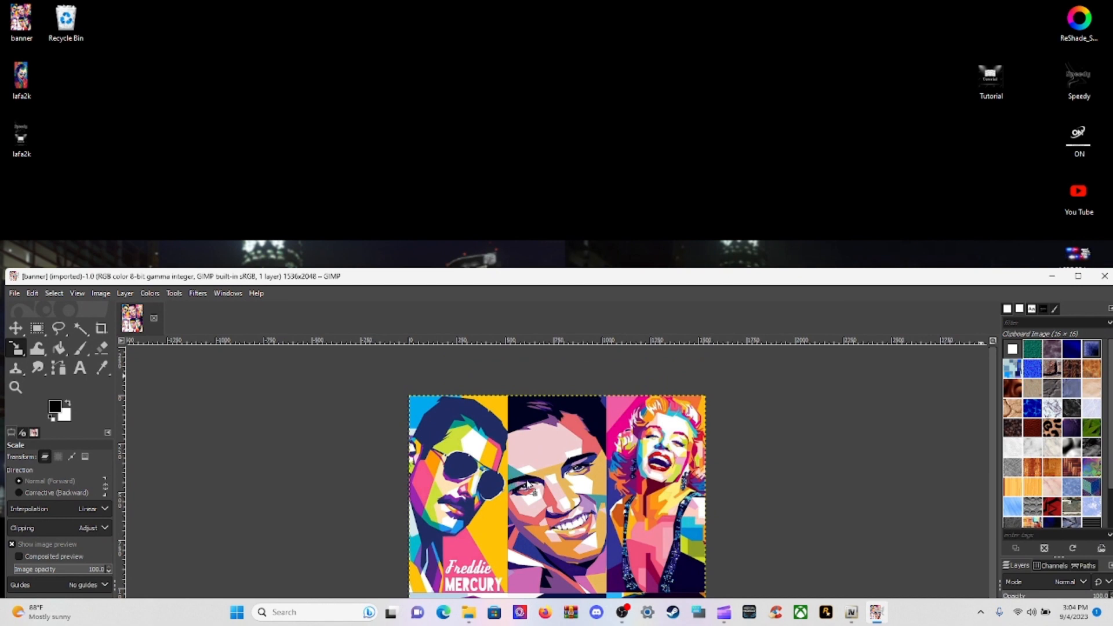
key("ctrl+v")
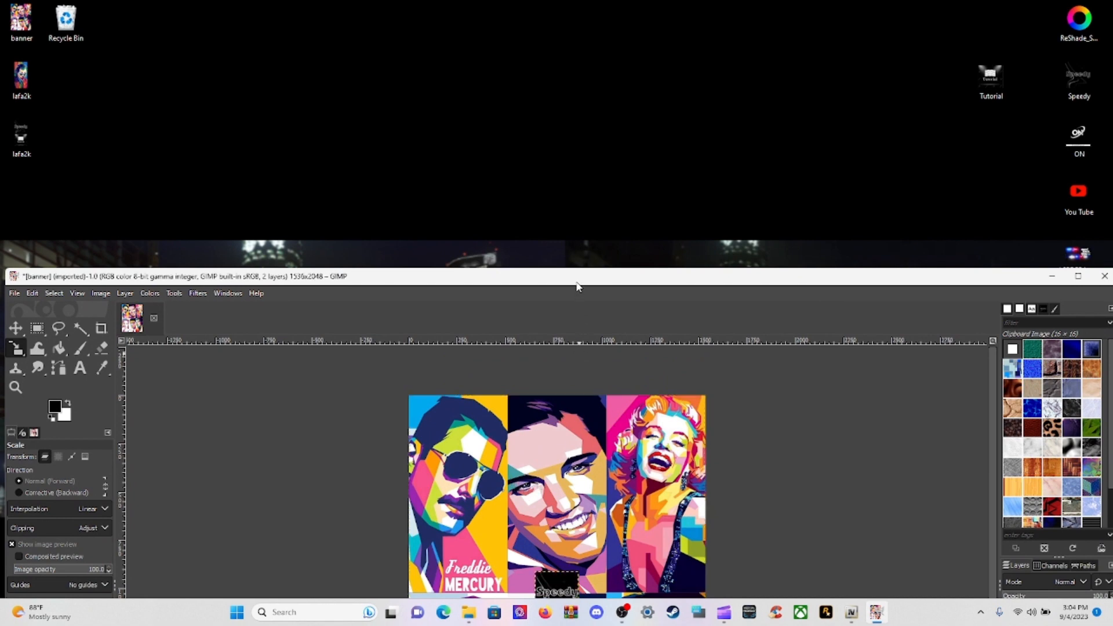
left_click_drag(577, 282, 590, 119)
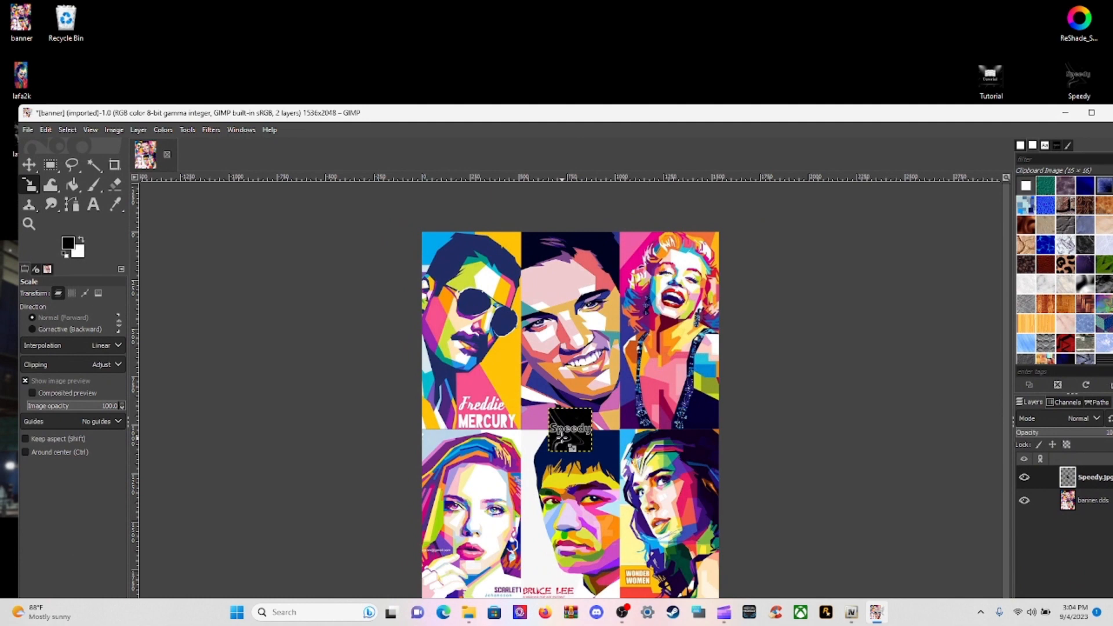
Scale the Speedy layer to about 540 × 1128 px, placed over the upper-left portrait of the banner.
right_click(564, 434)
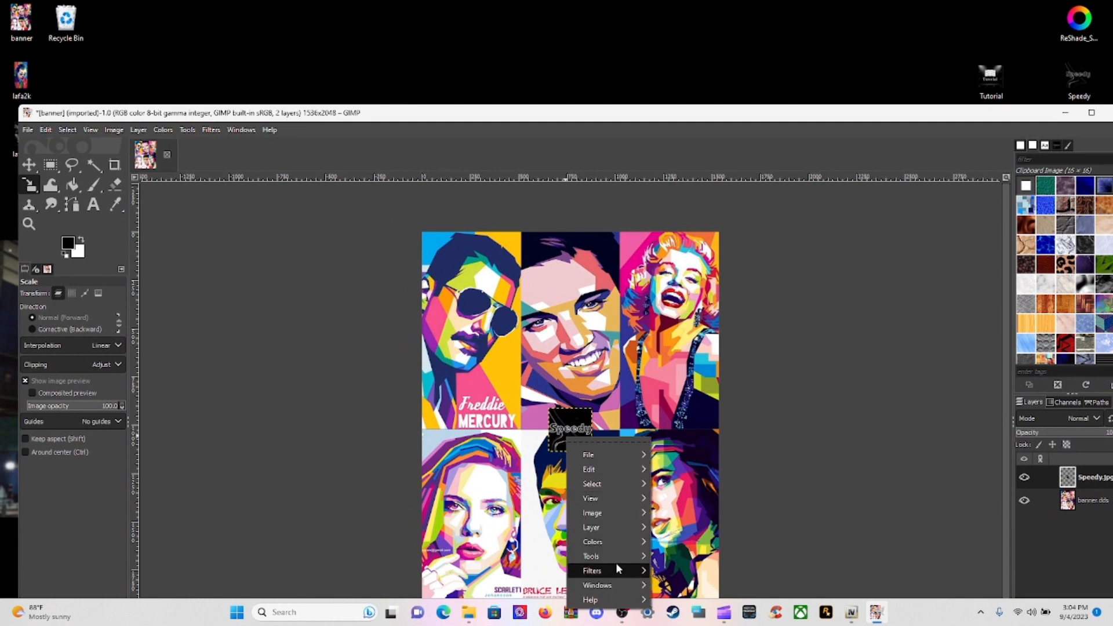
mouse_move(617, 552)
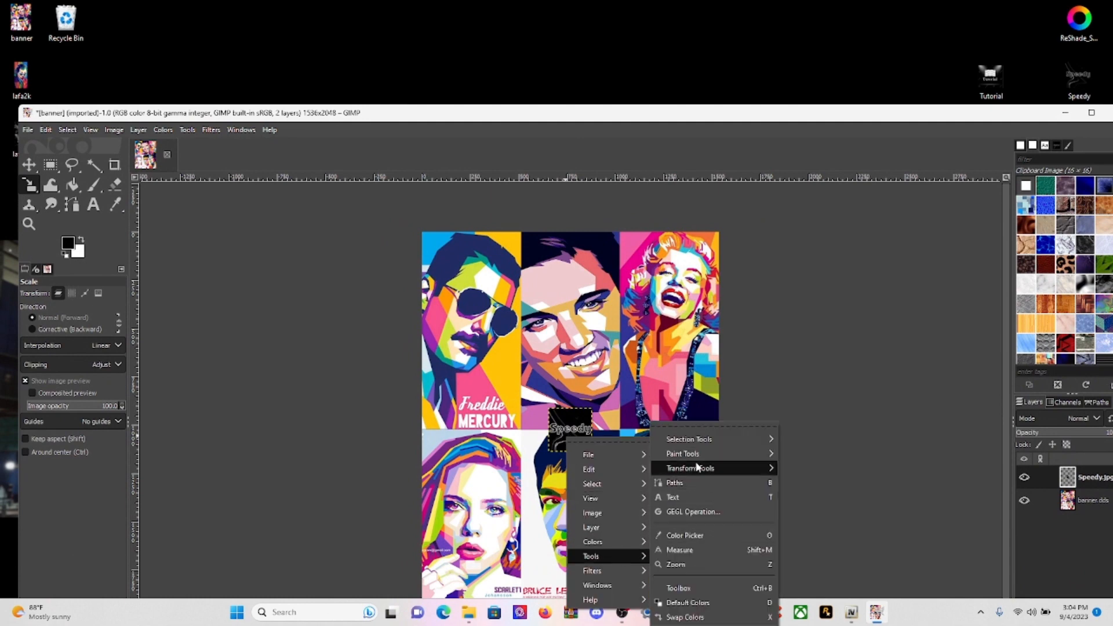
mouse_move(699, 468)
left_click(806, 501)
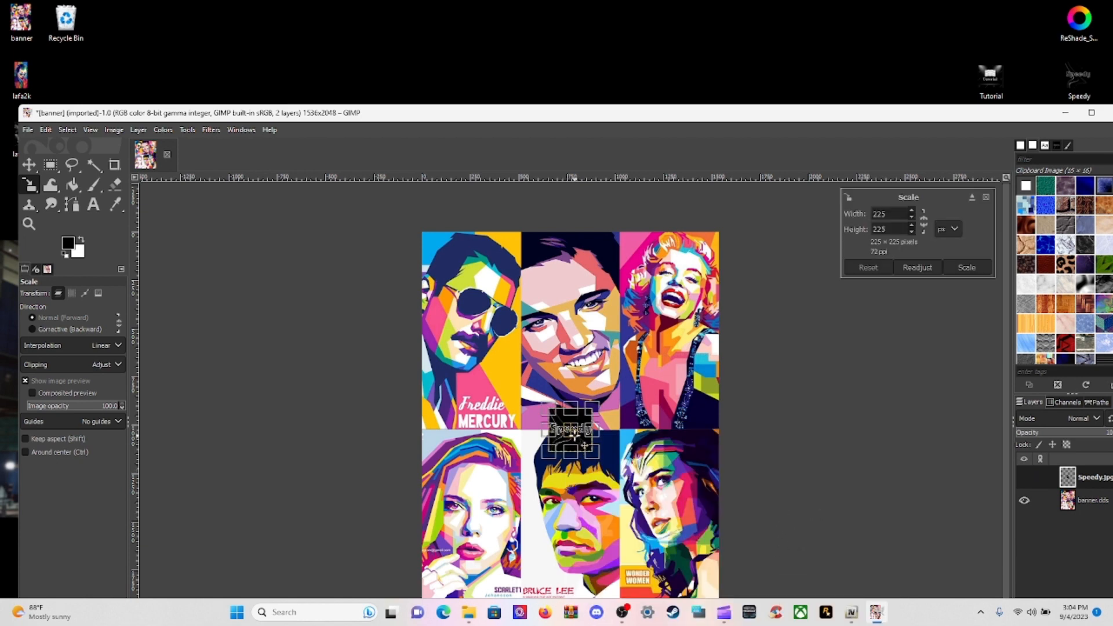
left_click_drag(581, 441, 454, 264)
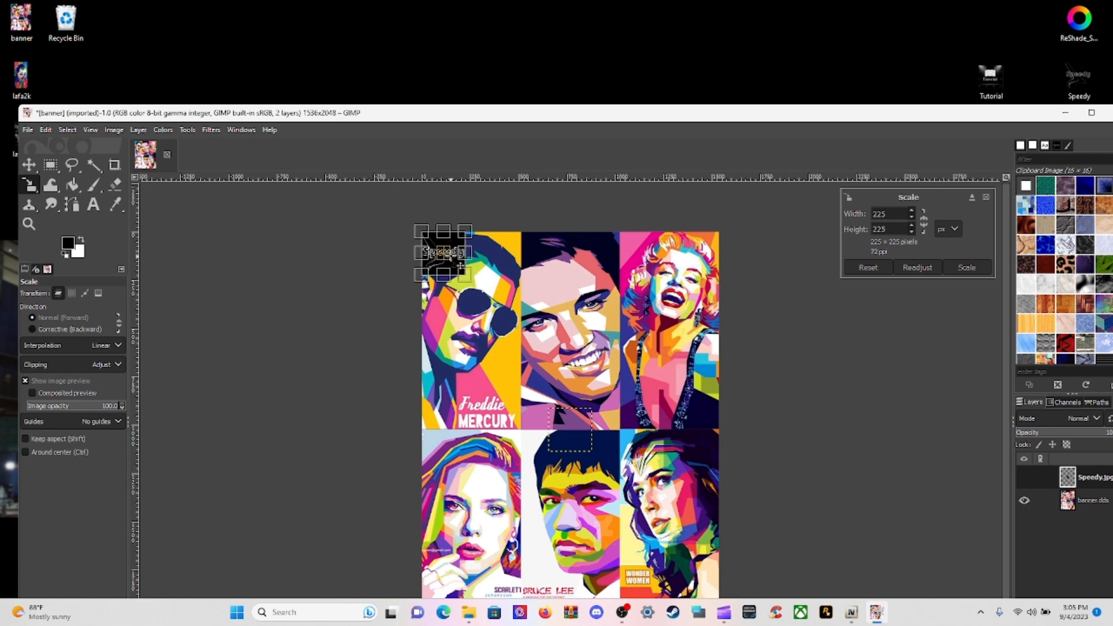
left_click_drag(480, 243, 559, 181)
left_click_drag(443, 254, 425, 231)
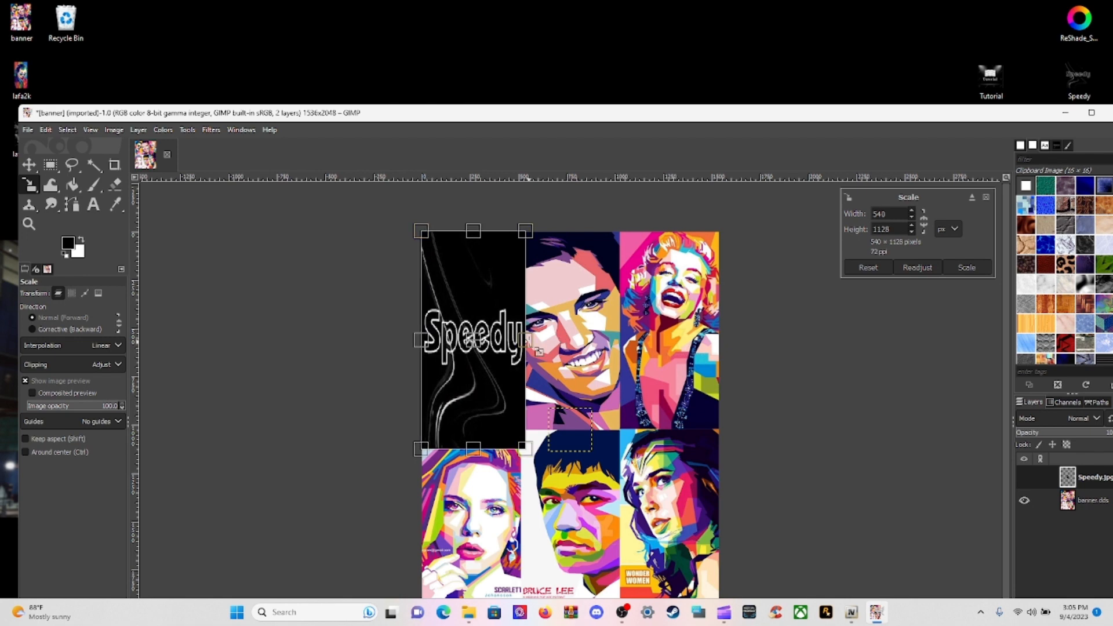
Stretch the Speedy layer across all three portraits of the upper row, to about 1593 × 1032 px.
left_click_drag(537, 350, 652, 350)
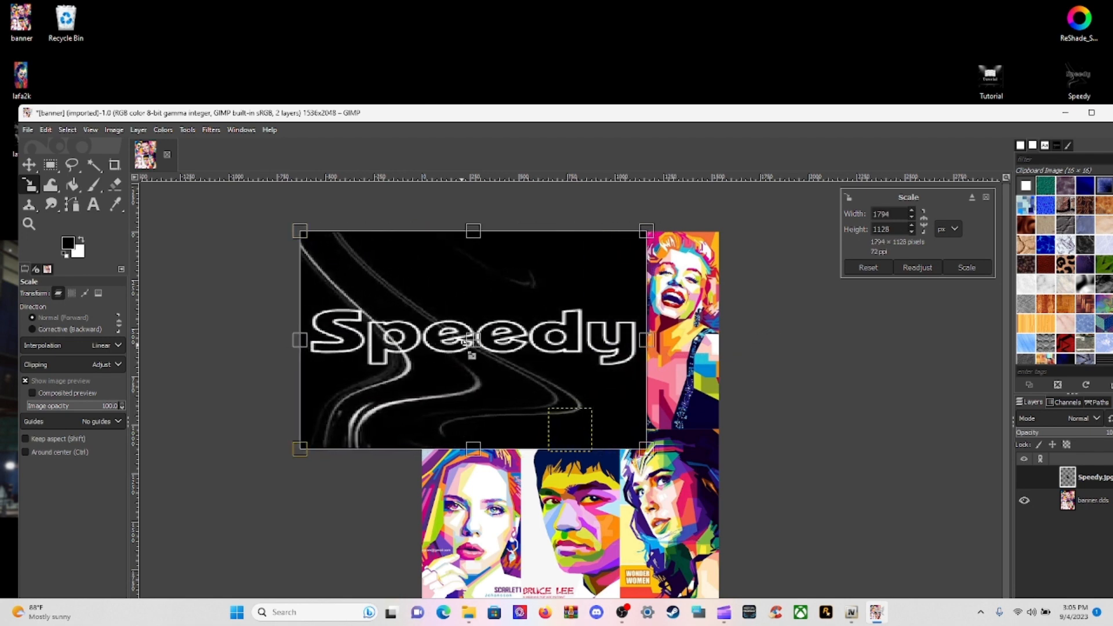
left_click_drag(299, 231, 378, 232)
left_click_drag(512, 342, 580, 342)
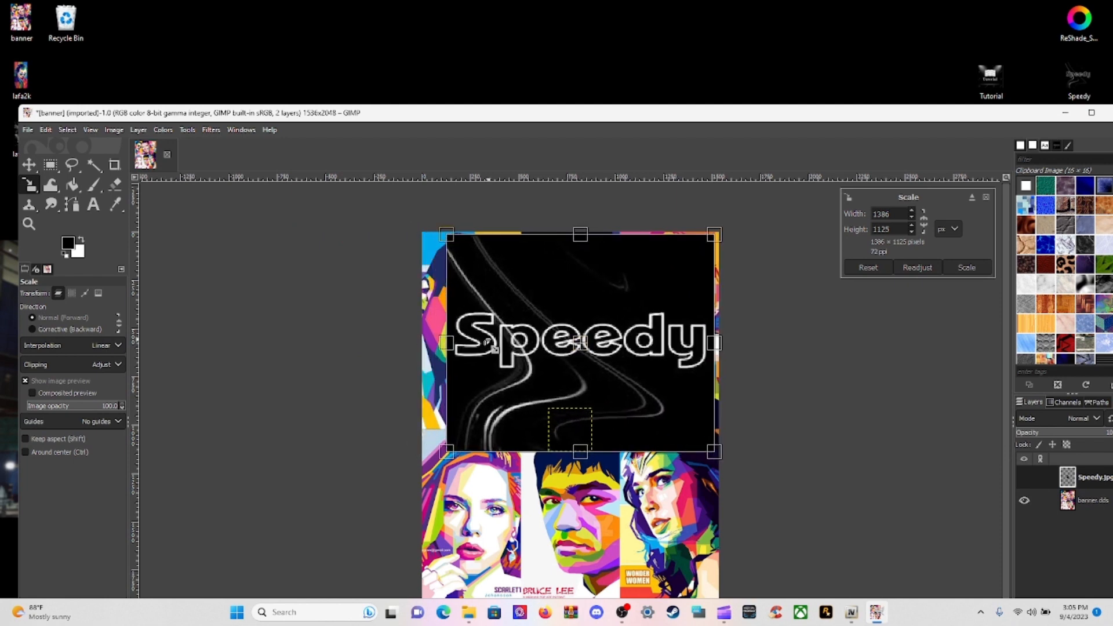
left_click_drag(580, 342, 586, 342)
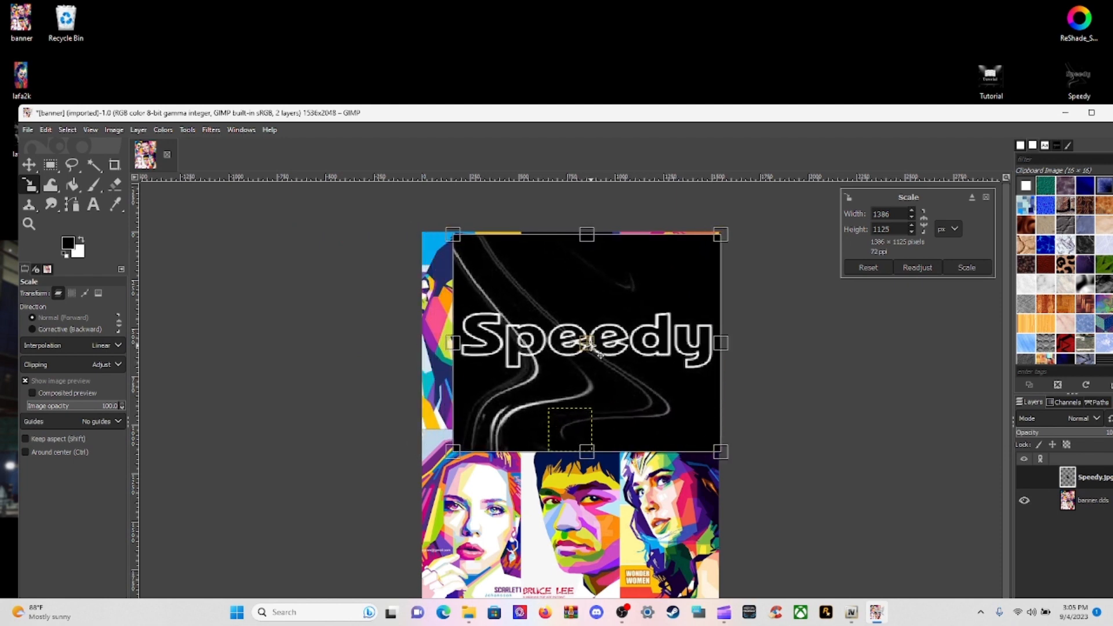
left_click_drag(455, 343, 413, 343)
mouse_move(567, 234)
left_mouse_down()
mouse_move(566, 285)
mouse_move(563, 232)
left_mouse_up()
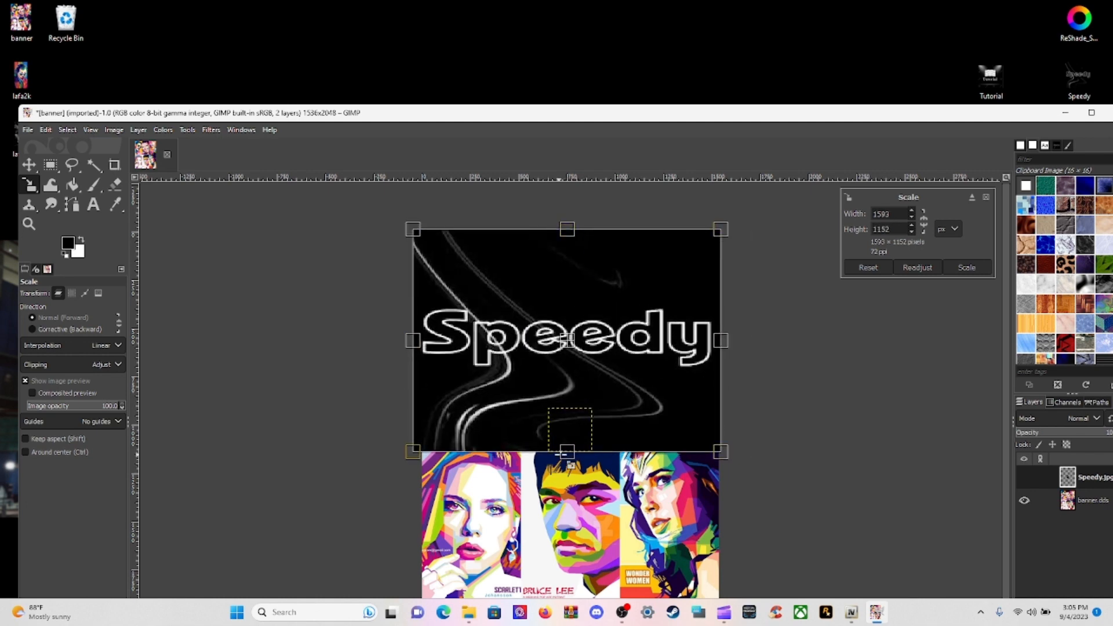
left_click_drag(568, 454, 568, 429)
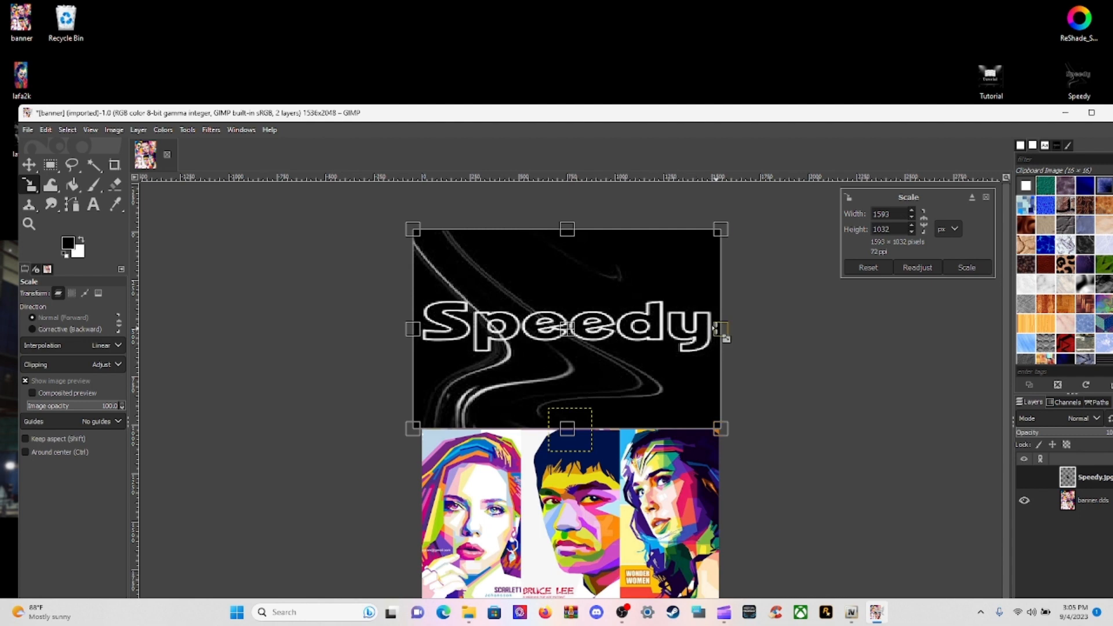
Narrow the Speedy layer back to the first upper portrait, about 528 × 1032 px, and apply the scaling.
left_click_drag(718, 328, 524, 330)
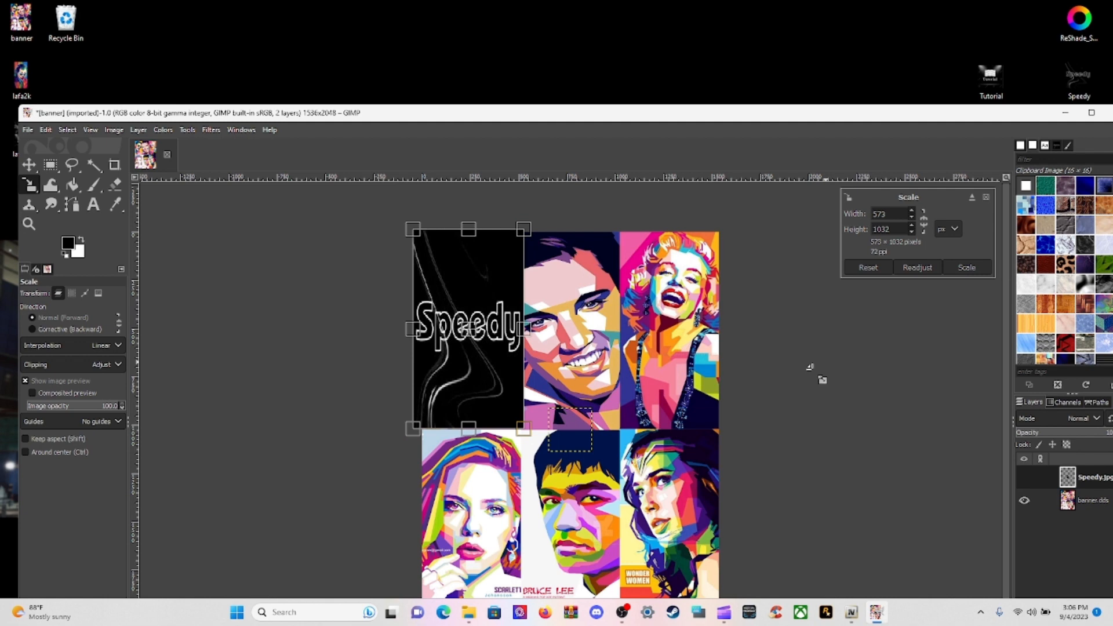
left_click(965, 268)
left_click(470, 361)
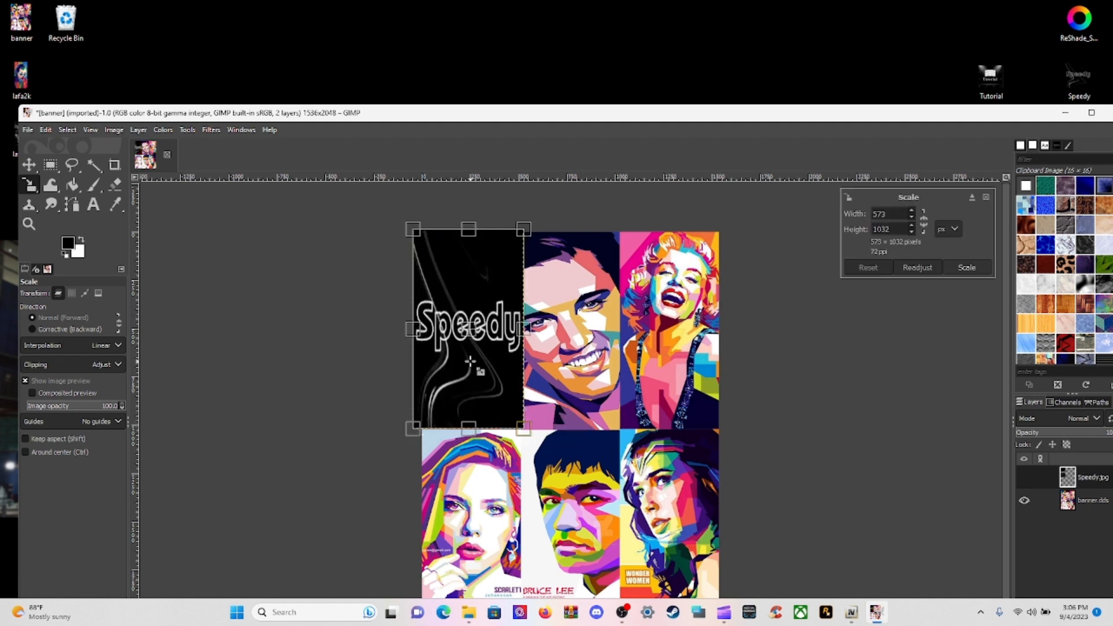
mouse_move(417, 329)
left_mouse_down()
mouse_move(438, 337)
mouse_move(425, 333)
left_mouse_up()
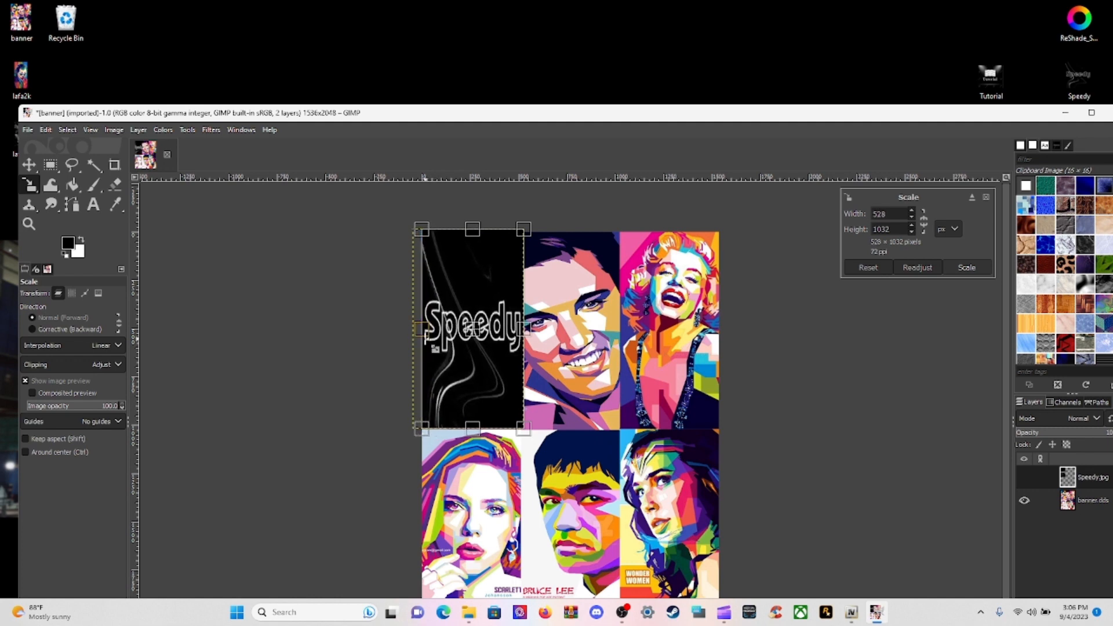
left_click(972, 266)
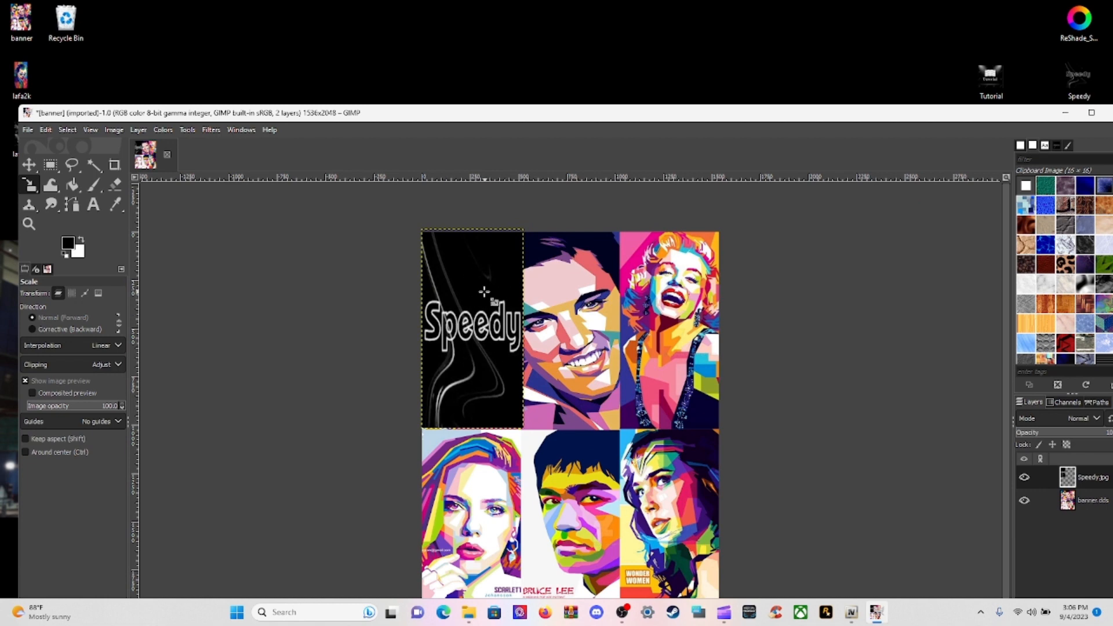
Extend the Speedy layer's lower edge to a height of about 1056 px and apply the scaling.
left_click(494, 350)
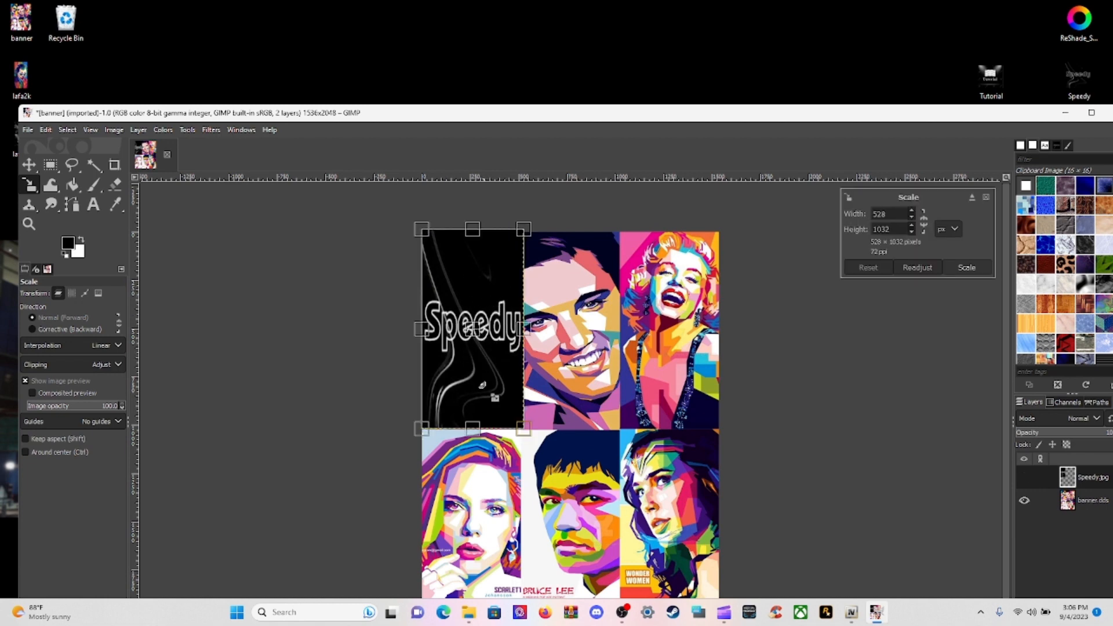
left_click_drag(483, 442, 475, 435)
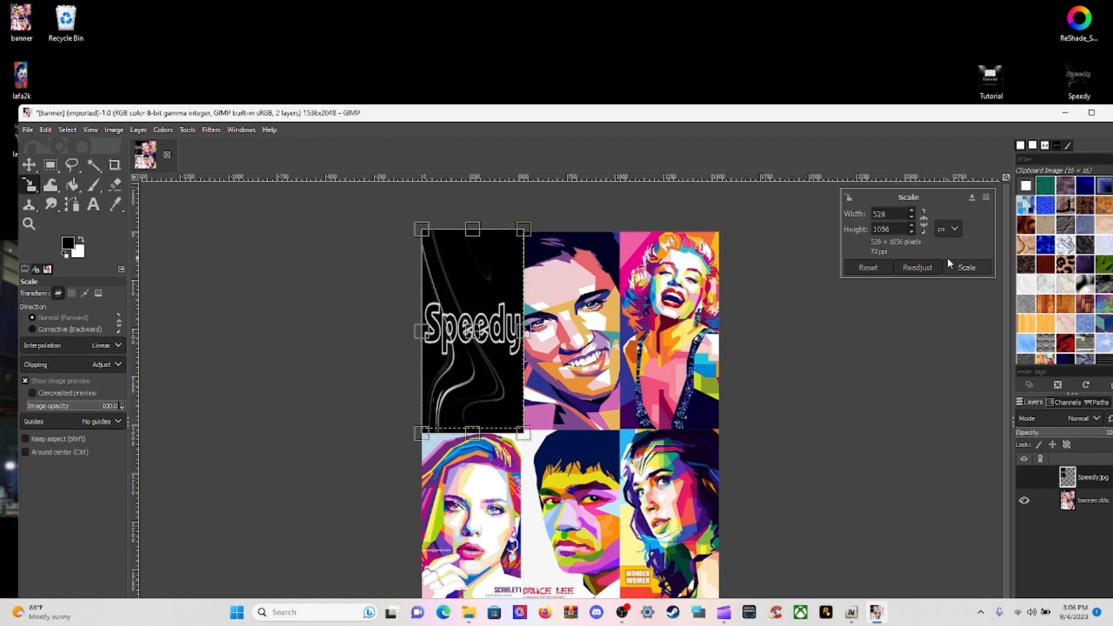
left_click(968, 268)
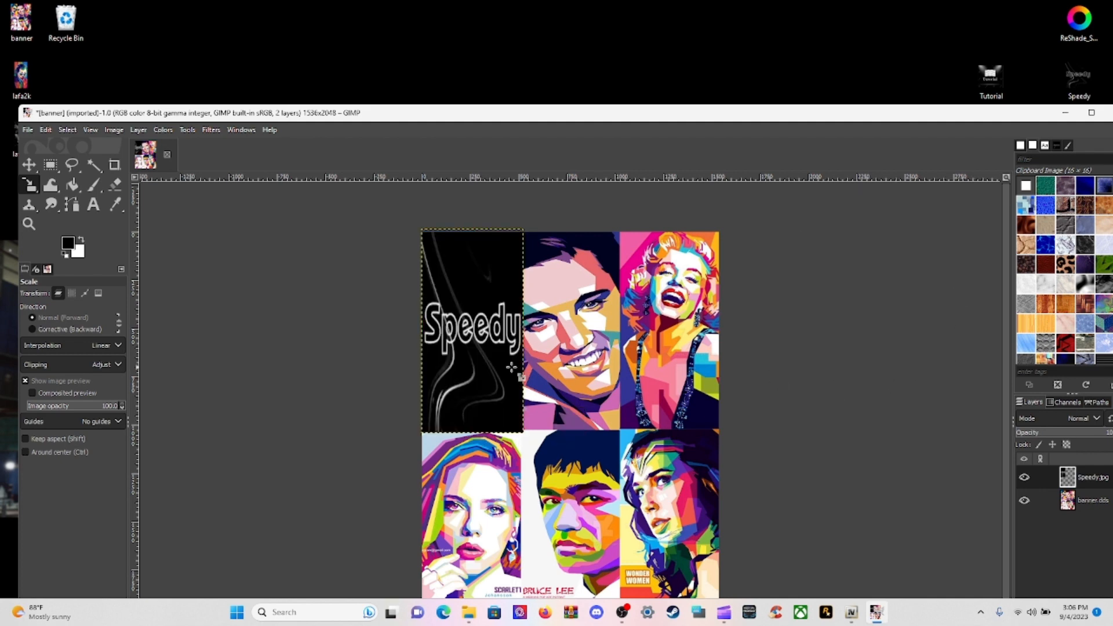
Adjust the Speedy layer's side edges to a width of about 525 px, matching the first portrait, and apply the scaling.
left_click(532, 364)
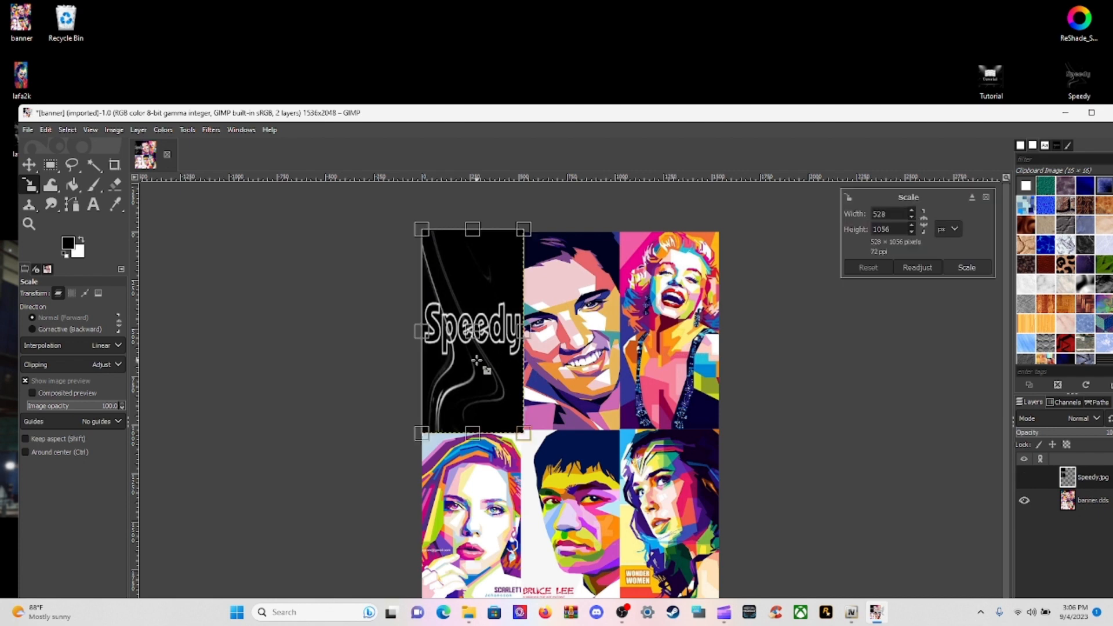
mouse_move(528, 337)
left_mouse_down()
mouse_move(518, 347)
mouse_move(512, 336)
left_mouse_up()
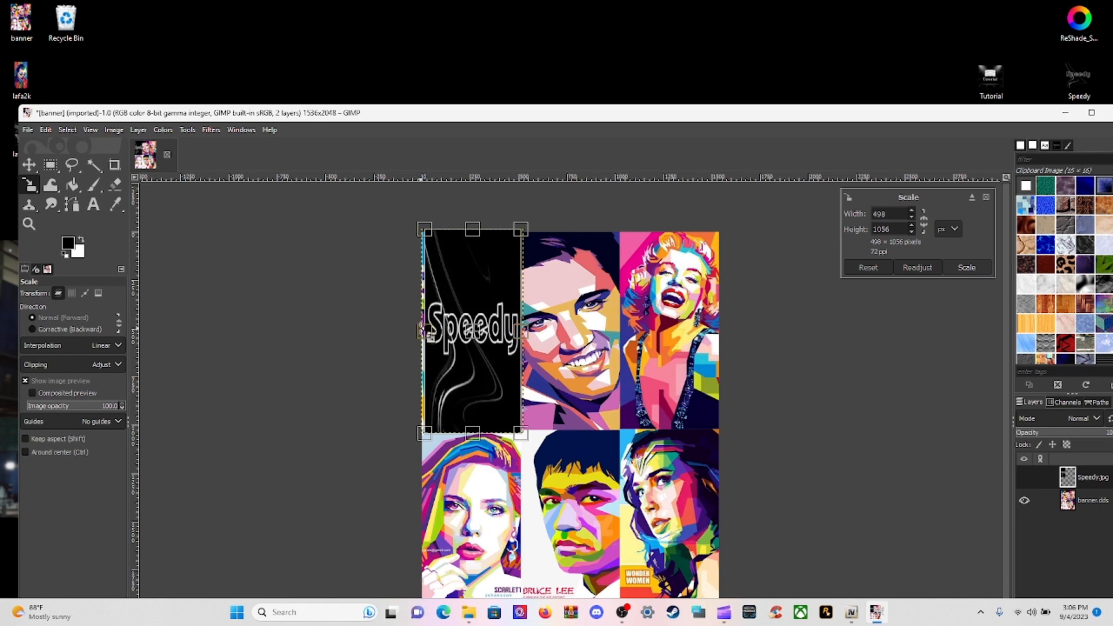
left_click_drag(427, 332, 418, 331)
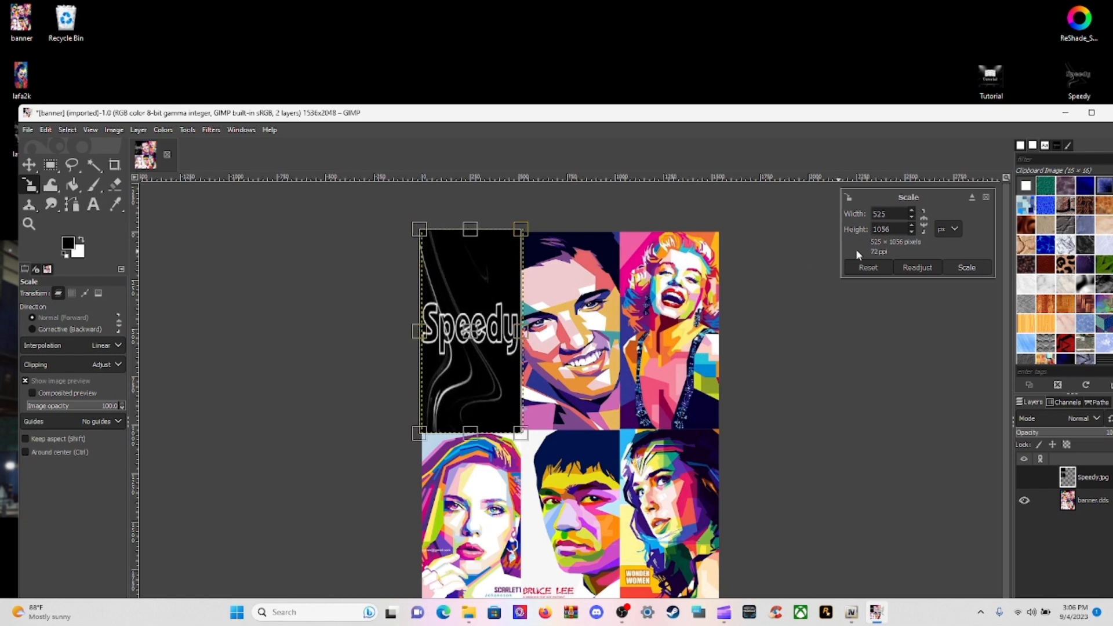
left_click(966, 269)
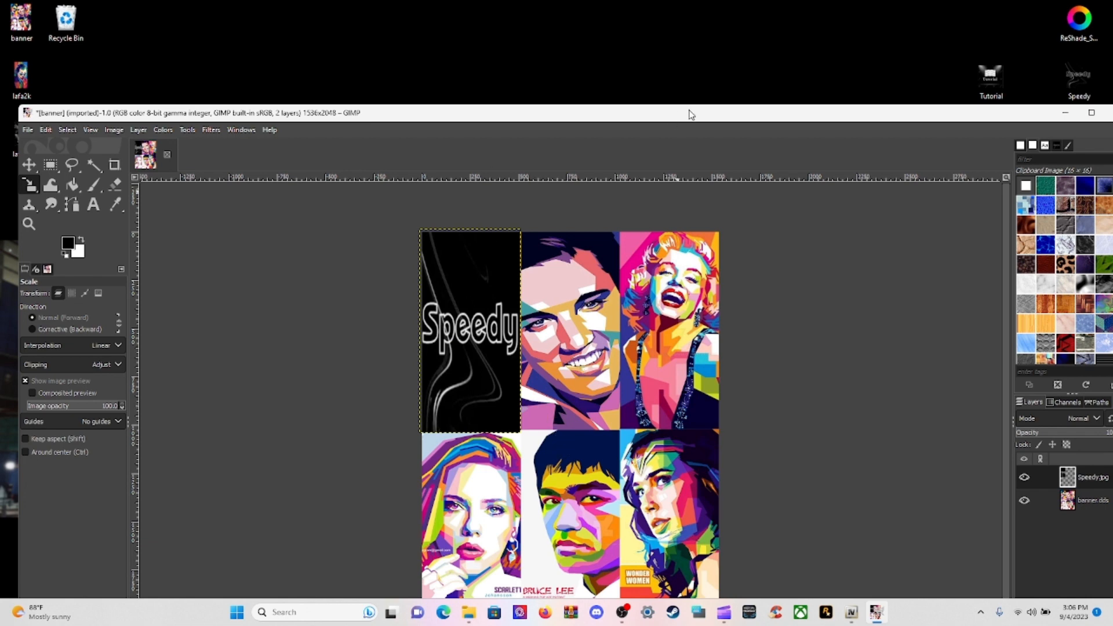
Add the desktop's ON image as a layer and scale it over the upper middle portrait, to about 518 × 1026 px.
left_click_drag(691, 115, 698, 201)
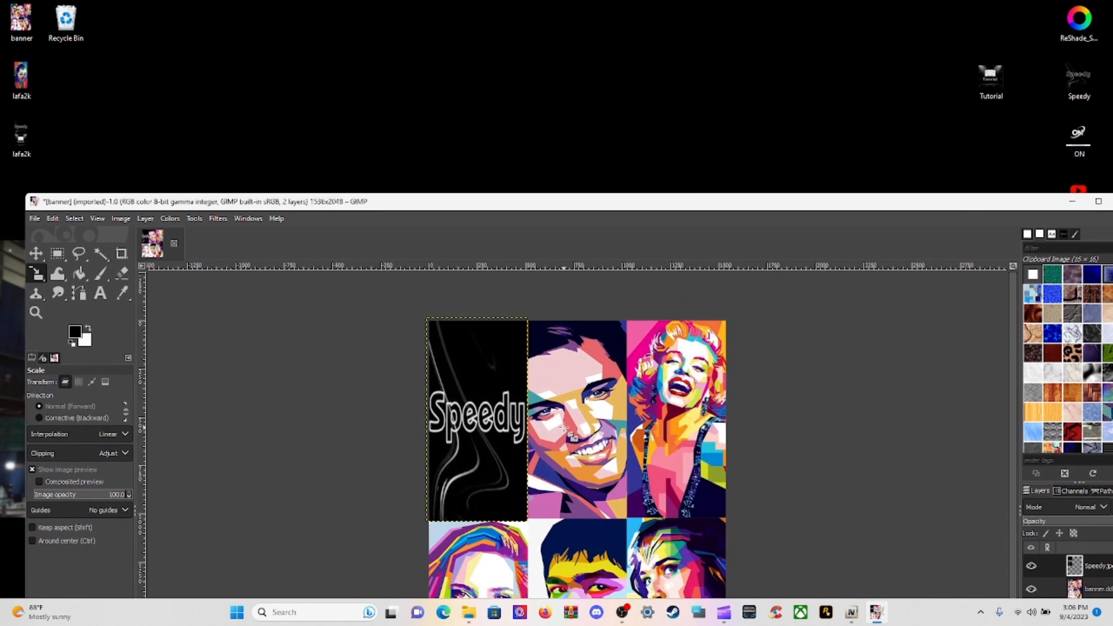
left_click_drag(565, 429, 580, 428)
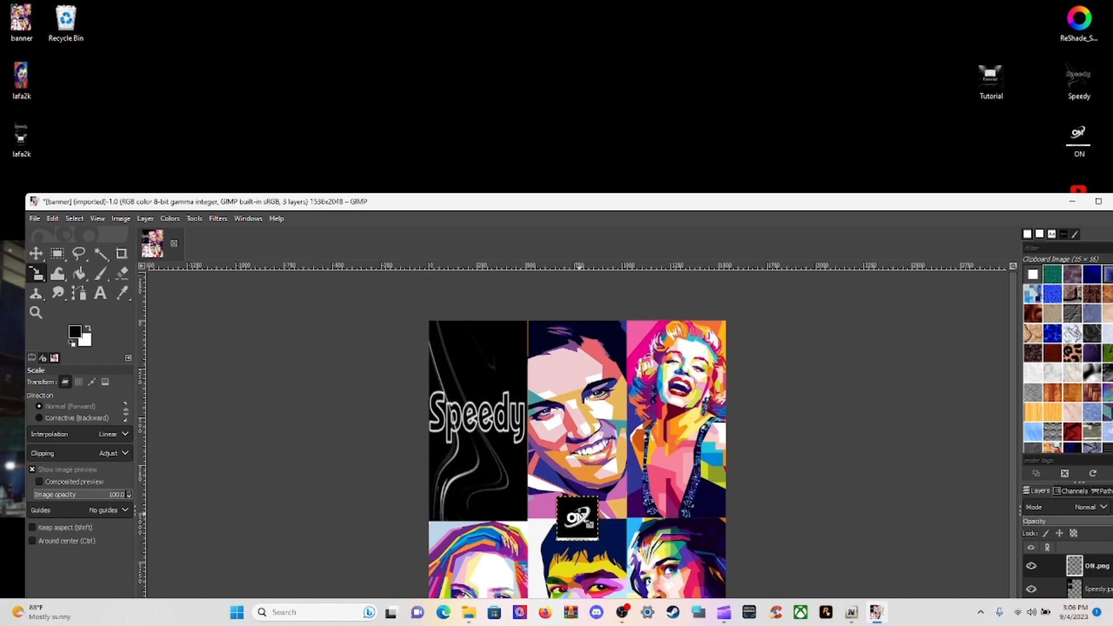
left_click_drag(589, 525, 530, 322)
left_click_drag(598, 385, 625, 386)
left_click_drag(574, 454, 574, 521)
left_click_drag(576, 420, 576, 420)
left_click_drag(576, 323, 577, 321)
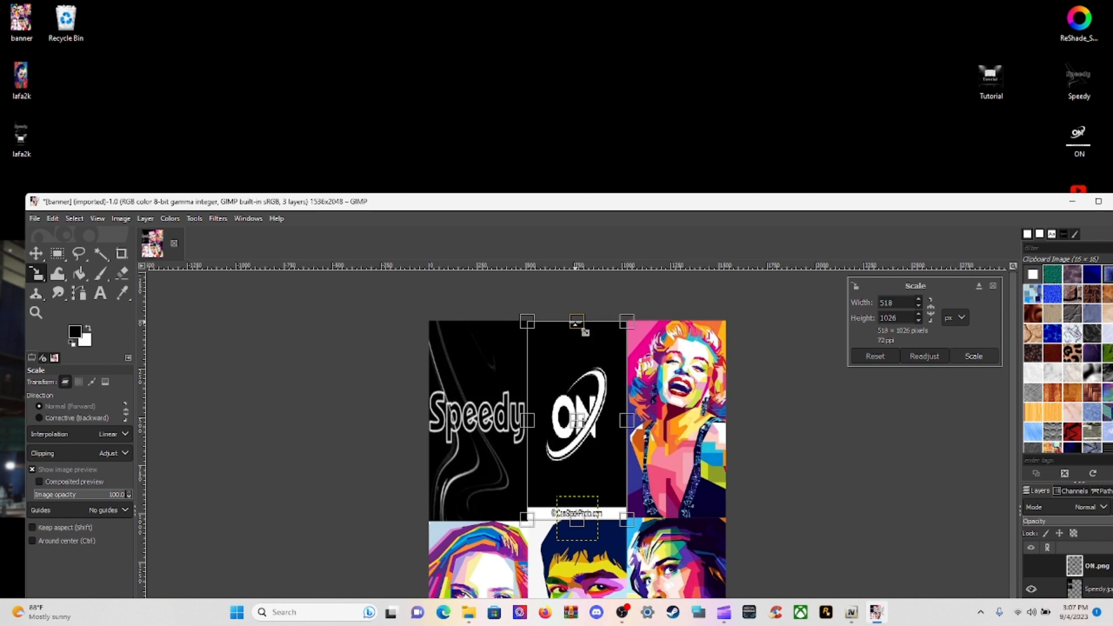
left_click(976, 355)
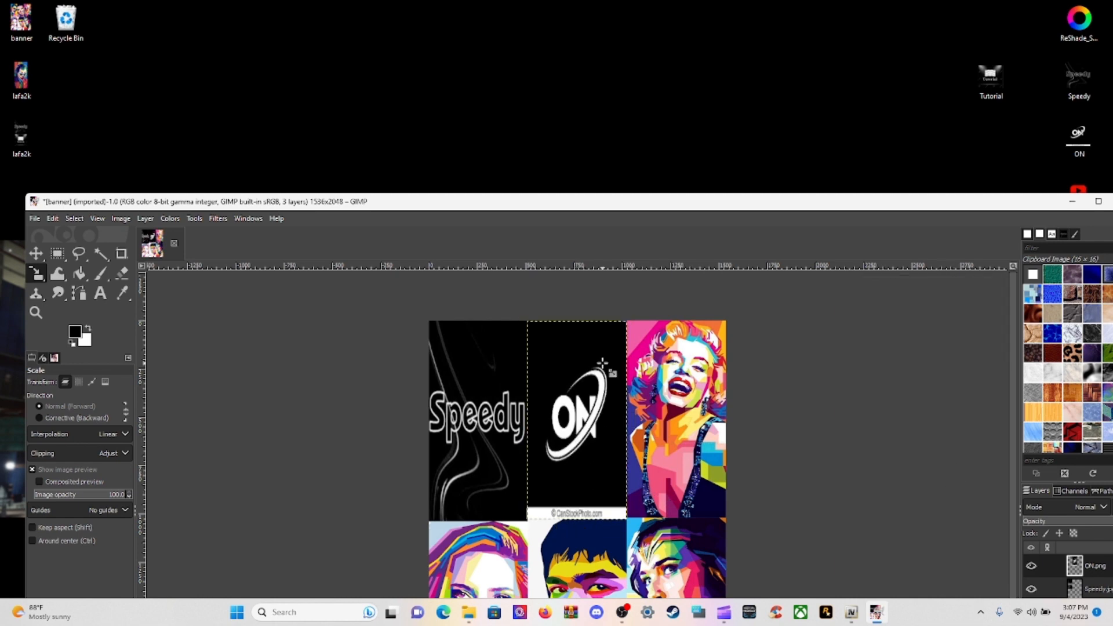
Add the desktop's You Tube image as a layer and scale it over the upper-right portrait, to about 526 × 1027 px.
left_click_drag(980, 206, 994, 244)
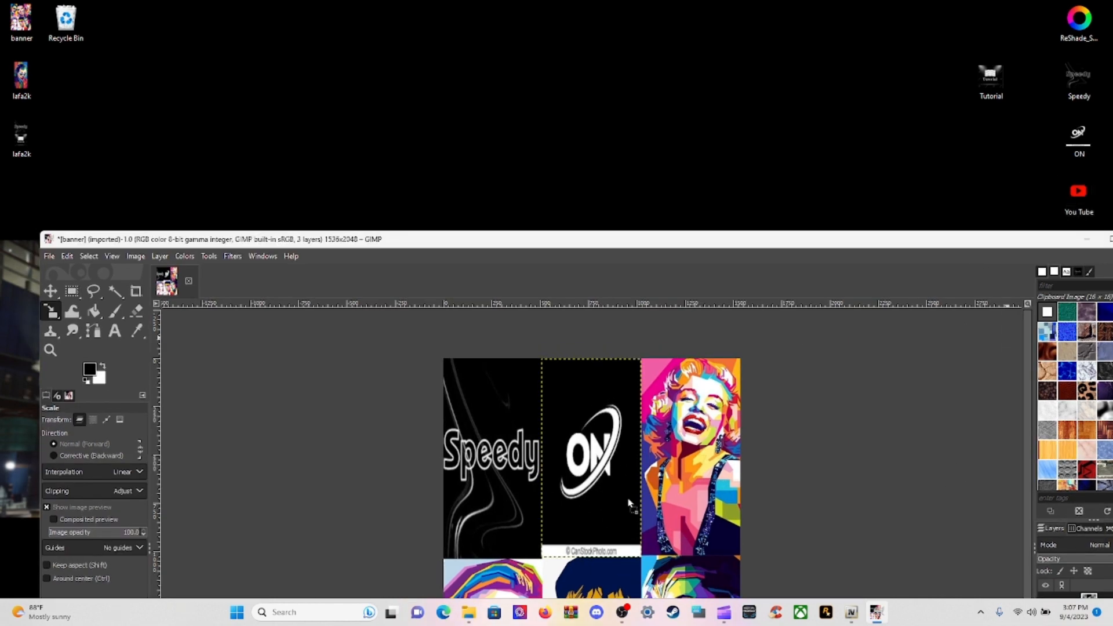
left_click_drag(736, 242, 733, 97)
left_click(585, 412)
left_click_drag(491, 508, 589, 432)
left_click_drag(642, 368, 686, 267)
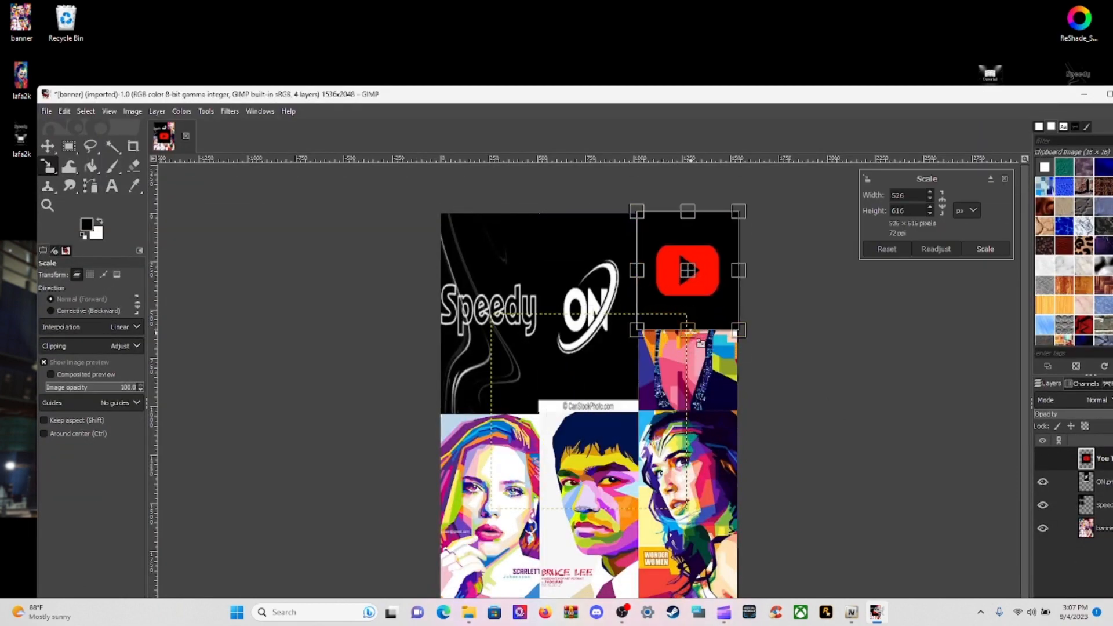
left_click_drag(700, 344, 699, 421)
left_click(986, 249)
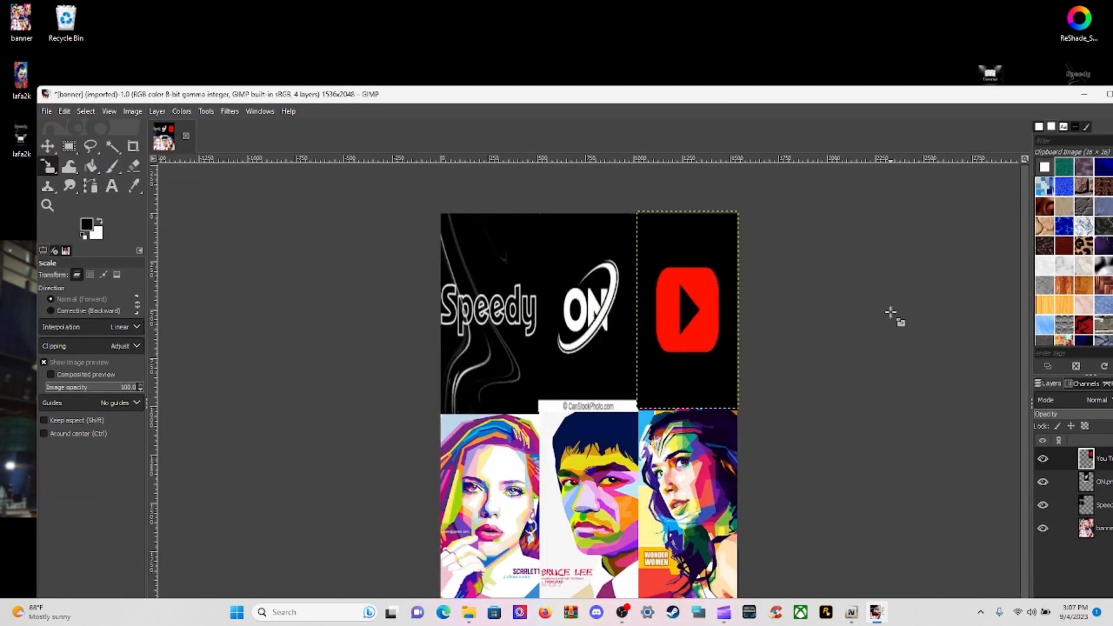
Widen the You Tube layer past the banner's right edge to about 556 px and apply the scaling.
left_click(775, 354)
left_click_drag(704, 412, 701, 411)
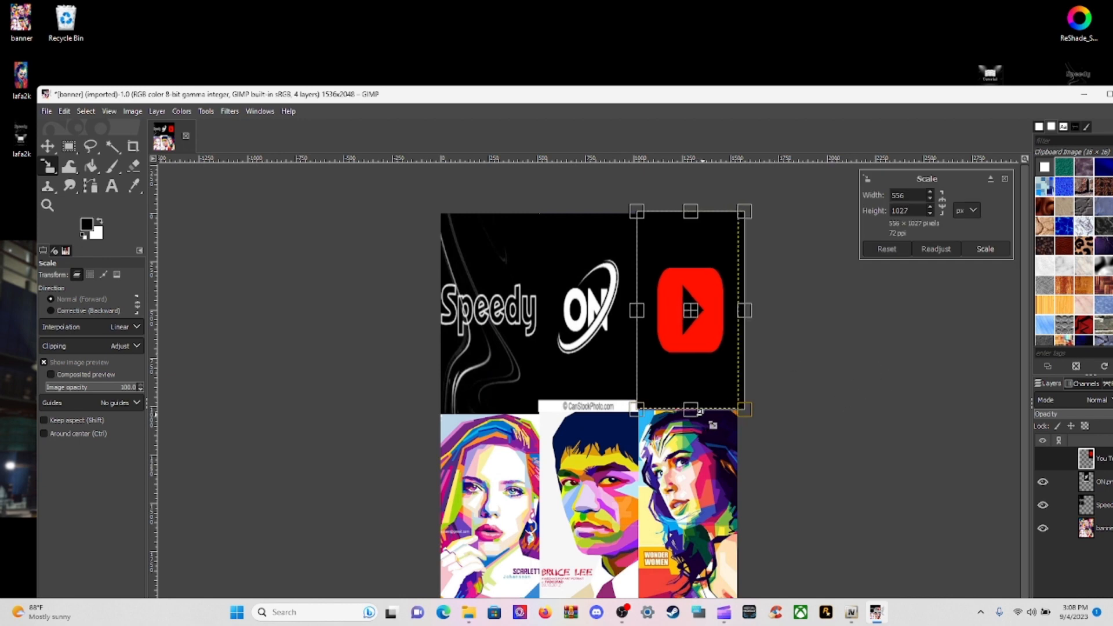
key("Return")
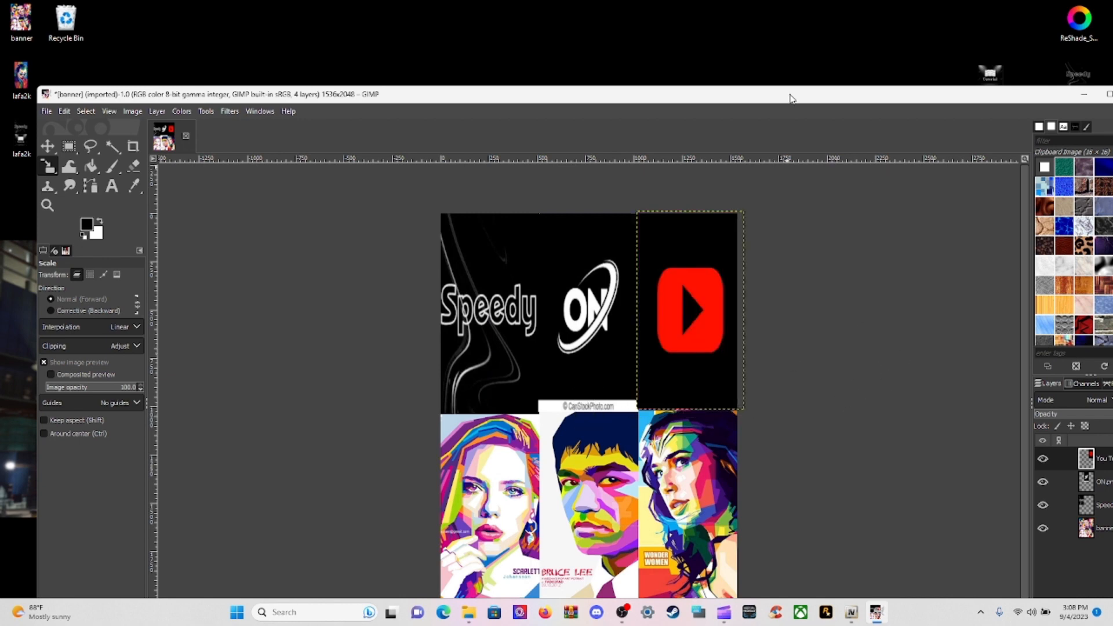
Add the desktop's LSPDFR Logo 2 image as a layer and scale it over the lower-left portrait, to about 538 × 1018 px.
left_click_drag(792, 98, 782, 344)
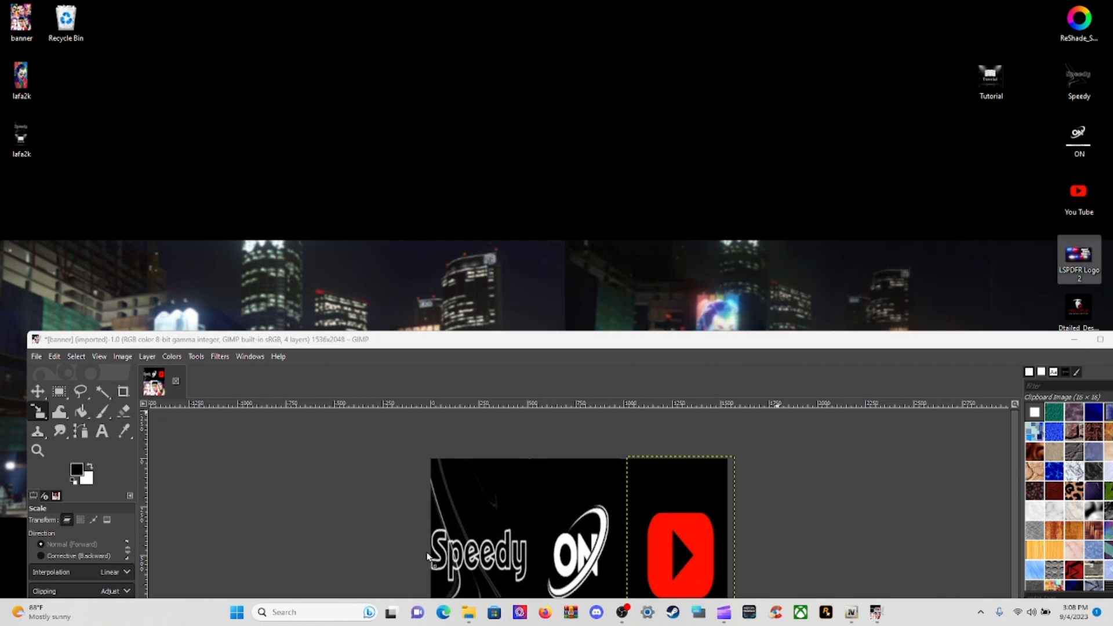
left_click_drag(427, 559, 429, 556)
left_click_drag(575, 339, 562, 49)
left_click(567, 371)
left_click_drag(567, 386, 566, 563)
left_click_drag(530, 456, 504, 479)
left_click_drag(599, 476, 518, 475)
left_click_drag(456, 580, 459, 561)
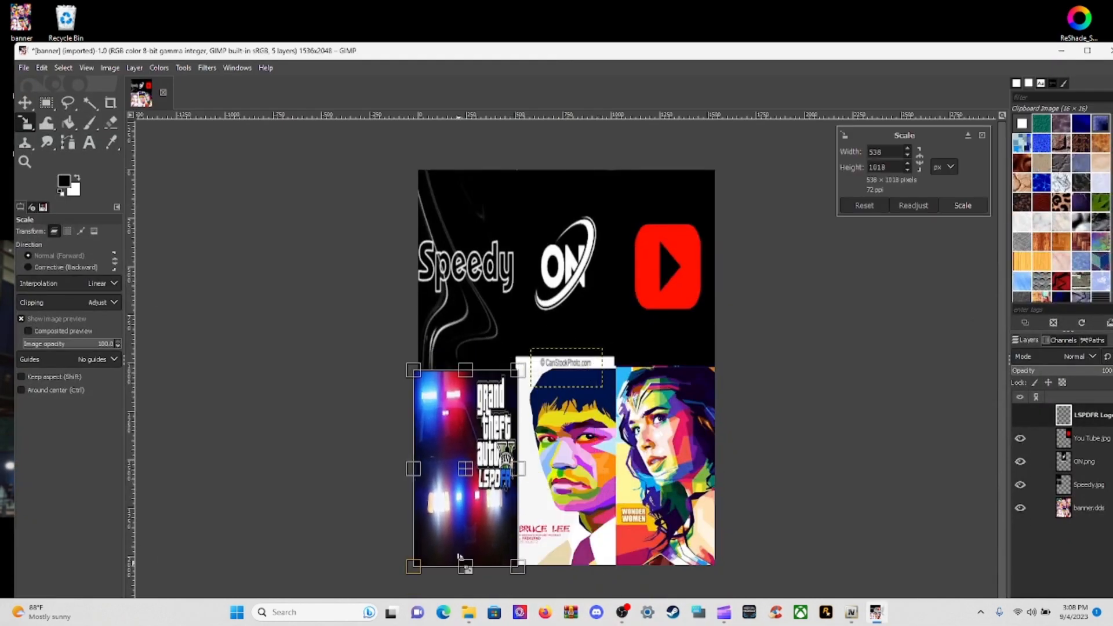
left_click_drag(462, 469, 517, 468)
left_click(963, 206)
left_click(465, 432)
left_click(963, 205)
Add the desktop's Dtailed_Designs_logo image as a layer and scale it over the lower-right portrait.
left_click_drag(1036, 50, 1044, 387)
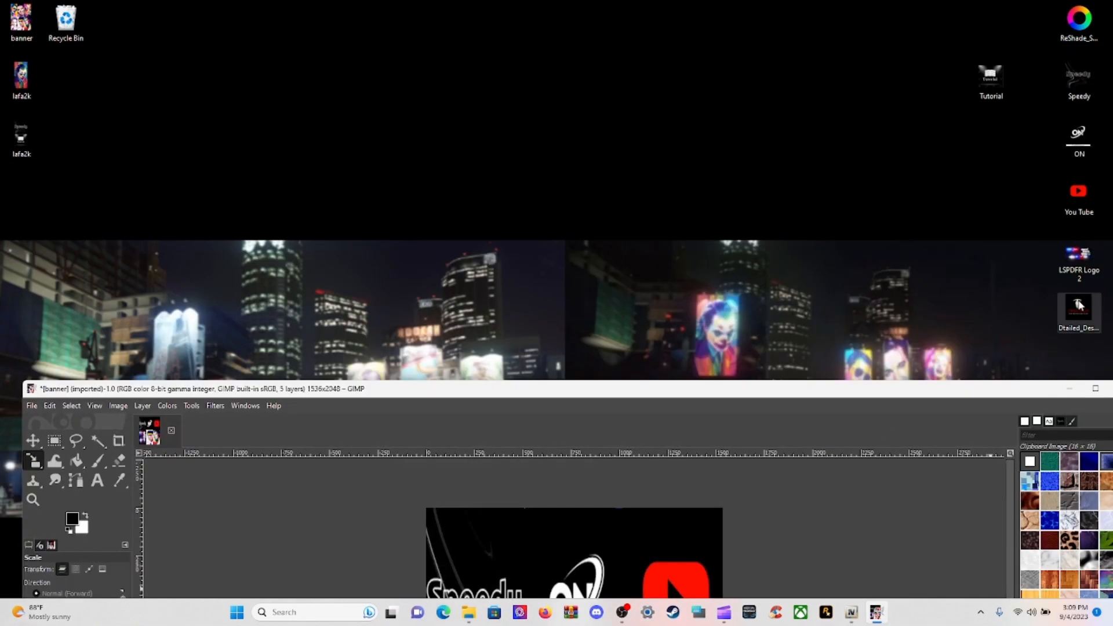
left_click_drag(1079, 304, 597, 539)
left_click_drag(673, 381, 673, 62)
left_click(1094, 69)
left_click(556, 301)
left_click_drag(552, 176, 553, 239)
left_click_drag(552, 465, 553, 404)
left_click_drag(407, 324, 602, 328)
left_click_drag(650, 404, 651, 438)
left_click_drag(650, 339, 701, 419)
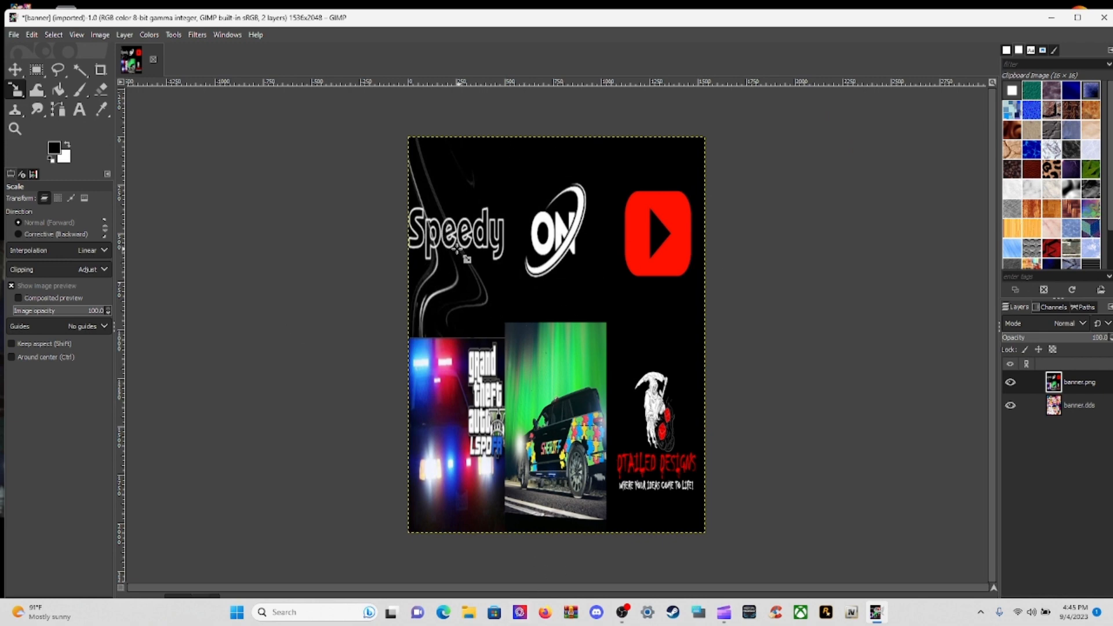
Export the finished banner to the Desktop as banner.png, replacing the existing file and keeping the default PNG options.
left_click(11, 34)
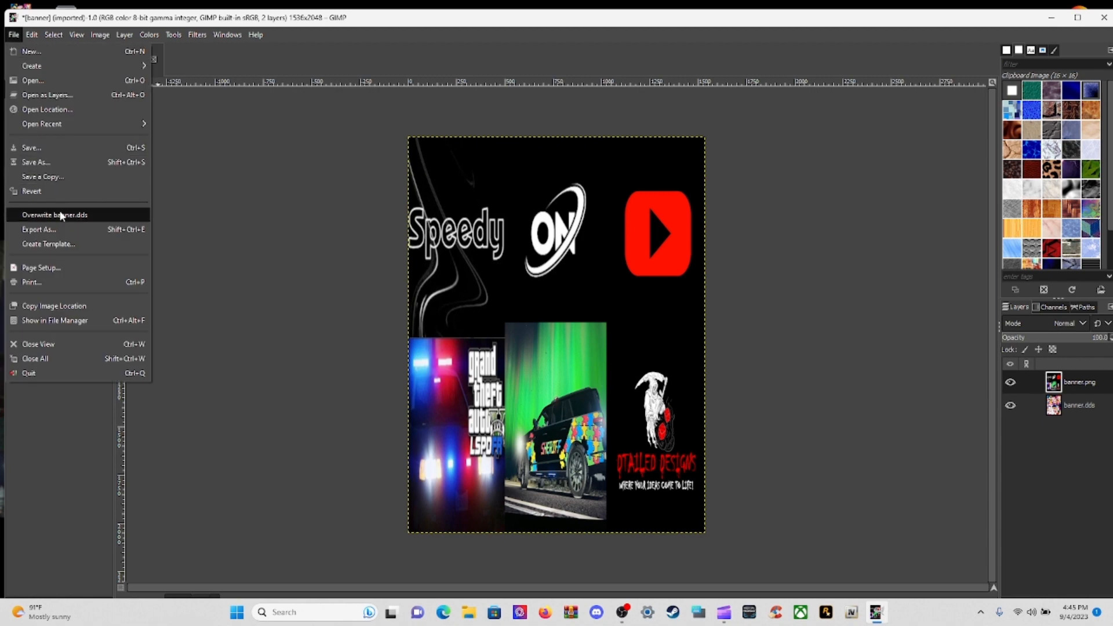
left_click(70, 233)
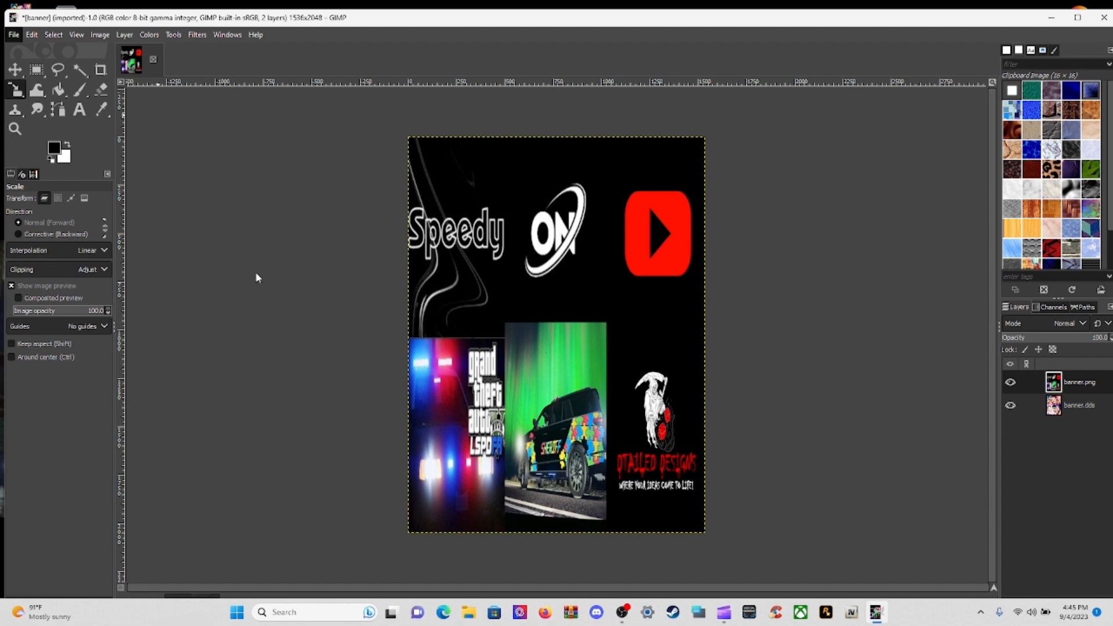
key("ctrl+shift+e")
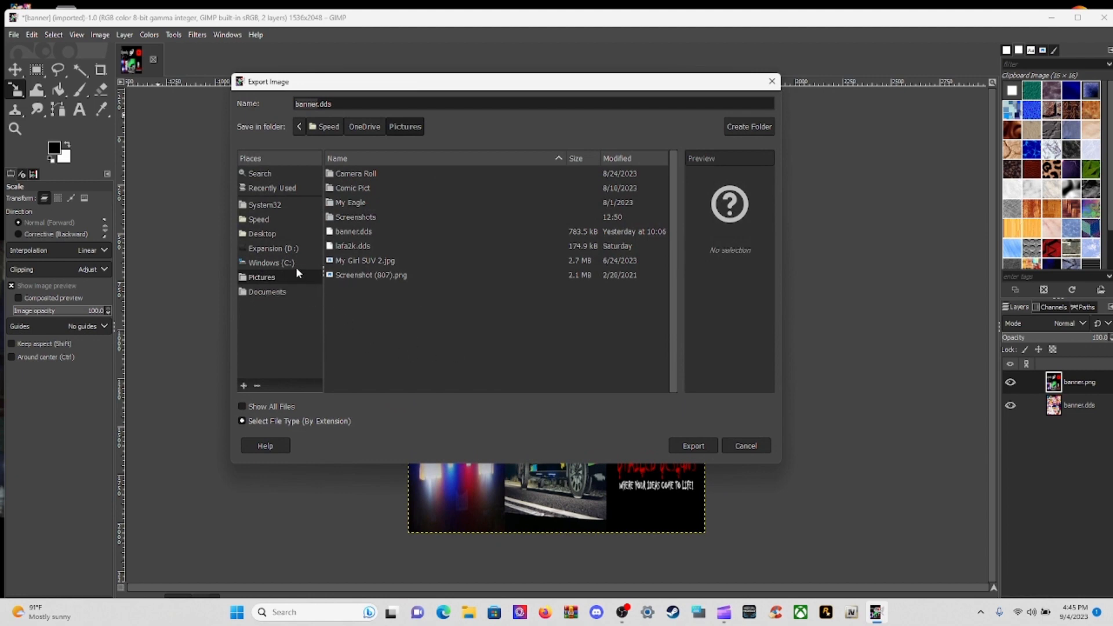
left_click(280, 233)
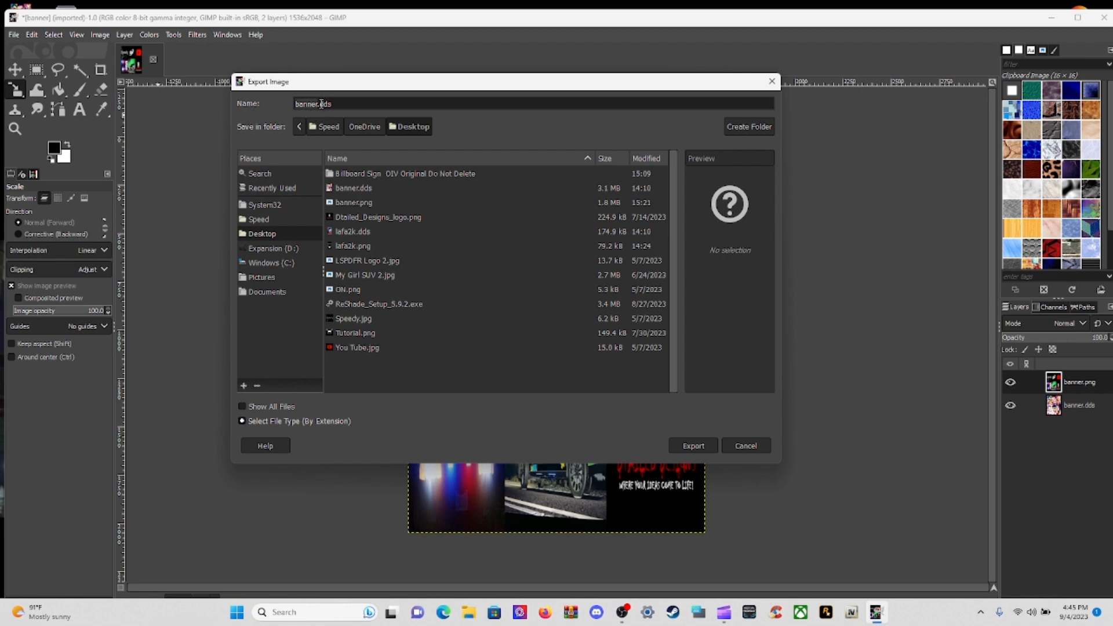
left_click_drag(320, 103, 348, 107)
type("png")
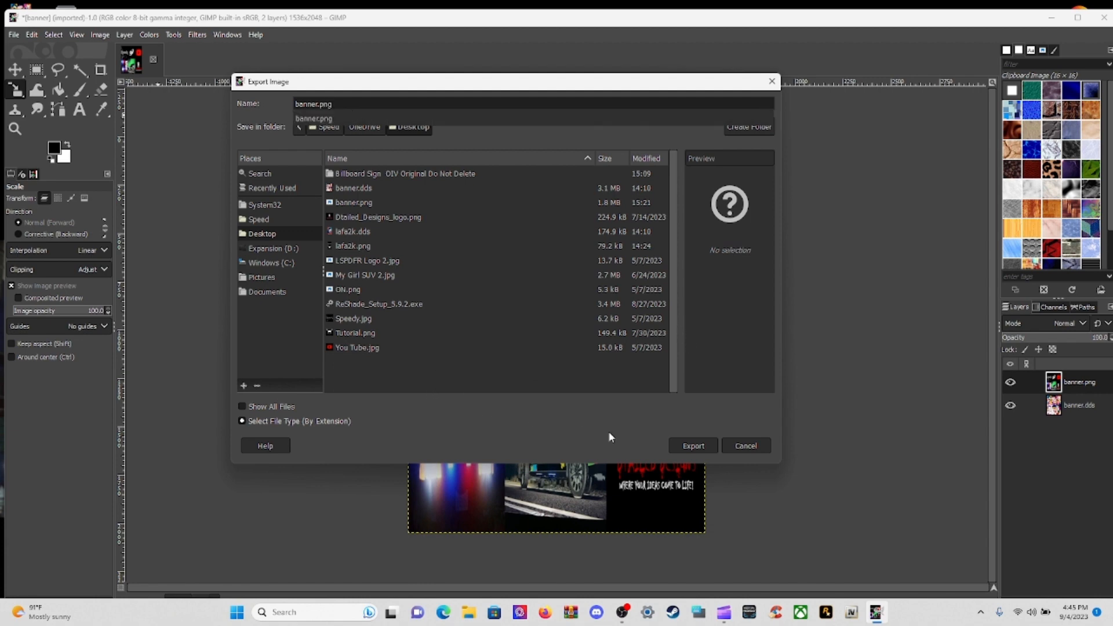
left_click(697, 451)
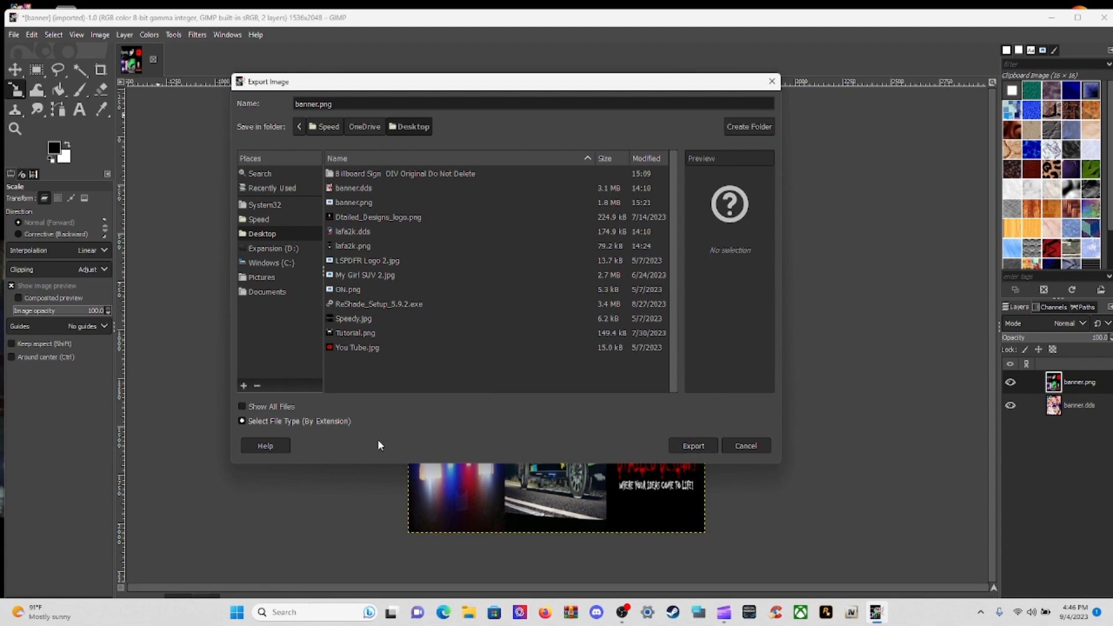
left_click(686, 447)
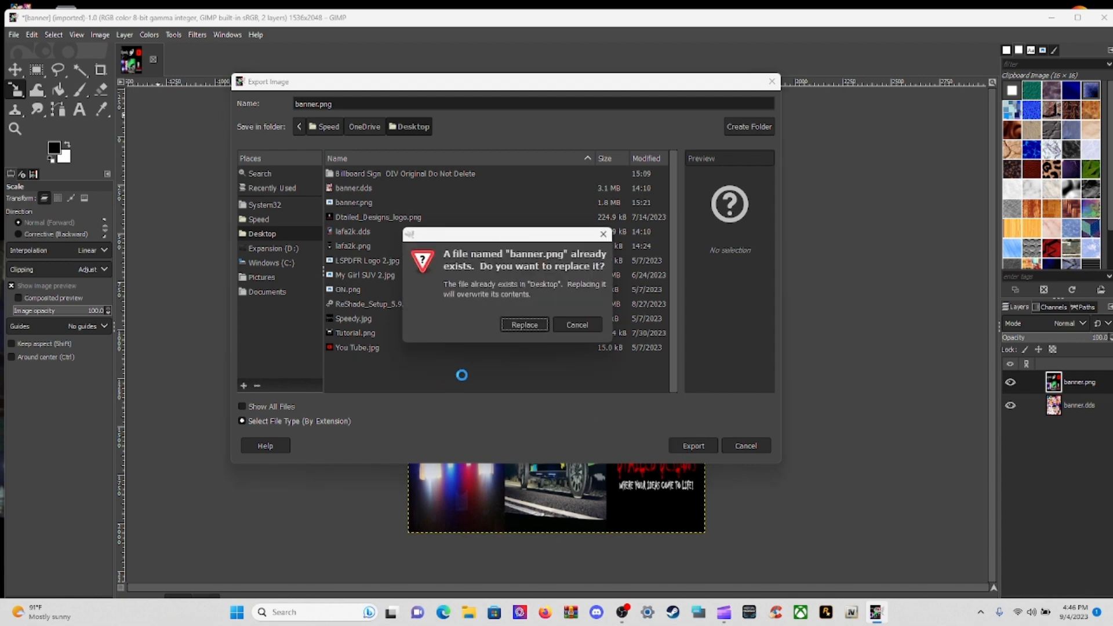
left_click(526, 324)
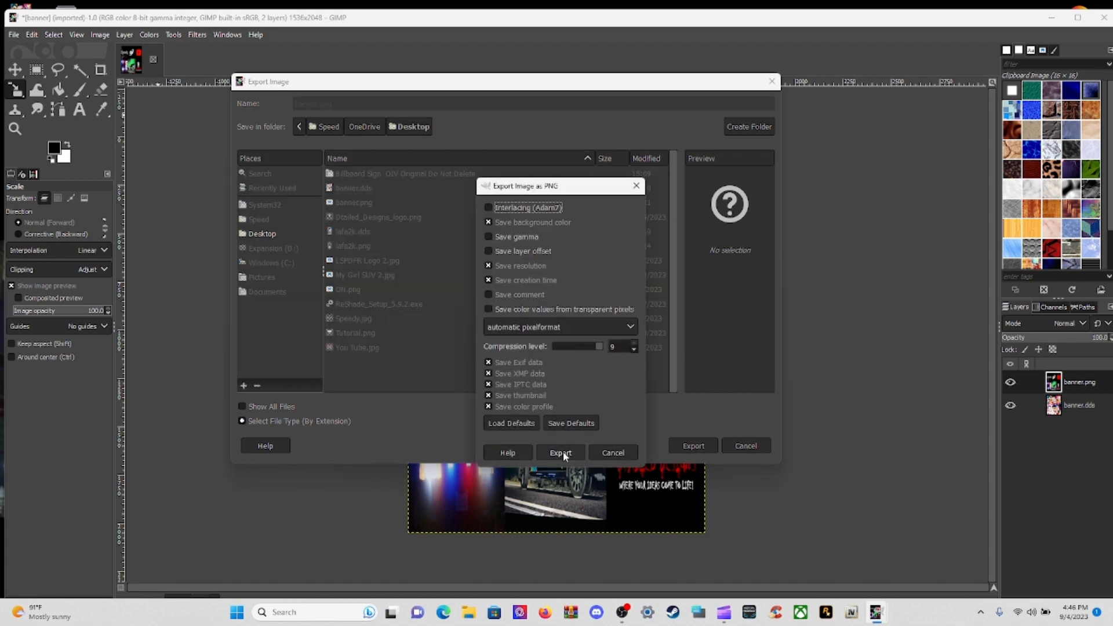
left_click(559, 450)
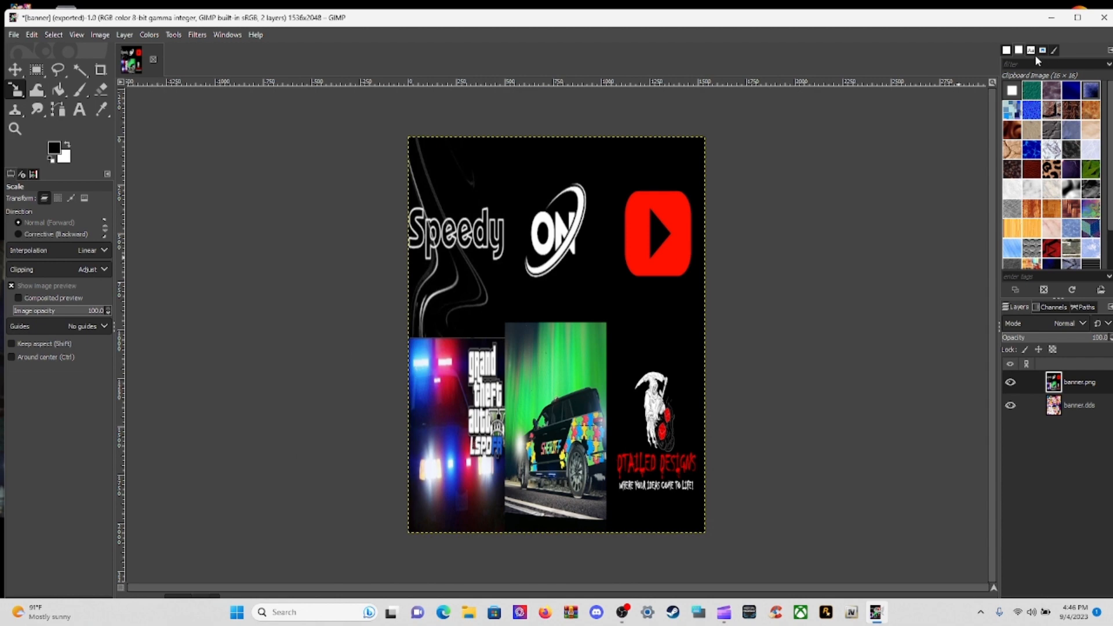
Minimize the image editor, switch to OpenIV and open the lafa2k_animation.ytd texture dictionary.
left_click(1048, 20)
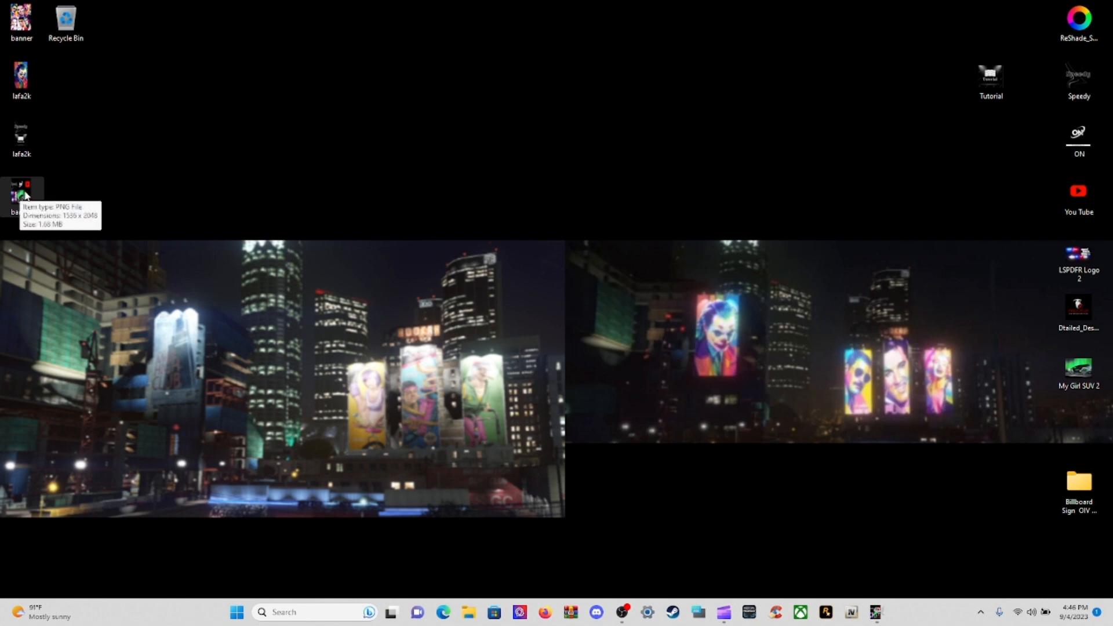
left_click(20, 195)
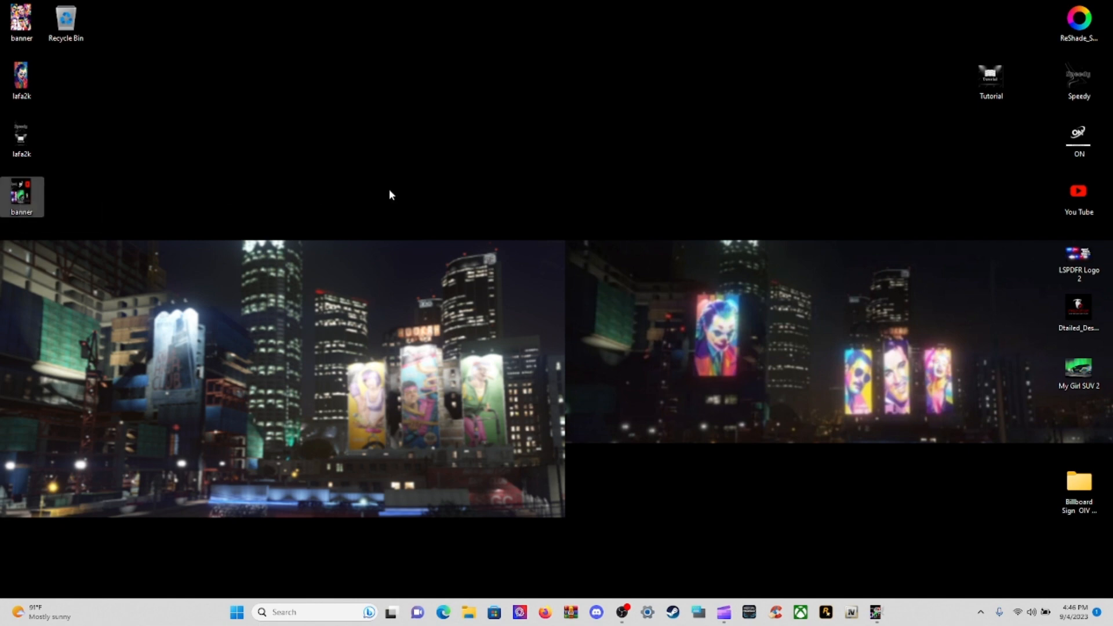
left_click(850, 613)
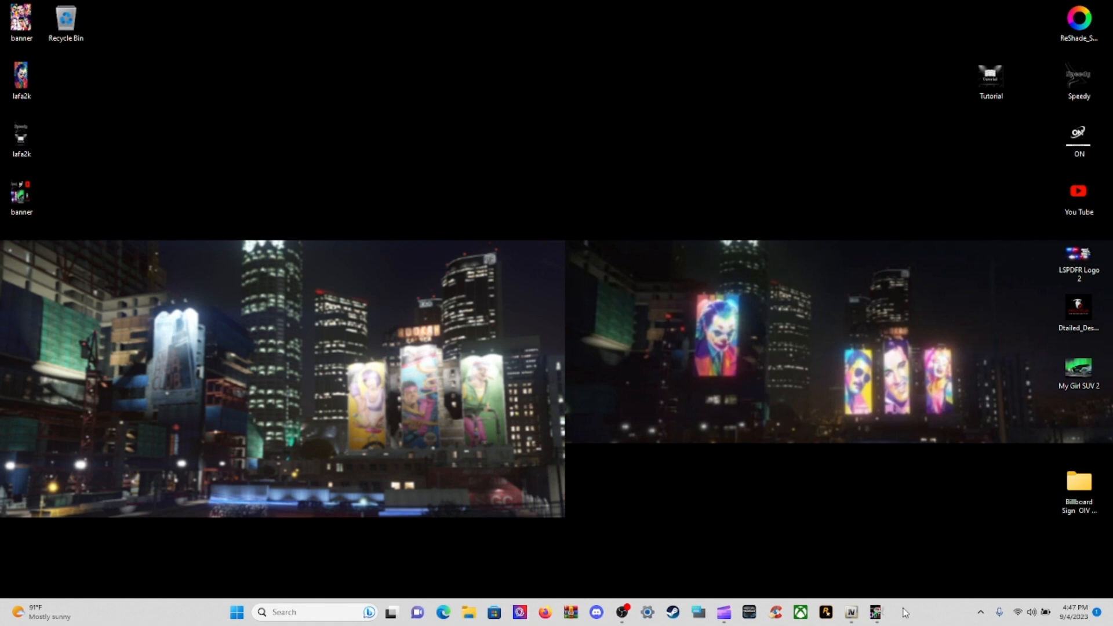
left_click(849, 551)
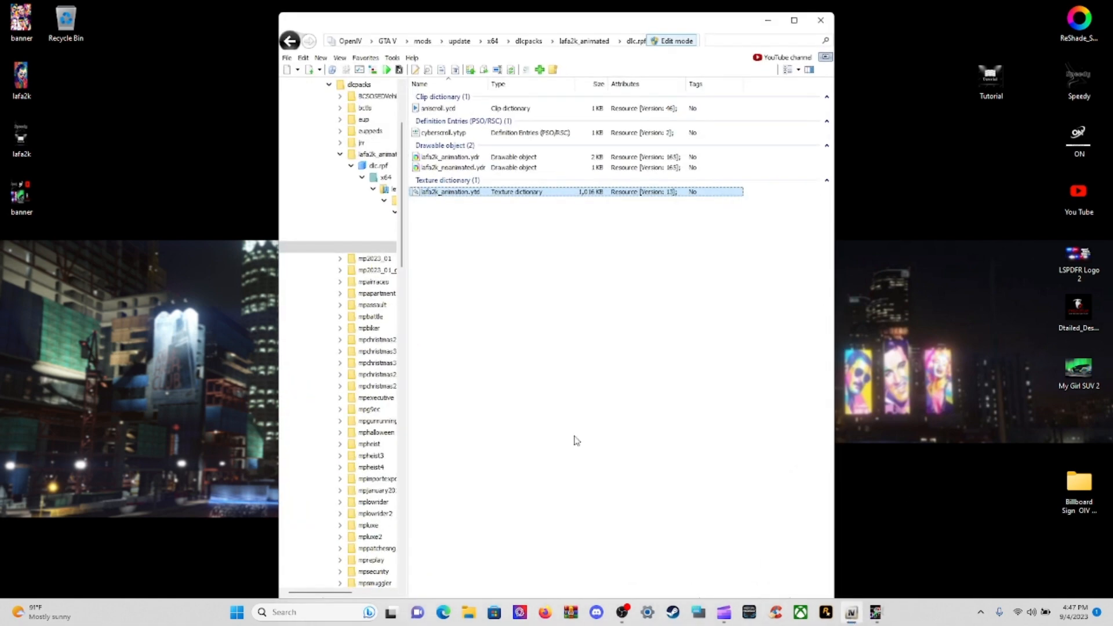
double_click(466, 197)
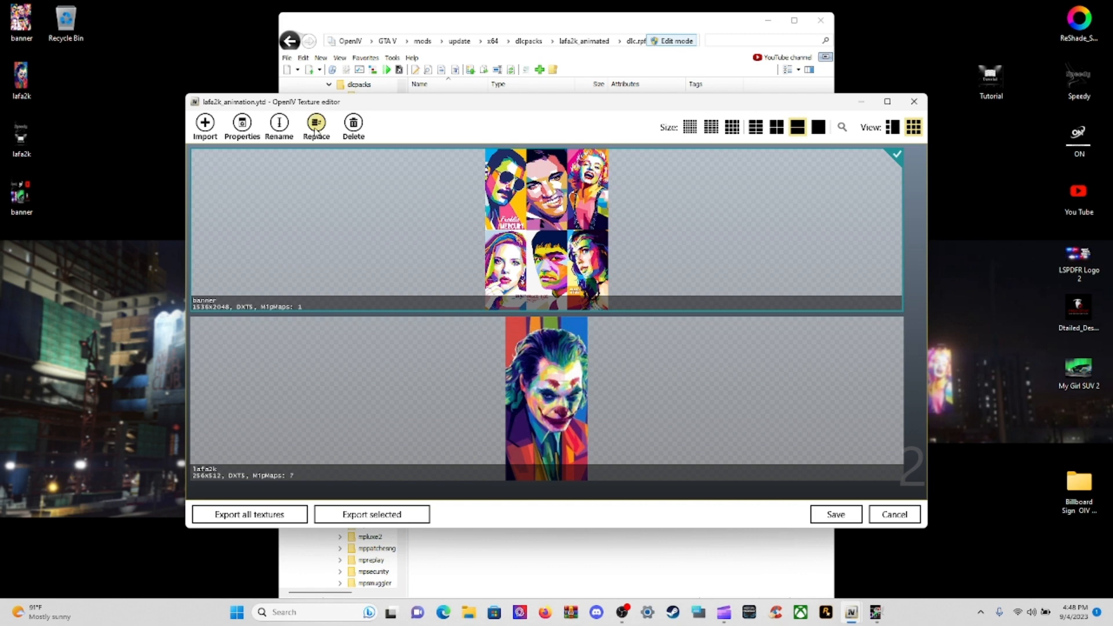
Replace the banner texture with the customized banner image from the Desktop.
left_click(316, 123)
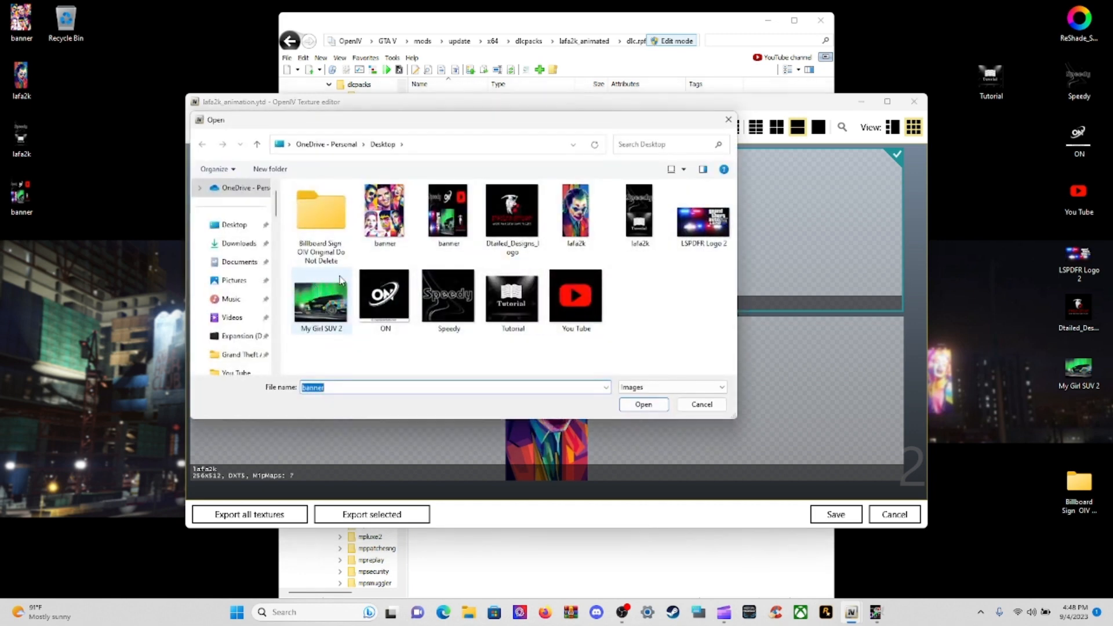
left_click(450, 218)
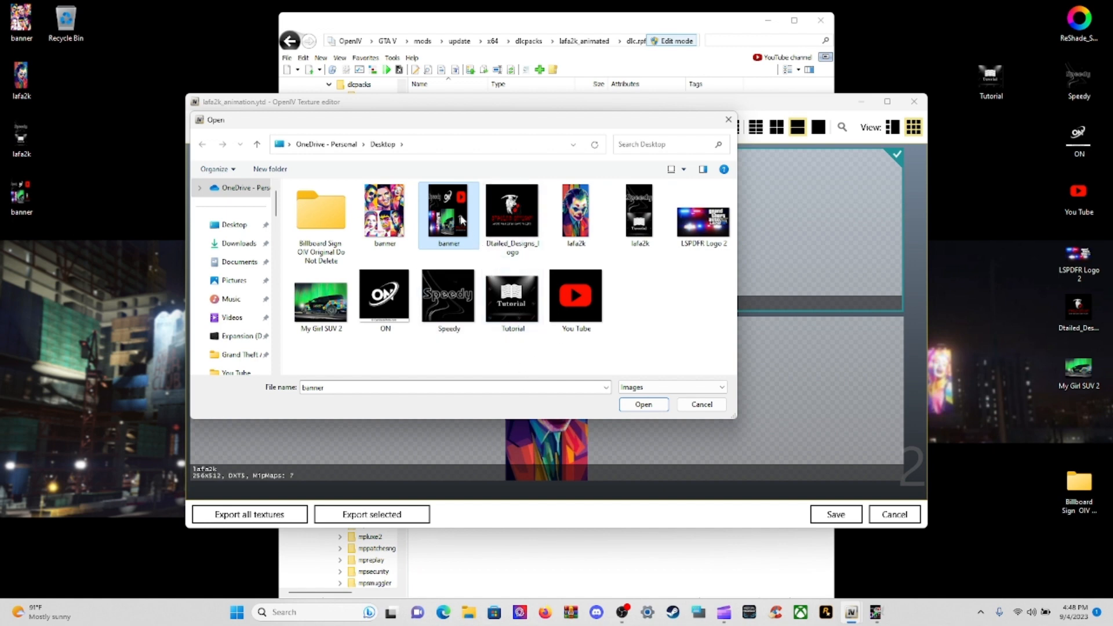
left_click(651, 411)
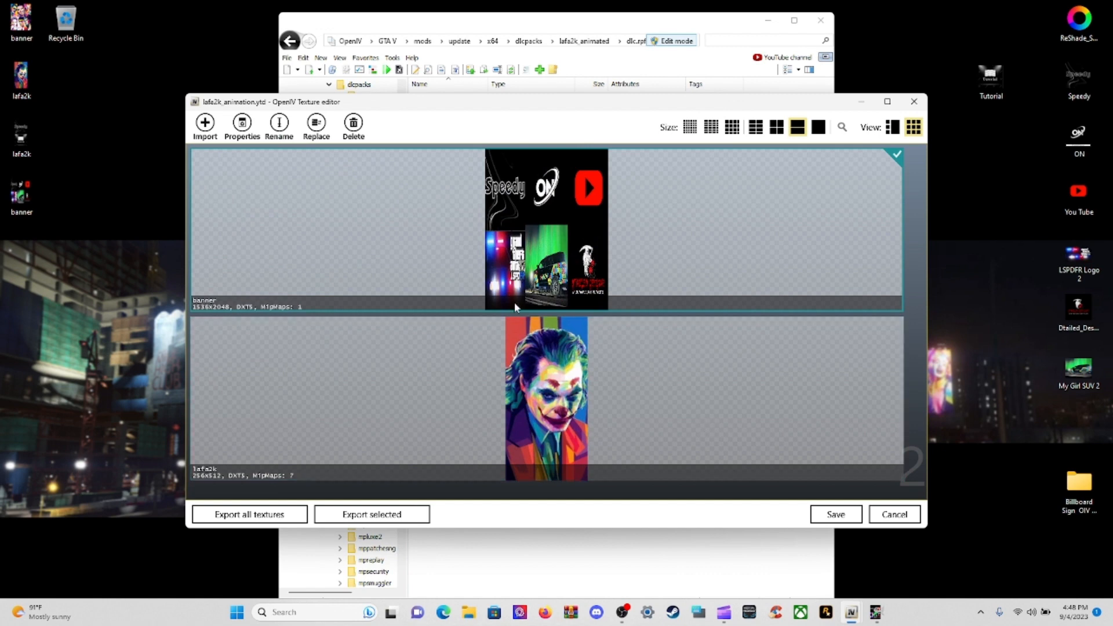
Replace the lafa2k Joker texture with the Desktop's lafa2k image showing the Speedy and Tutorial artwork.
left_click(673, 400)
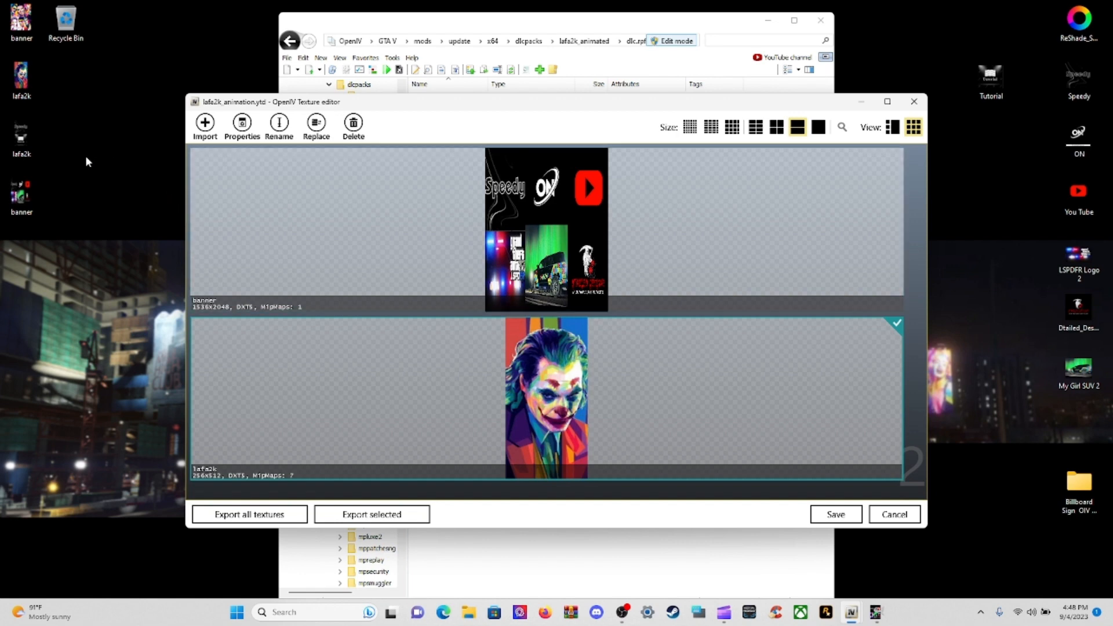
left_click(25, 146)
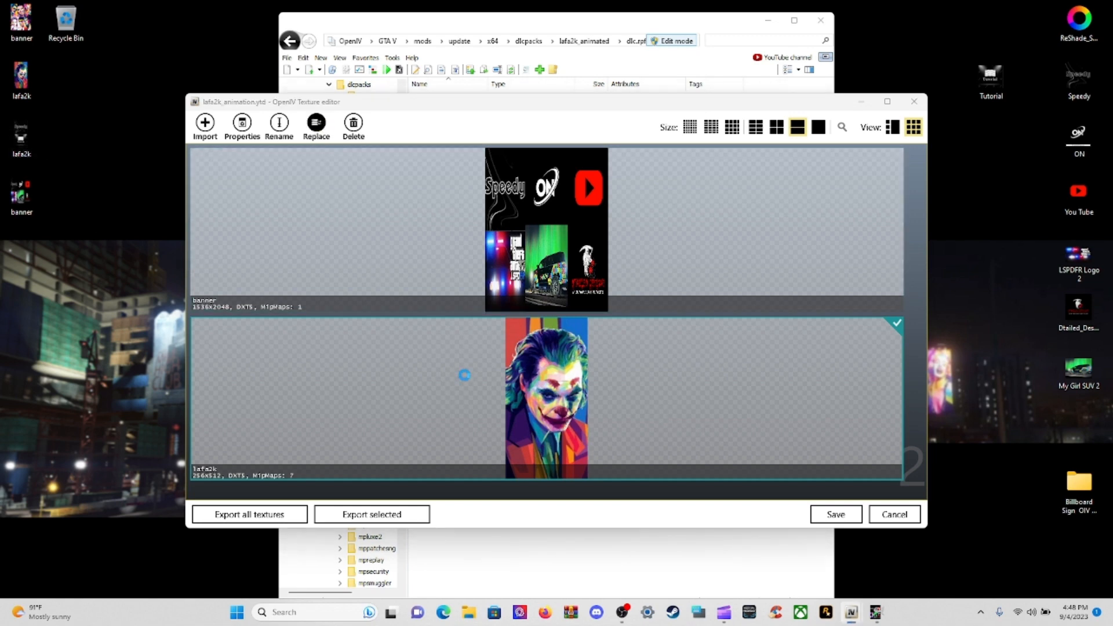
double_click(467, 380)
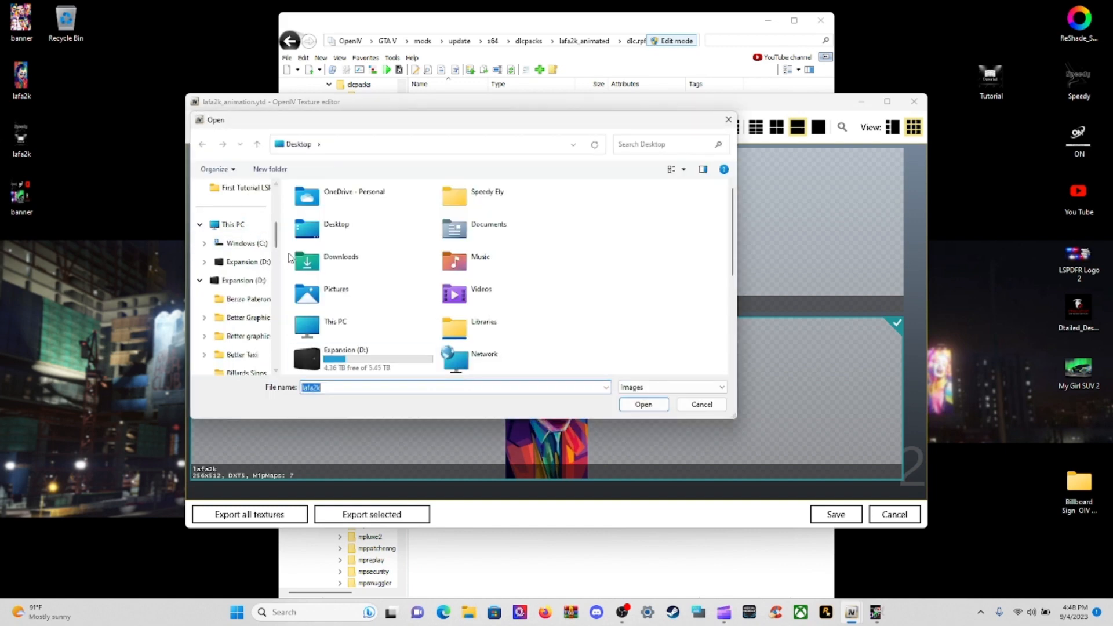
scroll(232, 255, "up", 5)
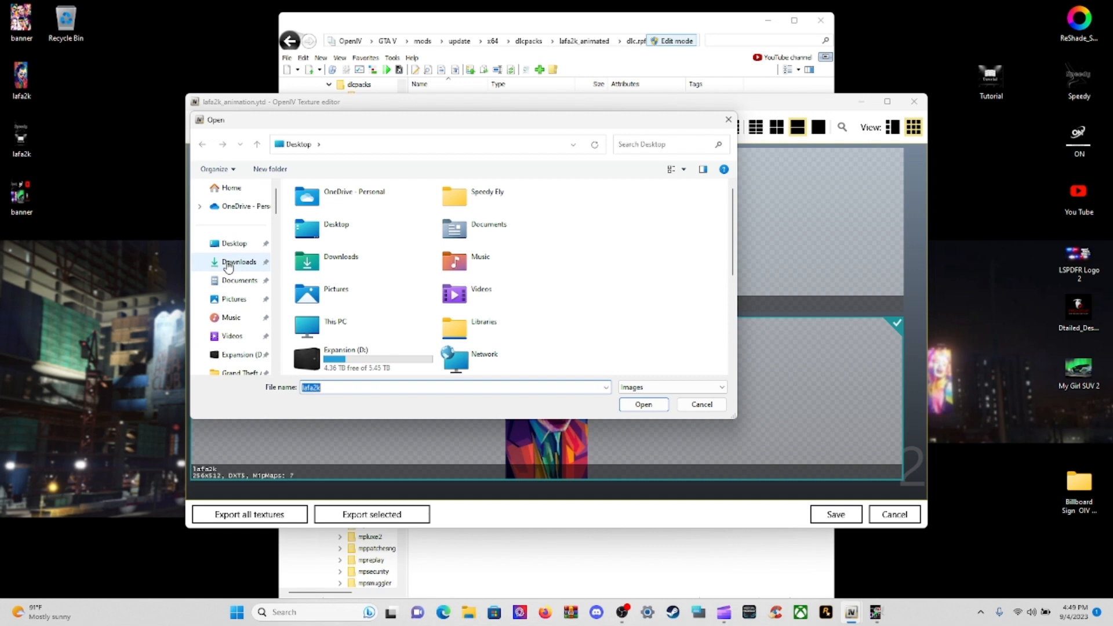
left_click(225, 244)
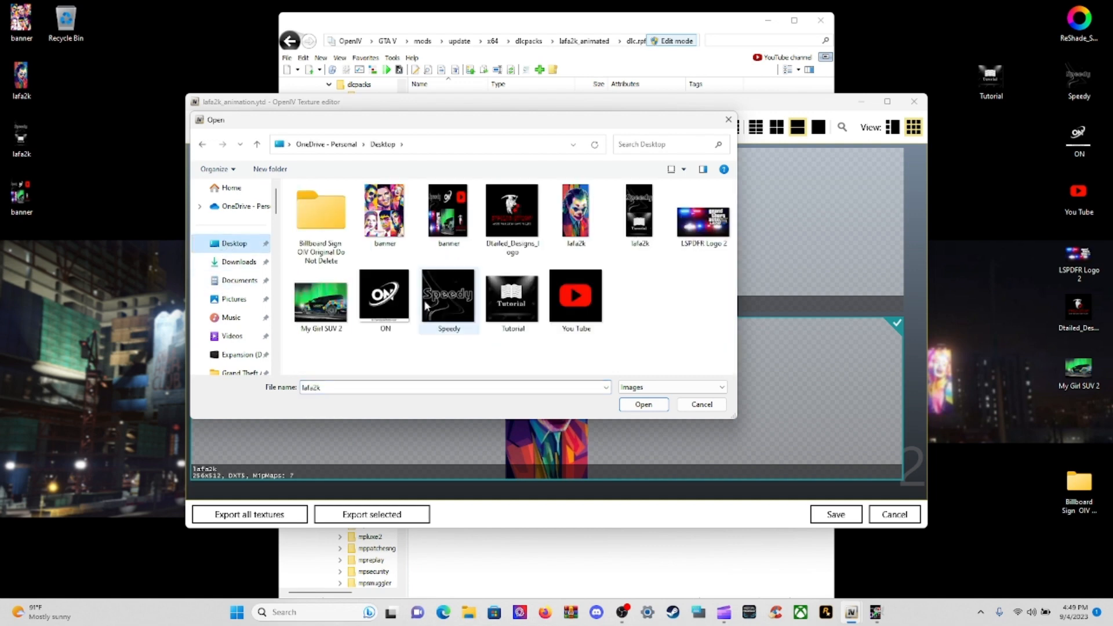
left_click(643, 214)
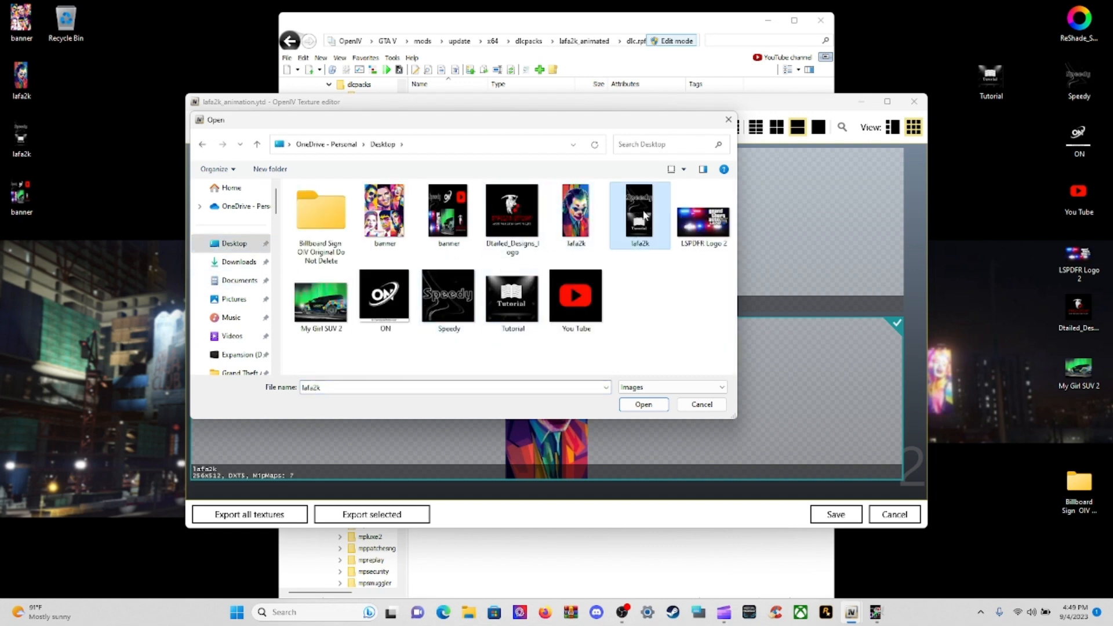
left_click(643, 405)
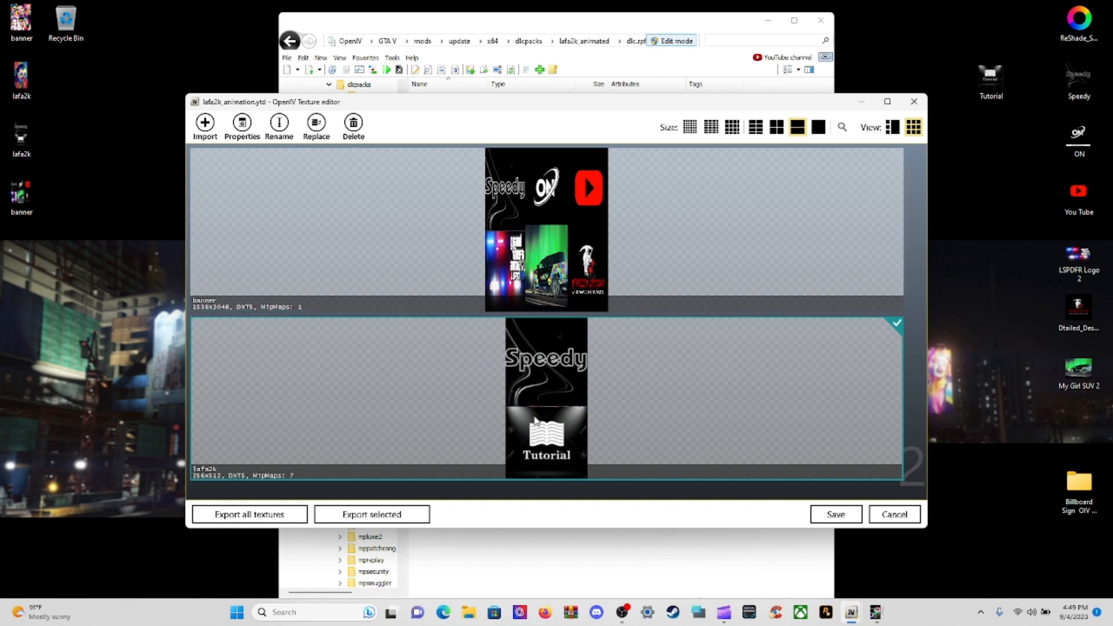
Save the texture dictionary and reopen lafa2k_animation.ytd to check the replaced textures.
left_click(847, 514)
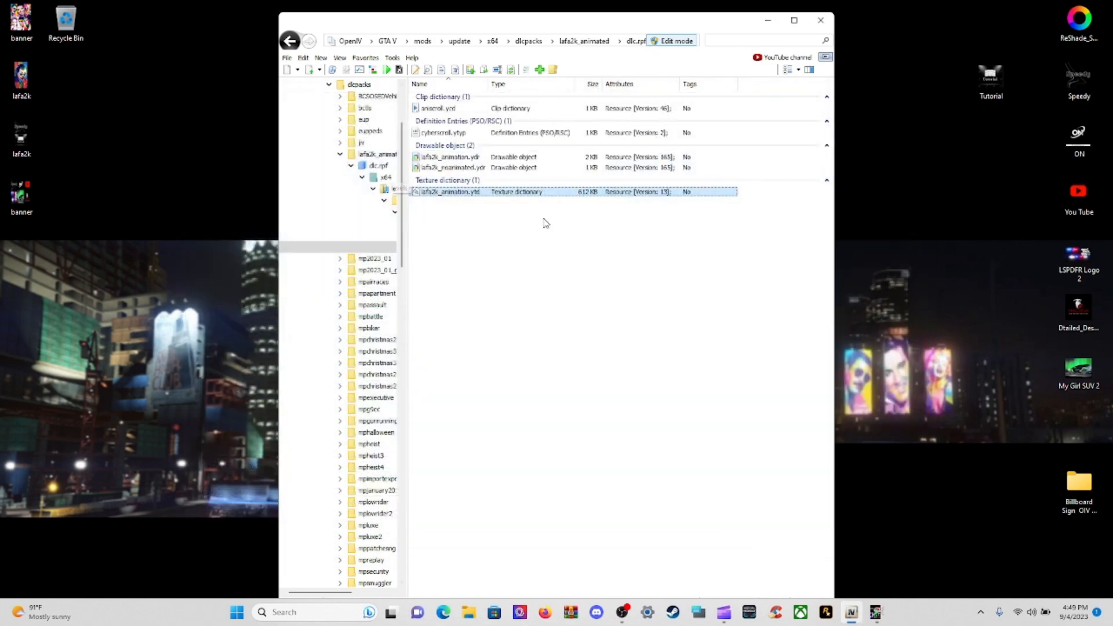
double_click(461, 192)
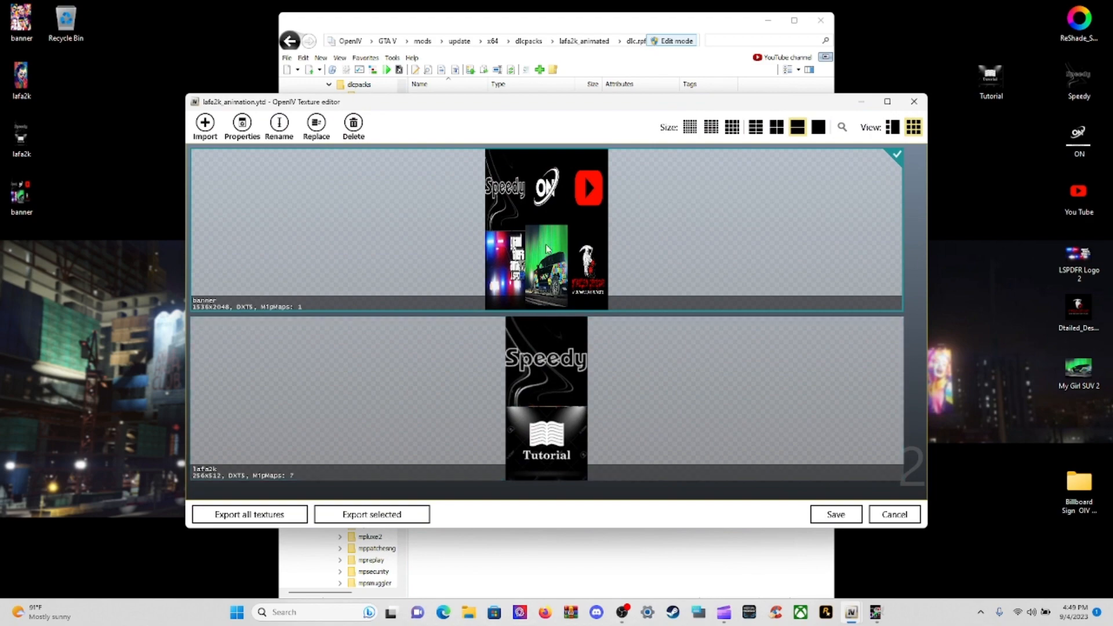
Save the texture dictionary with the replaced textures, close all open archives and quit OpenIV.
left_click(838, 515)
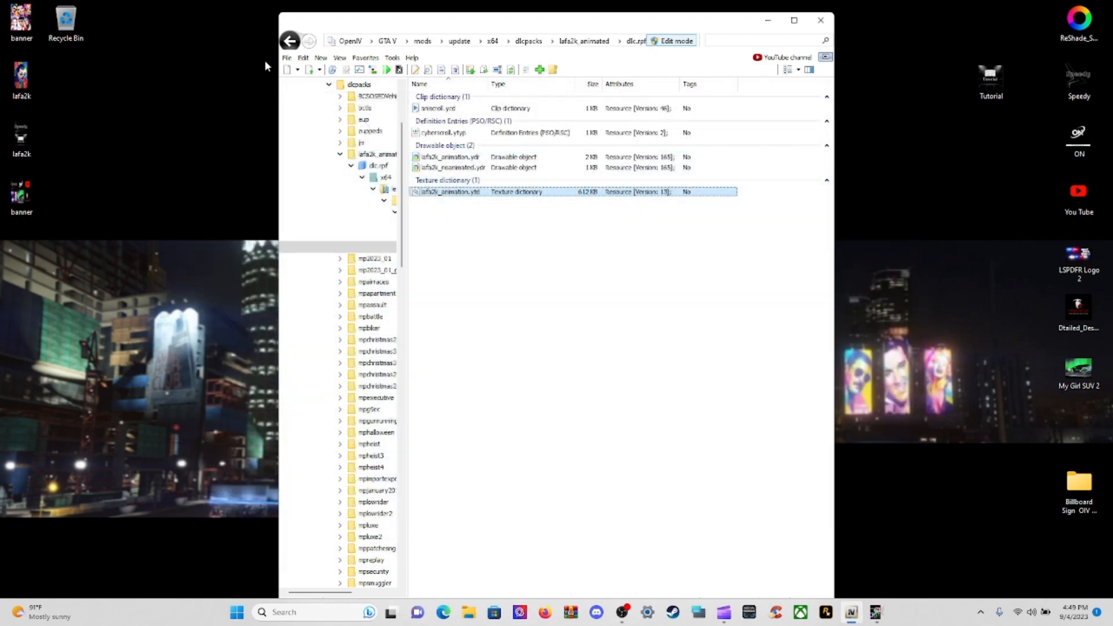
left_click(286, 58)
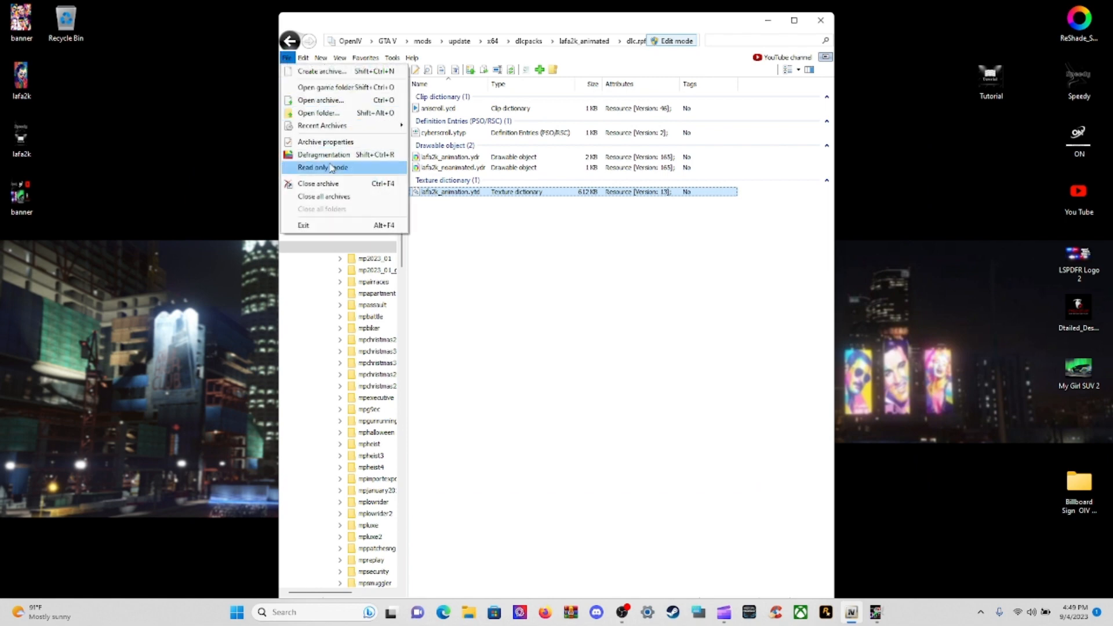
left_click(339, 197)
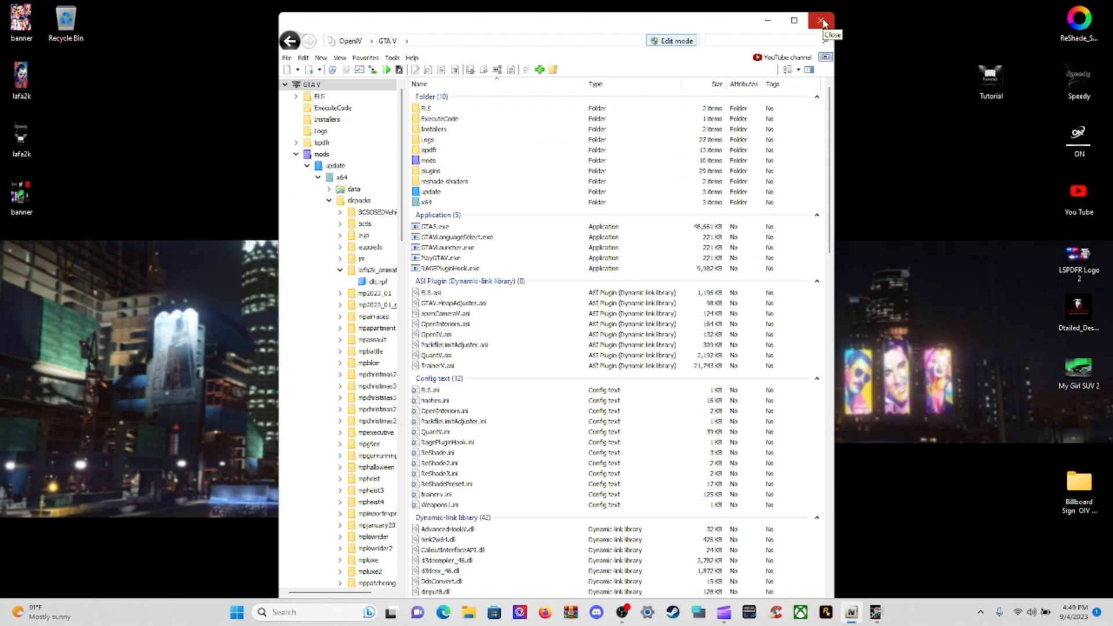
left_click(823, 22)
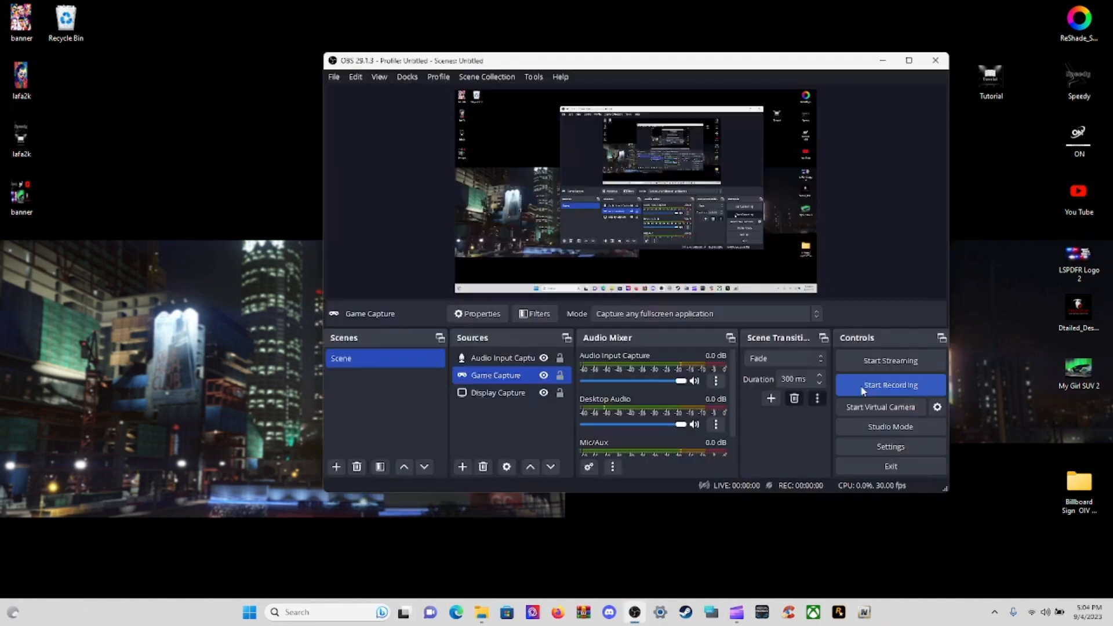
Start a new recording in OBS and minimize its window.
left_click(890, 385)
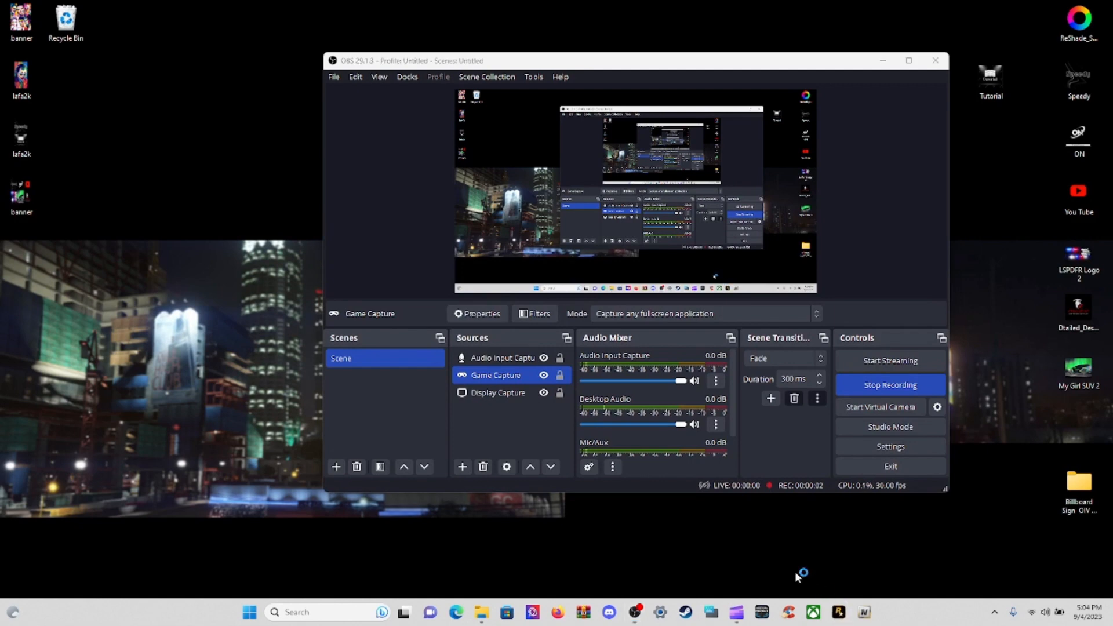
left_click(880, 60)
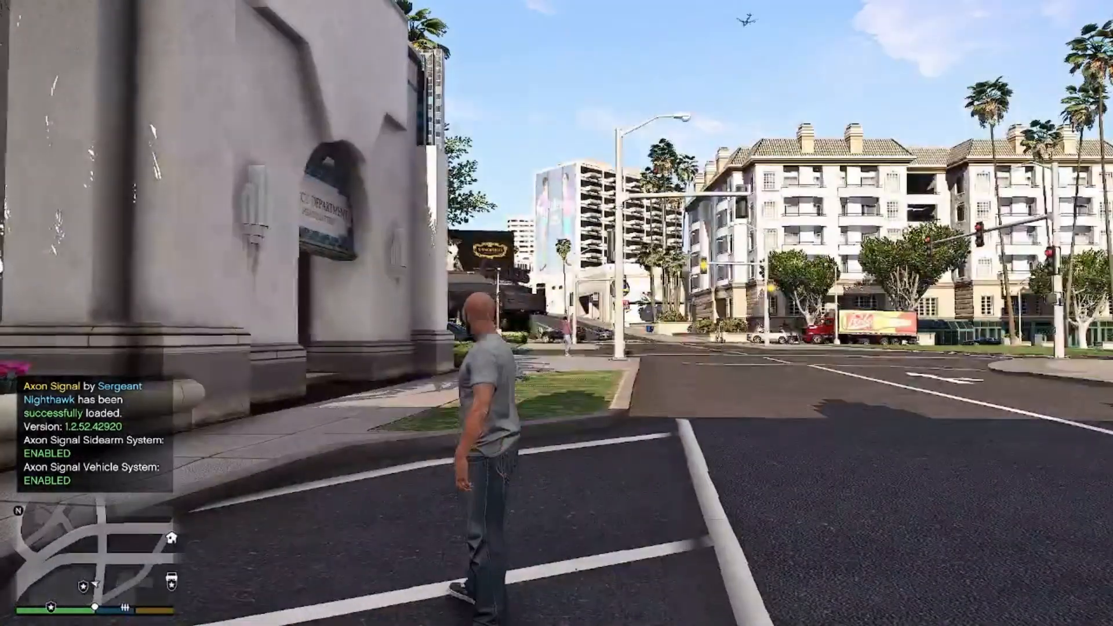
In Grand Theft Auto V, spawn a SHERIFF2 vehicle through the RAGE Plugin Hook console and return to the game.
key("w")
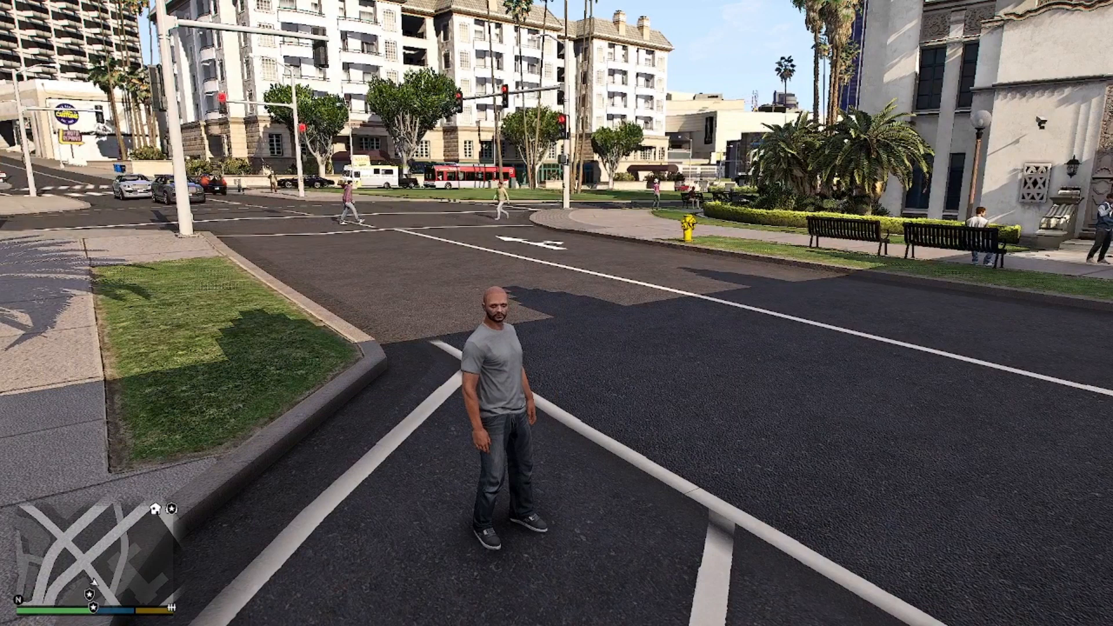
key("F4")
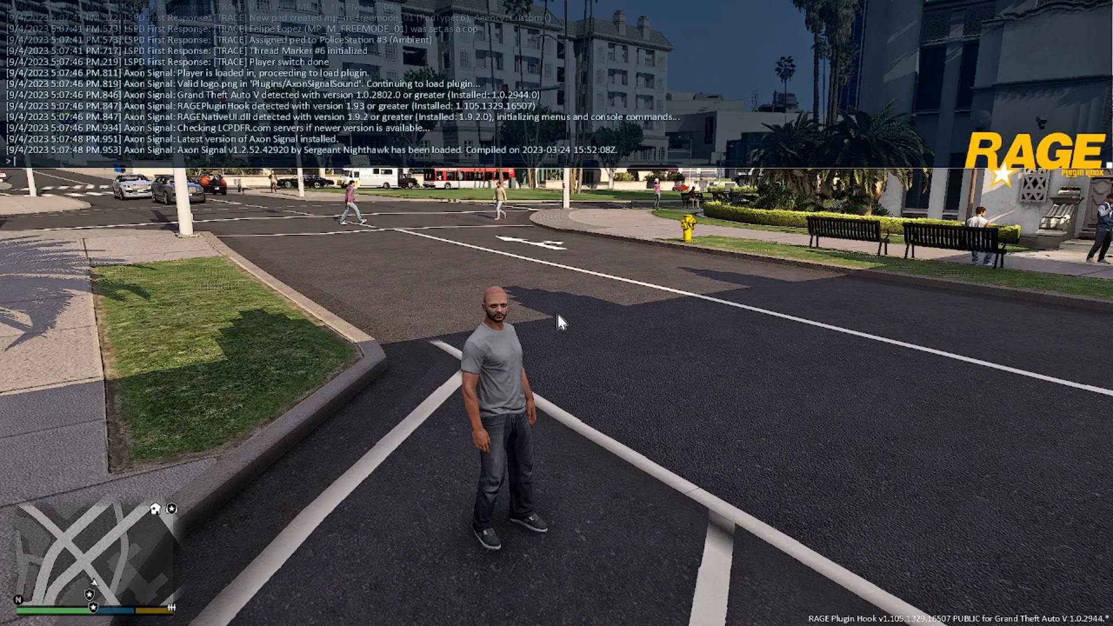
type("Sp")
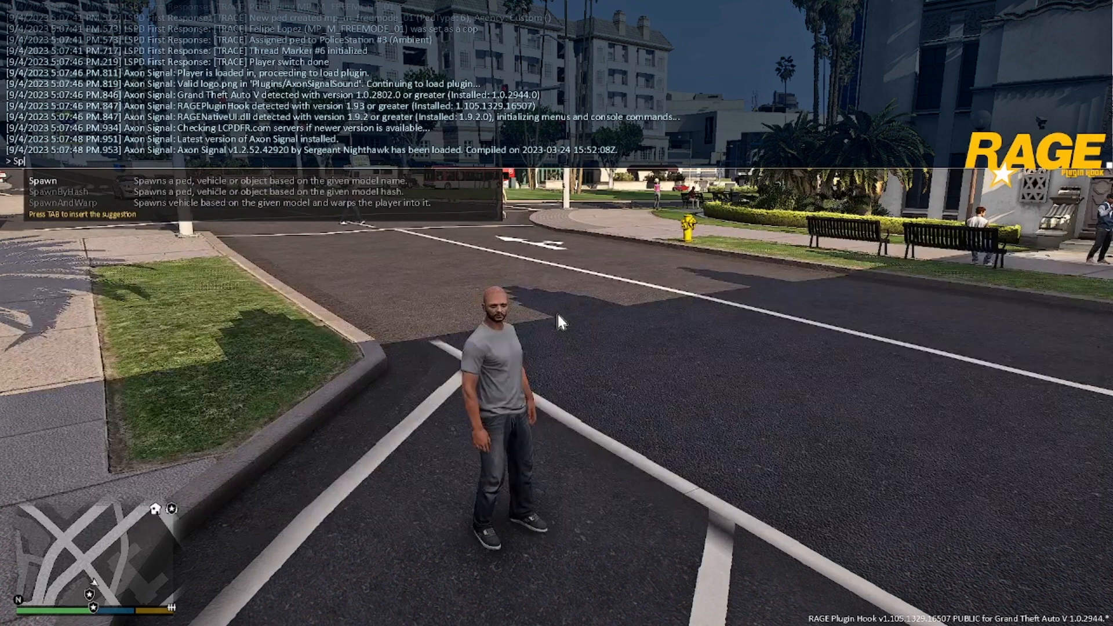
key("Tab")
type("sh")
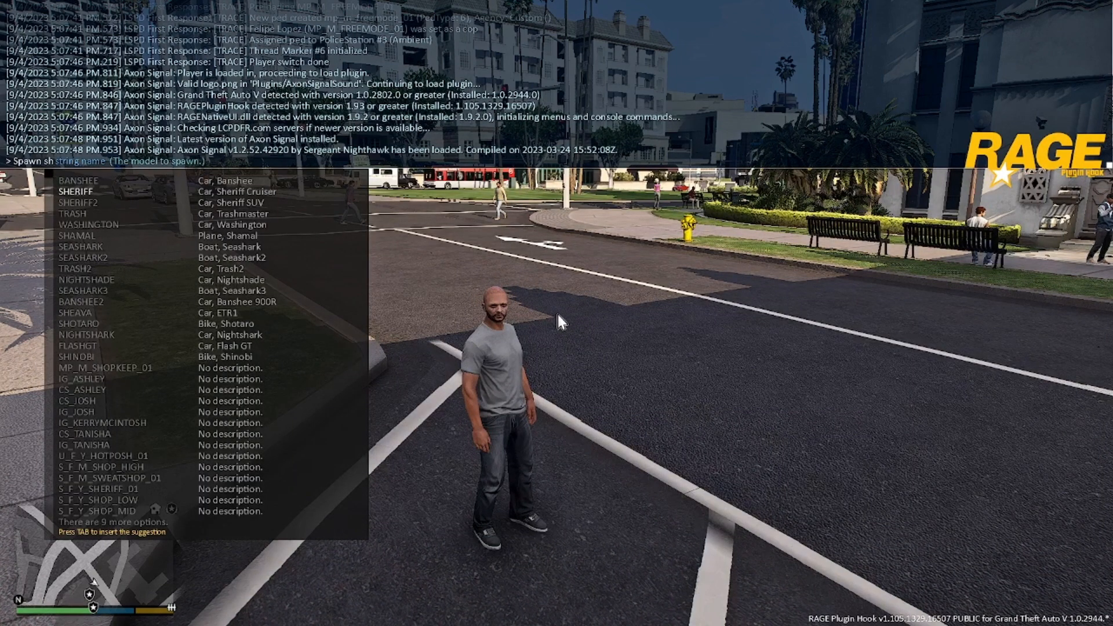
key("Tab")
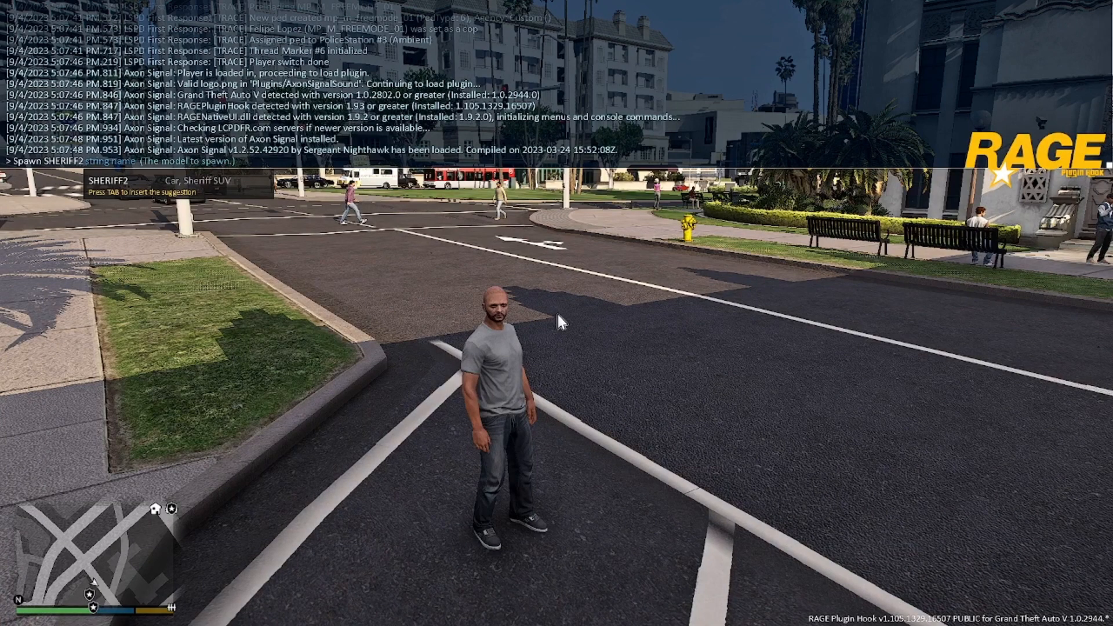
key("Return")
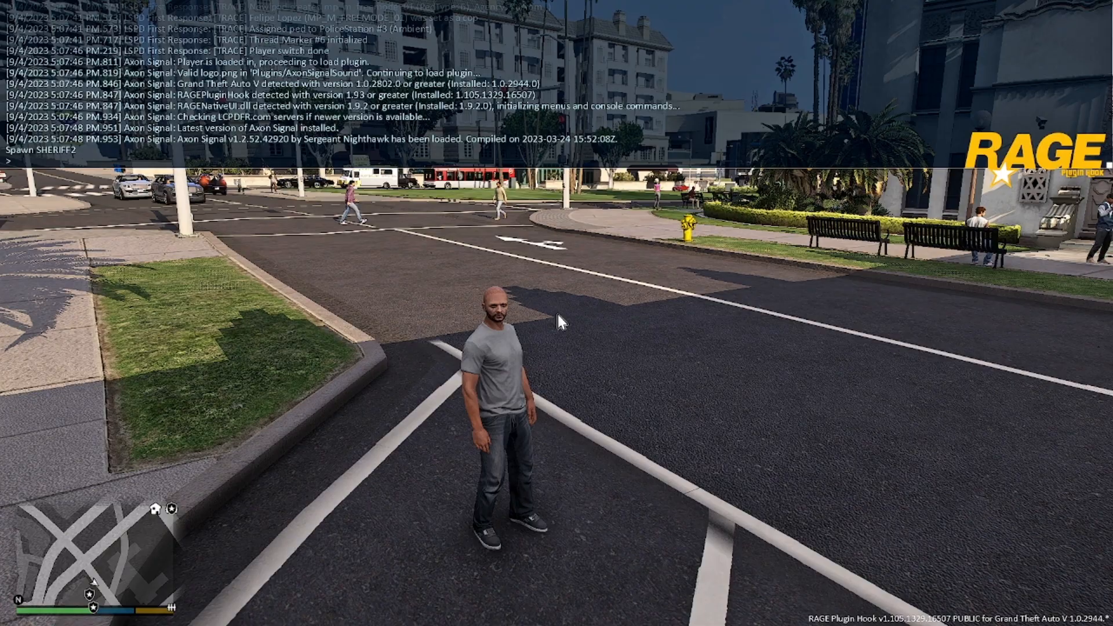
key("Escape")
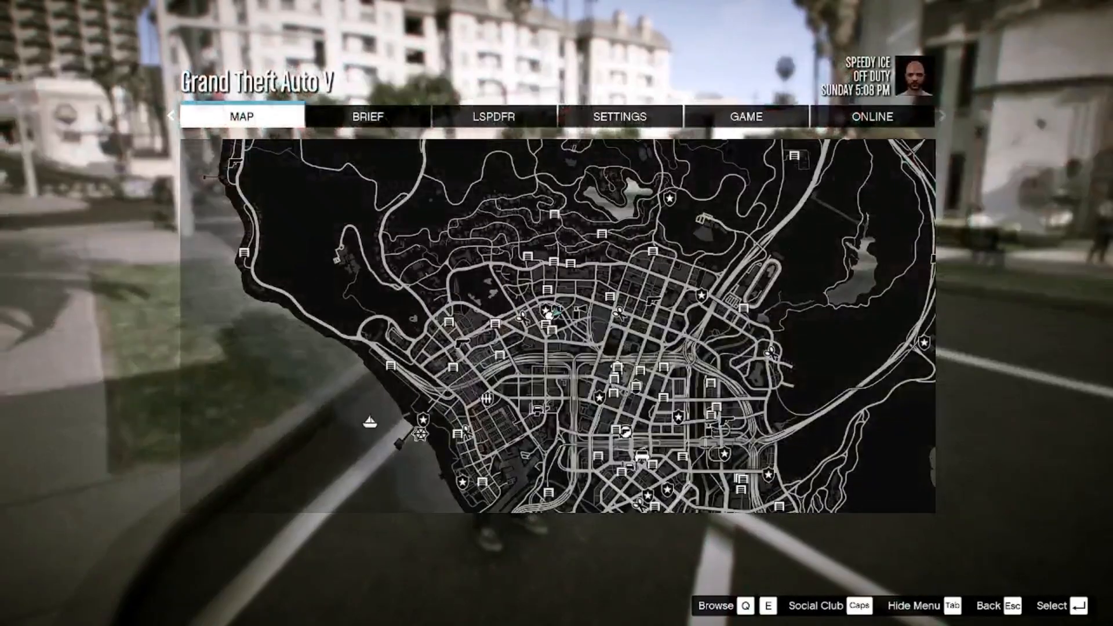
key("Escape")
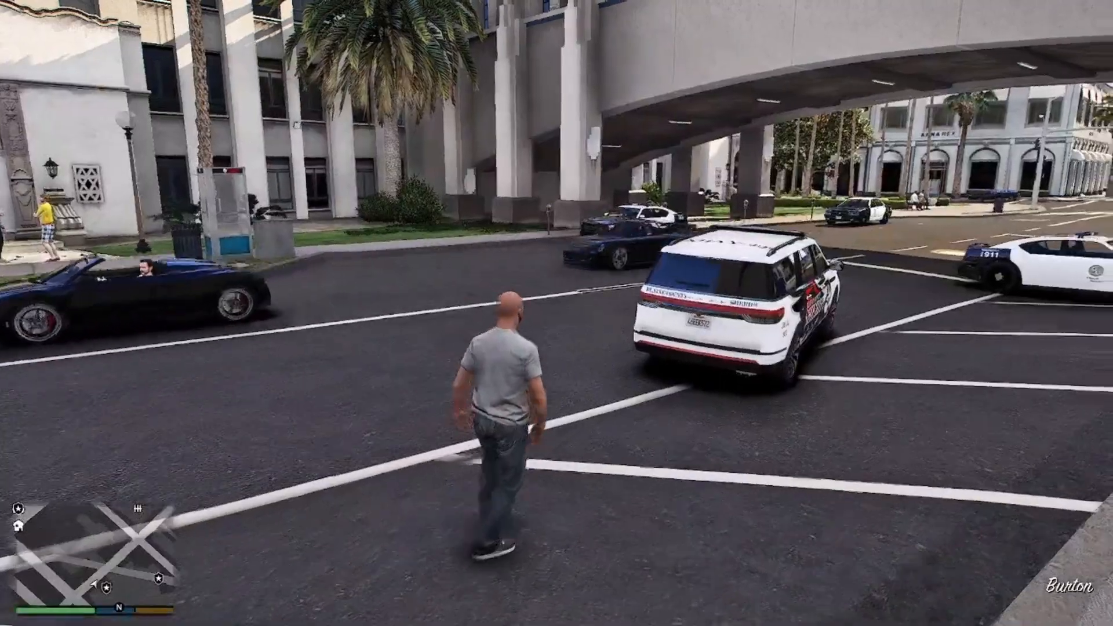
Walk to the spawned Sheriff SUV, get in and turn it around in front of the police station.
key("w")
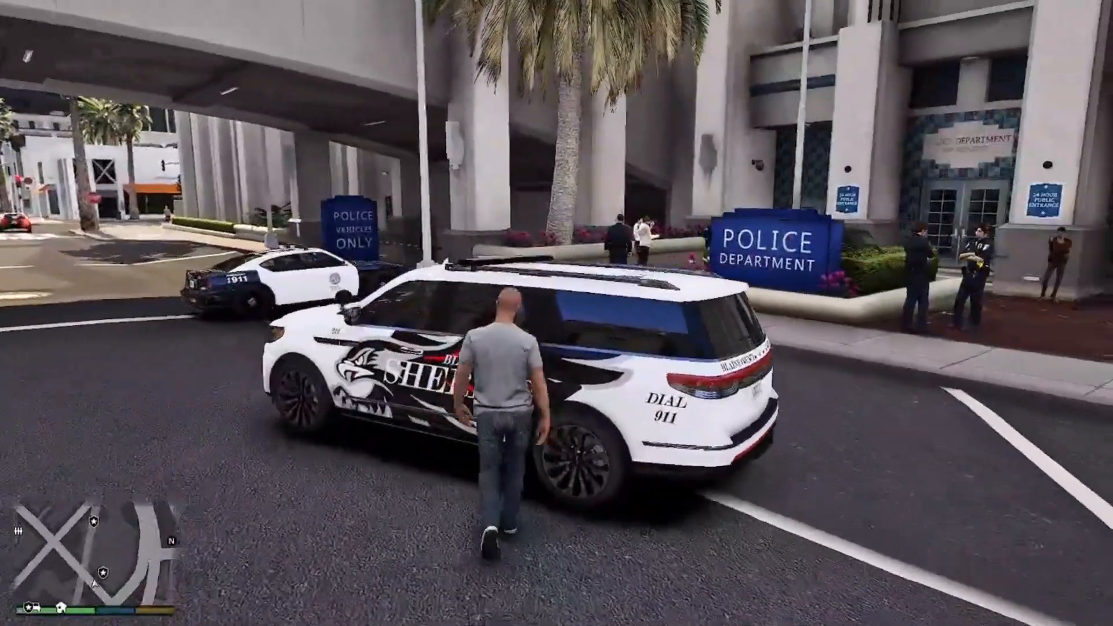
key("f")
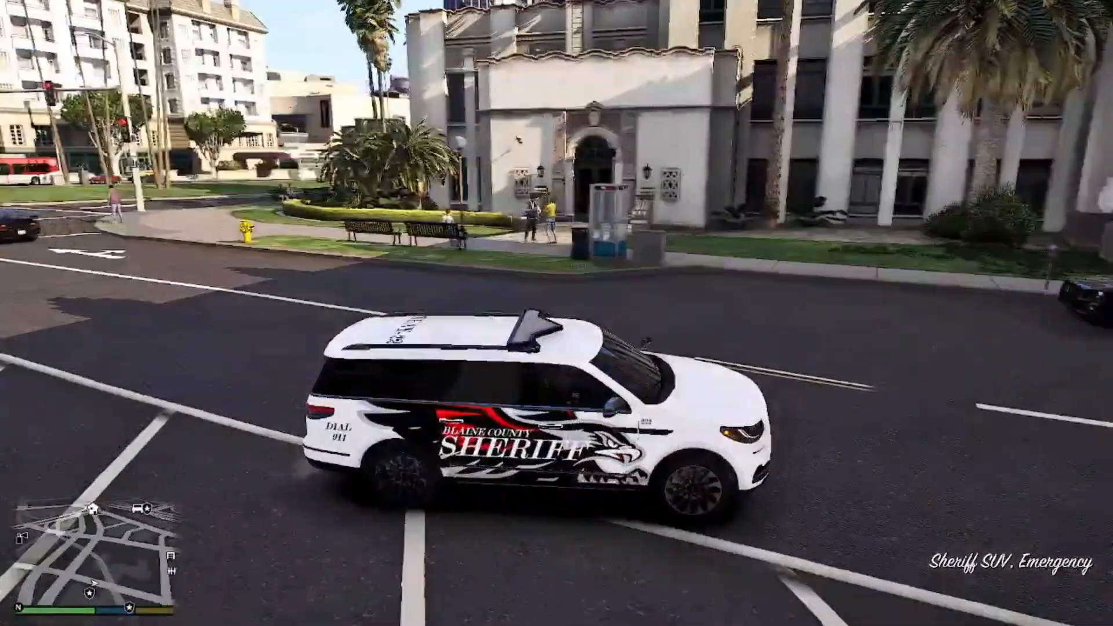
key("w")
key("a")
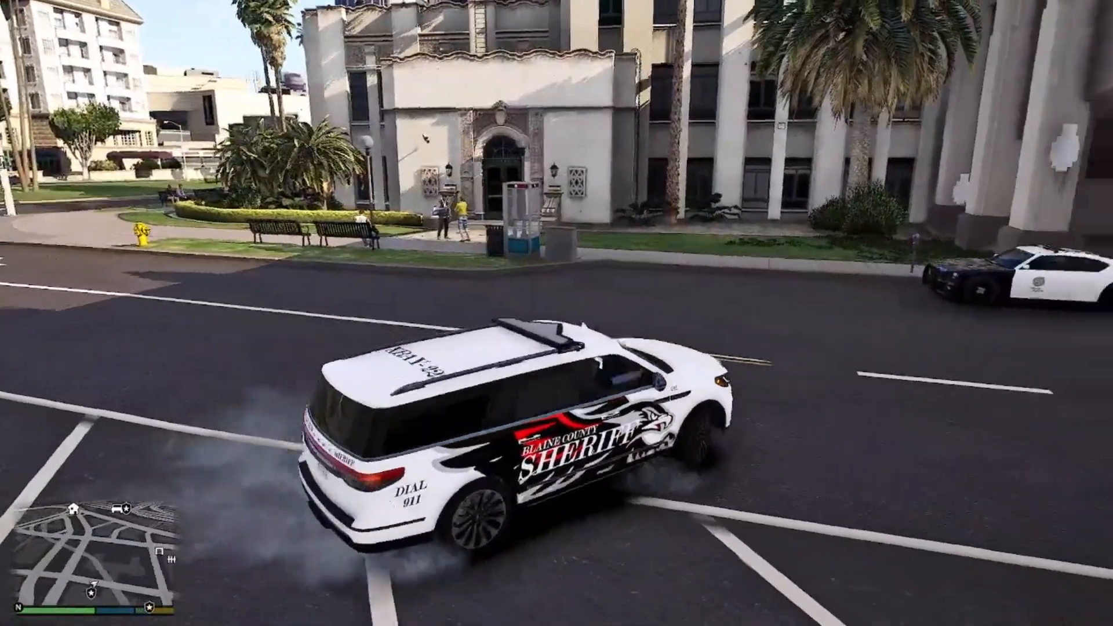
key("a")
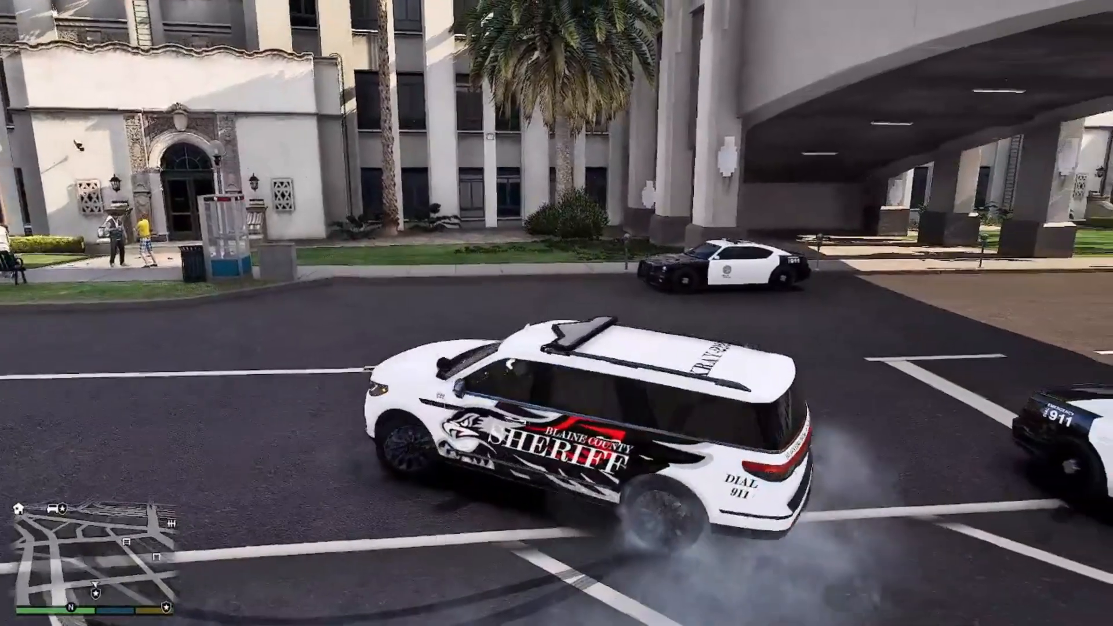
Set a map waypoint on the Olympic Freeway in Strawberry and teleport the SUV to it.
key("Escape")
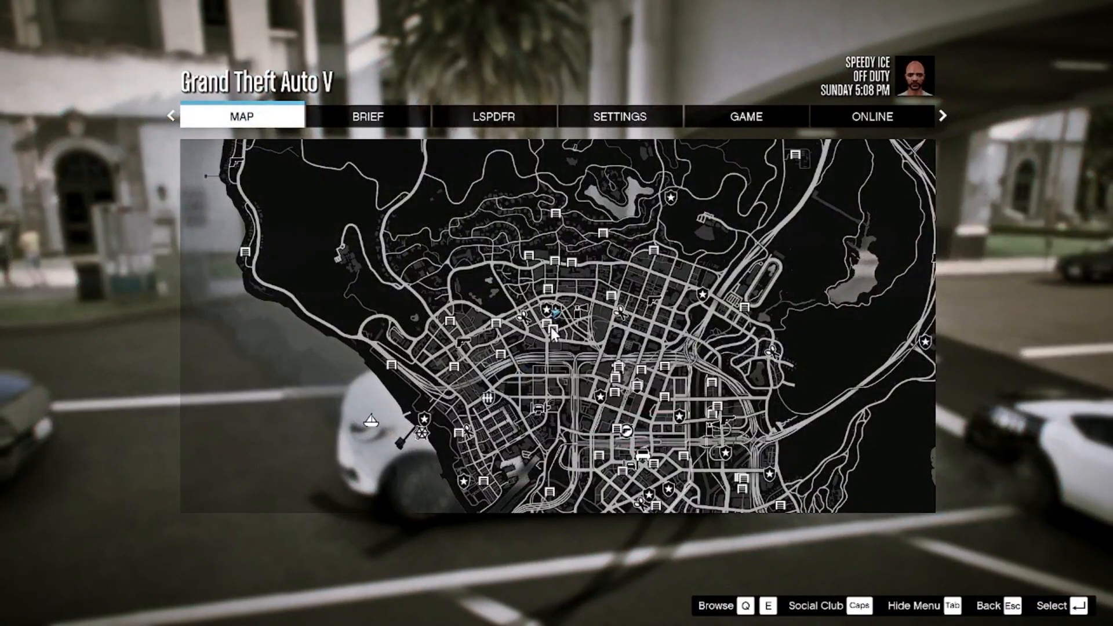
left_click(551, 331)
scroll(551, 328, "up", 8)
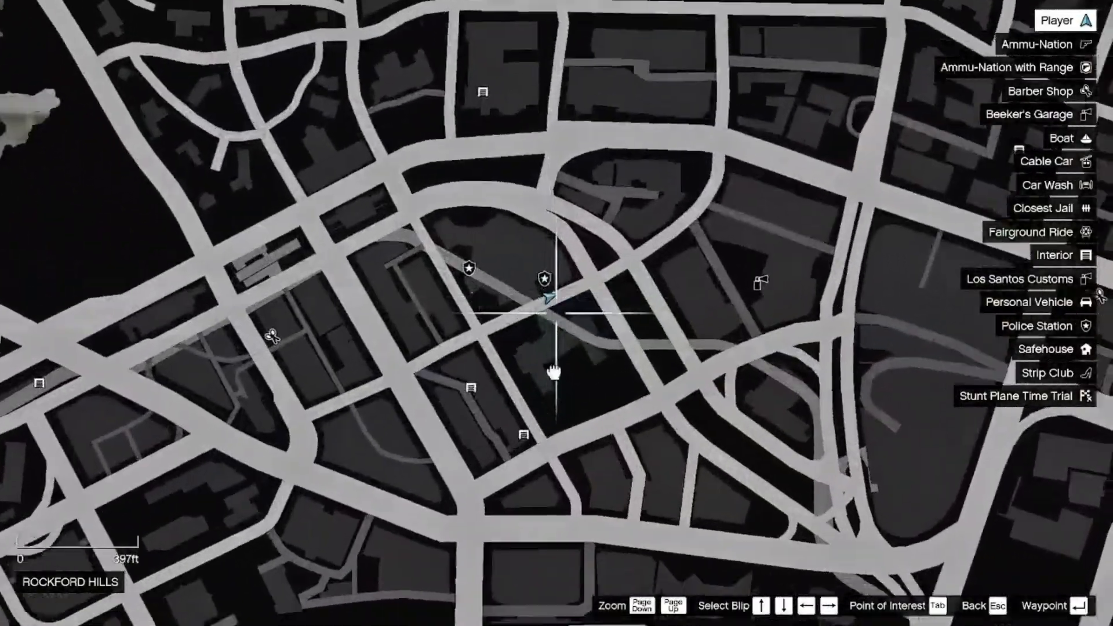
left_click_drag(553, 372, 281, 58)
left_click_drag(706, 542, 388, 139)
scroll(410, 174, "down", 4)
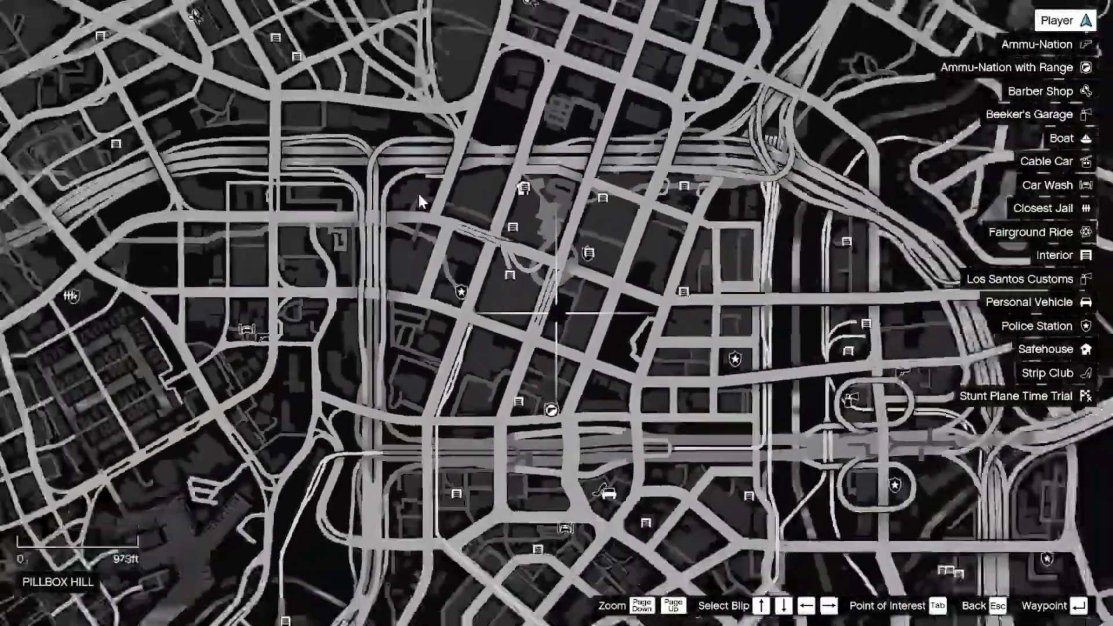
scroll(418, 192, "down", 1)
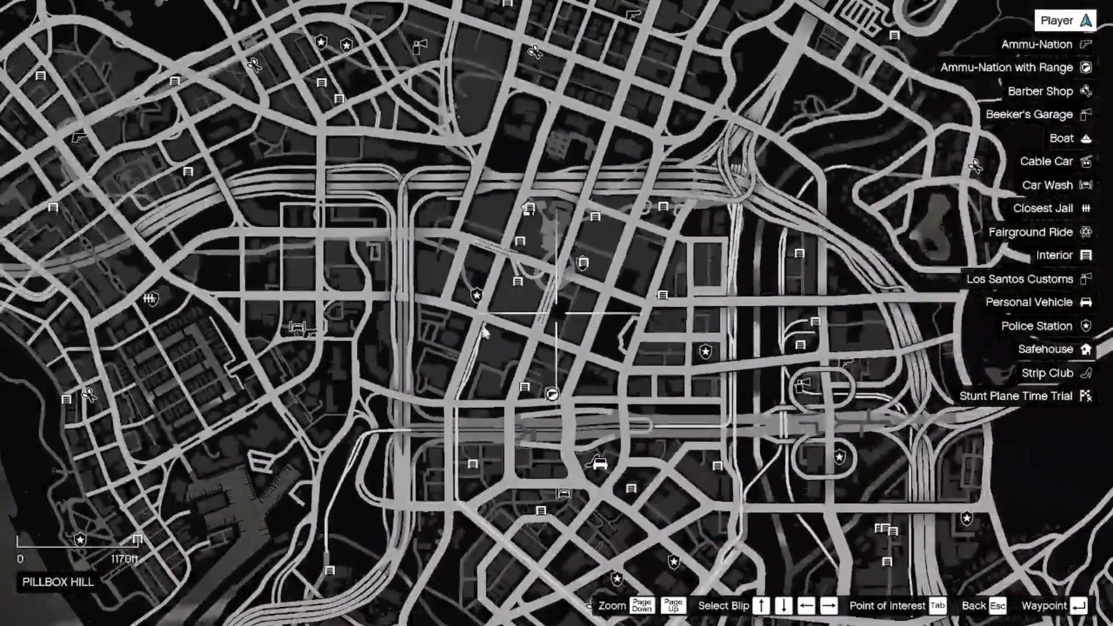
left_click(697, 419)
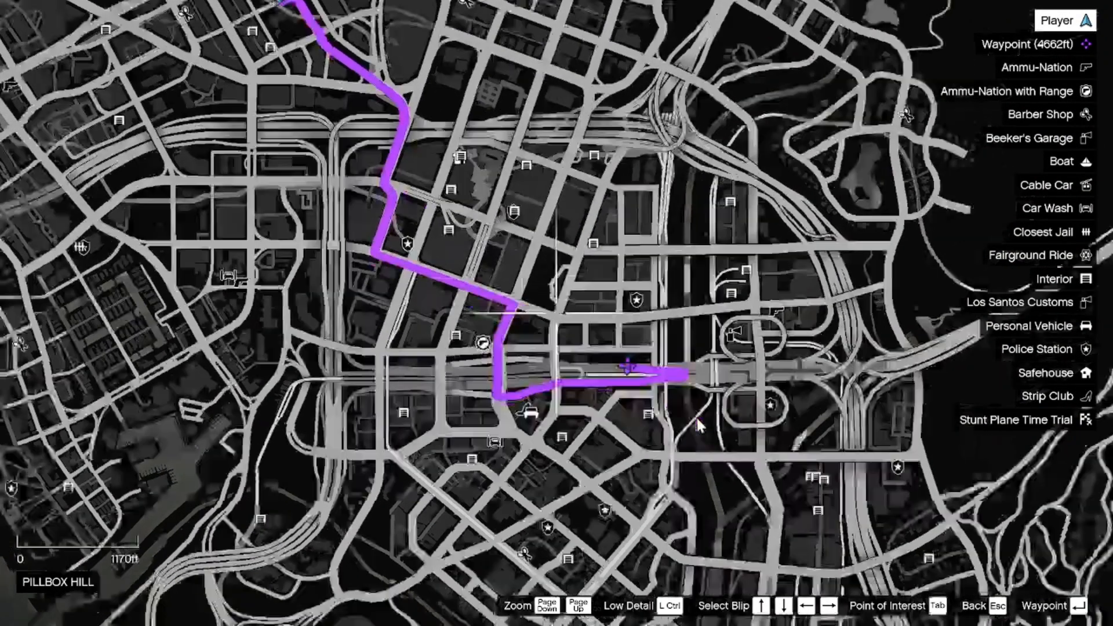
key("Escape")
key("Escape")
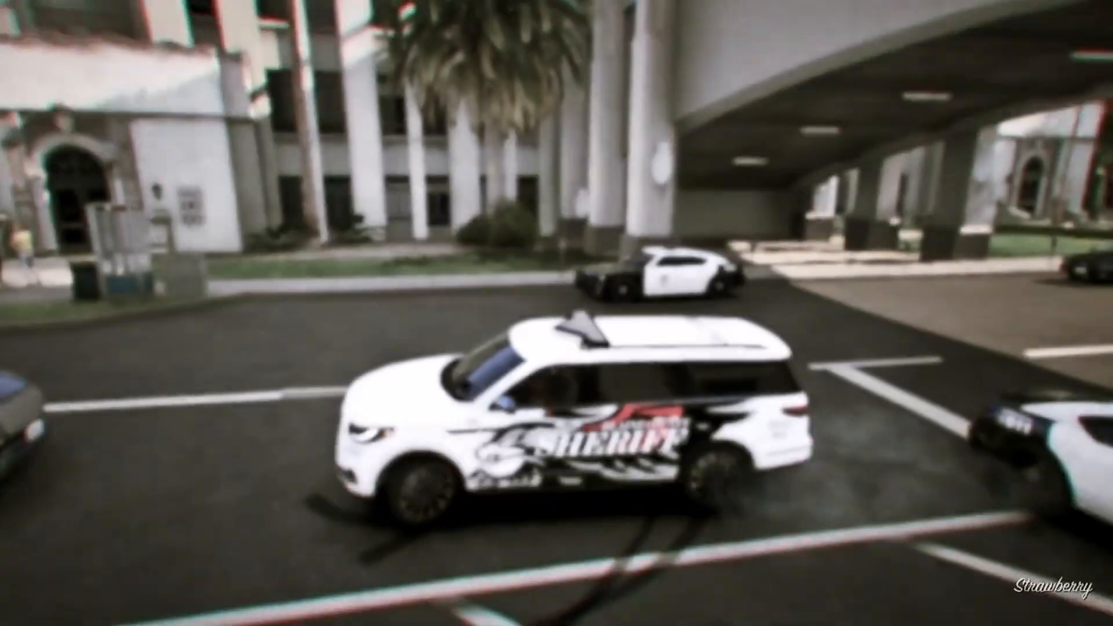
key("F9")
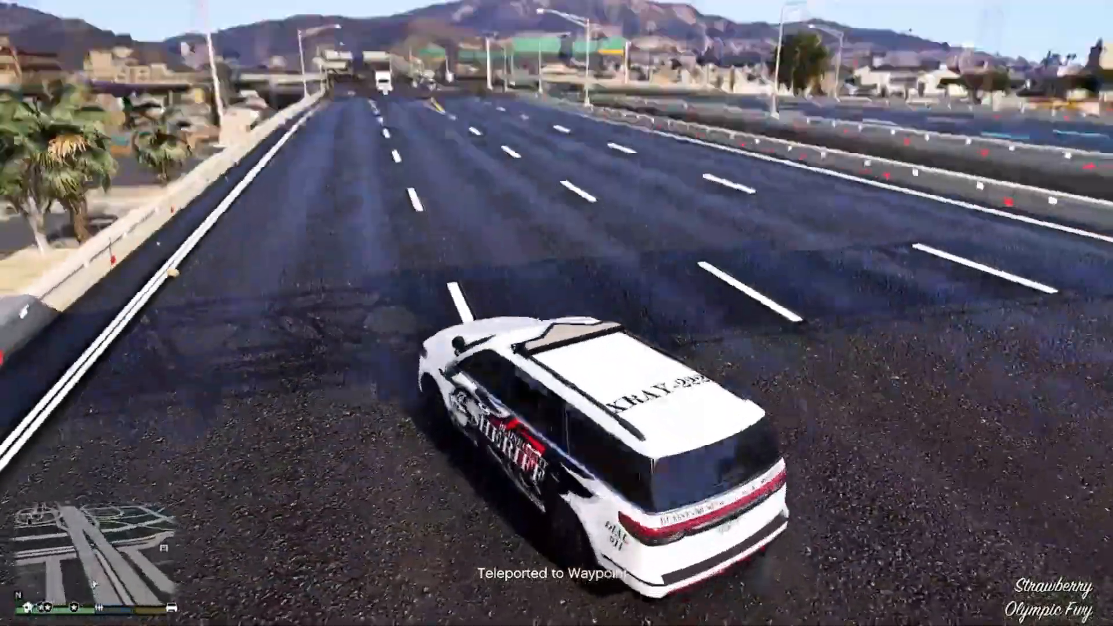
Turn the SUV around on the Olympic Freeway and drive to the roadside billboard with the red heart.
key("w")
key("a")
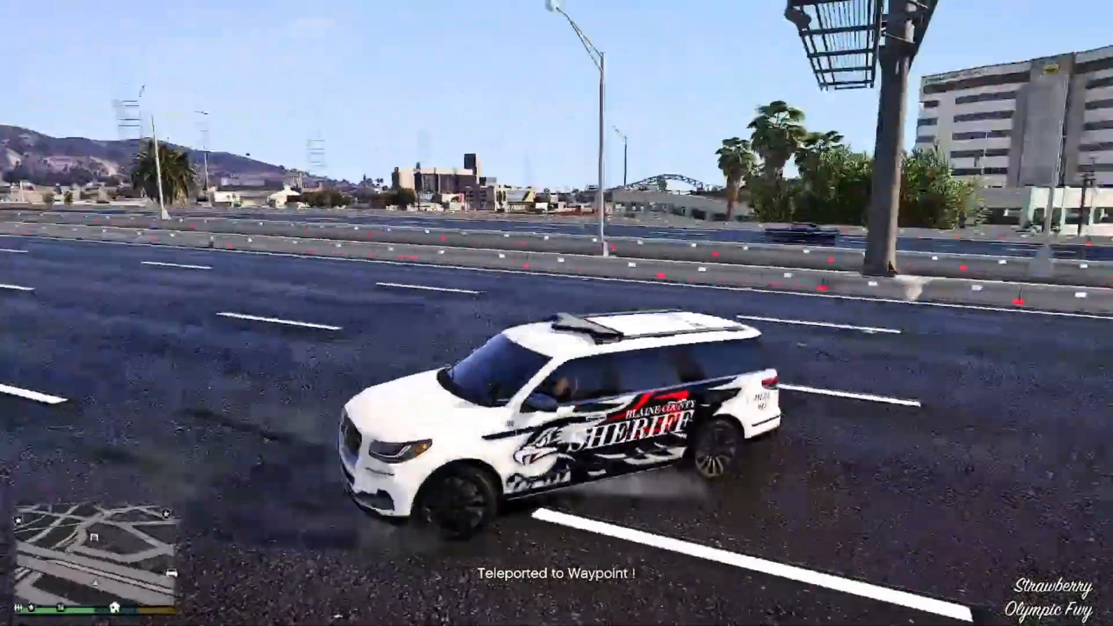
key("w")
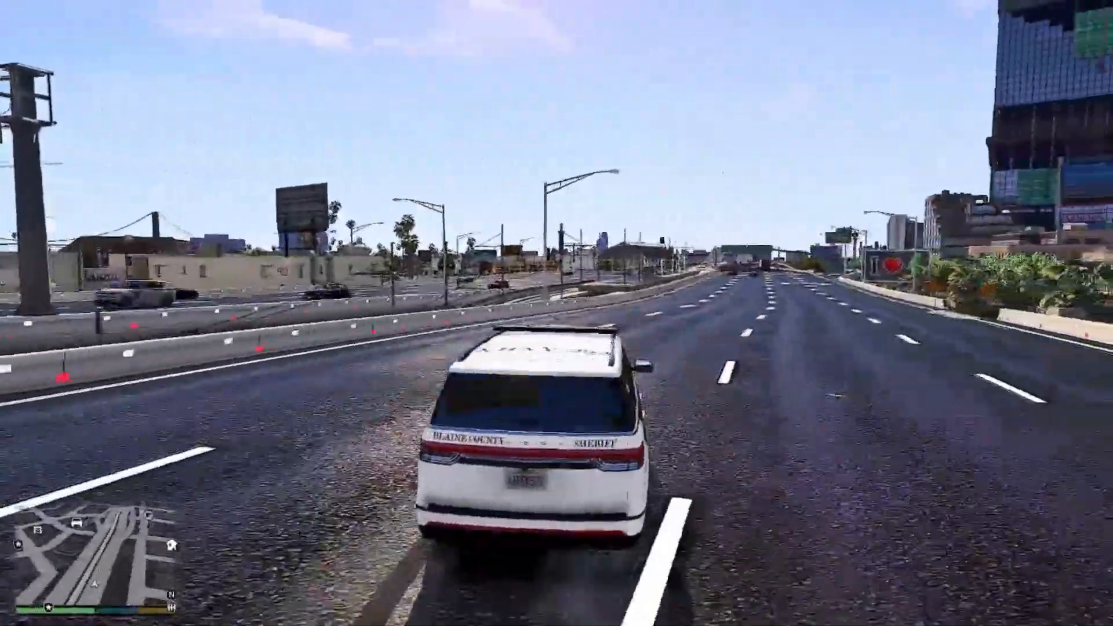
key("d")
key("w")
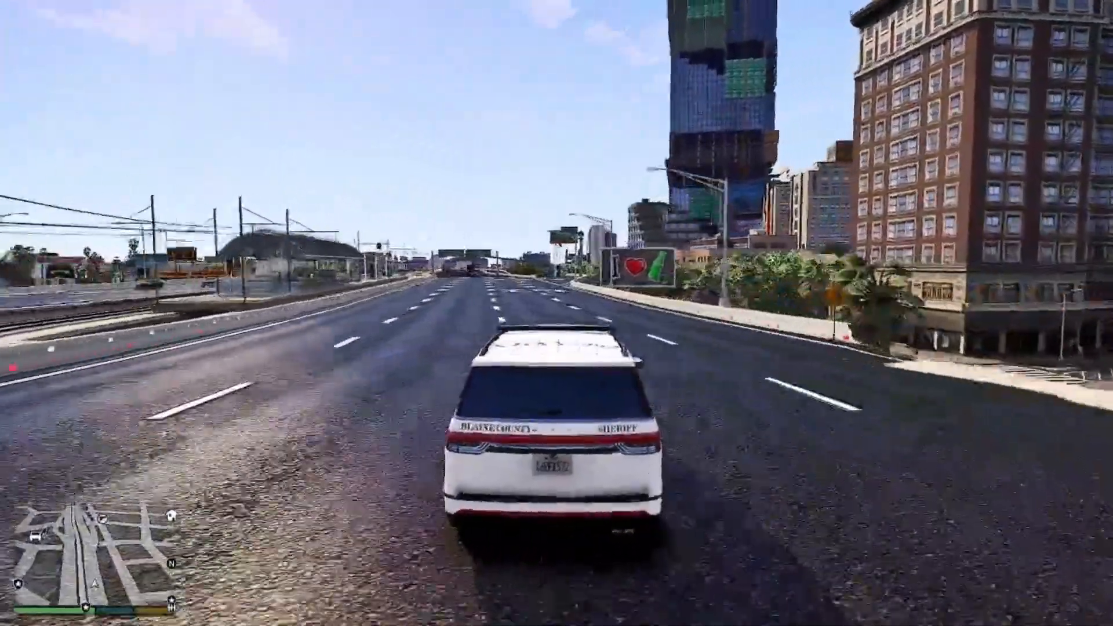
key("w")
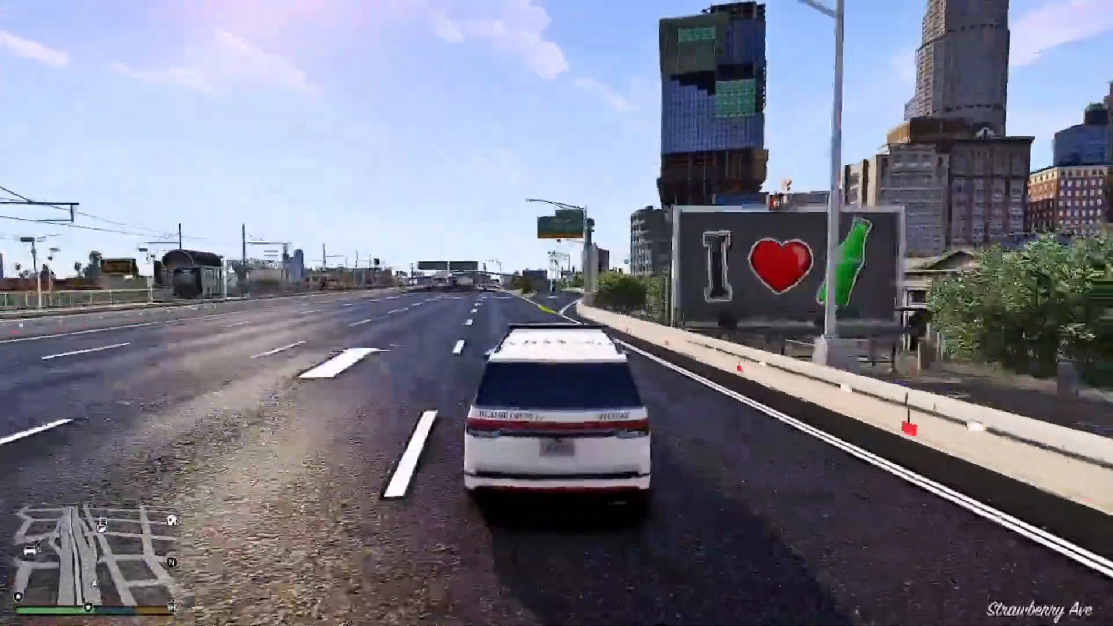
Drive past the heart billboard and take the freeway exit ramp down to the Elgin Ave intersection.
key("d")
key("w")
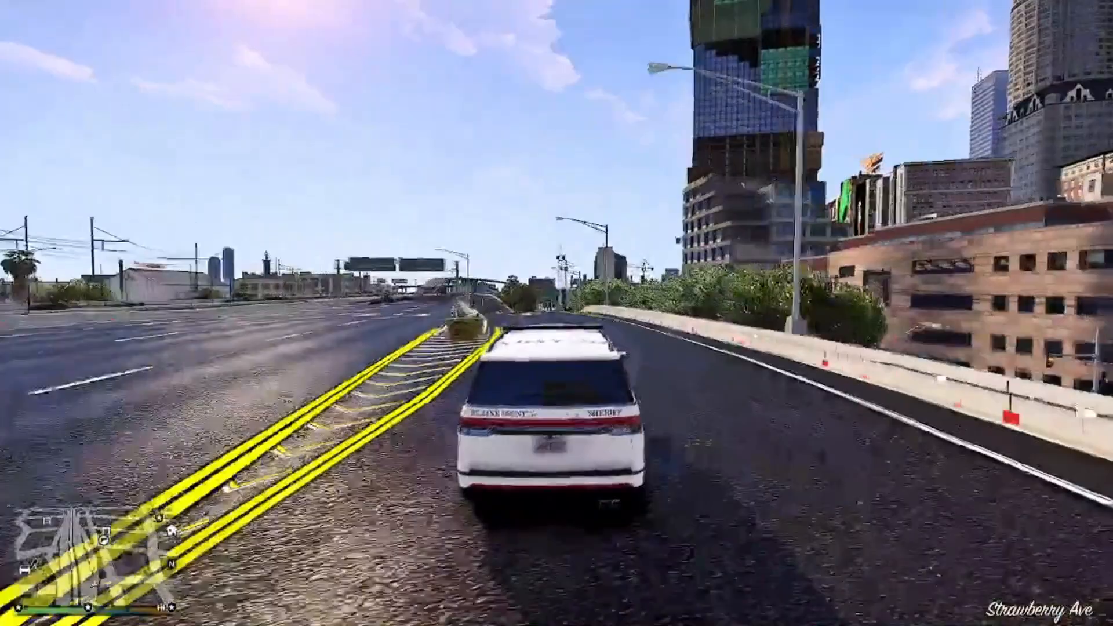
key("w")
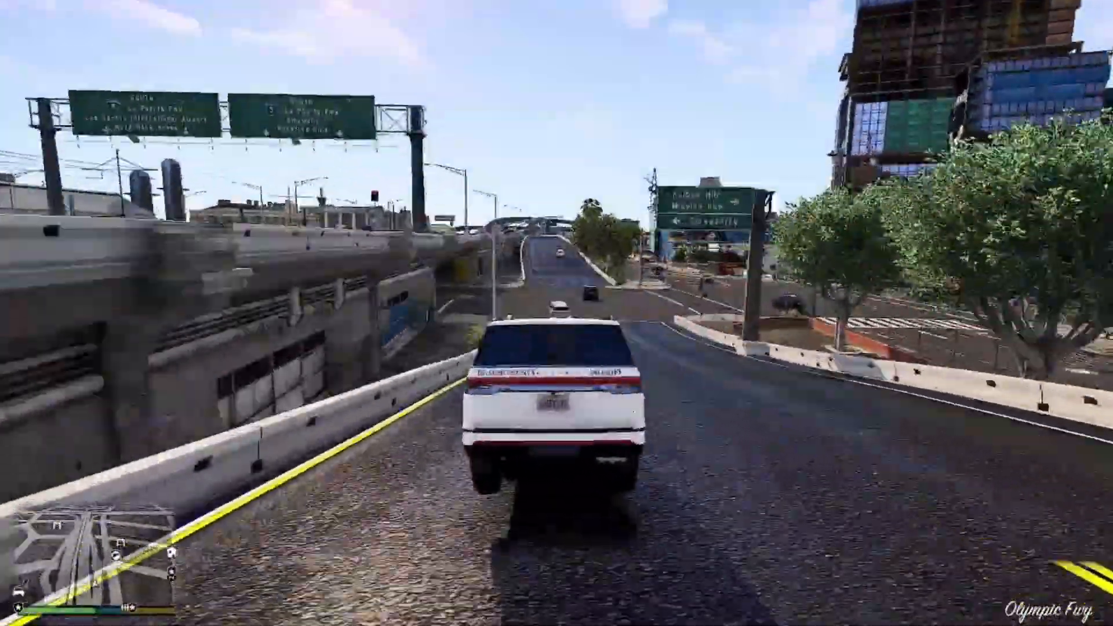
key("s")
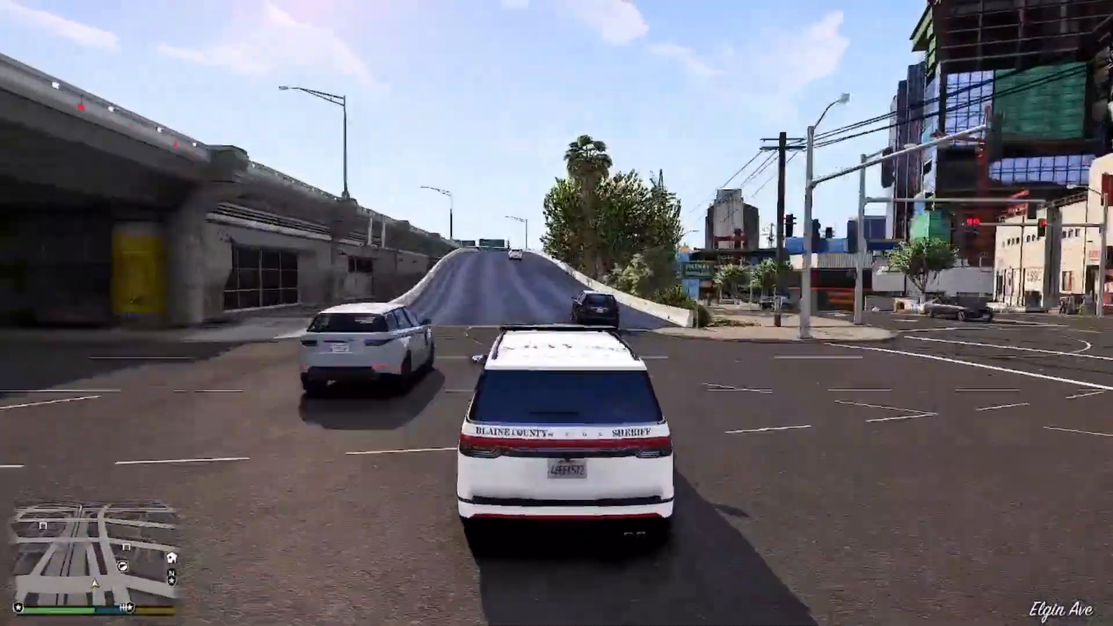
Cross the Elgin Ave intersection, drive up the opposite freeway ramp and stop beside its concrete barrier.
key("w")
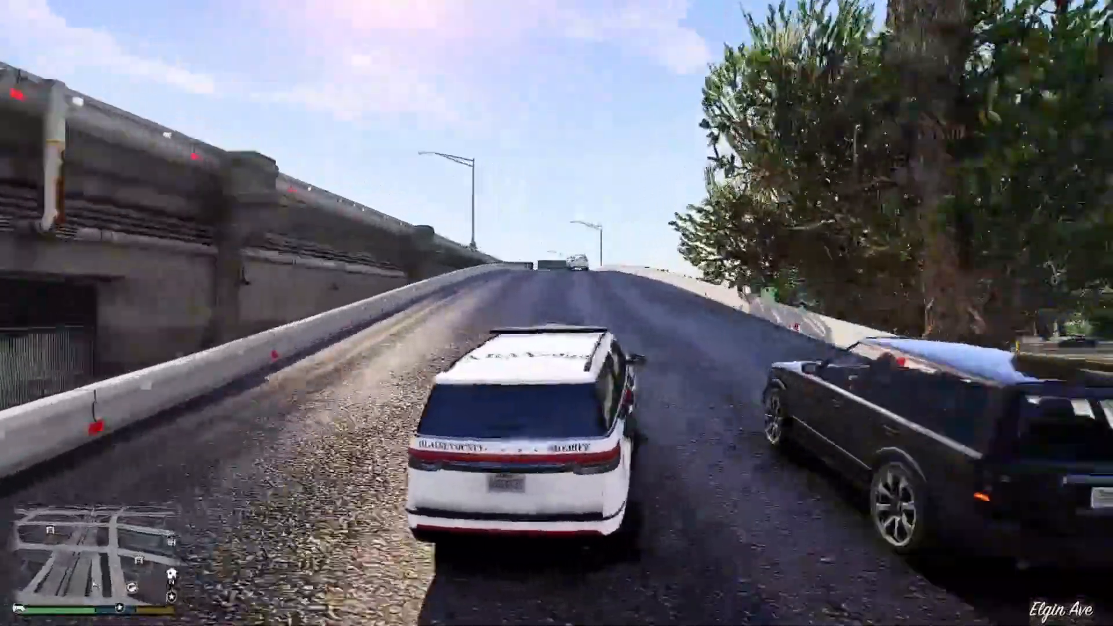
key("w")
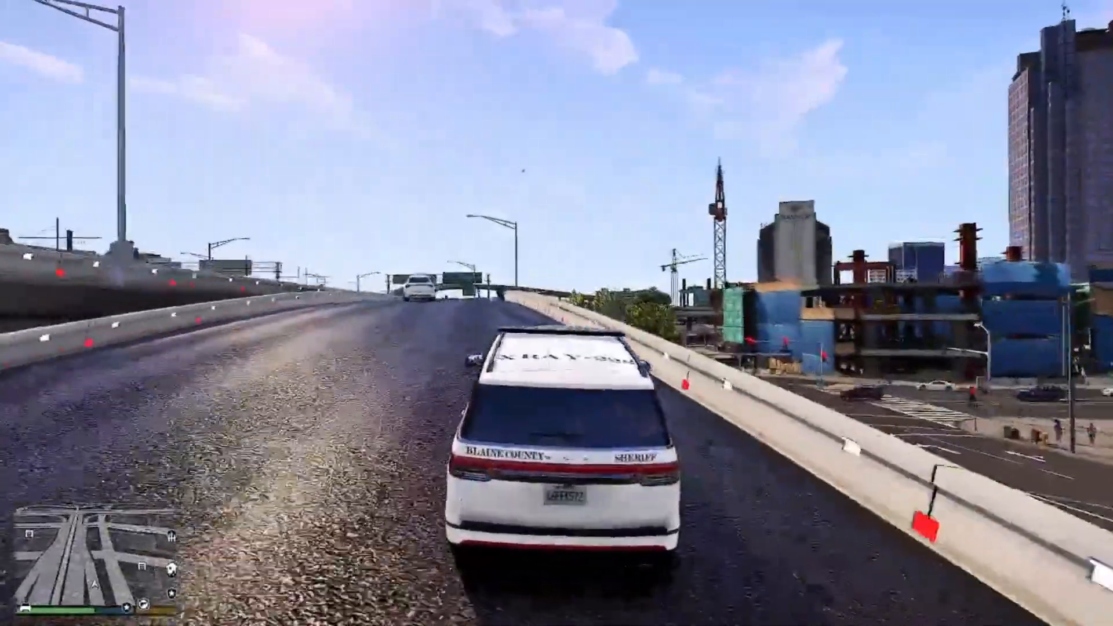
key("w")
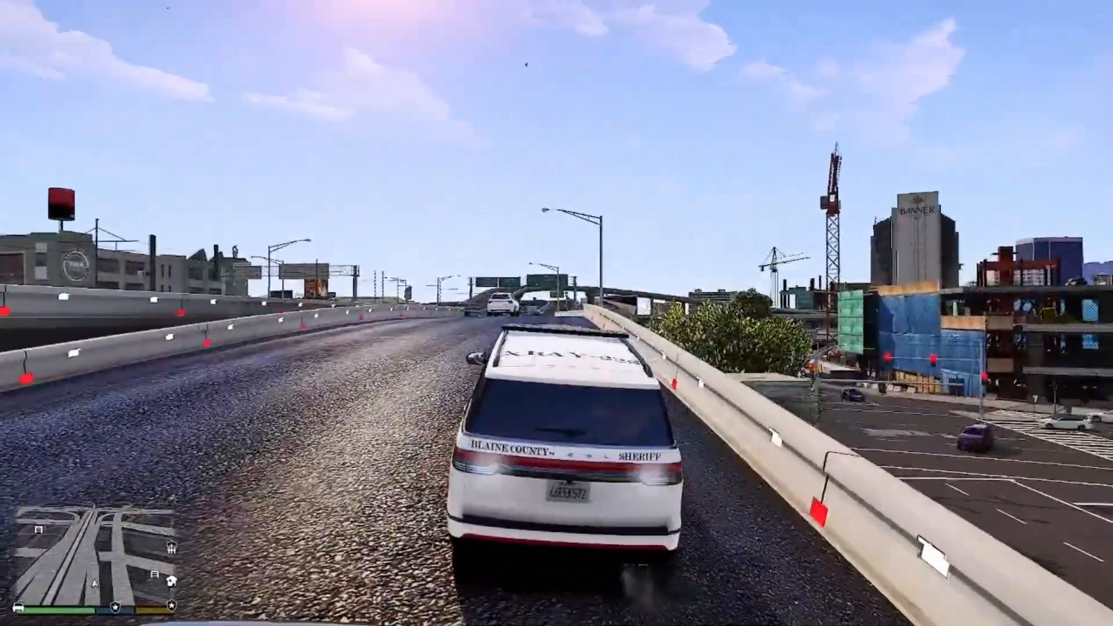
key("s")
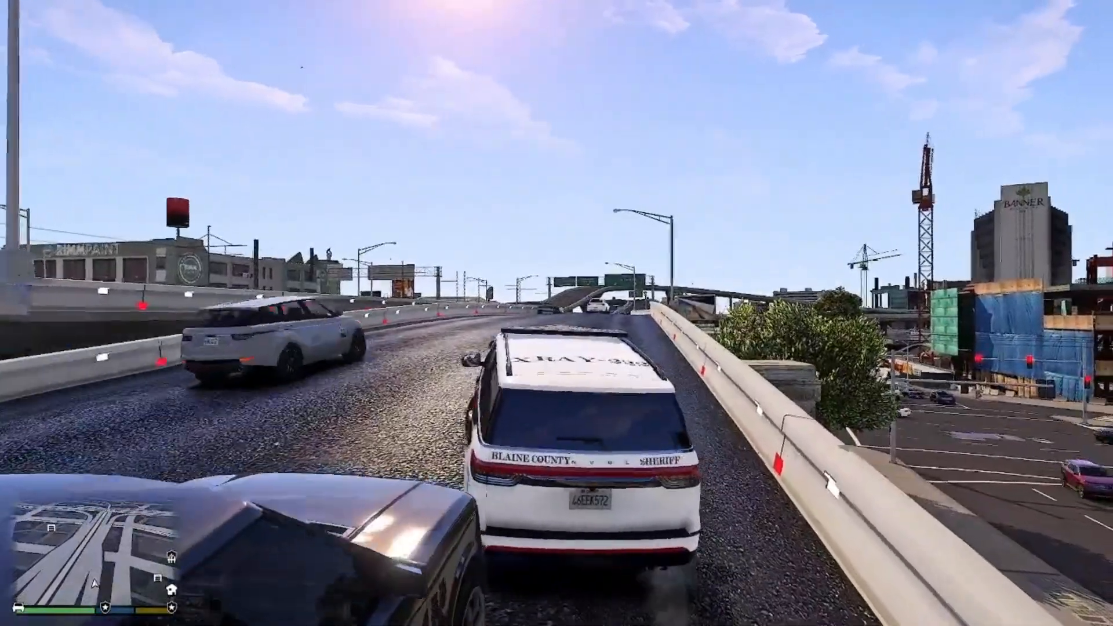
Get out of the SUV and look over the freeway surroundings on foot in both directions.
key("w")
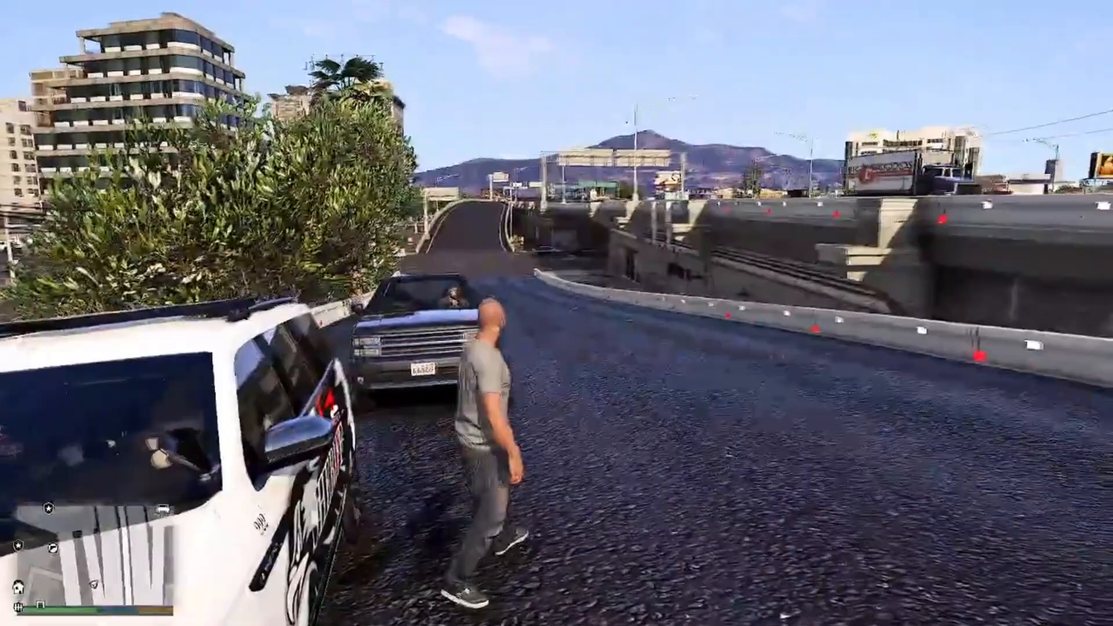
key("w")
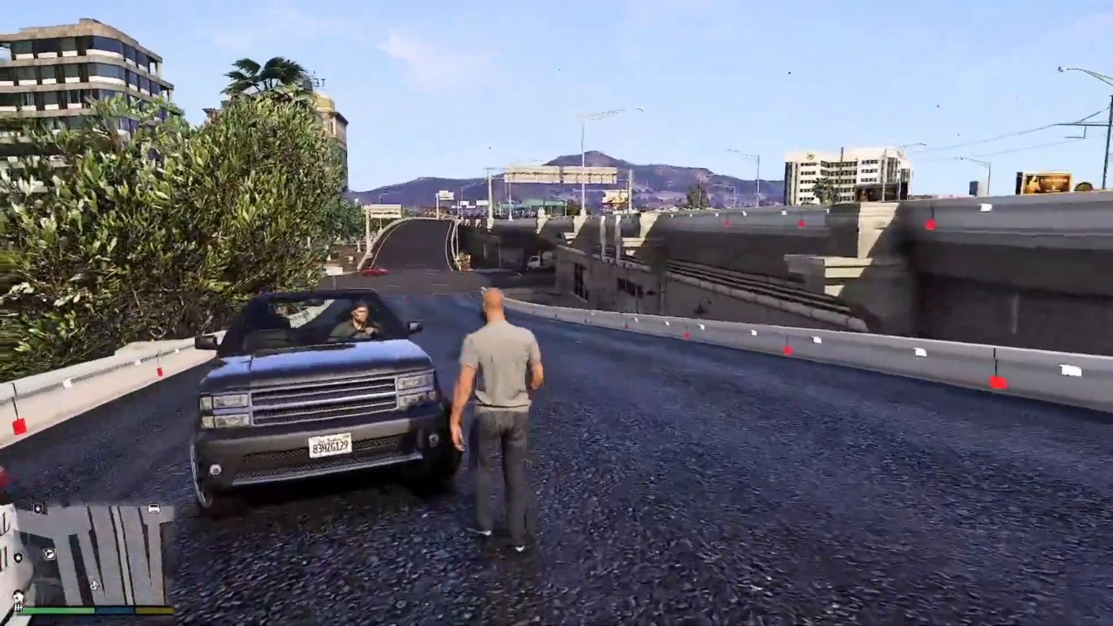
key("s")
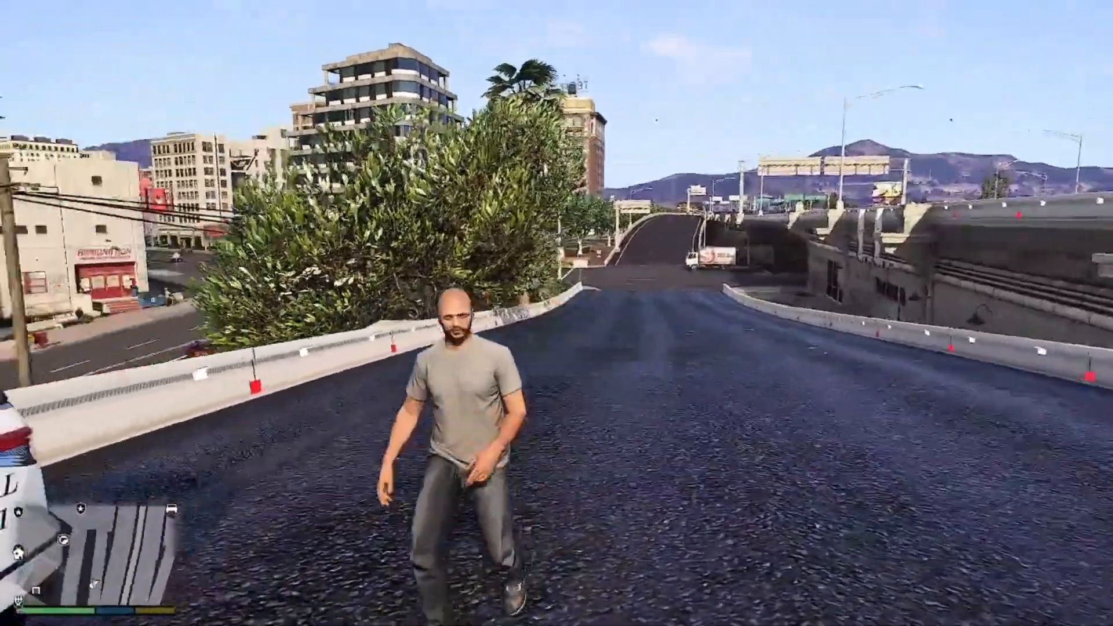
key("w")
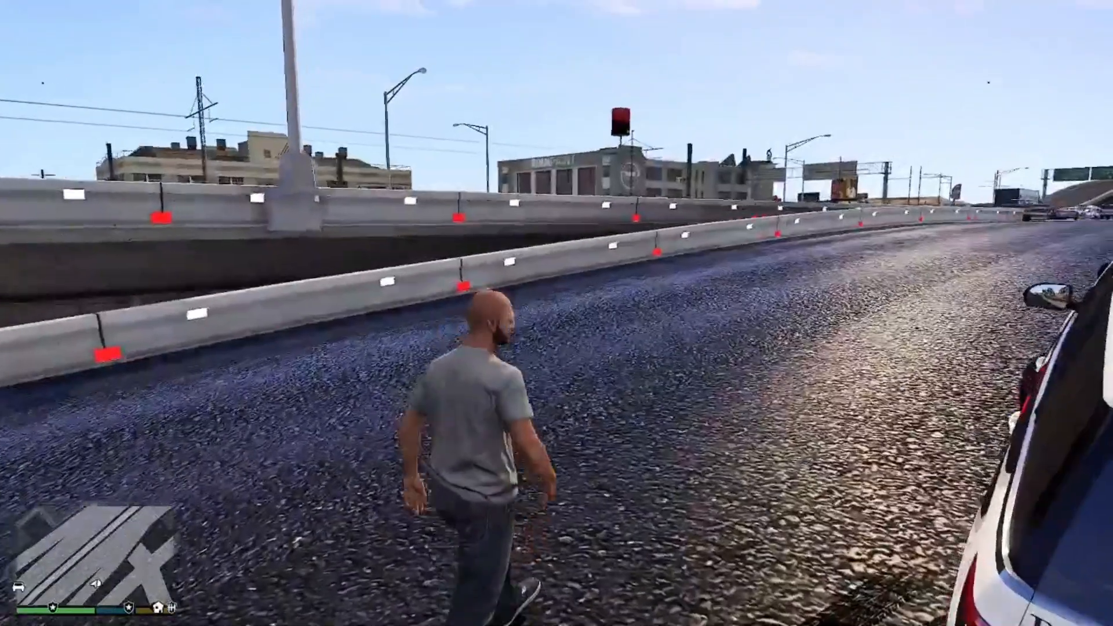
key("w")
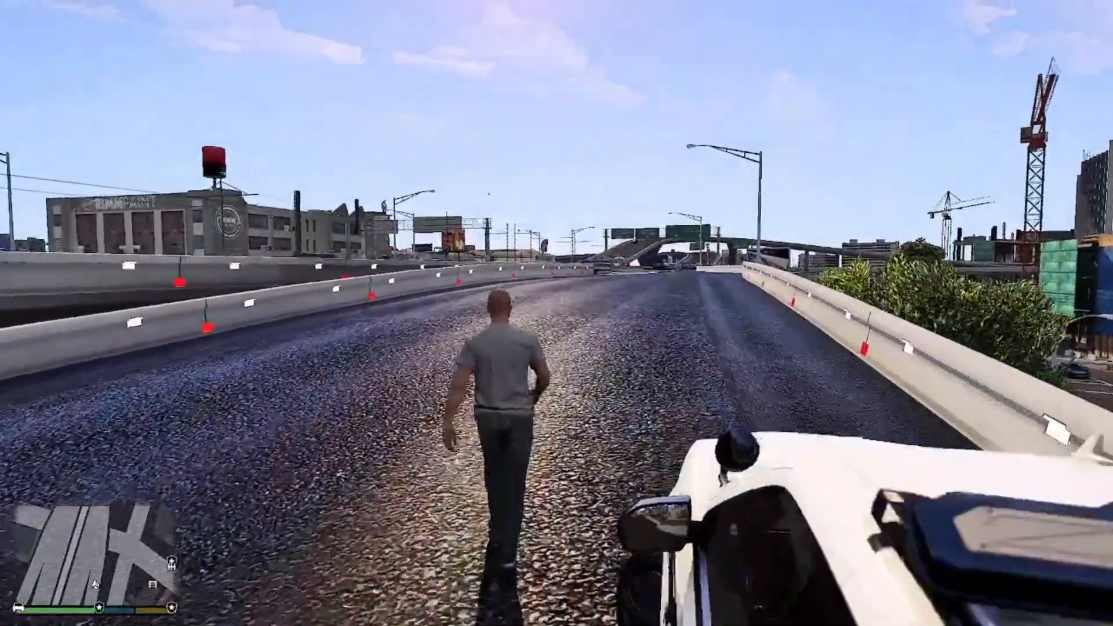
key("d")
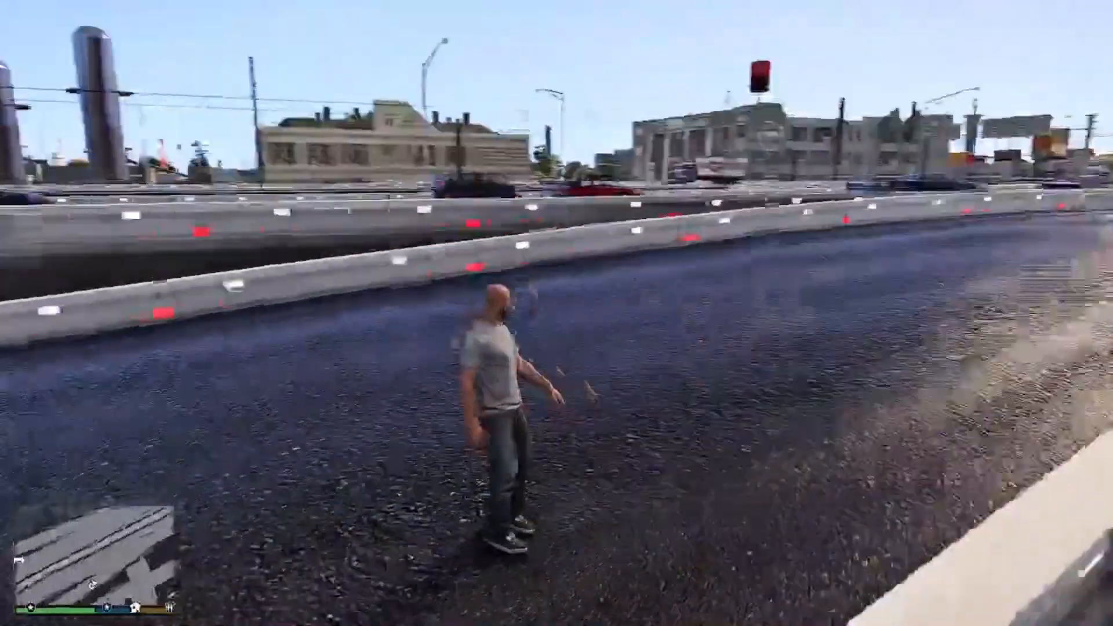
Return to the SUV and switch to its dashboard camera view.
key("s")
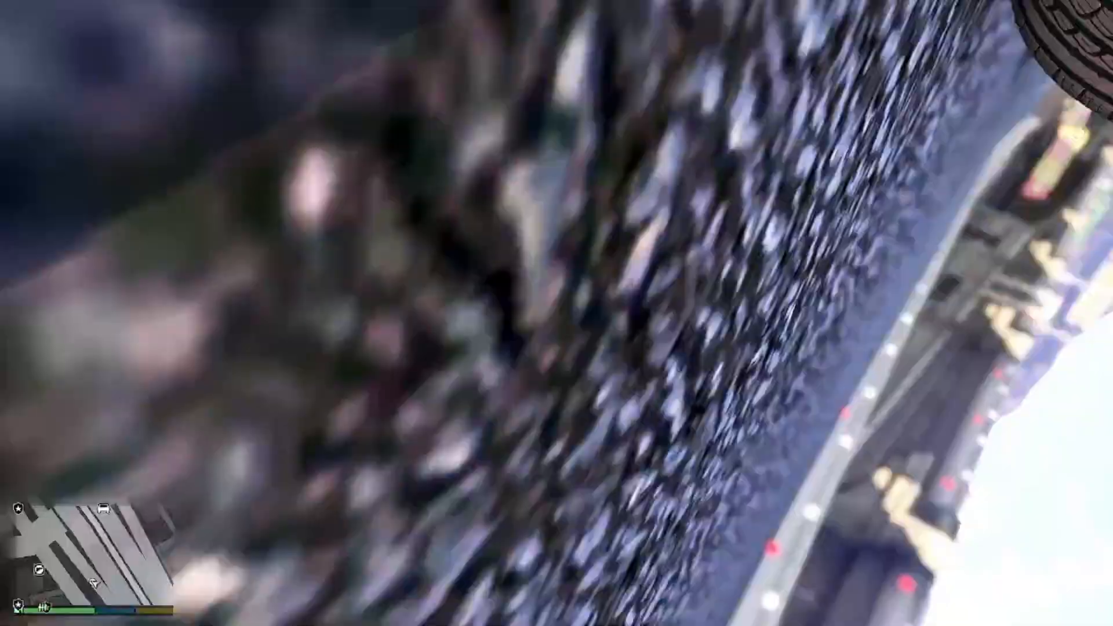
key("v")
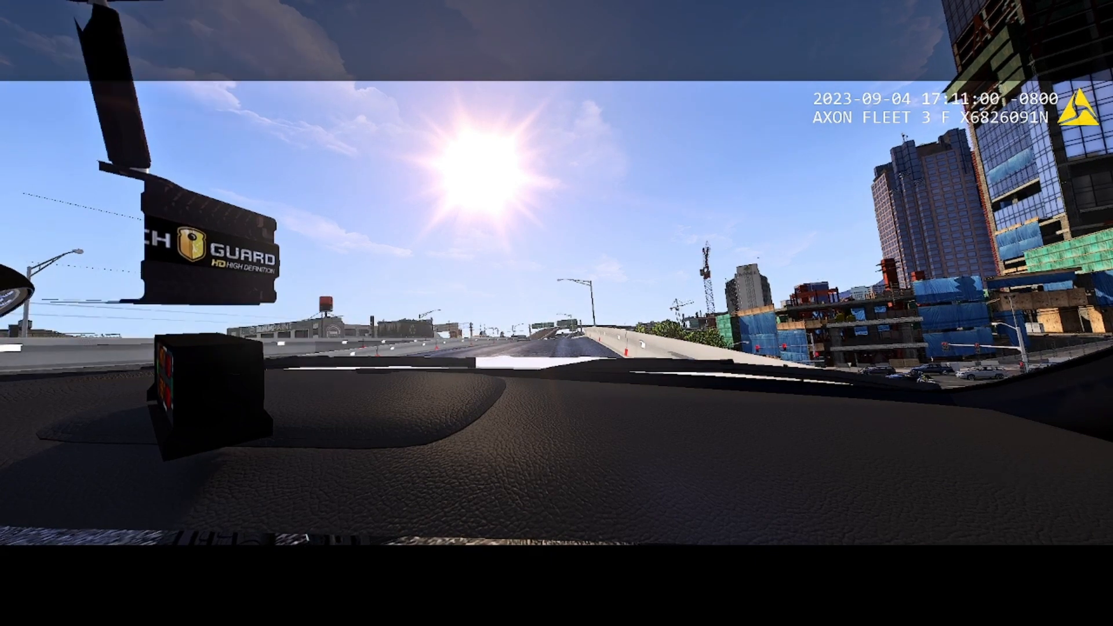
key("v")
Set a map waypoint in Sandy Shores and teleport the SUV to it.
key("Escape")
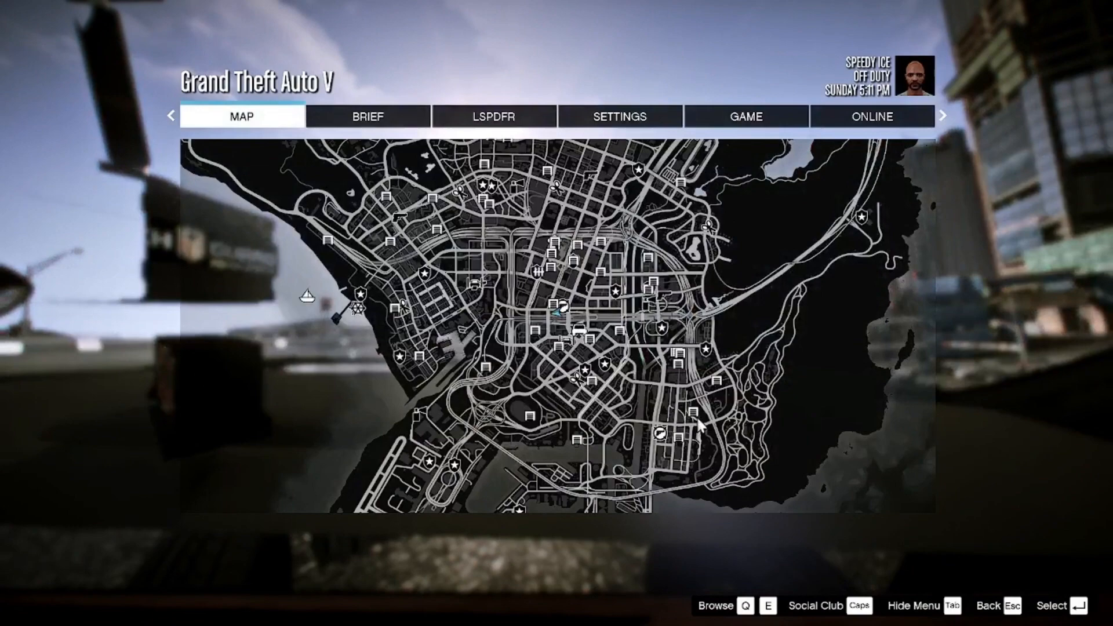
left_click(659, 213)
left_click_drag(659, 226, 567, 511)
left_click_drag(647, 170, 604, 399)
scroll(604, 400, "up", 3)
left_click_drag(638, 302, 528, 625)
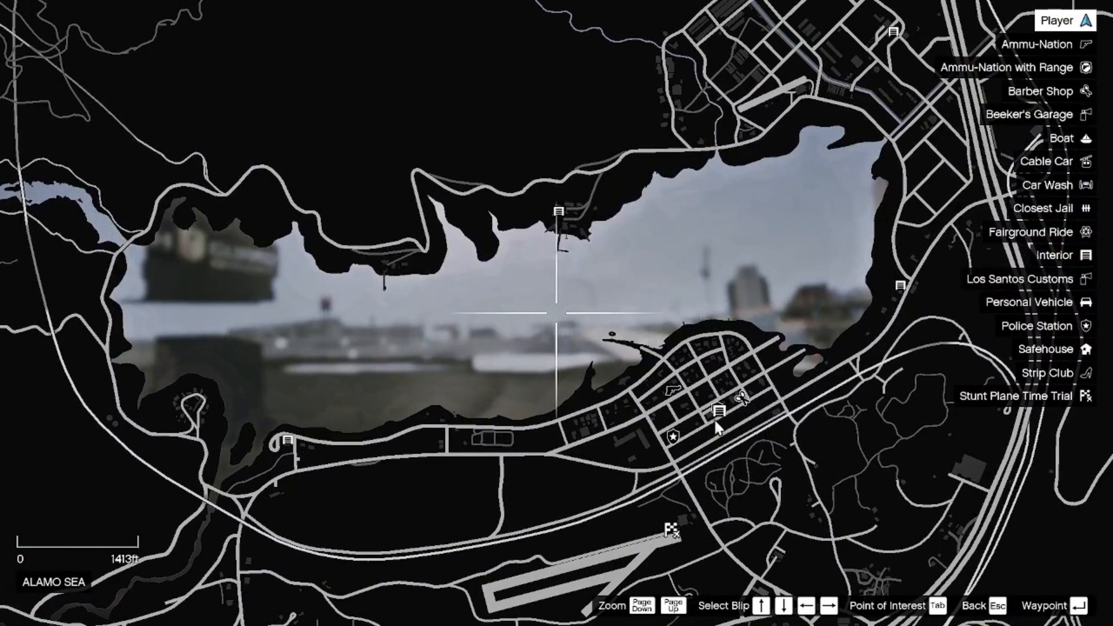
scroll(713, 424, "up", 4)
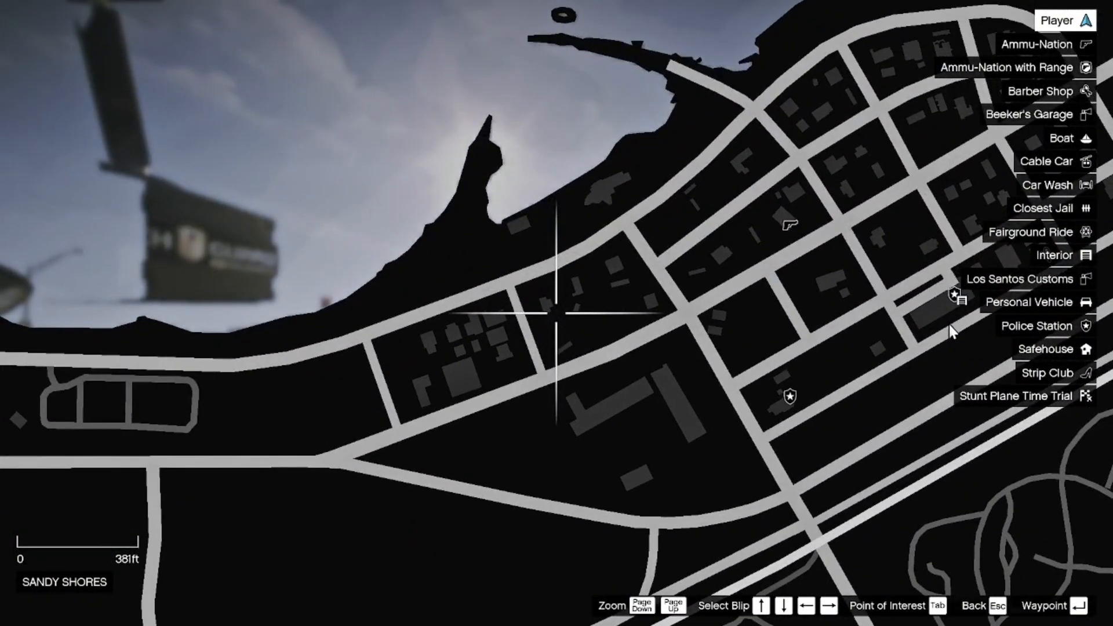
left_click(949, 325)
key("Escape")
key("Escape")
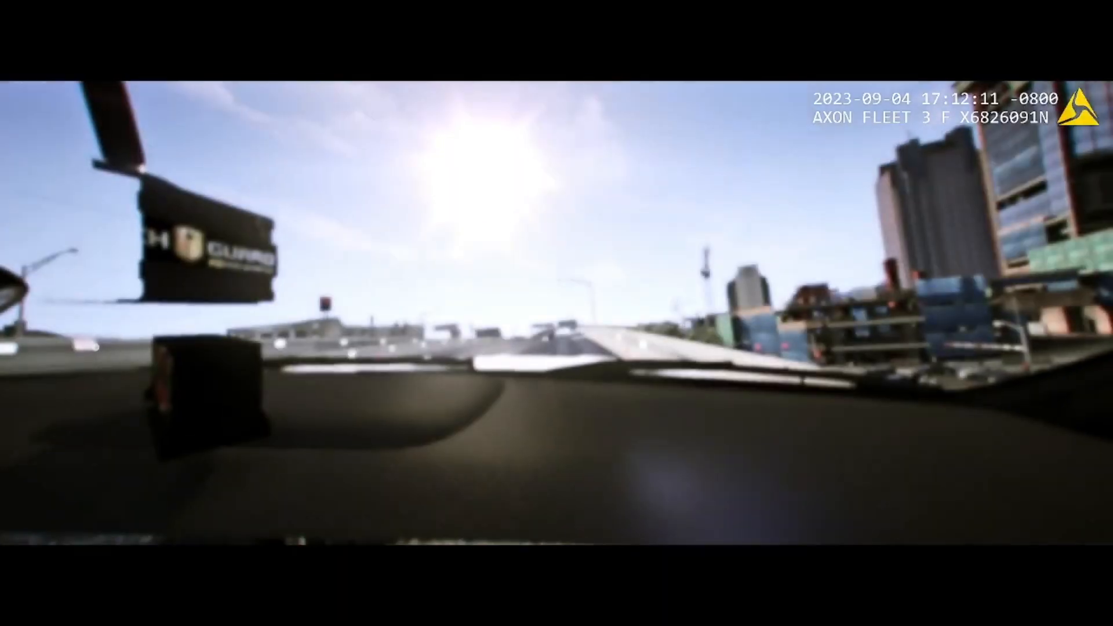
key("F9")
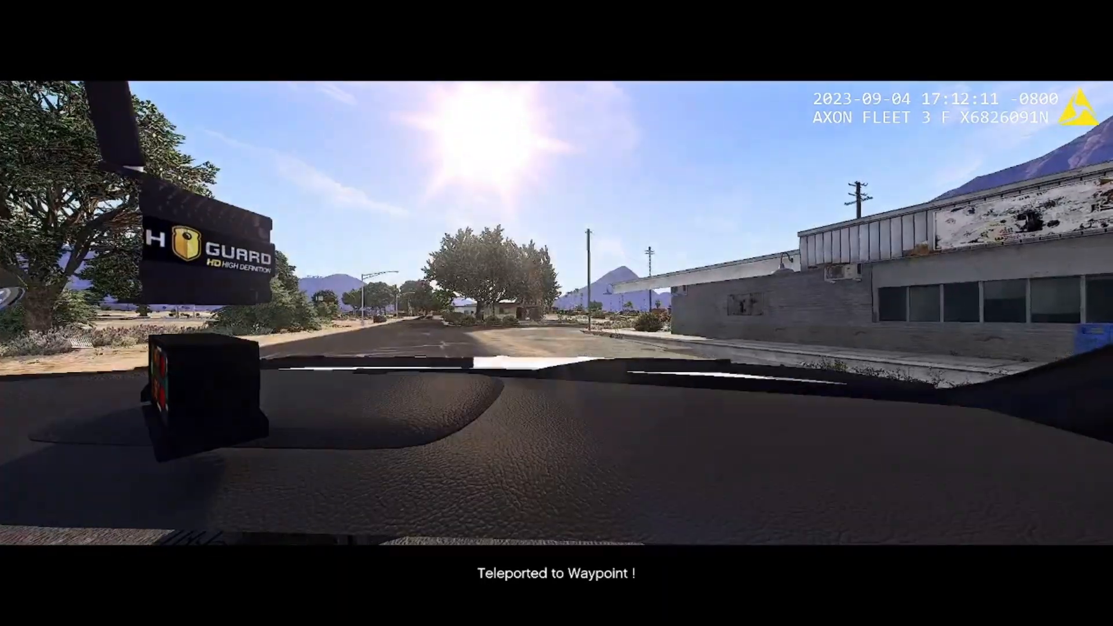
Switch back to the exterior chase view and drive the SUV along Mountain View Dr in Sandy Shores.
key("w")
key("a")
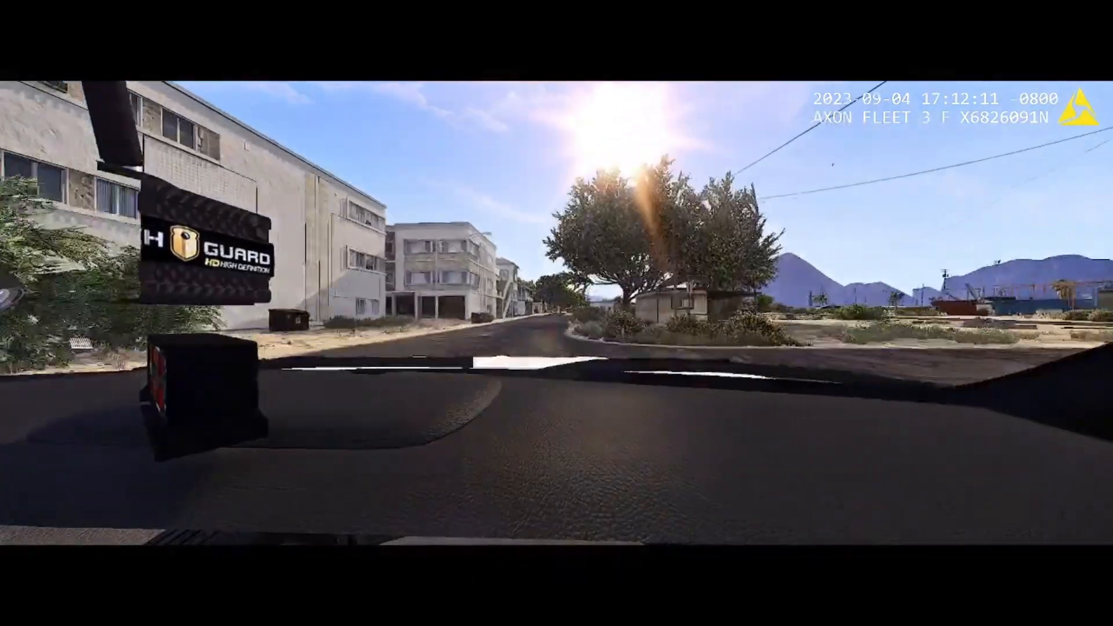
key("v")
key("w")
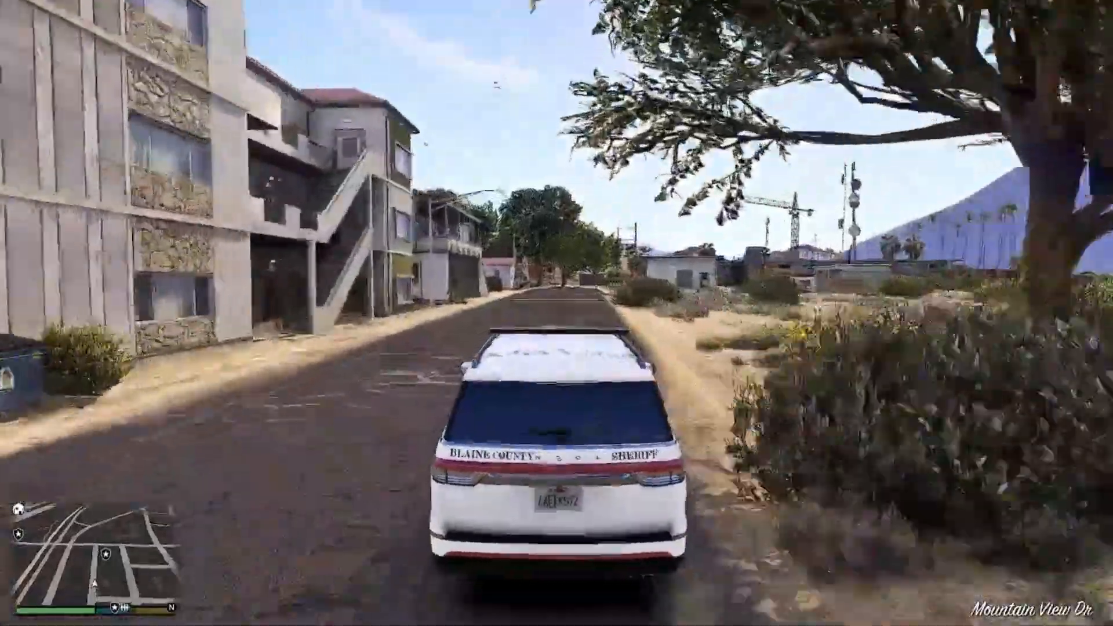
key("w")
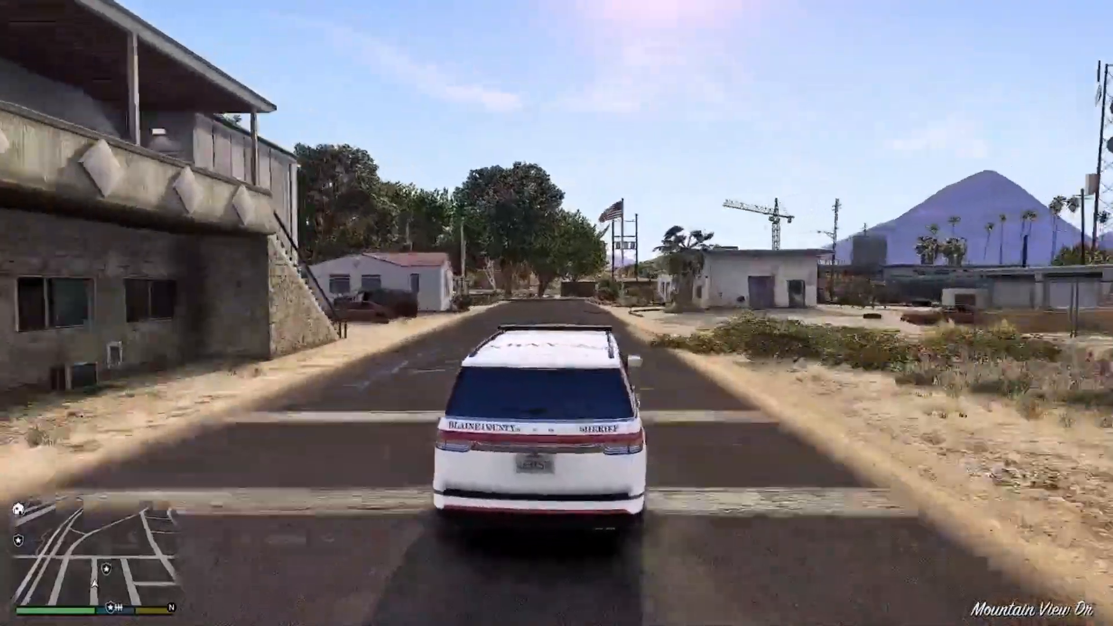
key("w")
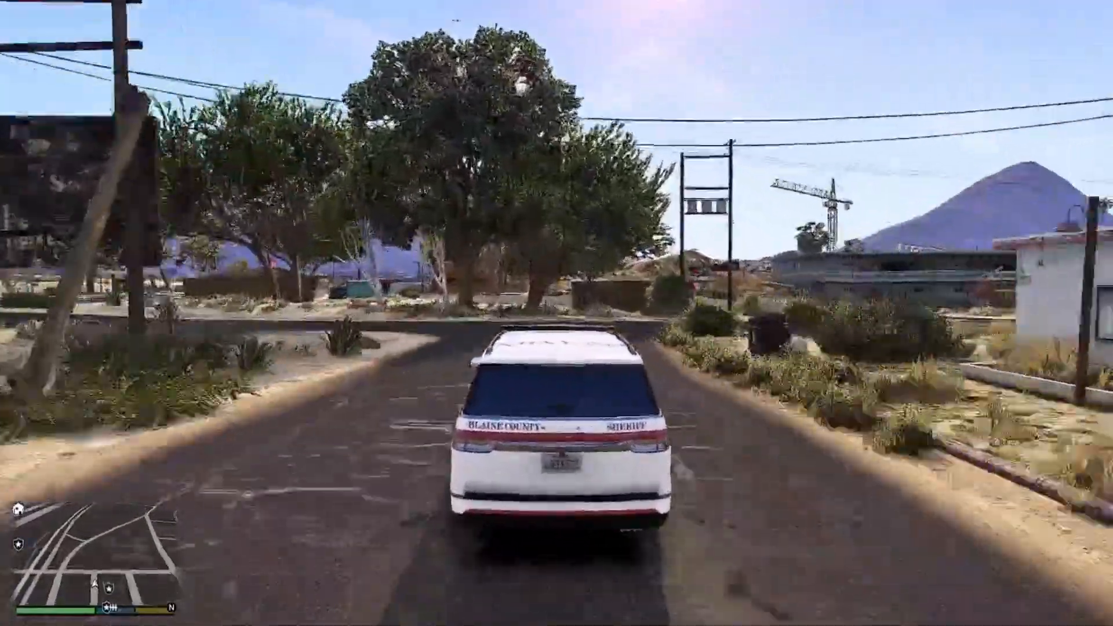
Turn off Mountain View Dr and cut across the dirt onto Joshua Rd.
key("a")
key("w")
key("a")
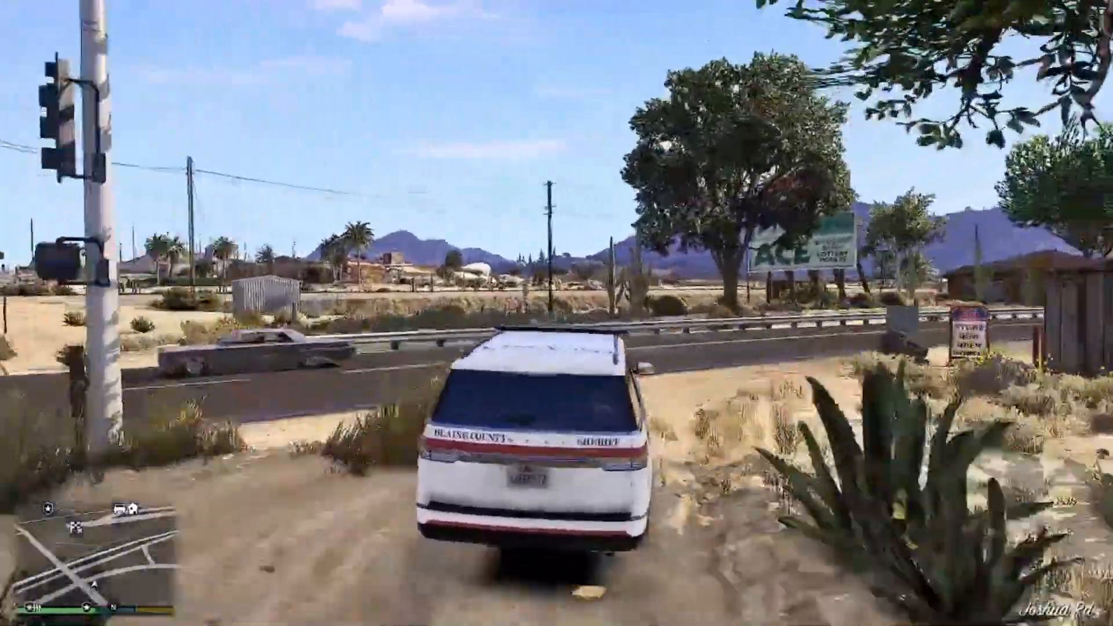
key("w")
key("d")
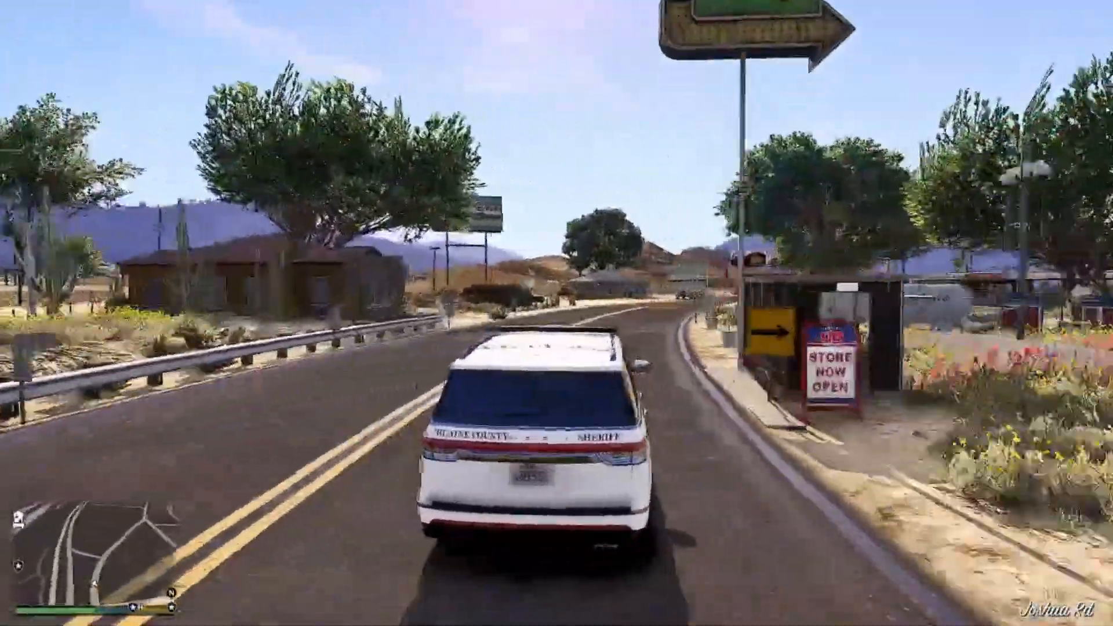
Follow Joshua Rd past the Alamo Sea and gas signs and stop the SUV at the black digital billboard.
key("w")
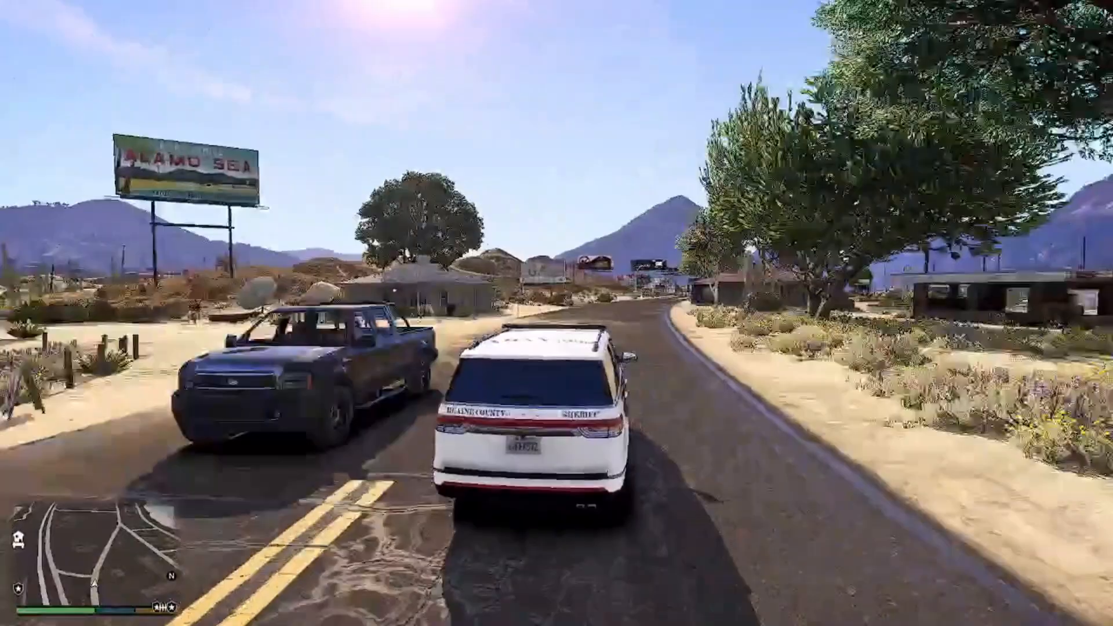
key("w")
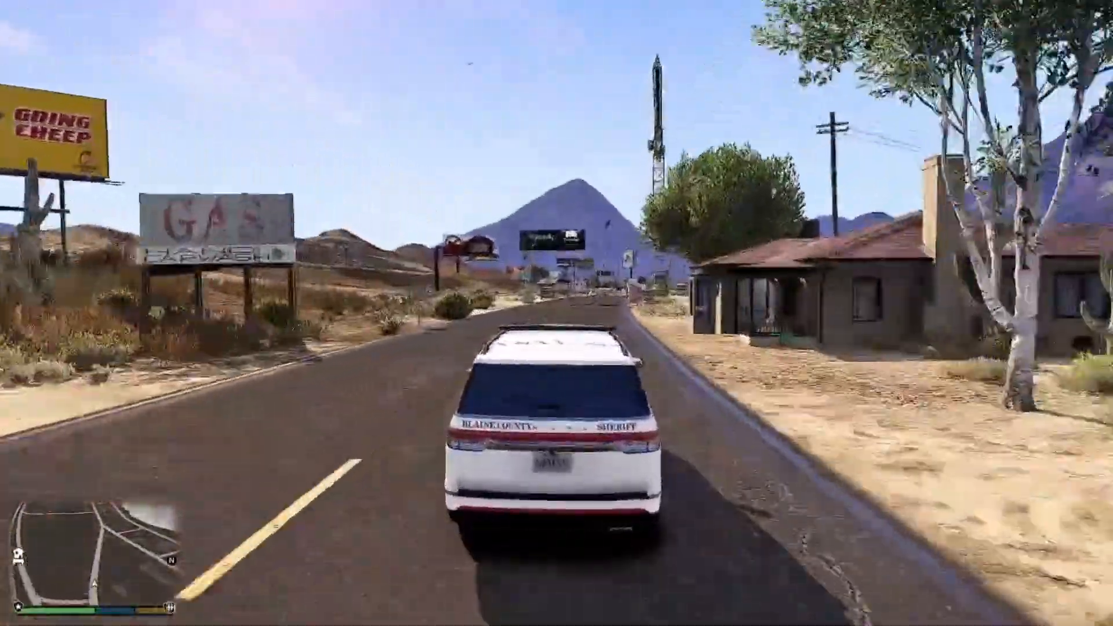
key("w")
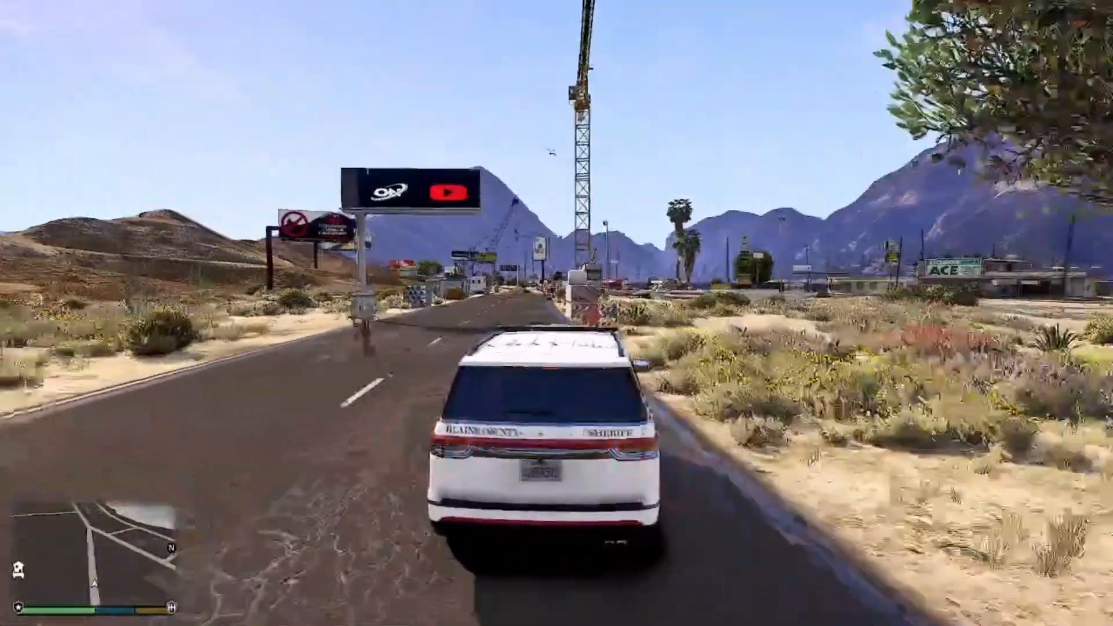
key("a")
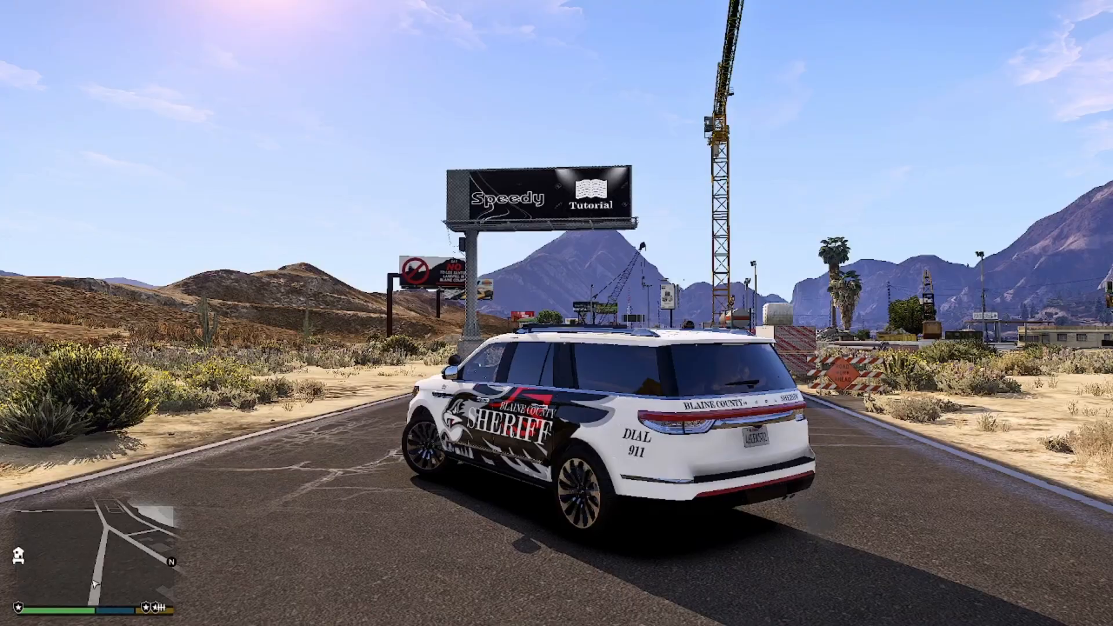
Set a map waypoint on the Olympic Fwy in Strawberry and teleport the SUV to it.
key("Escape")
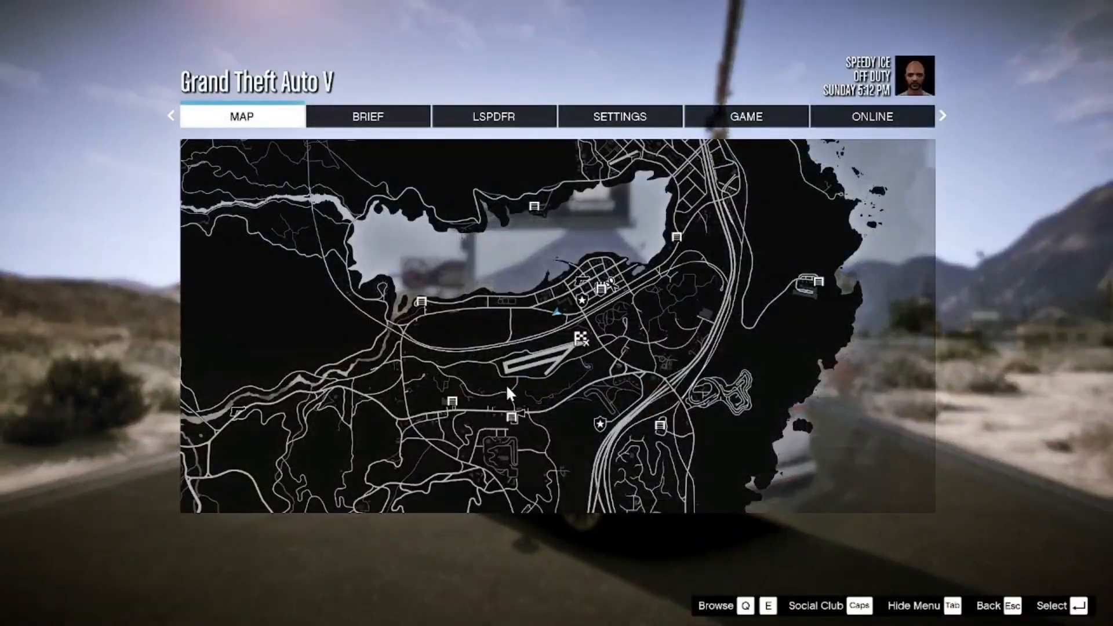
left_click(507, 388)
left_click_drag(472, 393, 580, 131)
left_click_drag(565, 383, 574, 122)
scroll(562, 163, "up", 3)
left_click_drag(558, 293, 521, 360)
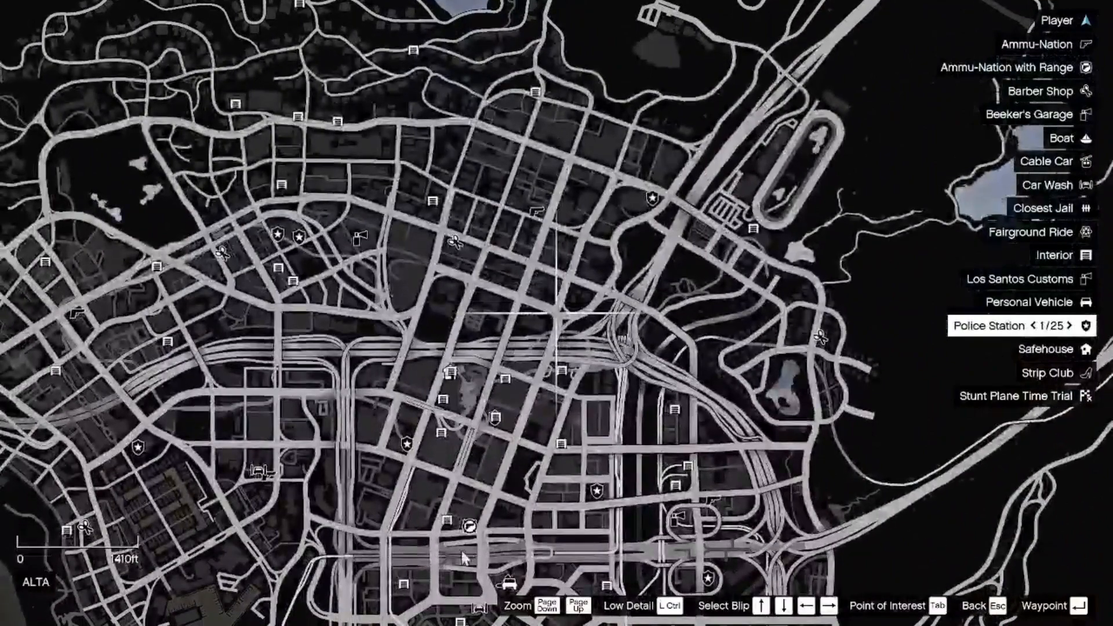
left_click_drag(464, 558, 478, 486)
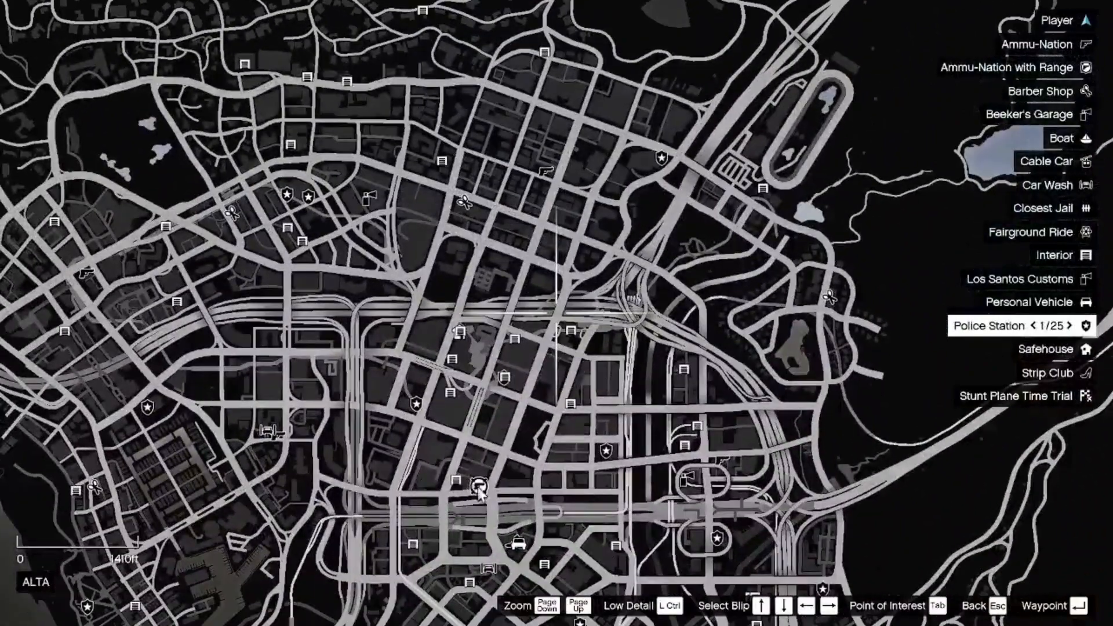
left_click(571, 510)
key("Escape")
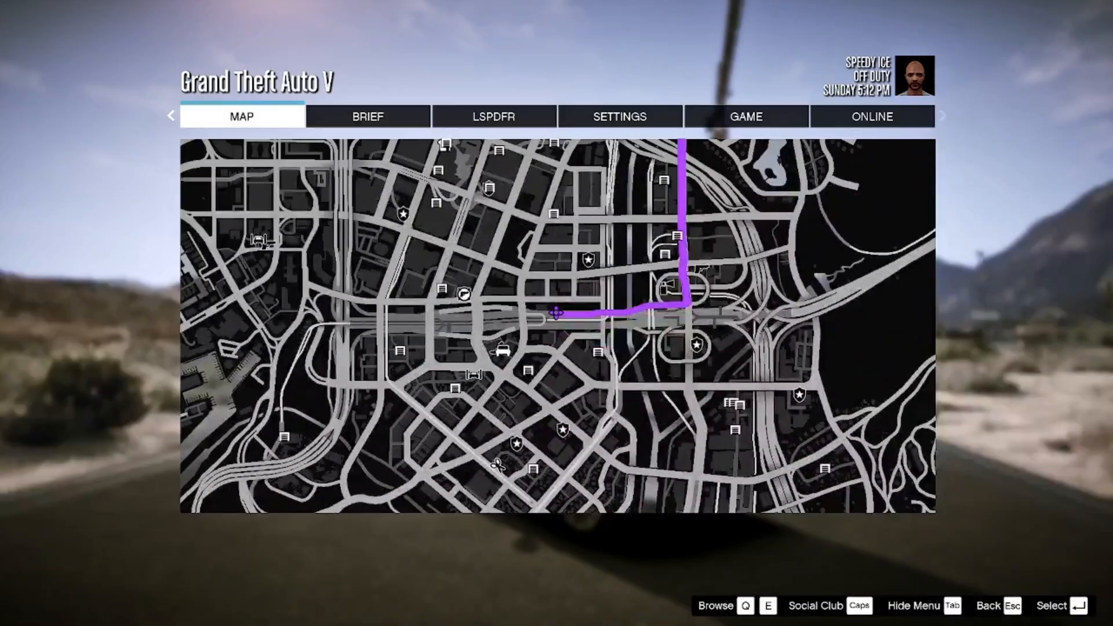
key("Escape")
key("F7")
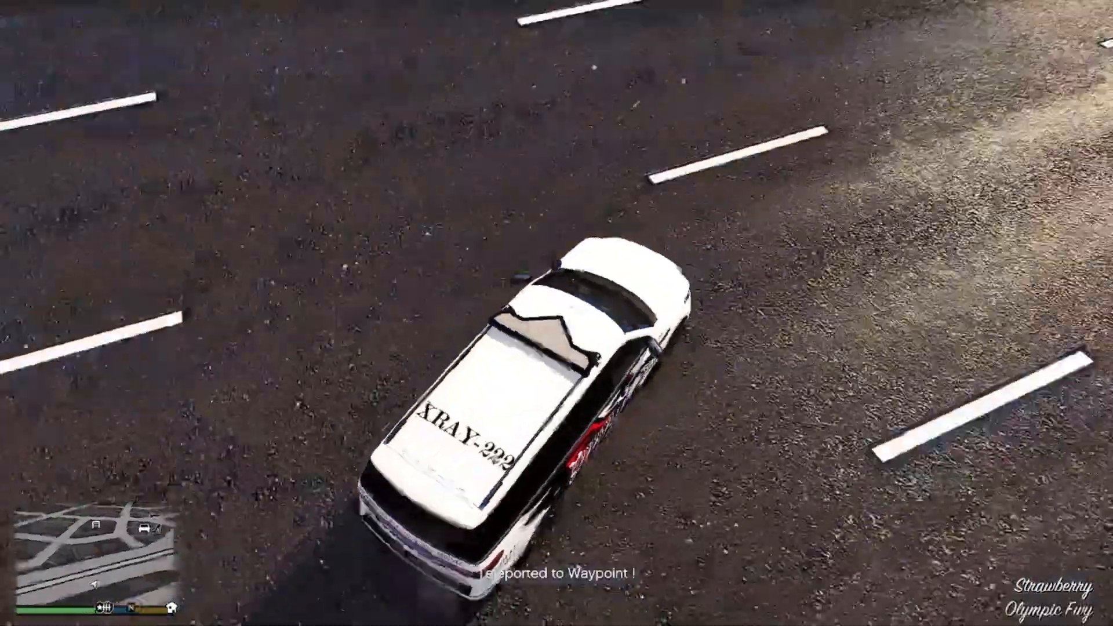
Straighten the SUV on the Olympic Fwy and drive past the roadside heart-and-bottle billboard toward Elgin Ave.
key("w")
key("d")
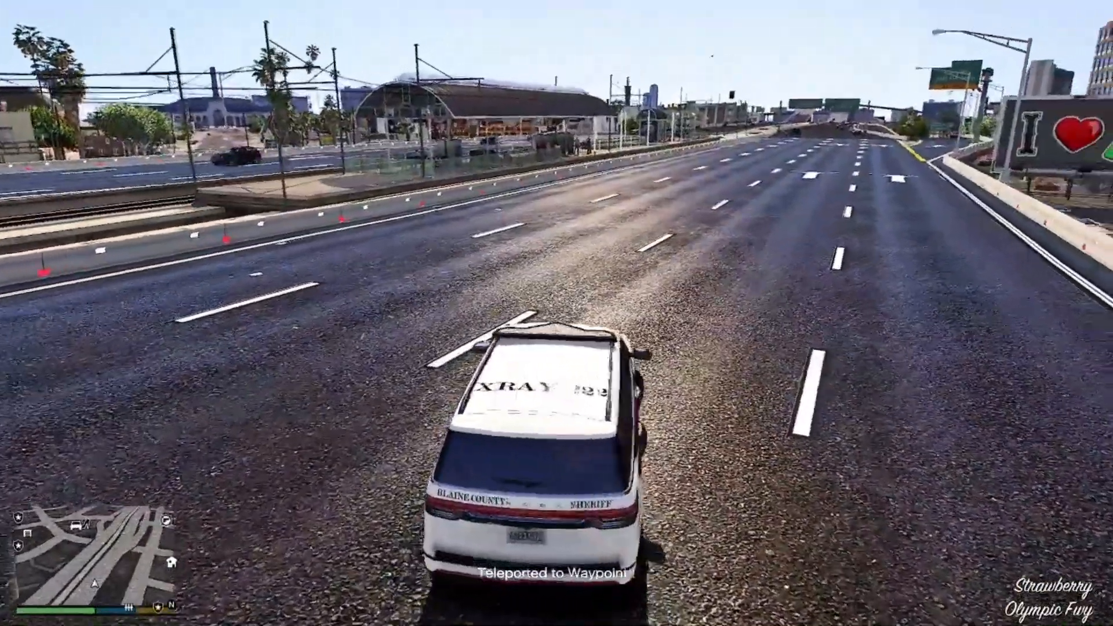
key("w")
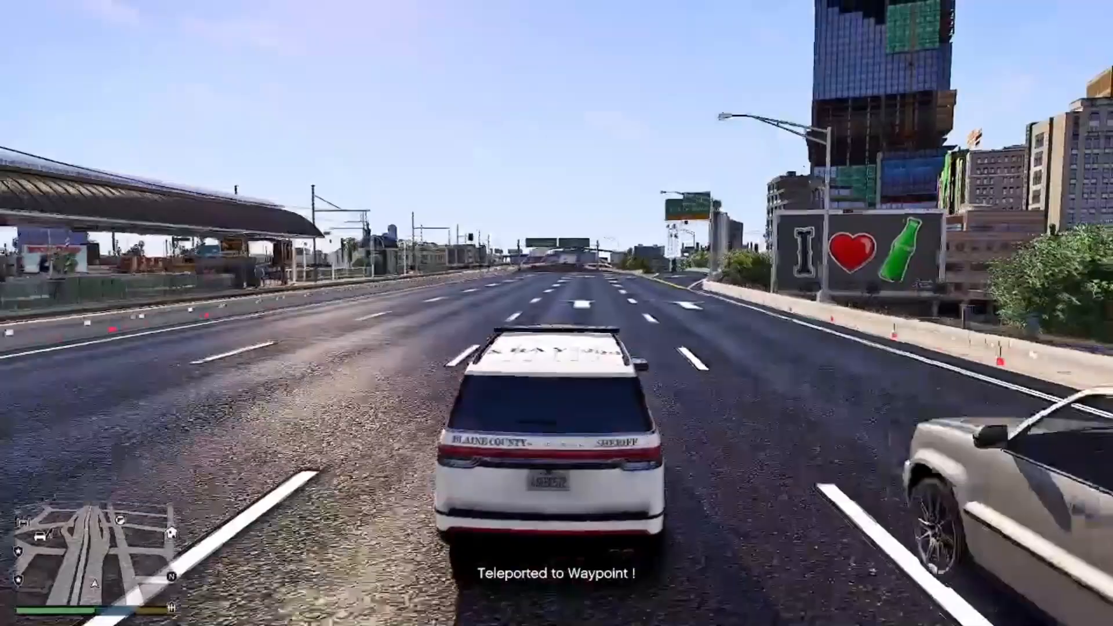
key("w")
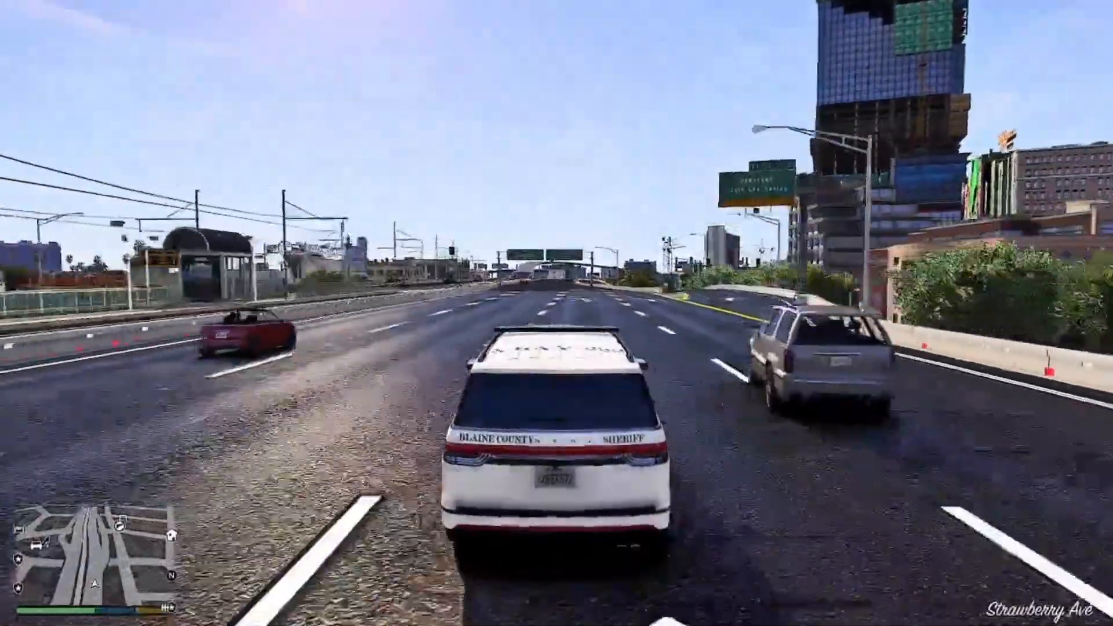
key("w")
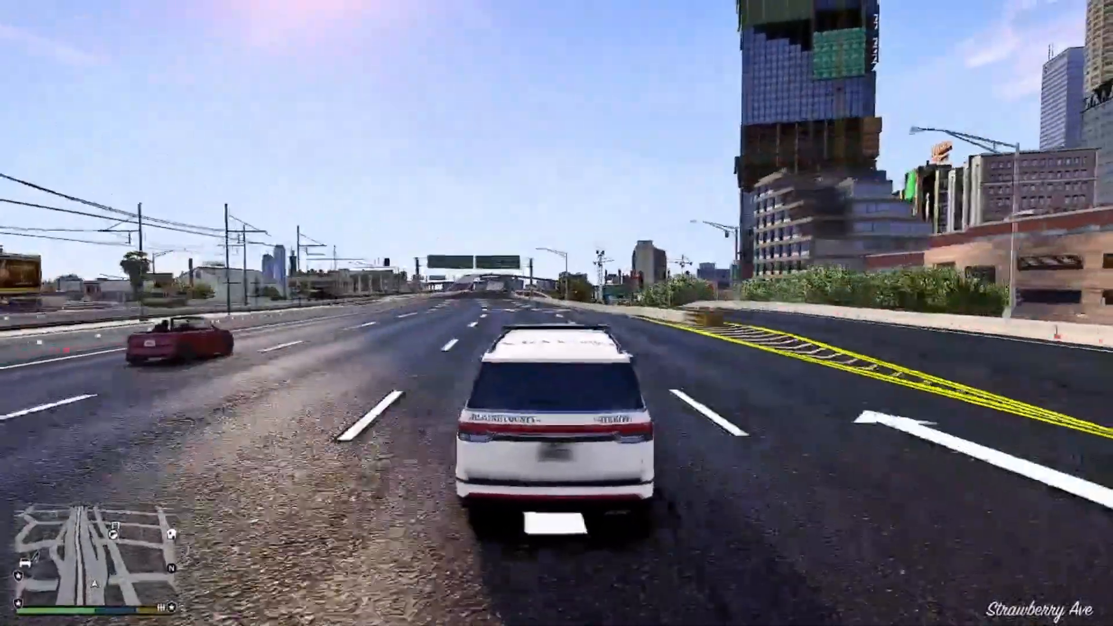
key("w")
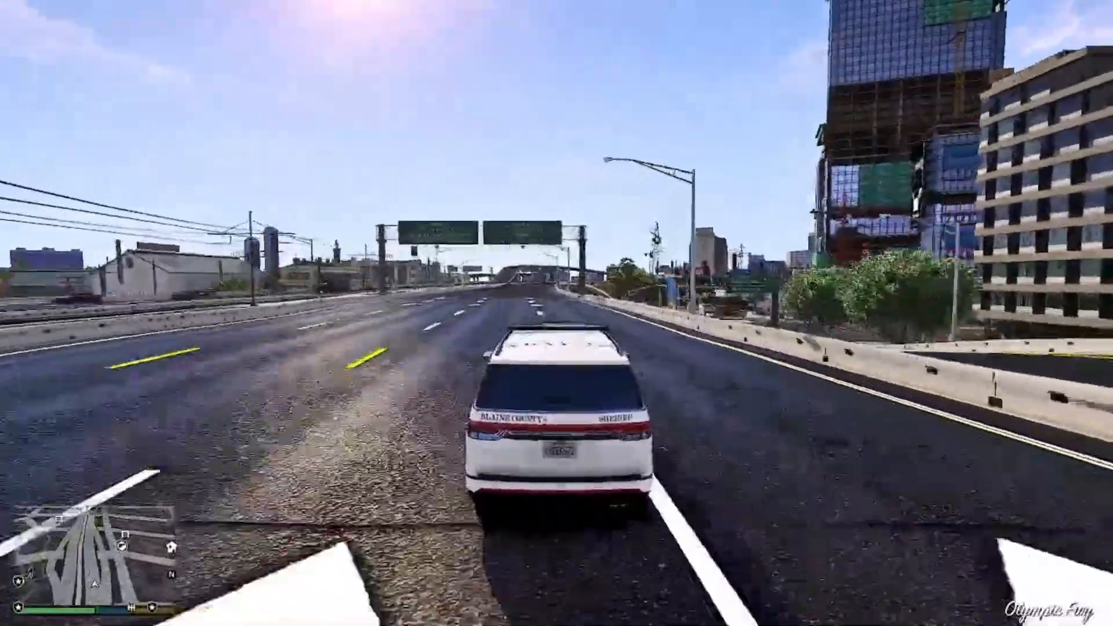
Slow the SUV beside the freeway barrier near Elgin Ave and inspect the digital billboards on the downtown buildings.
key("w")
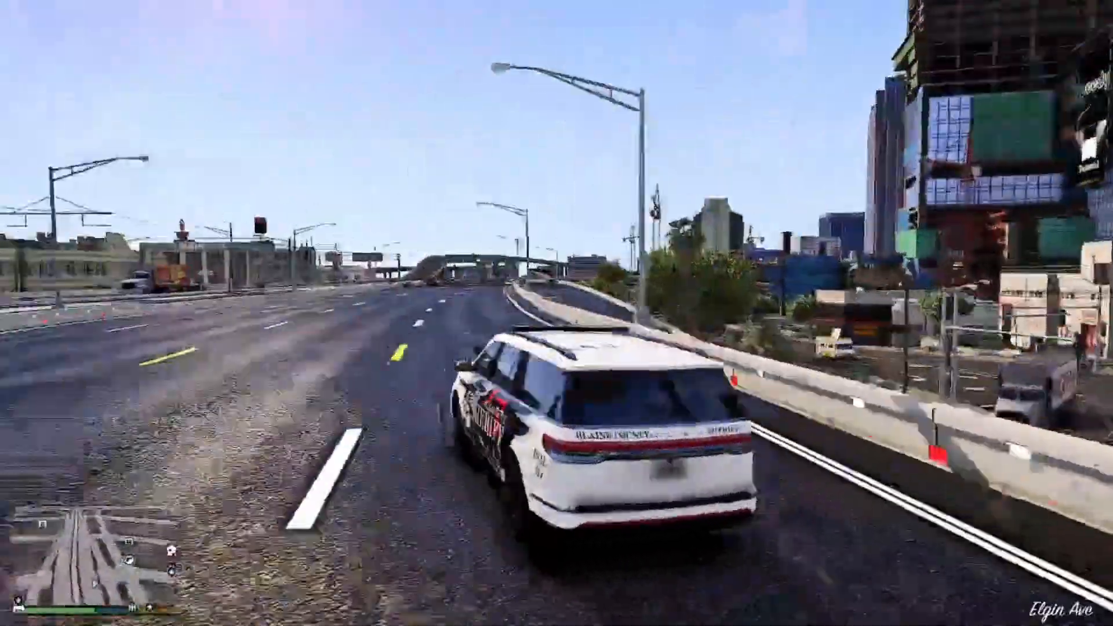
key("w")
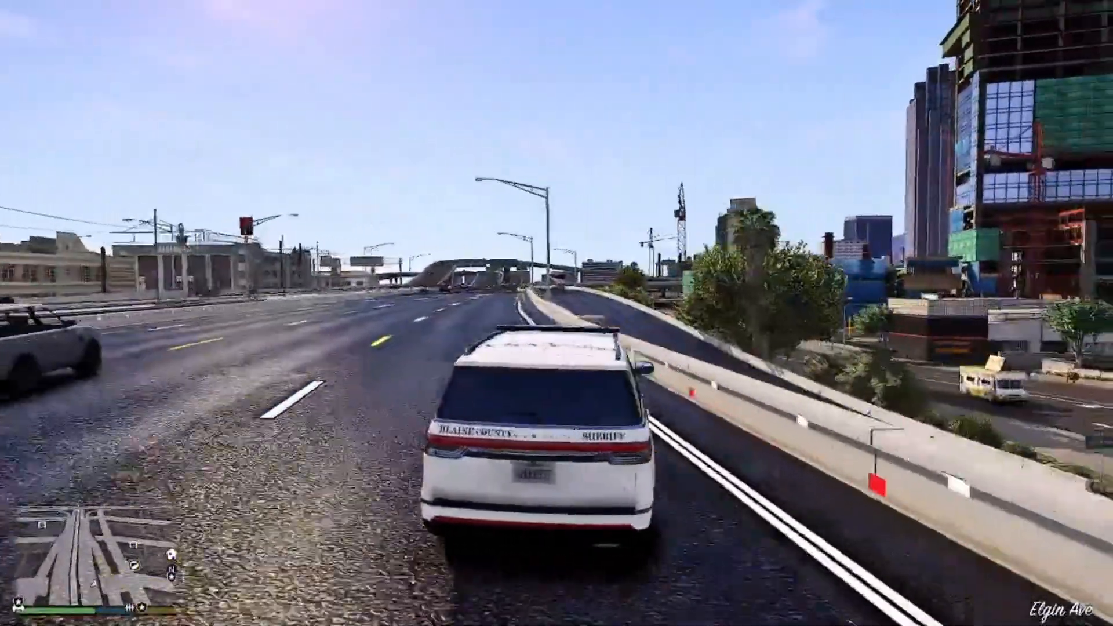
key("w")
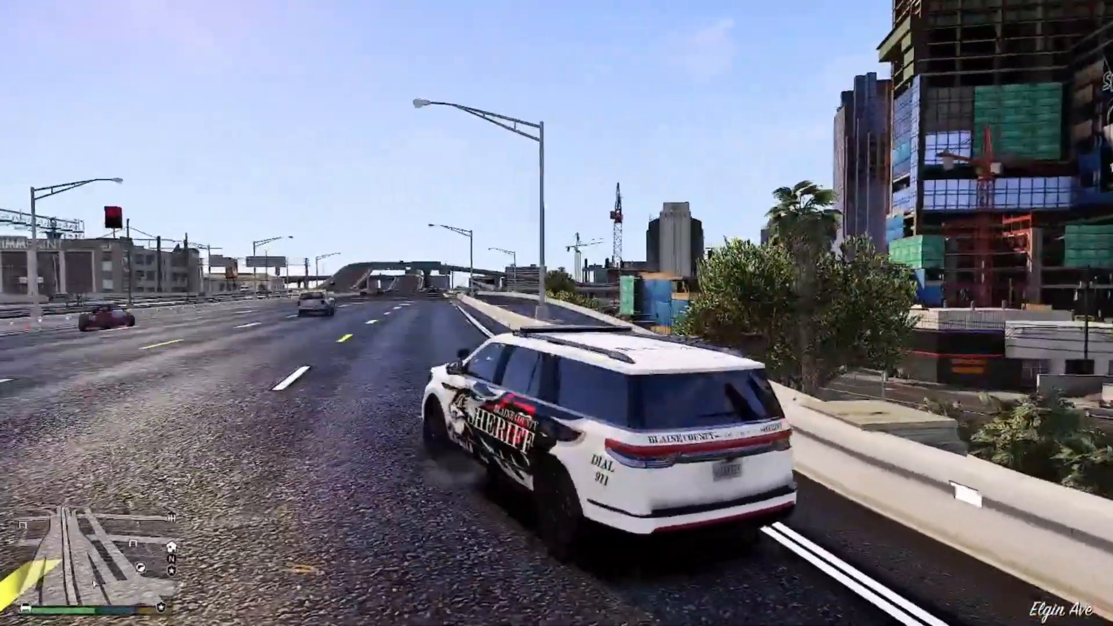
key("w")
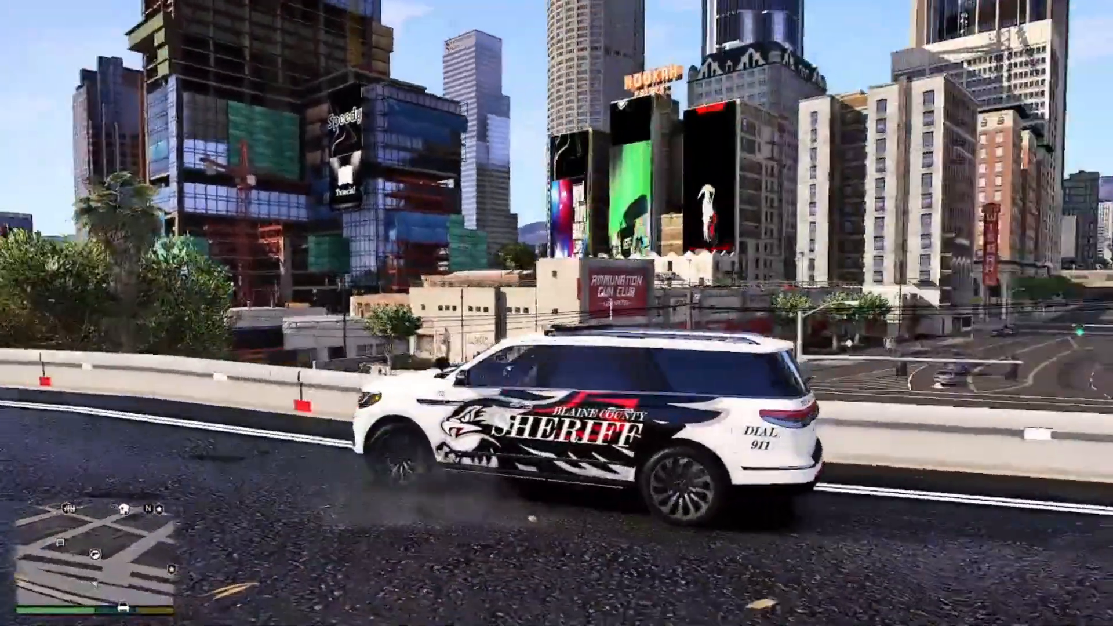
key("w")
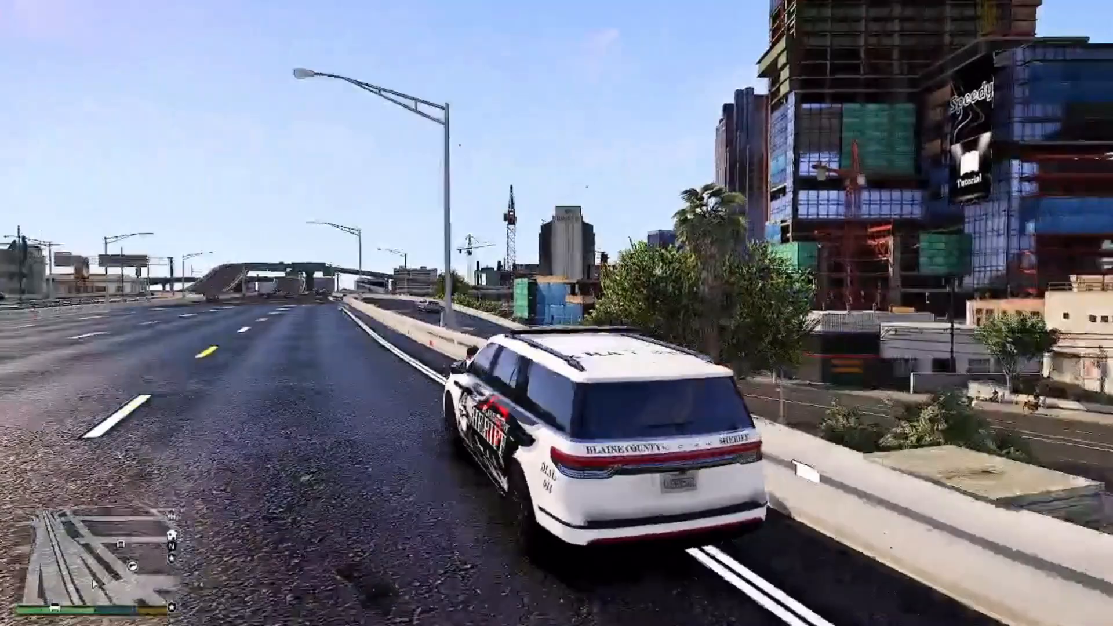
Continue along the freeway beside the barrier, past the high-rise construction site.
key("w")
key("w")
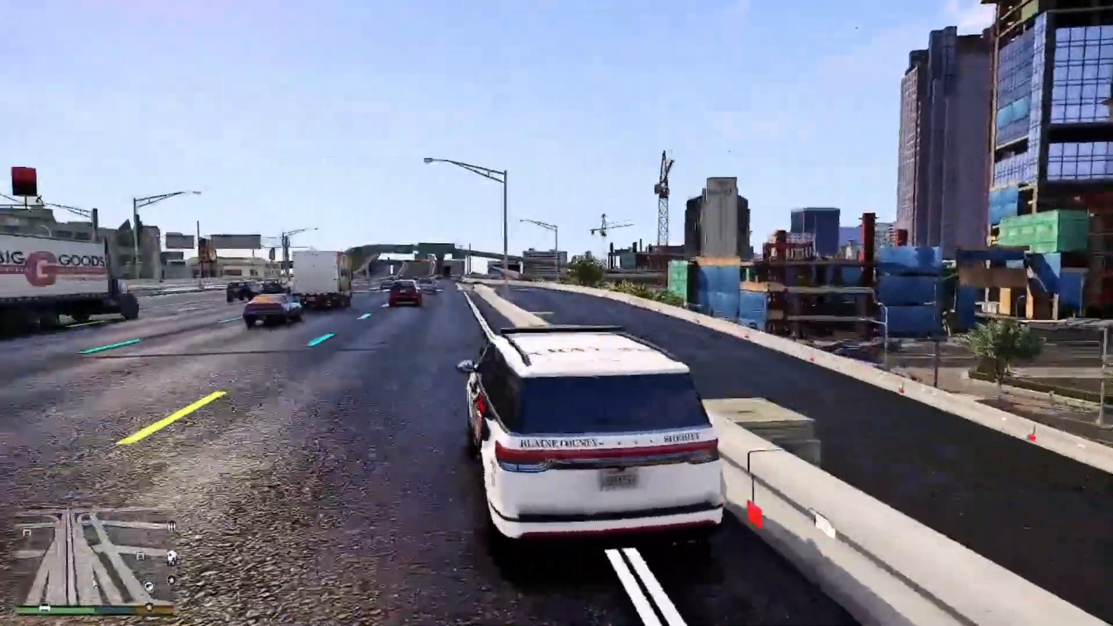
key("w")
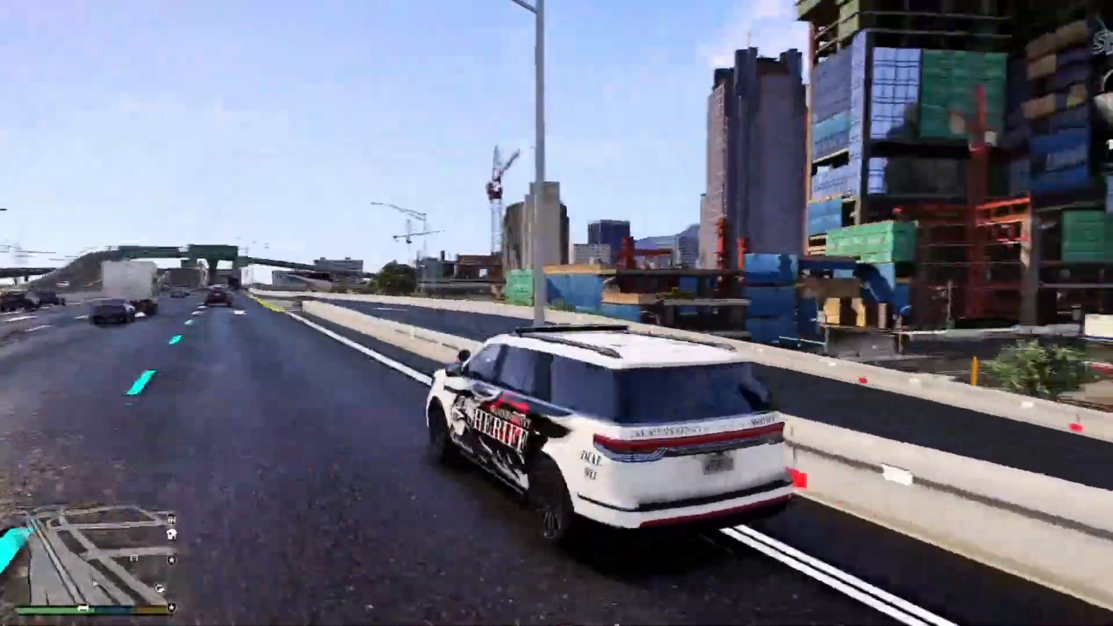